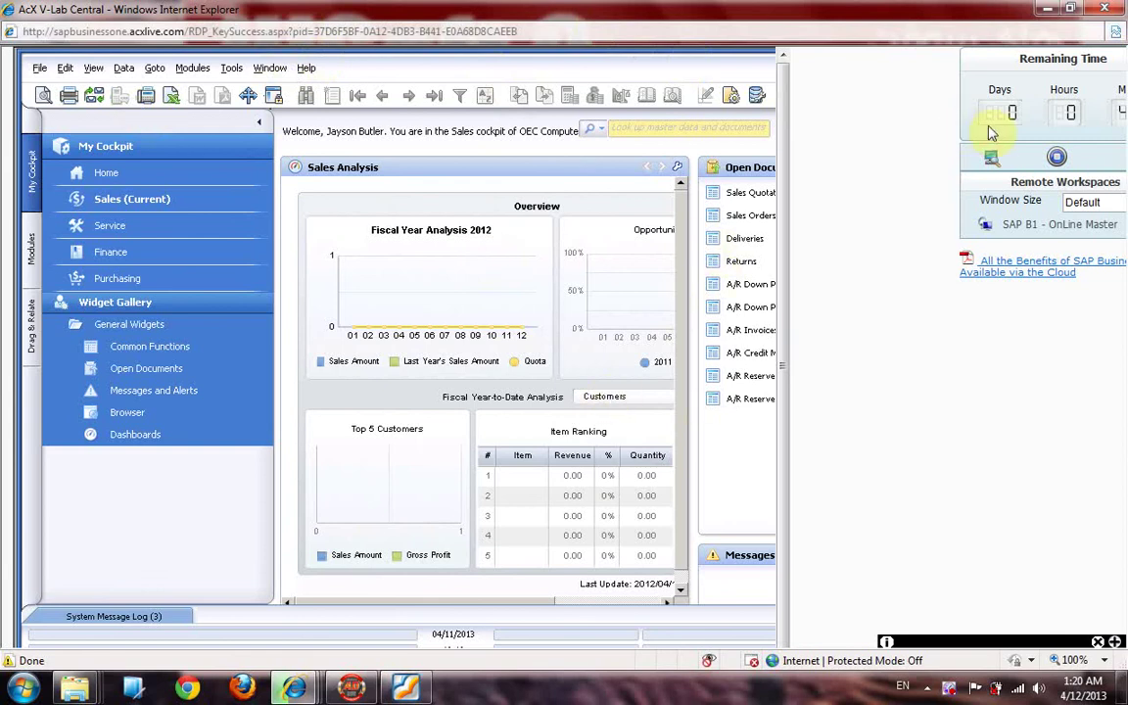
Step: Start the 'SAP B1 - OnLine Master' remote workspace from AcX V-Lab Central
{"action": "left_click", "coordinate": [989, 161]}
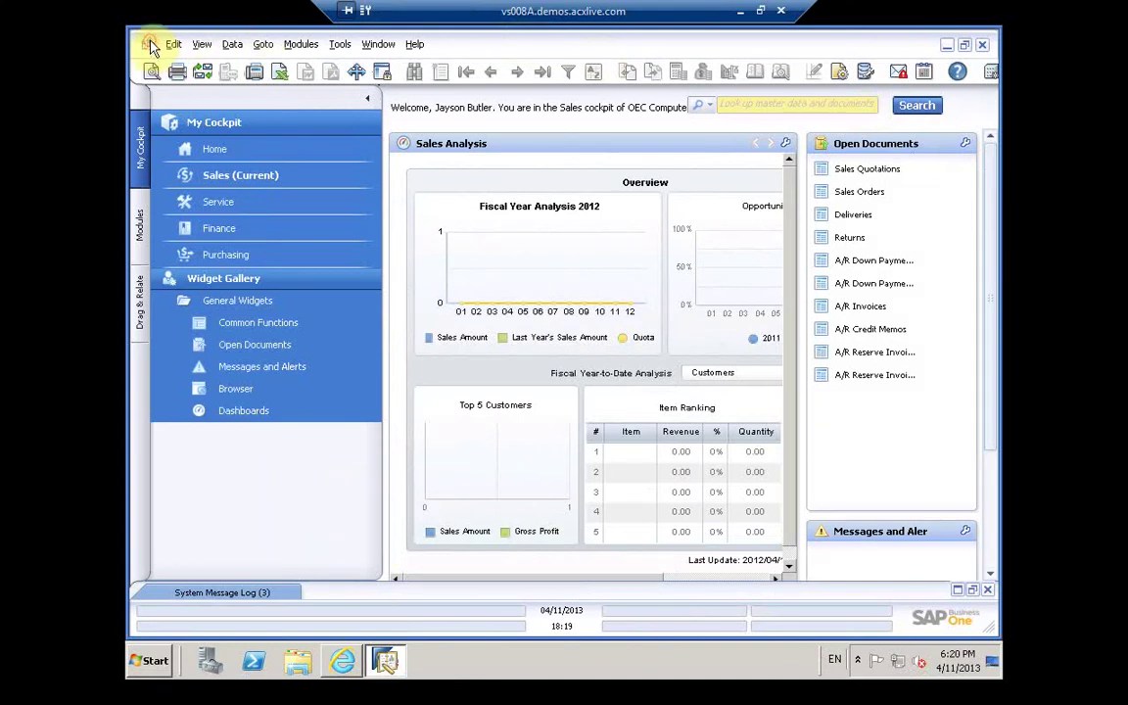
Step: Switch the side panel between cockpit, Drag & Relate and Modules, then expand Human Resources
{"action": "left_click", "coordinate": [223, 538]}
{"action": "left_click", "coordinate": [280, 300]}
{"action": "left_click", "coordinate": [140, 226]}
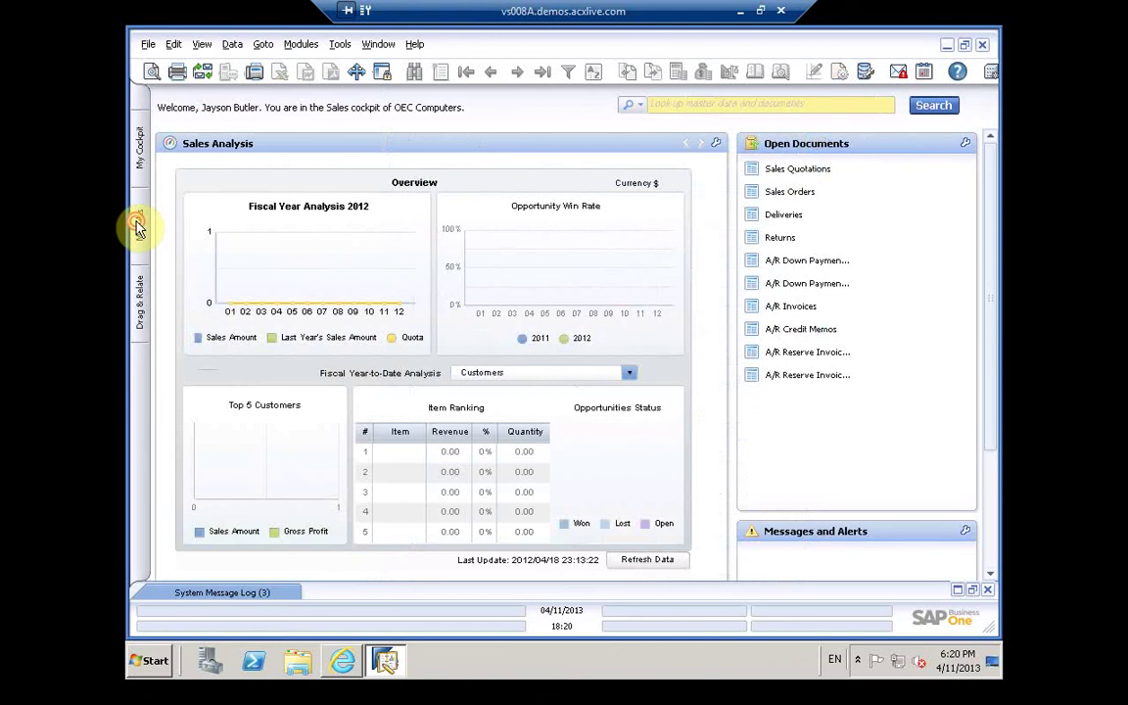
{"action": "left_click", "coordinate": [138, 227]}
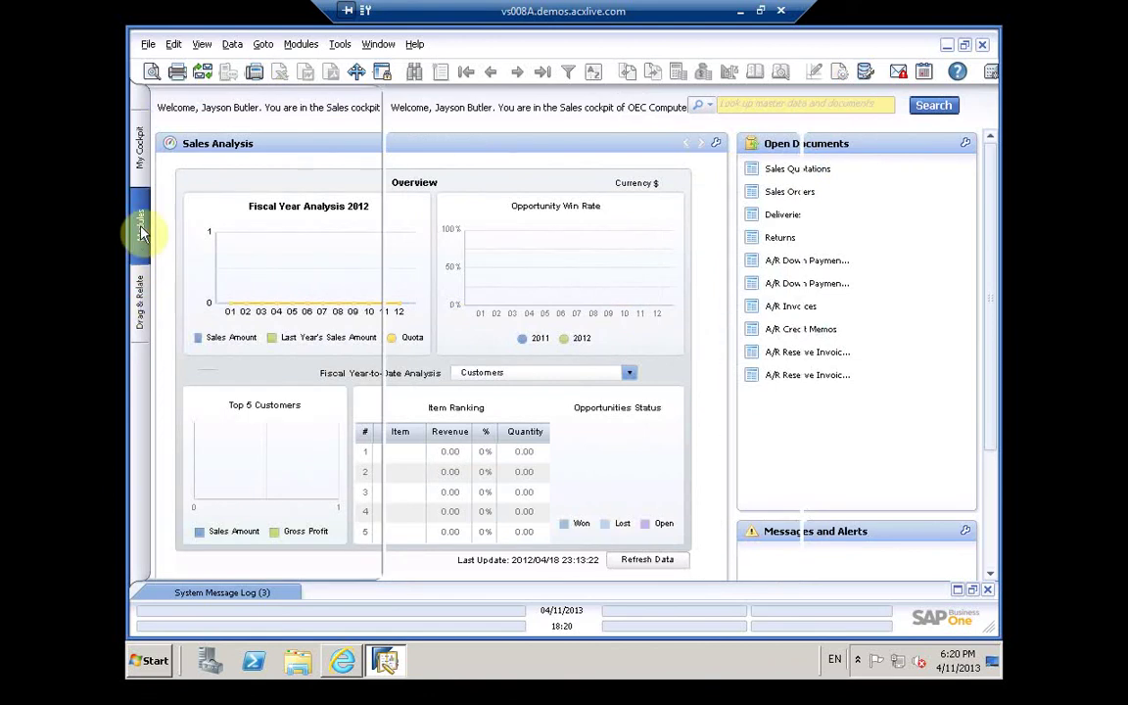
{"action": "left_click", "coordinate": [140, 228]}
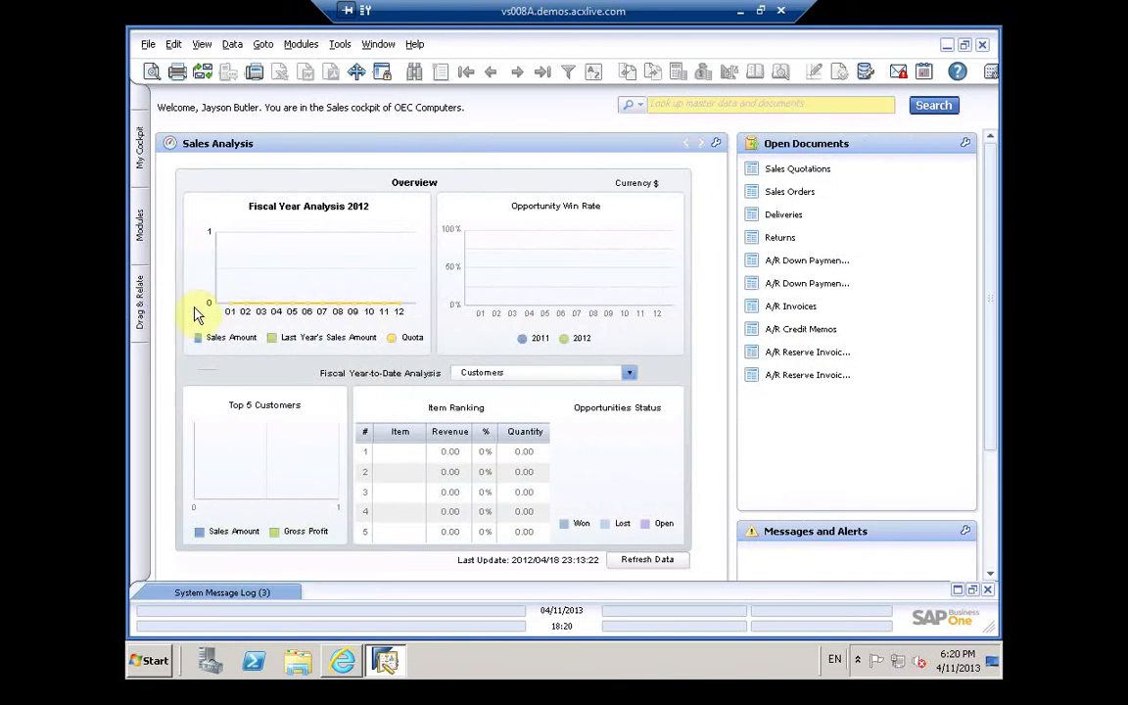
{"action": "left_click", "coordinate": [142, 304]}
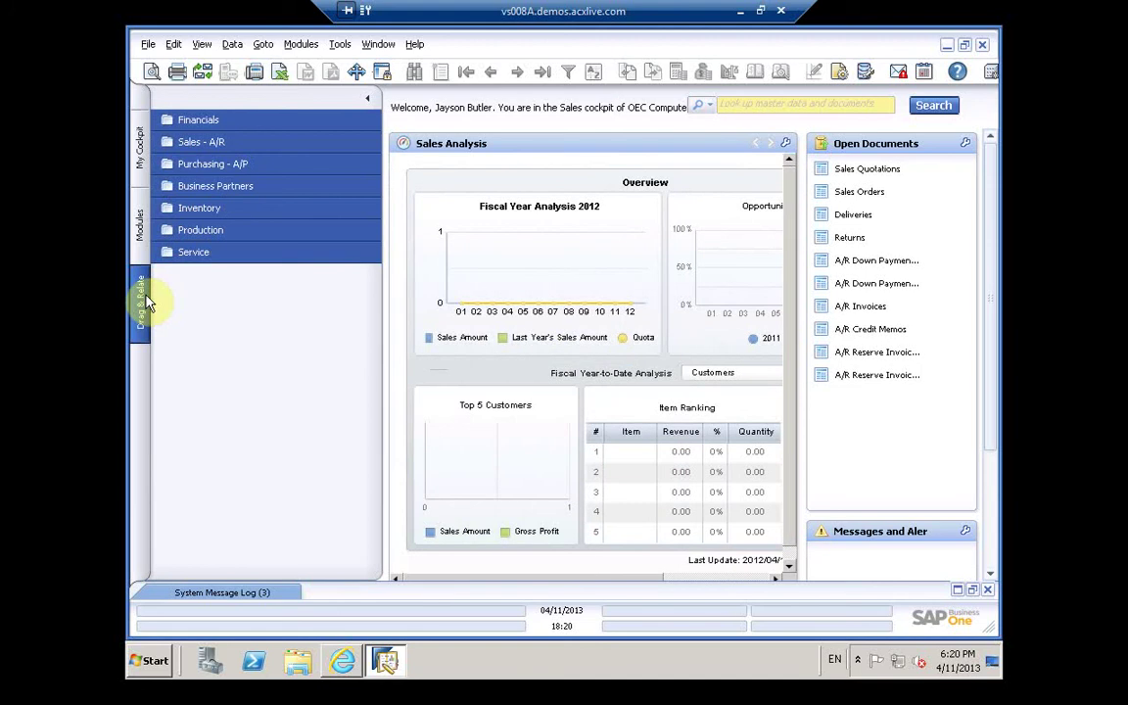
{"action": "left_click", "coordinate": [142, 235]}
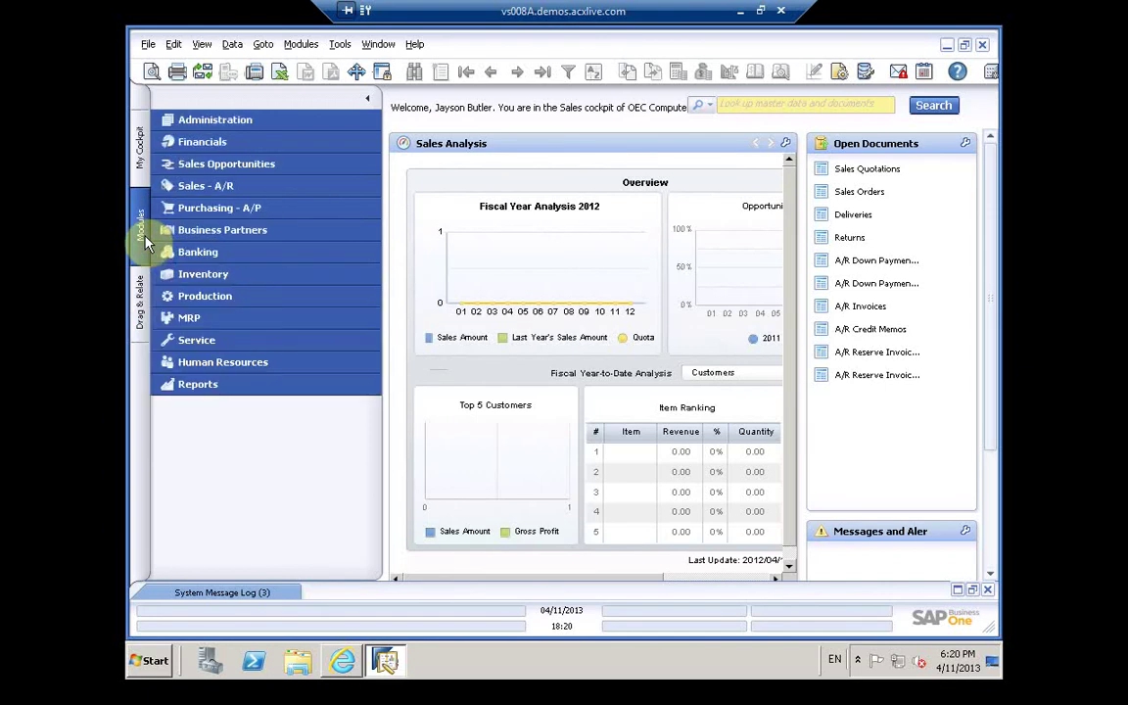
{"action": "left_click", "coordinate": [239, 363]}
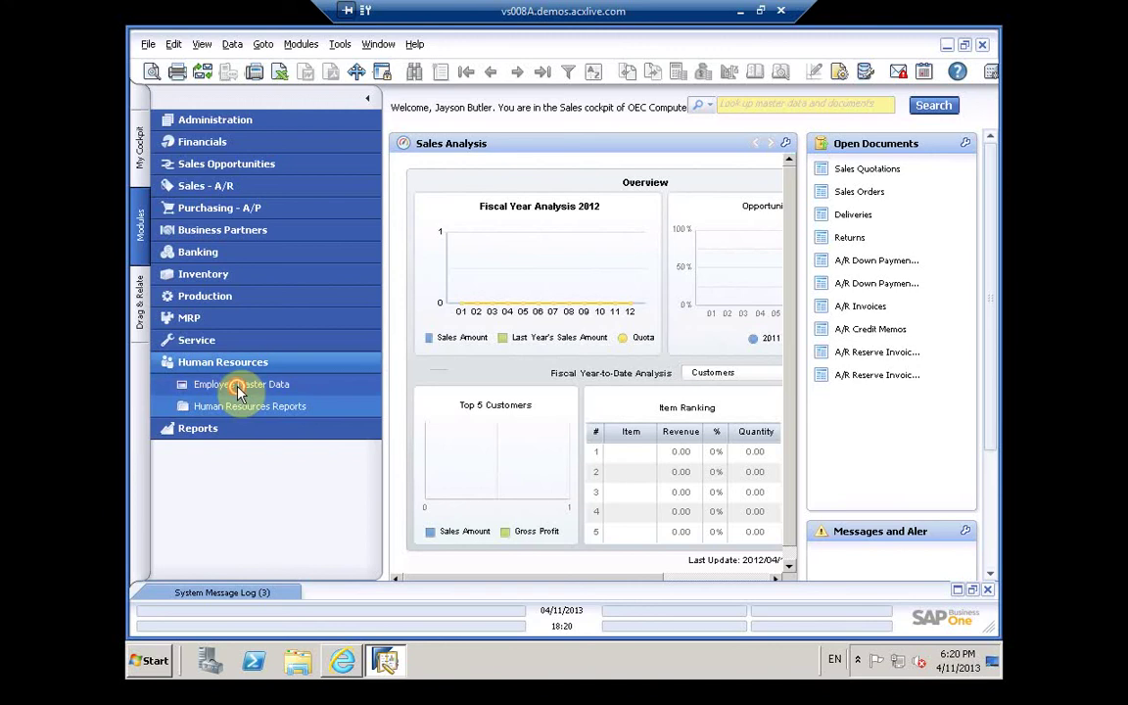
Step: Open Employee Master Data, shift the form left, and enter the employee's first name
{"action": "left_click", "coordinate": [240, 384]}
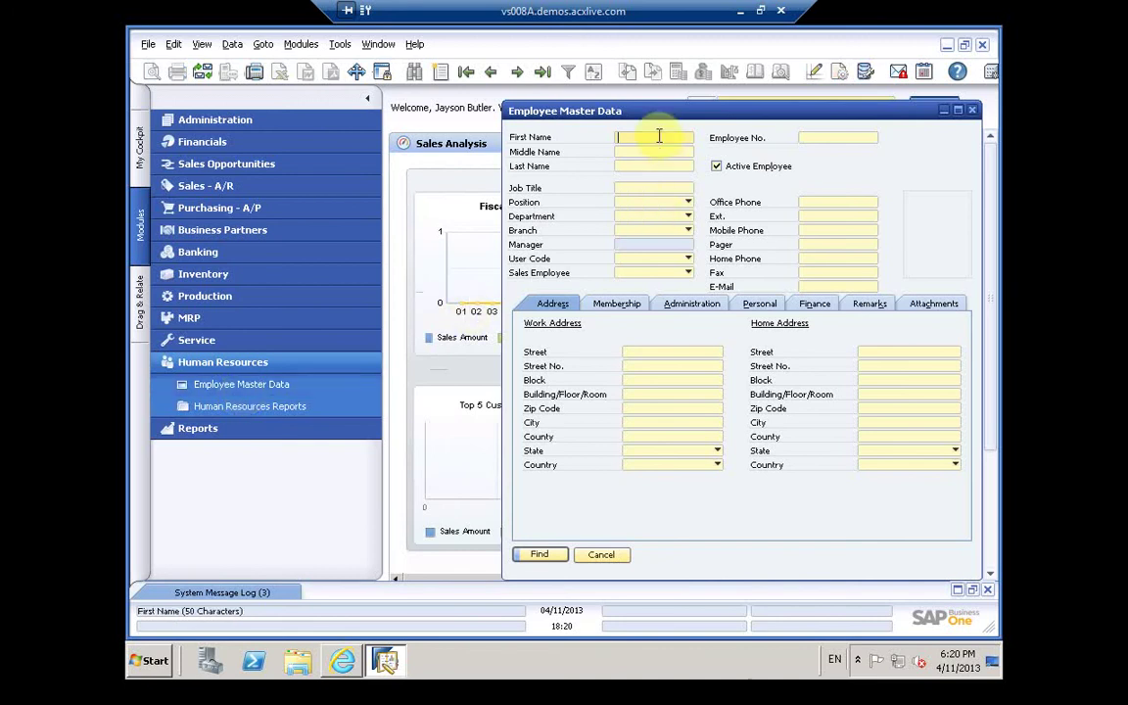
{"action": "type", "text": "ah"}
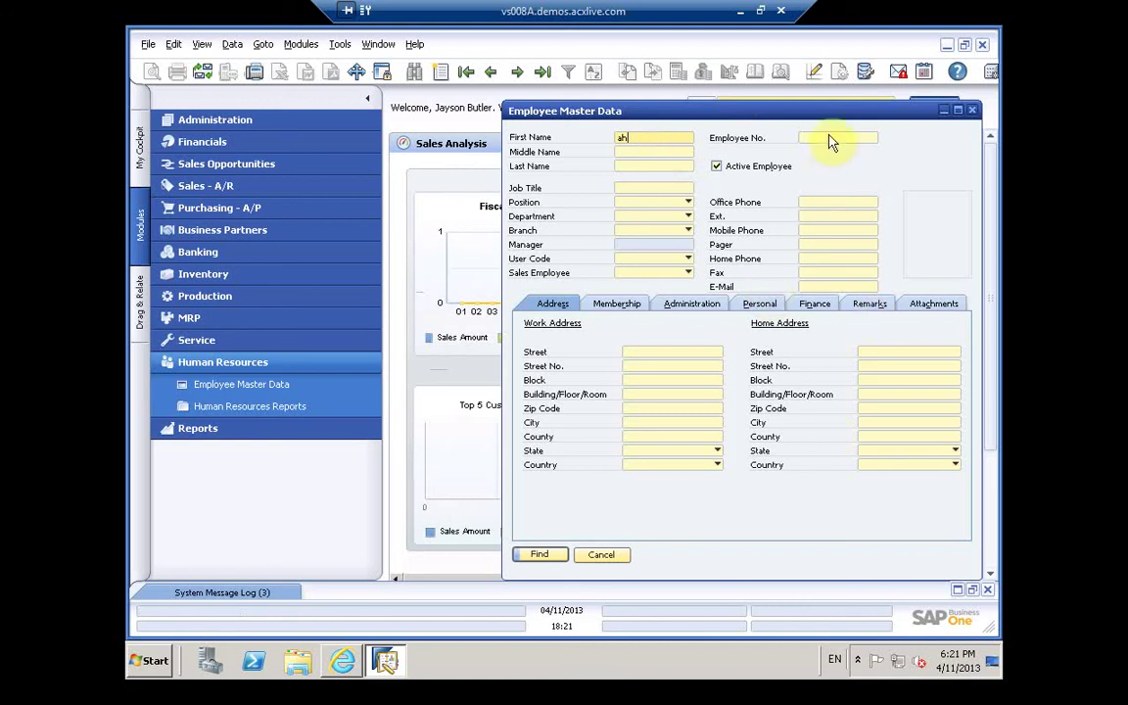
{"action": "left_click_drag", "start_coordinate": [690, 111], "coordinate": [534, 151]}
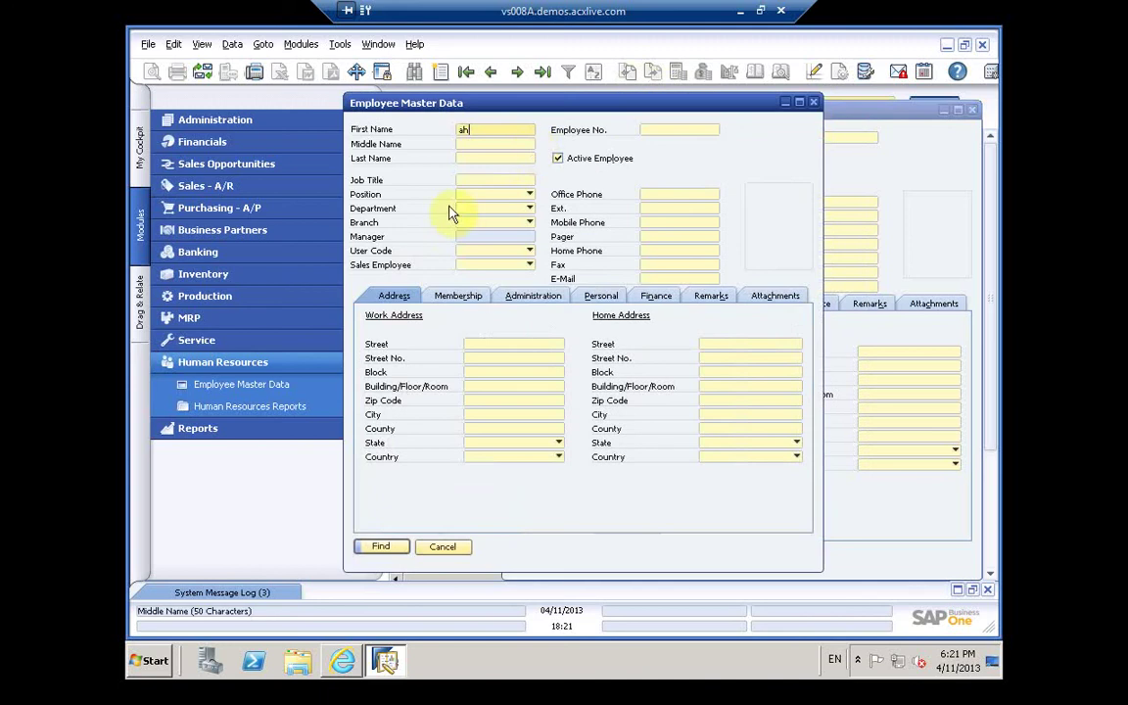
{"action": "type", "text": "ed"}
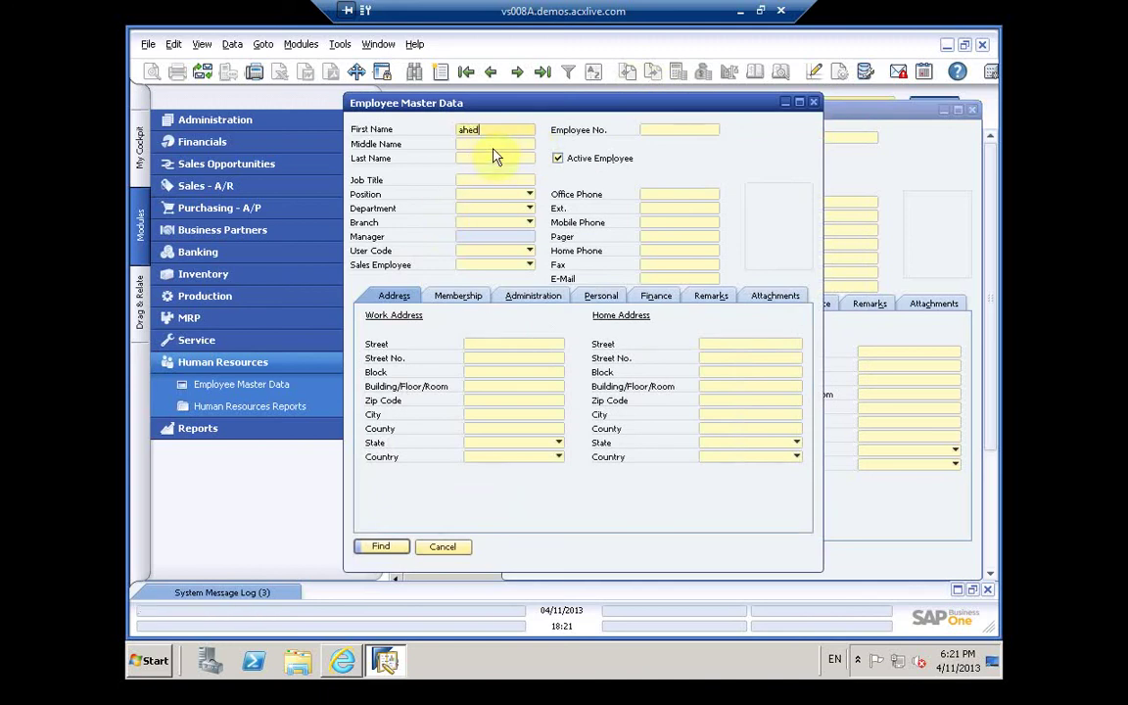
{"action": "key", "text": "BackSpace"}
{"action": "key", "text": "BackSpace"}
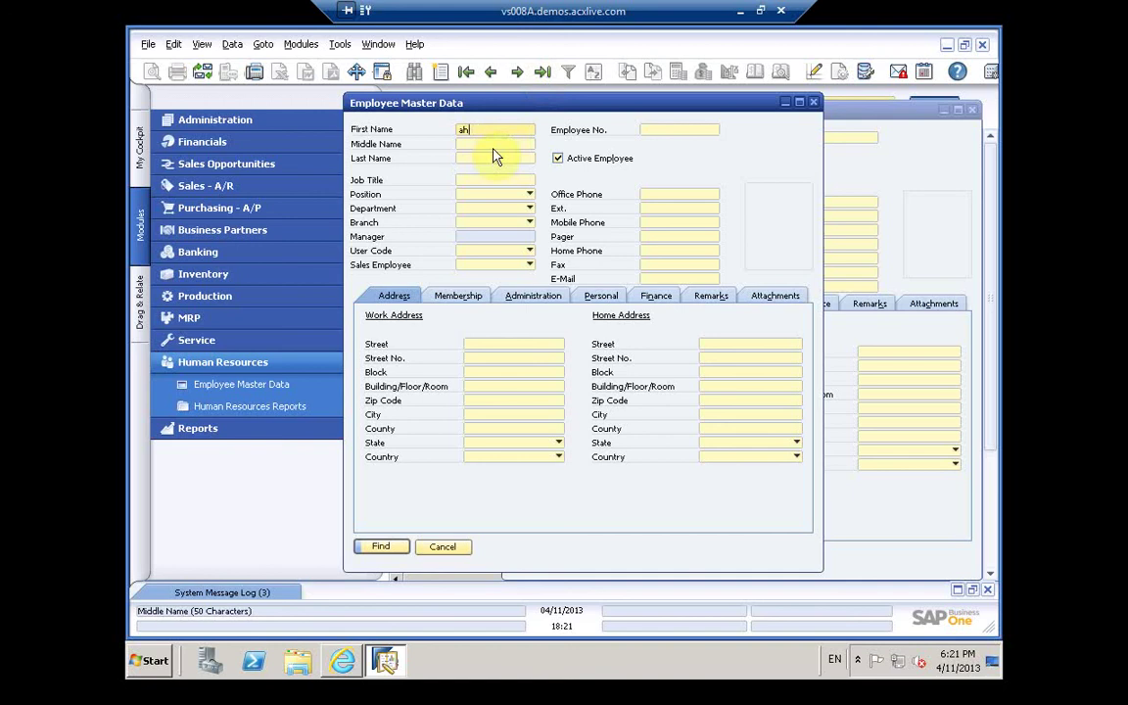
{"action": "type", "text": "med"}
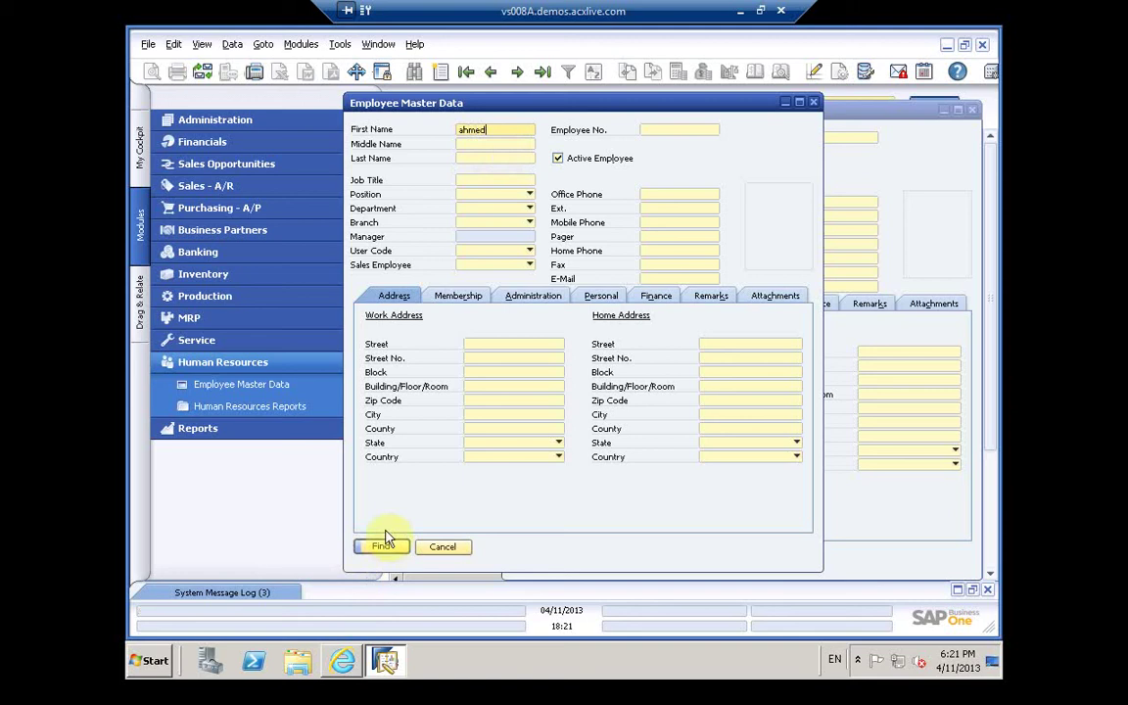
Step: Review the Membership through Attachments tabs, search by first name, and close the form
{"action": "left_click", "coordinate": [476, 302]}
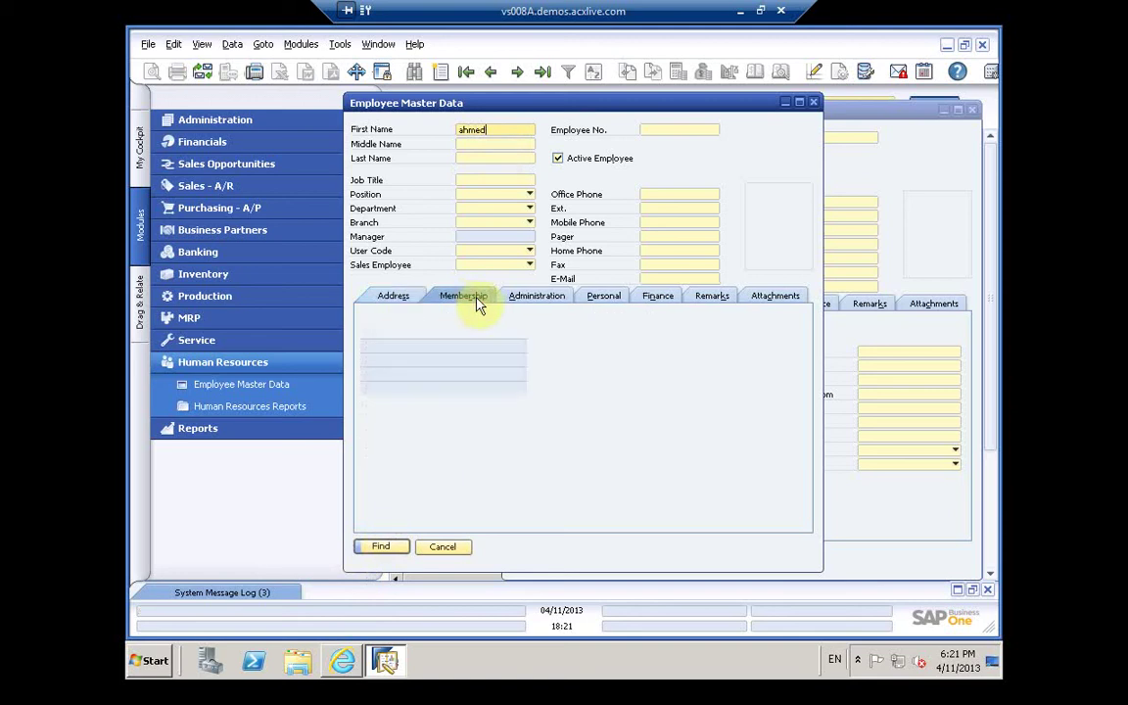
{"action": "left_click", "coordinate": [541, 296]}
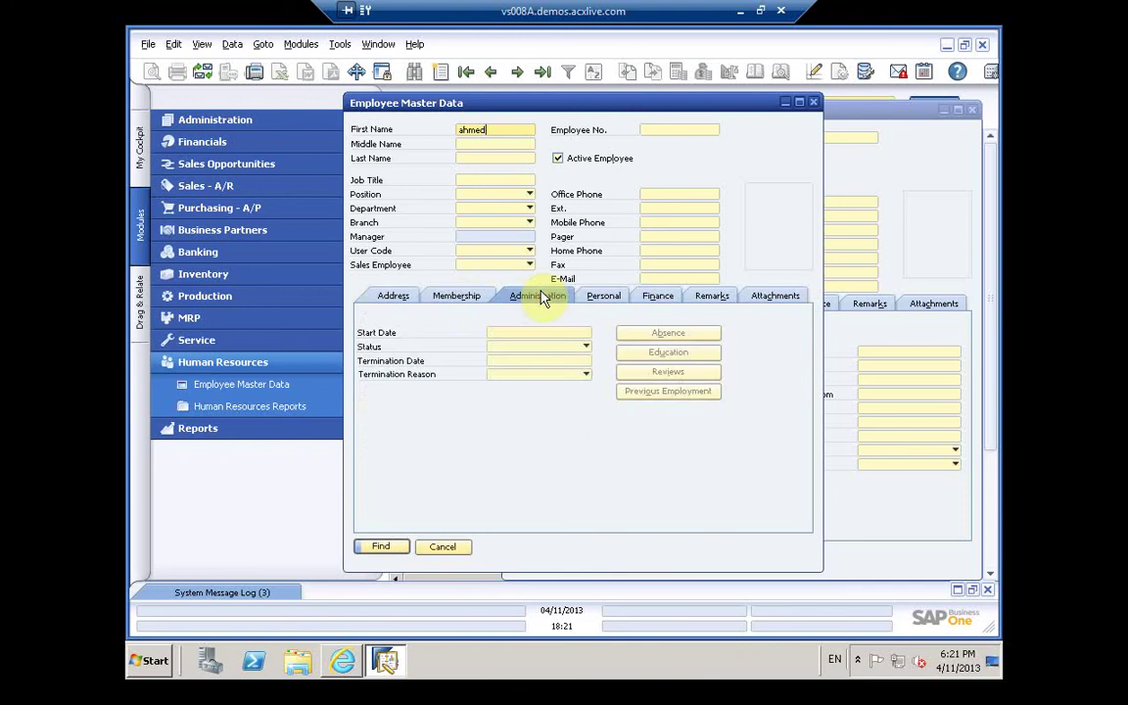
{"action": "left_click", "coordinate": [604, 297]}
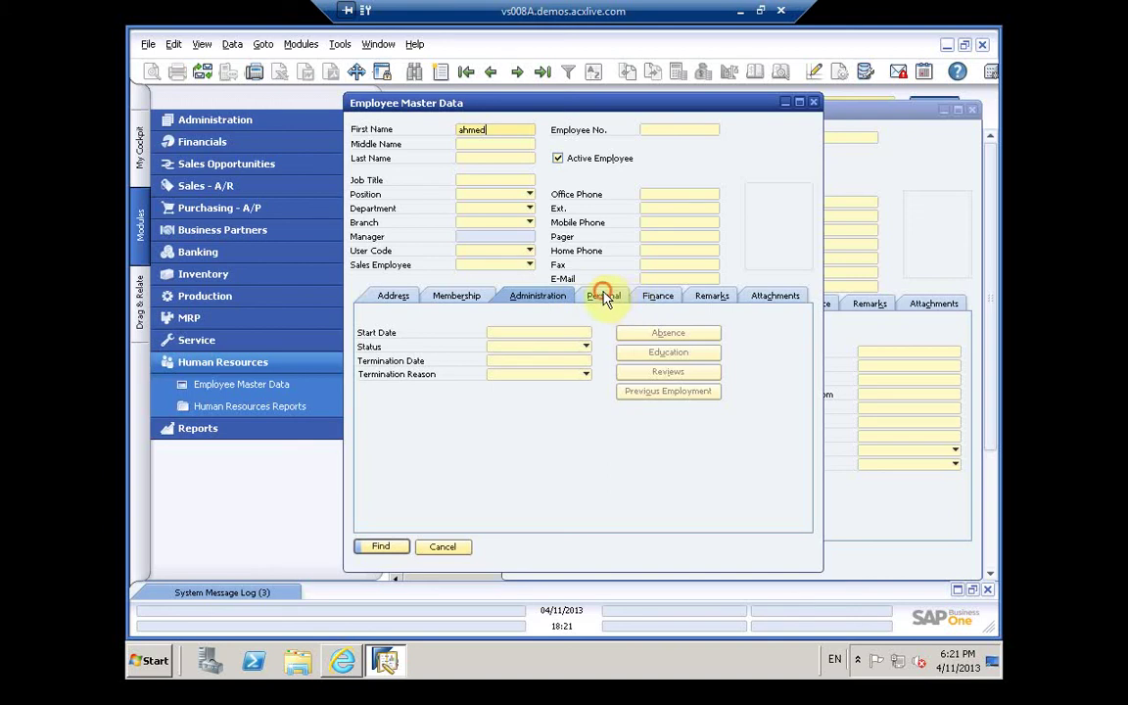
{"action": "left_click", "coordinate": [659, 298]}
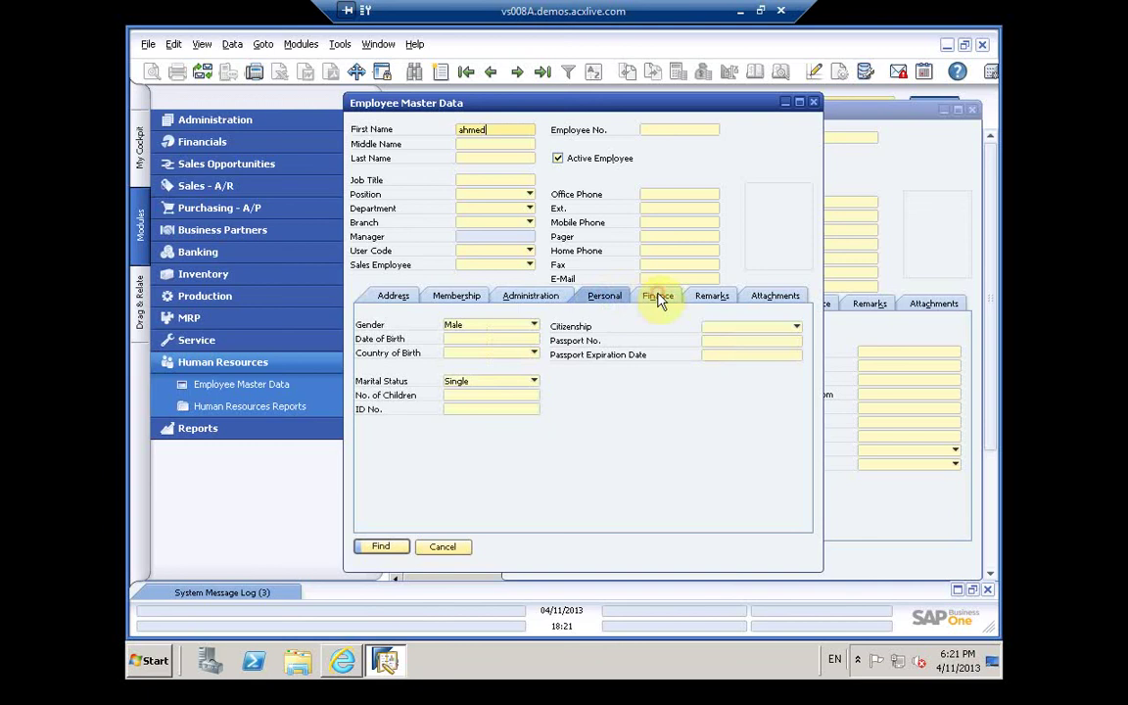
{"action": "left_click", "coordinate": [708, 297]}
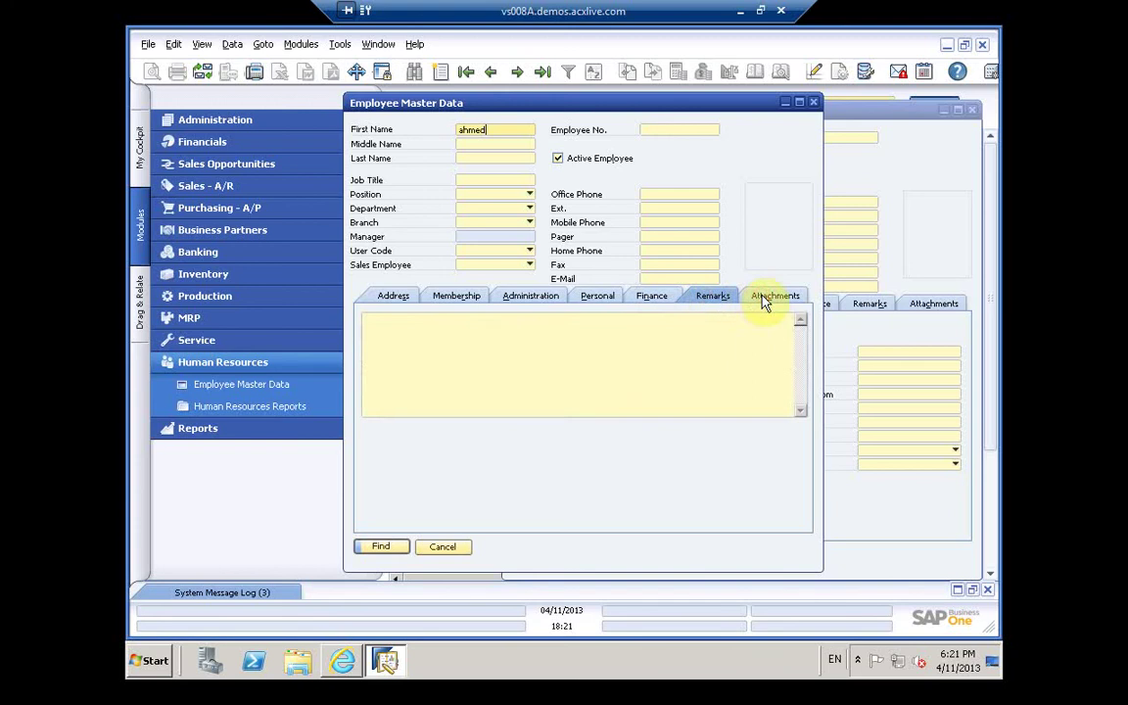
{"action": "left_click", "coordinate": [762, 299]}
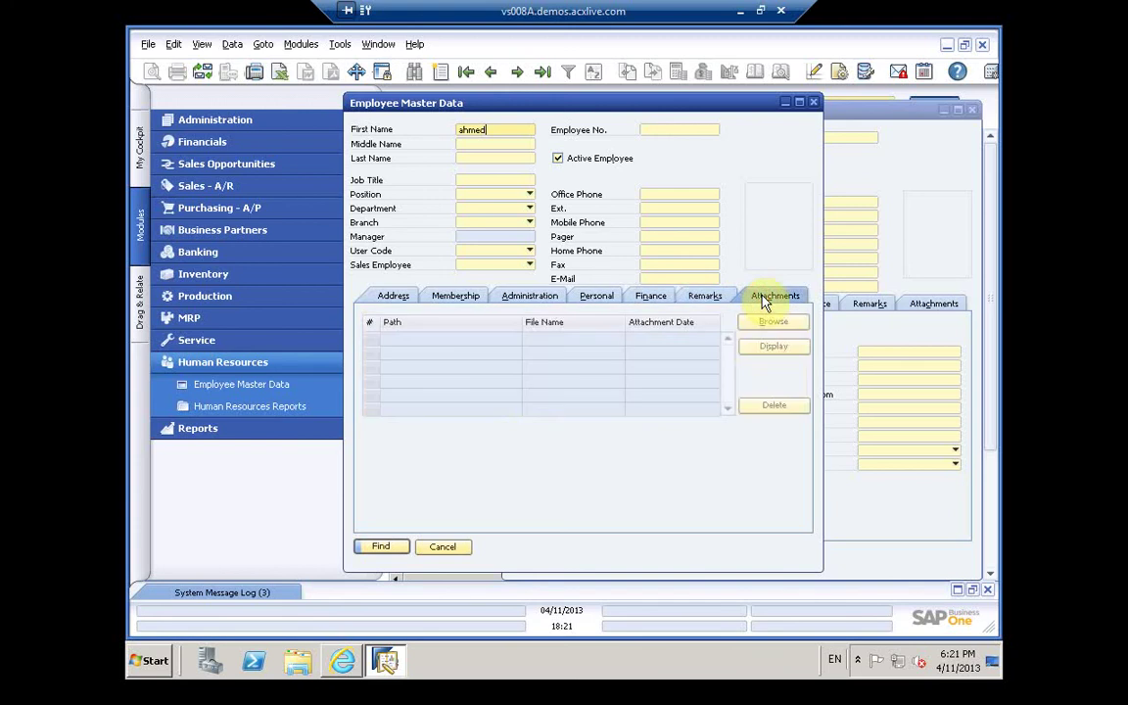
{"action": "left_click", "coordinate": [377, 548]}
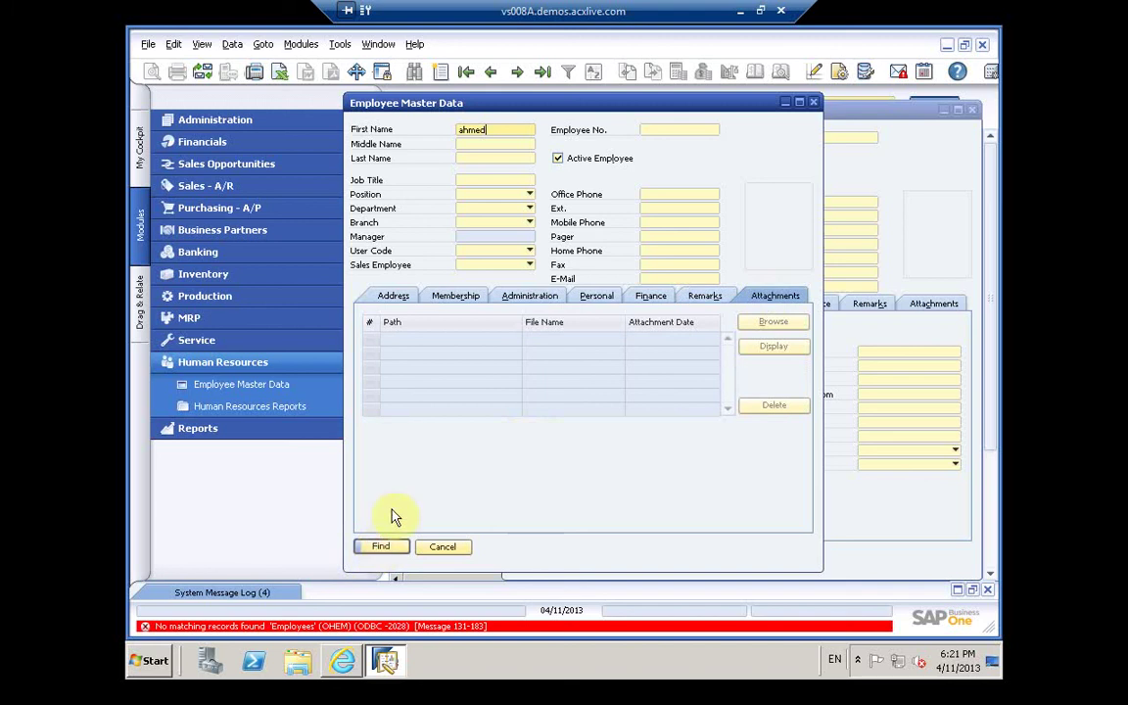
{"action": "left_click", "coordinate": [812, 104]}
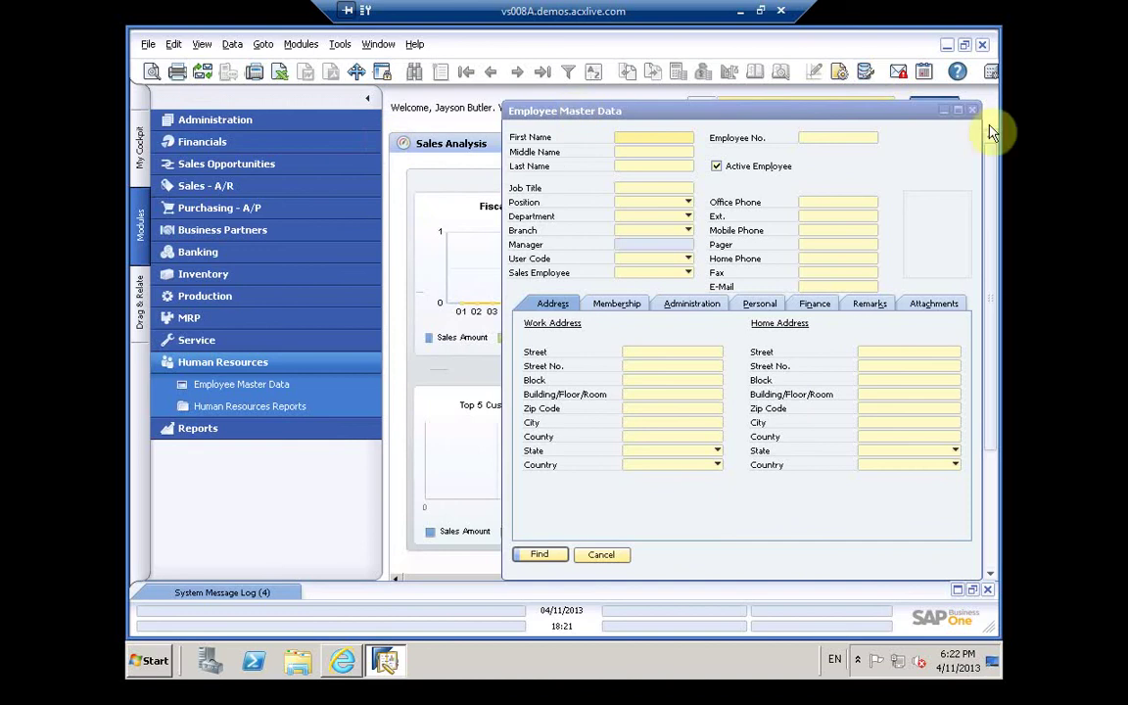
Step: Cancel the empty employee form, then browse File, Tools and the Modules > Administration submenus
{"action": "left_click", "coordinate": [597, 555]}
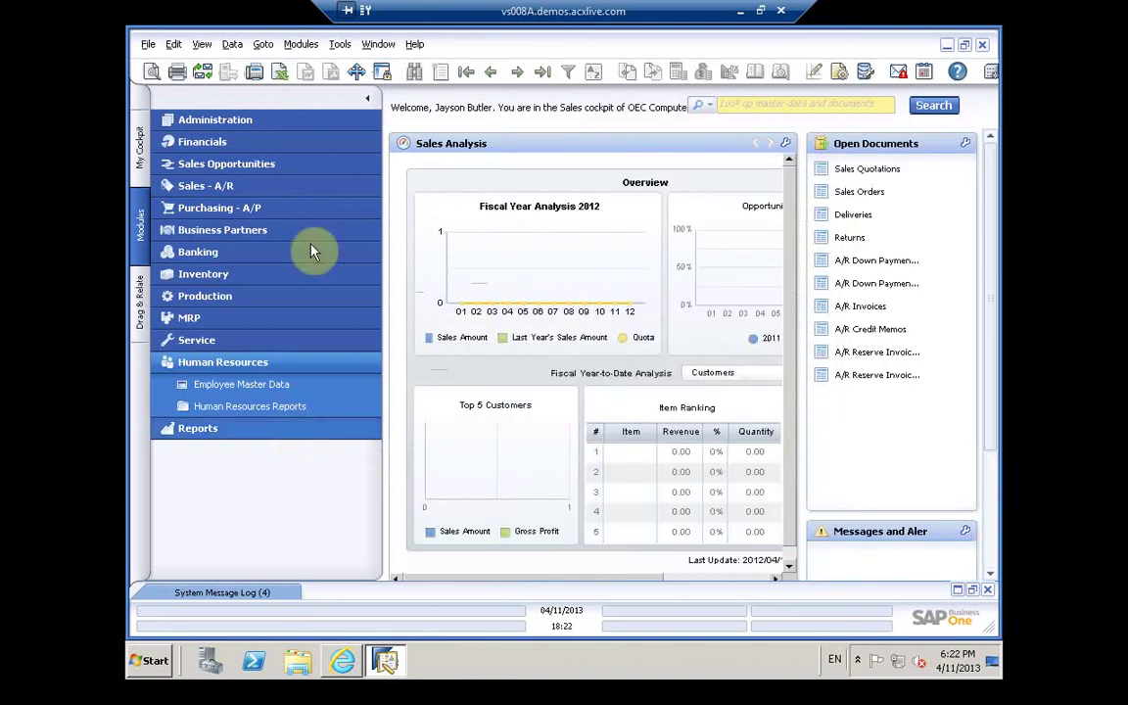
{"action": "left_click", "coordinate": [148, 46]}
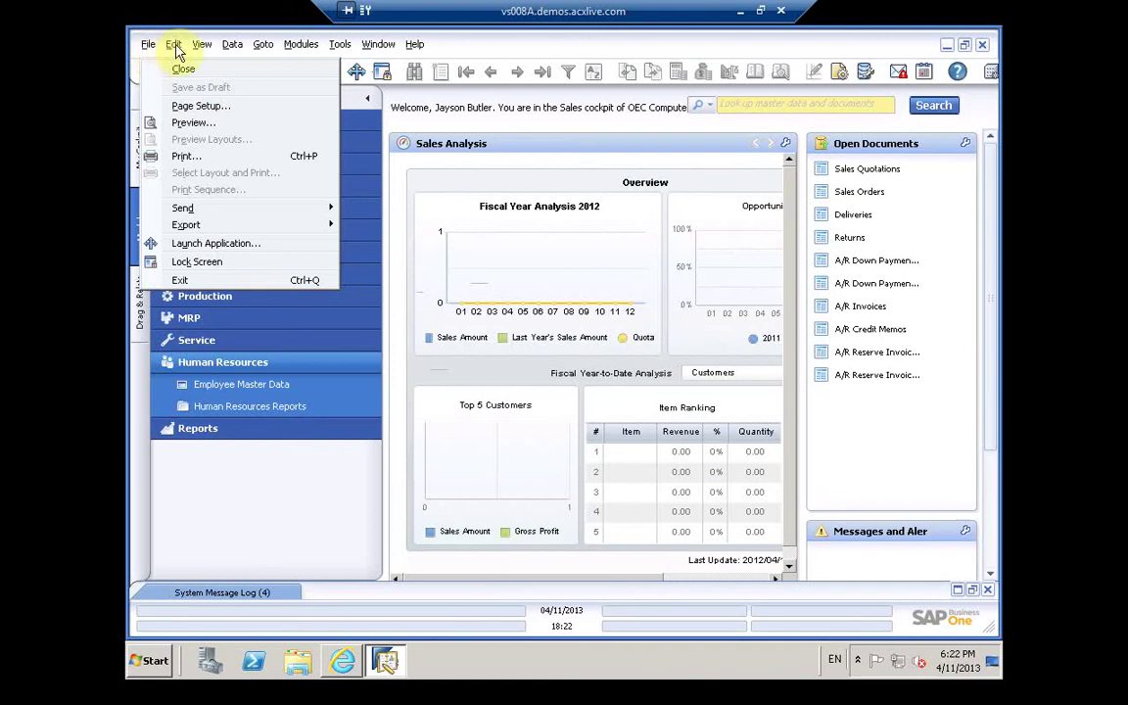
{"action": "left_click", "coordinate": [301, 45]}
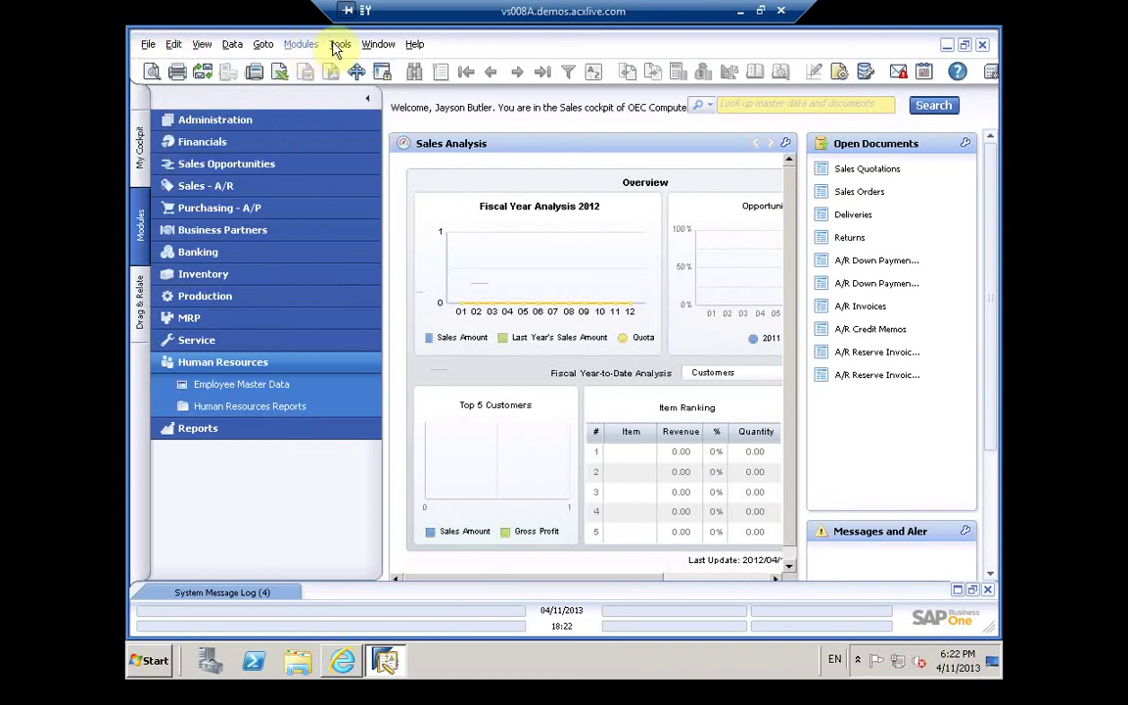
{"action": "left_click", "coordinate": [339, 46]}
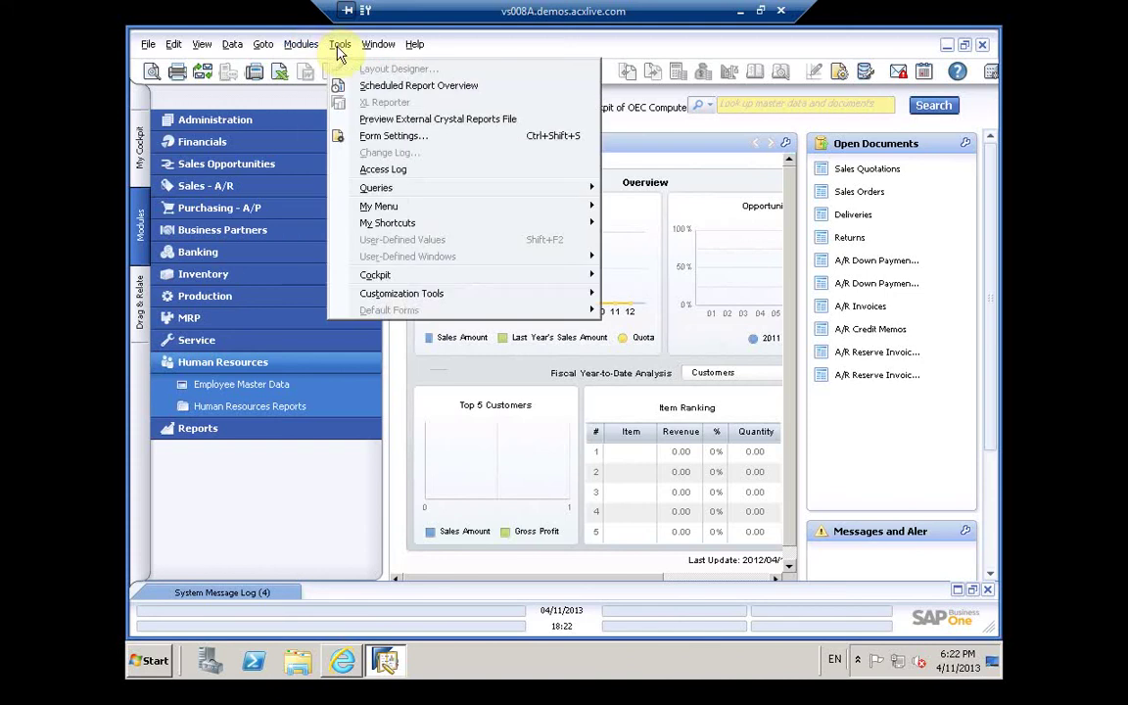
{"action": "left_click", "coordinate": [302, 46]}
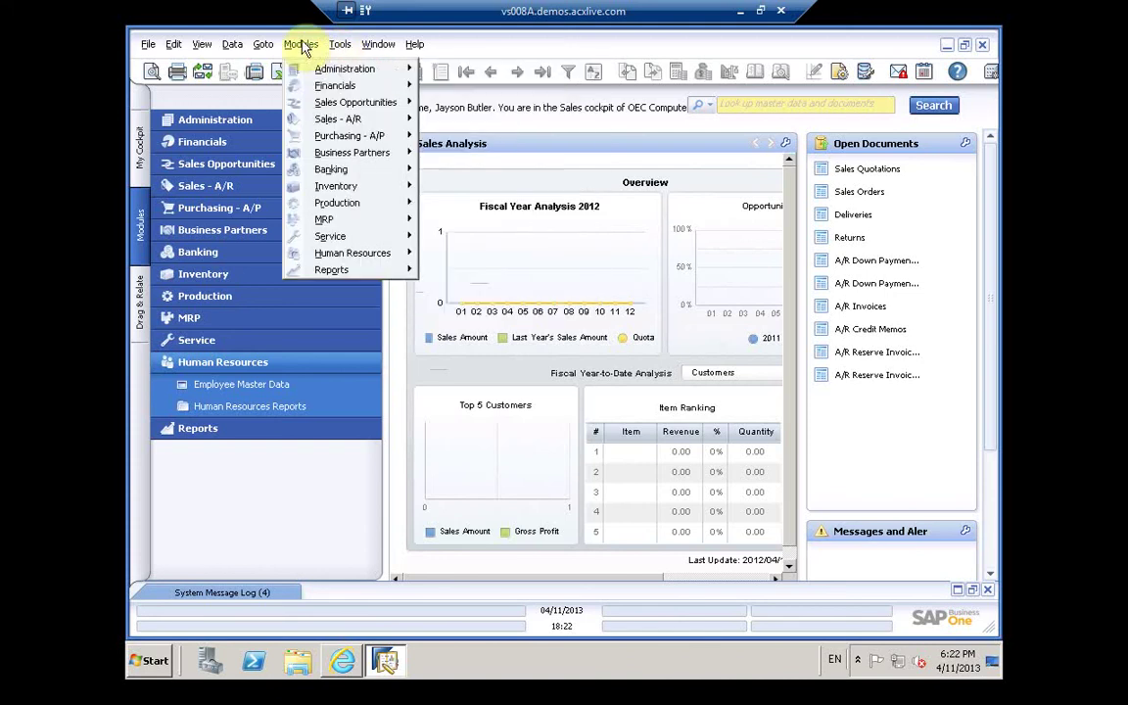
{"action": "mouse_move", "coordinate": [325, 74]}
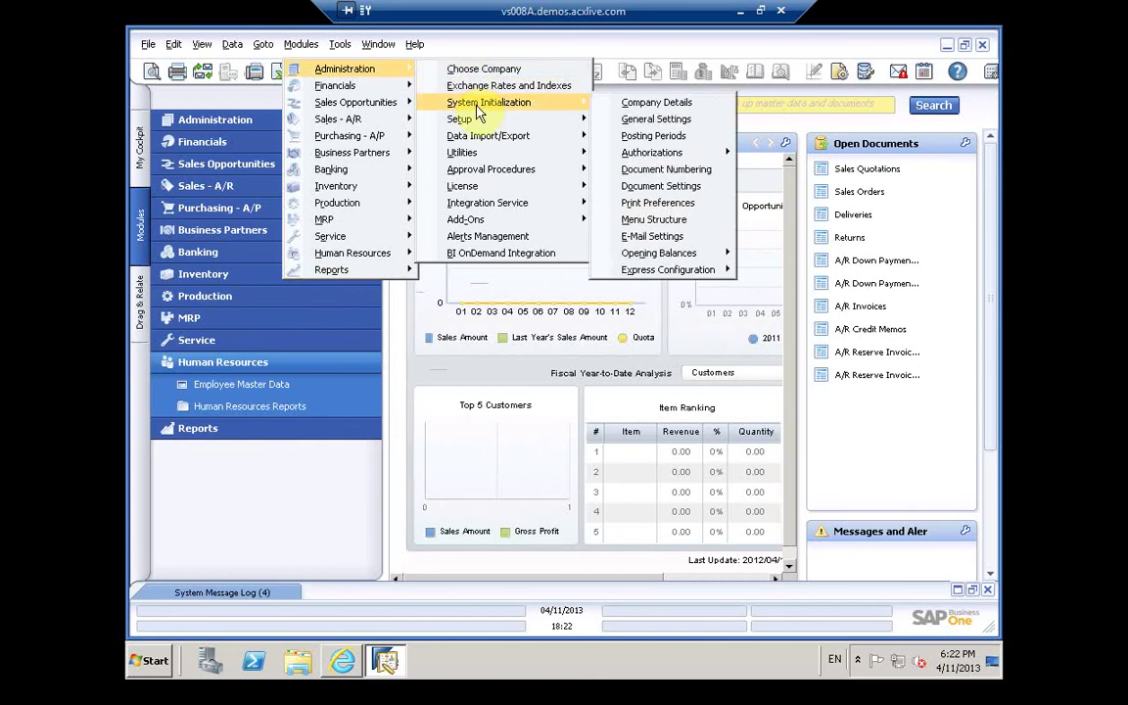
{"action": "mouse_move", "coordinate": [476, 122]}
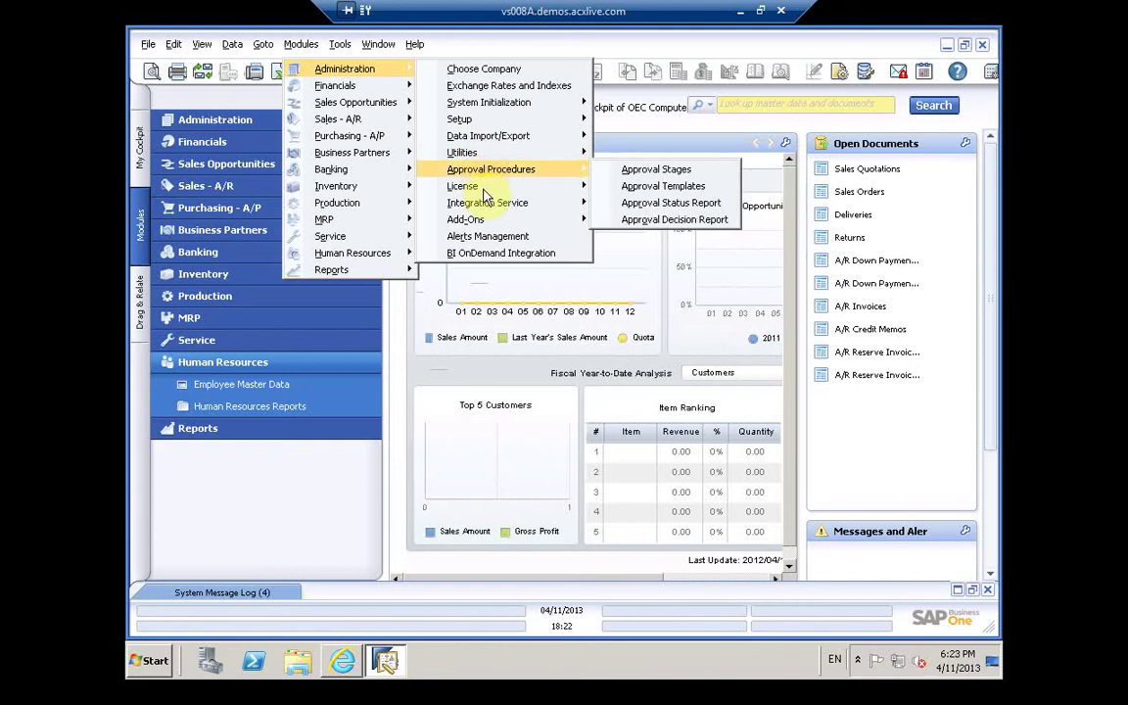
{"action": "mouse_move", "coordinate": [483, 193]}
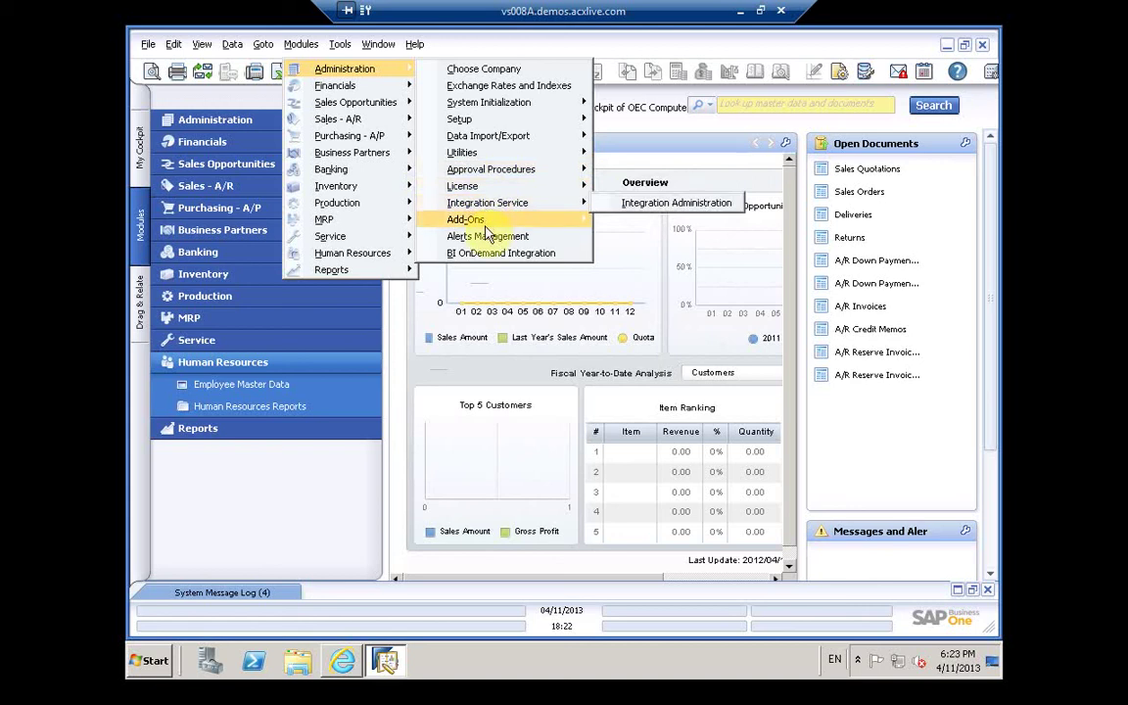
{"action": "mouse_move", "coordinate": [486, 232]}
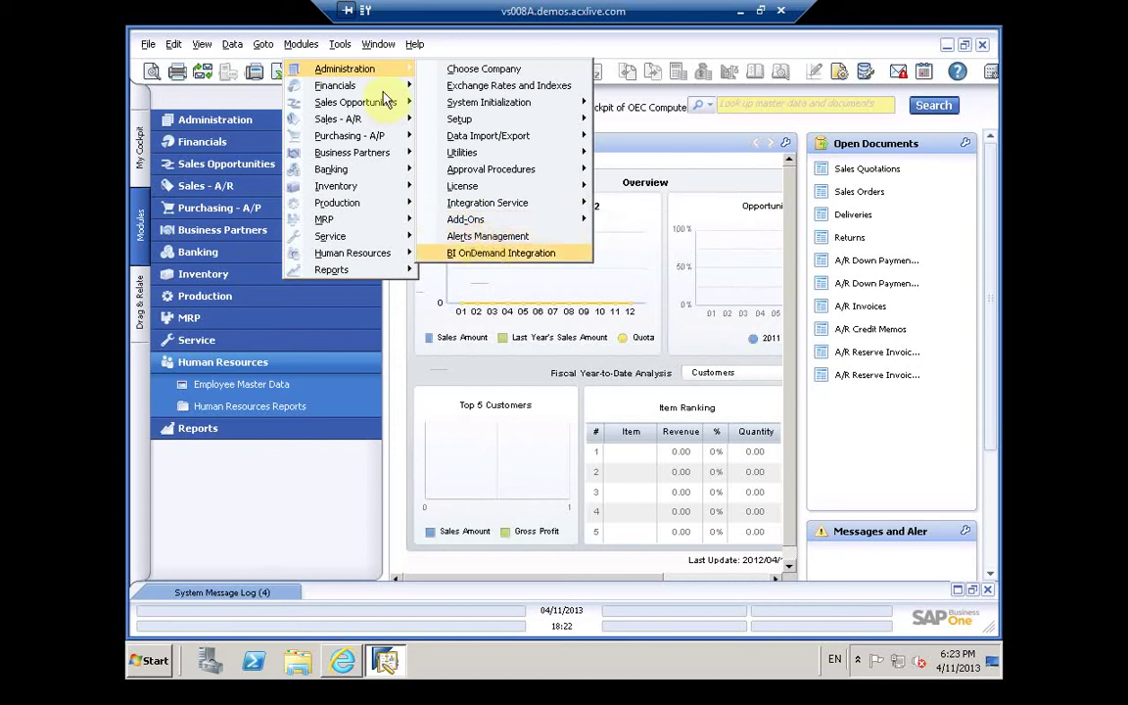
{"action": "mouse_move", "coordinate": [384, 93]}
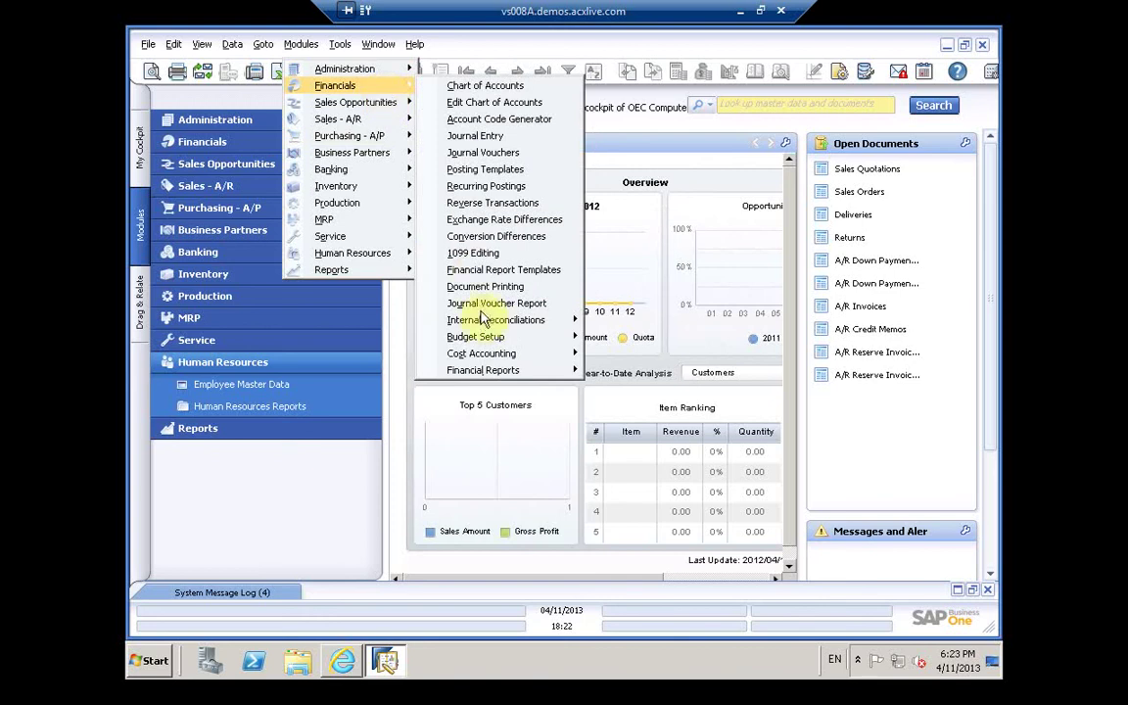
{"action": "mouse_move", "coordinate": [482, 324]}
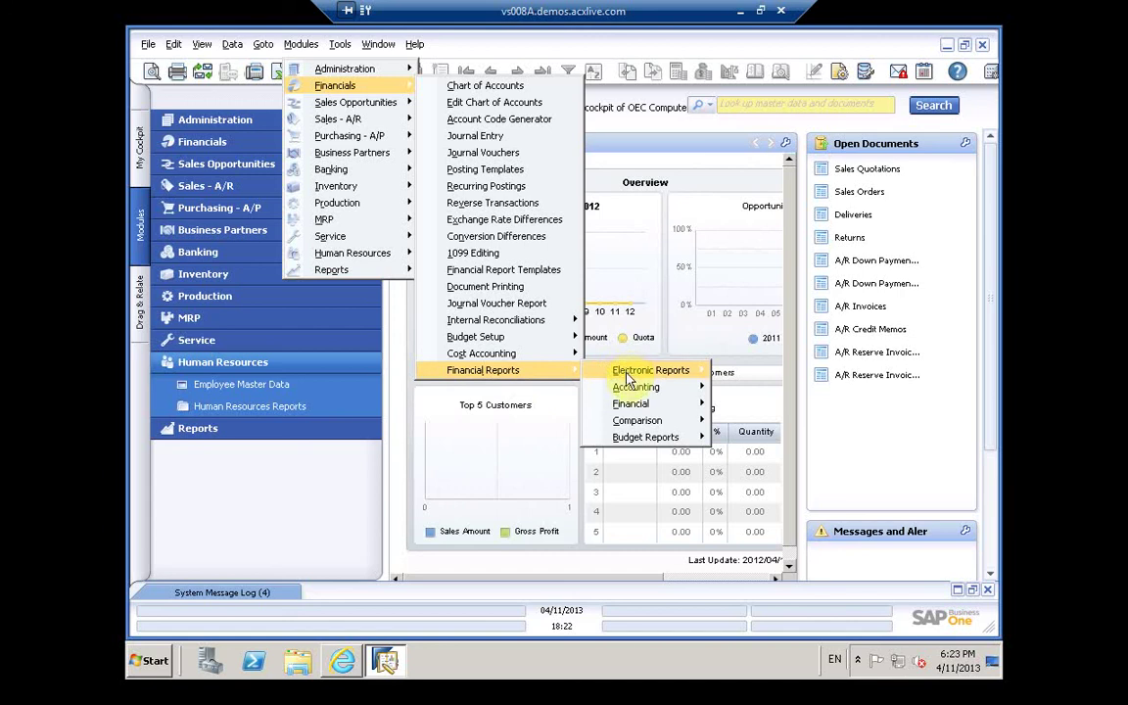
{"action": "mouse_move", "coordinate": [629, 382]}
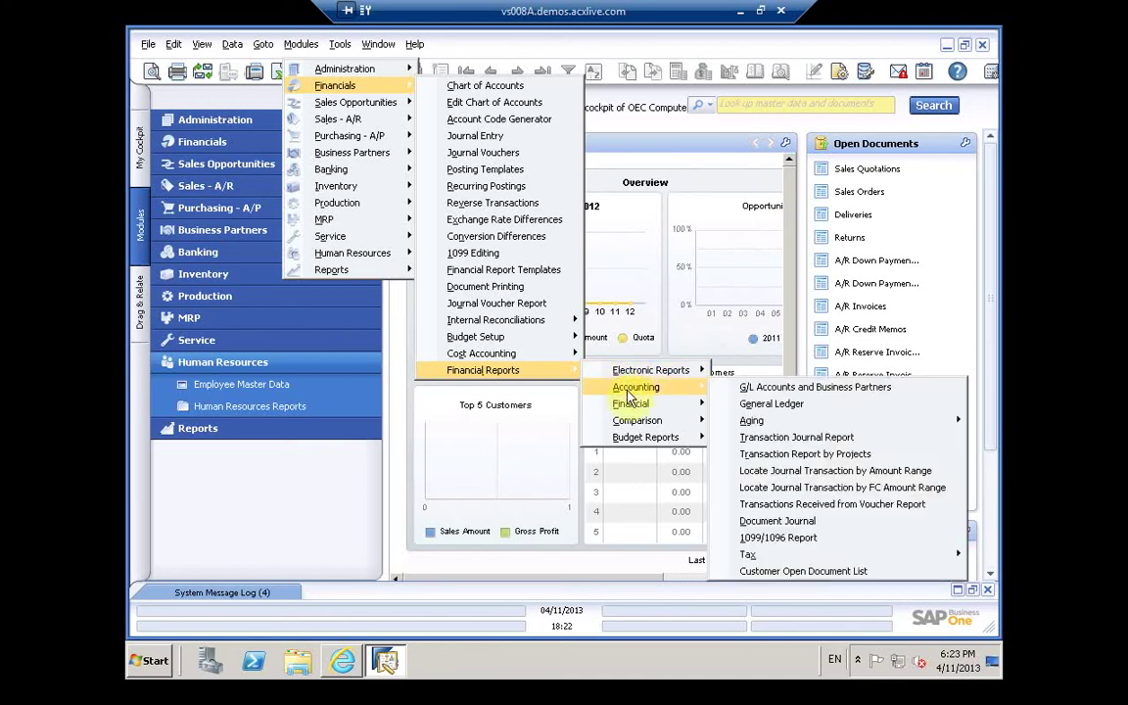
{"action": "mouse_move", "coordinate": [632, 412]}
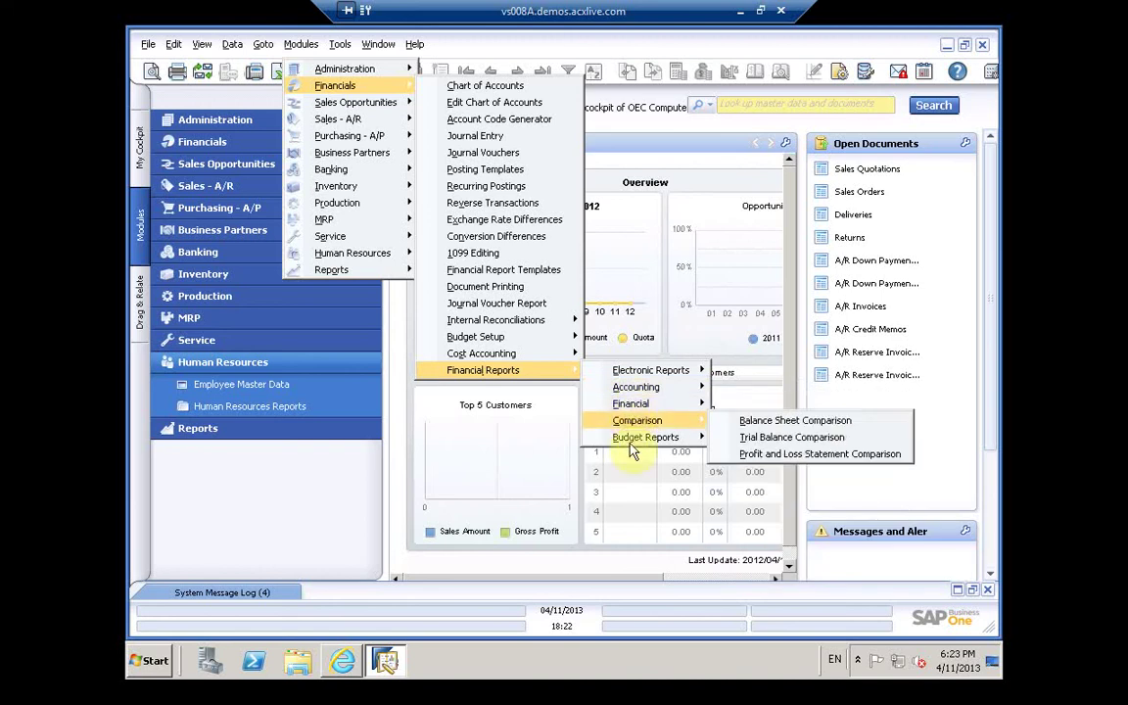
{"action": "mouse_move", "coordinate": [634, 447]}
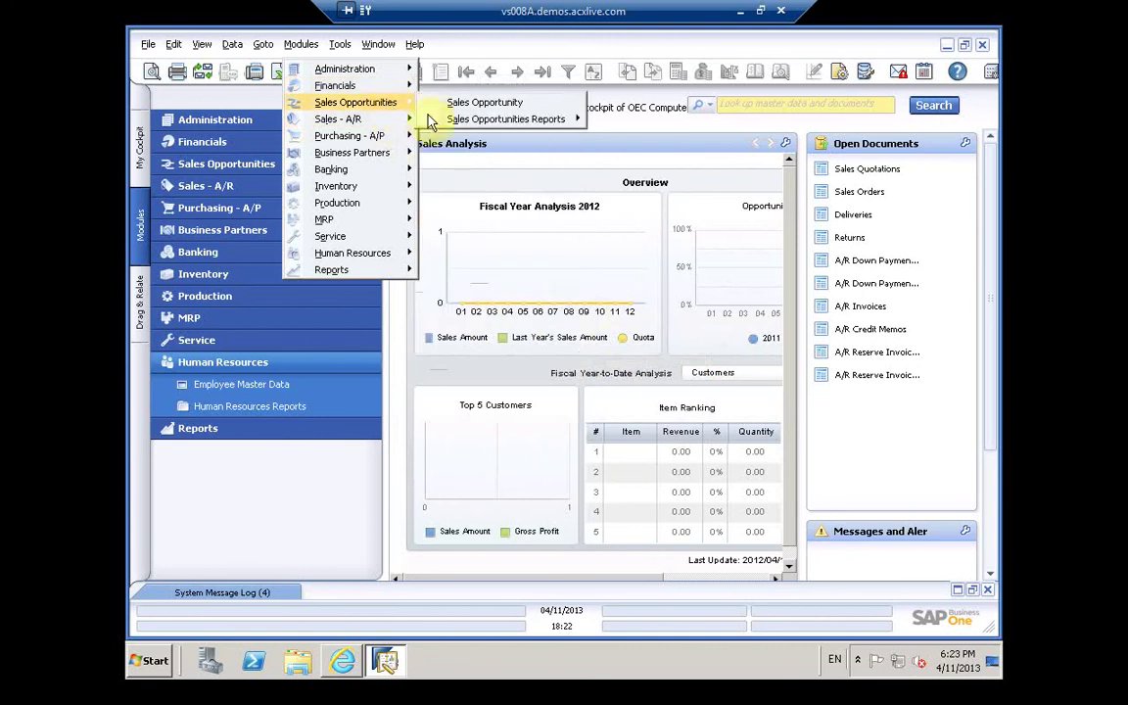
{"action": "mouse_move", "coordinate": [435, 121]}
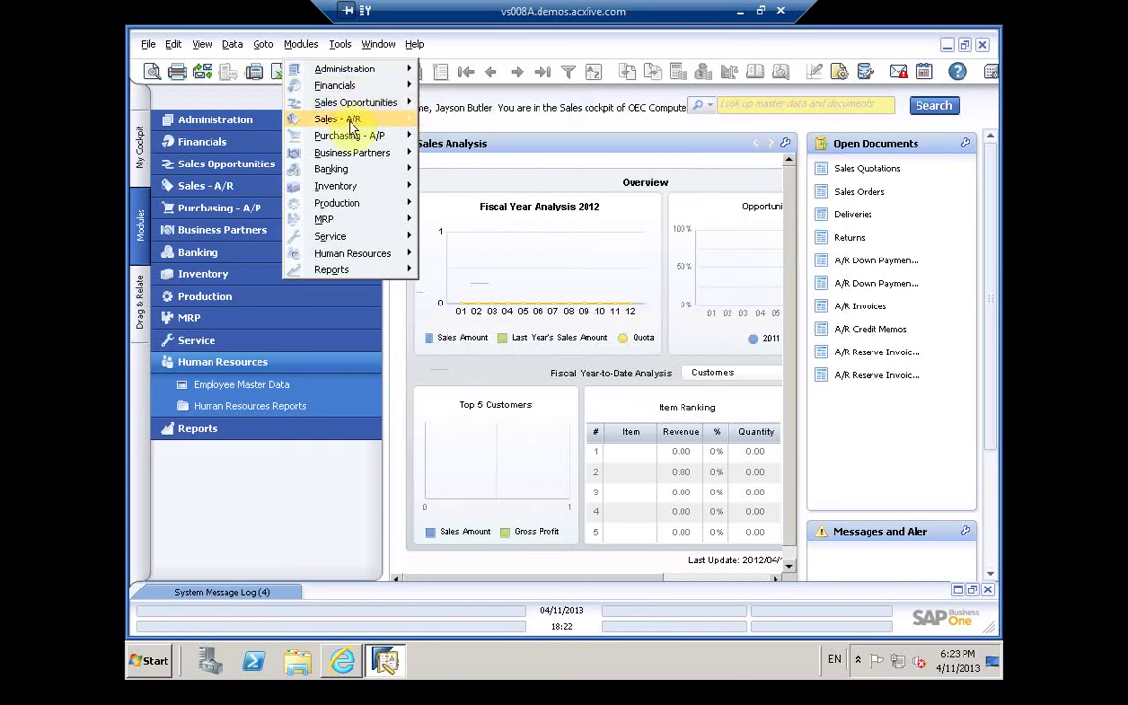
{"action": "mouse_move", "coordinate": [349, 125]}
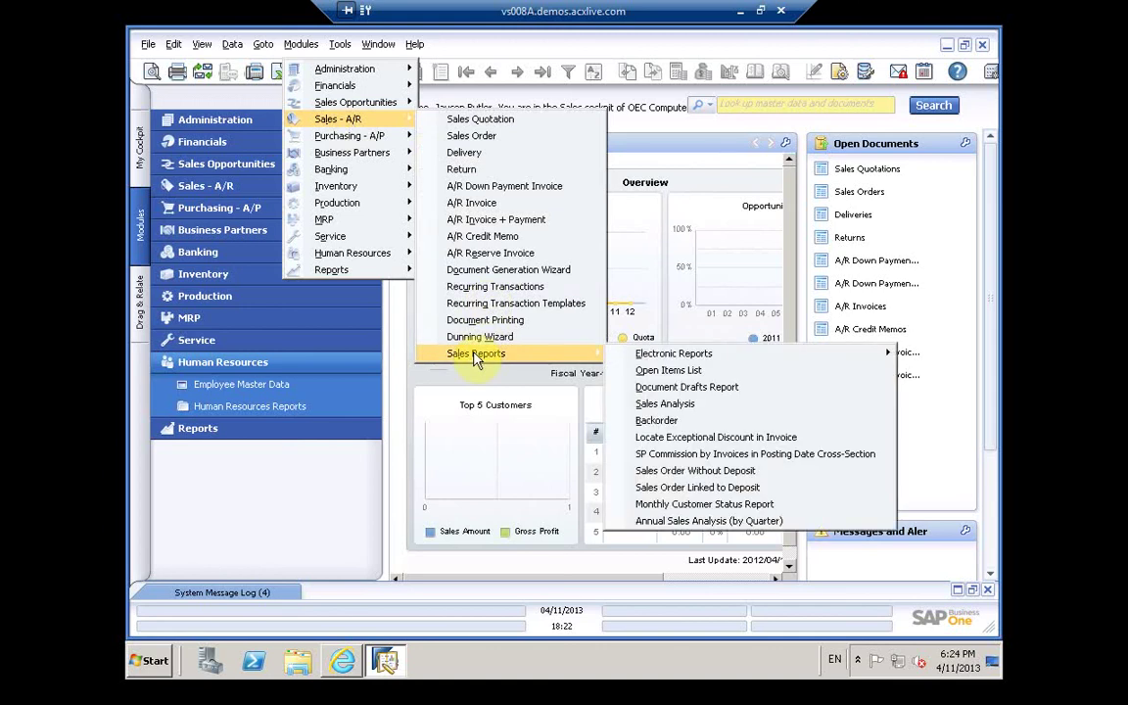
{"action": "mouse_move", "coordinate": [386, 137]}
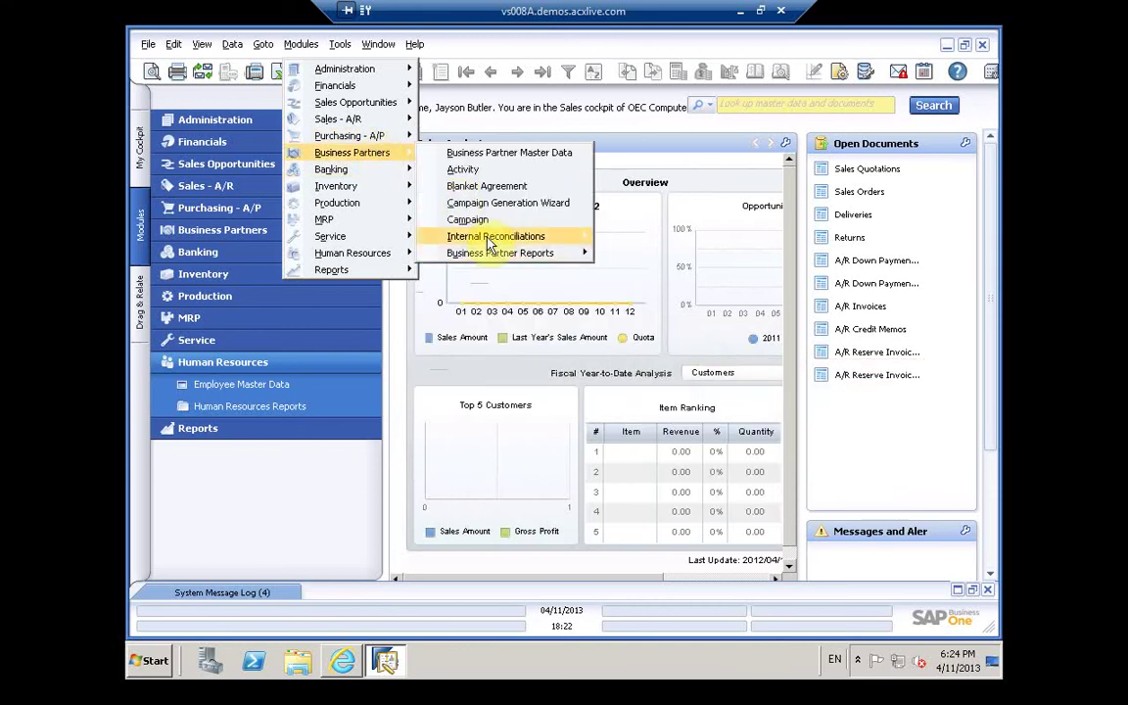
{"action": "mouse_move", "coordinate": [490, 244]}
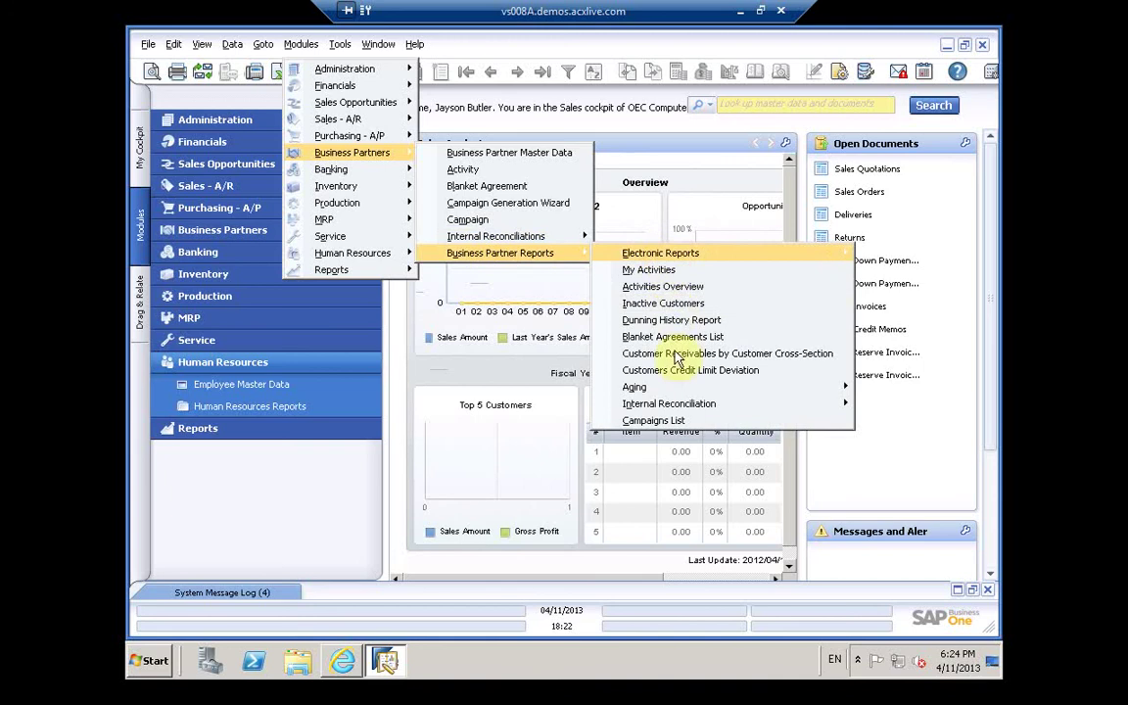
{"action": "mouse_move", "coordinate": [669, 392]}
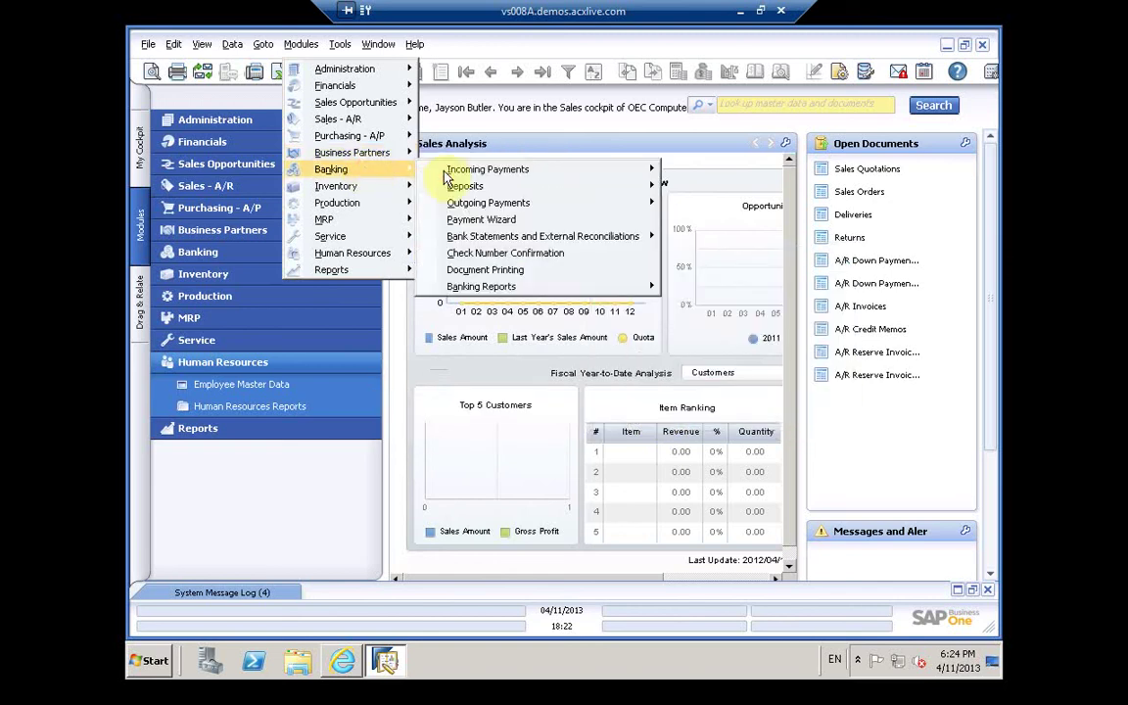
{"action": "mouse_move", "coordinate": [446, 172]}
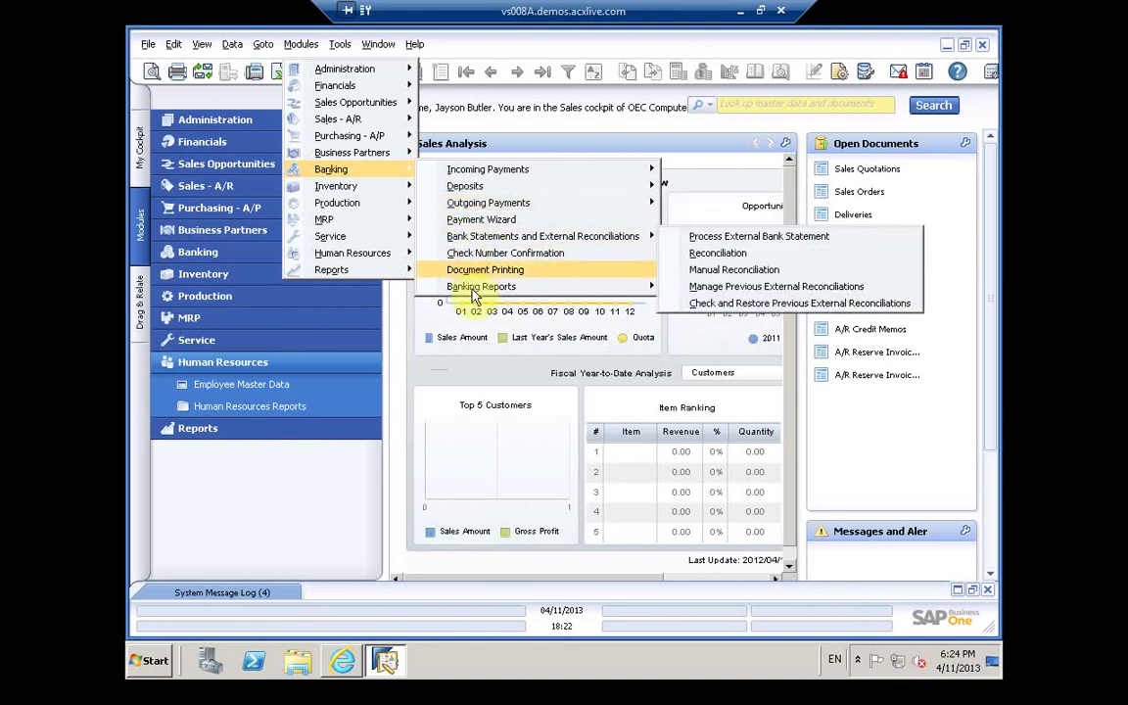
{"action": "mouse_move", "coordinate": [484, 285]}
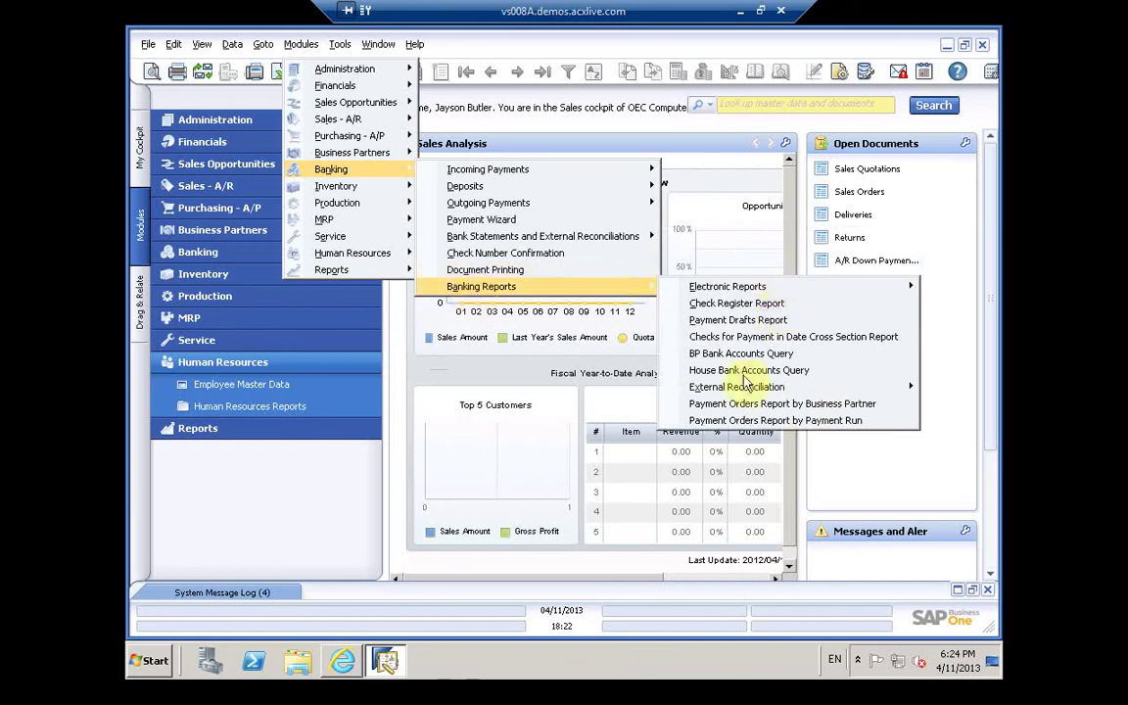
{"action": "mouse_move", "coordinate": [741, 390]}
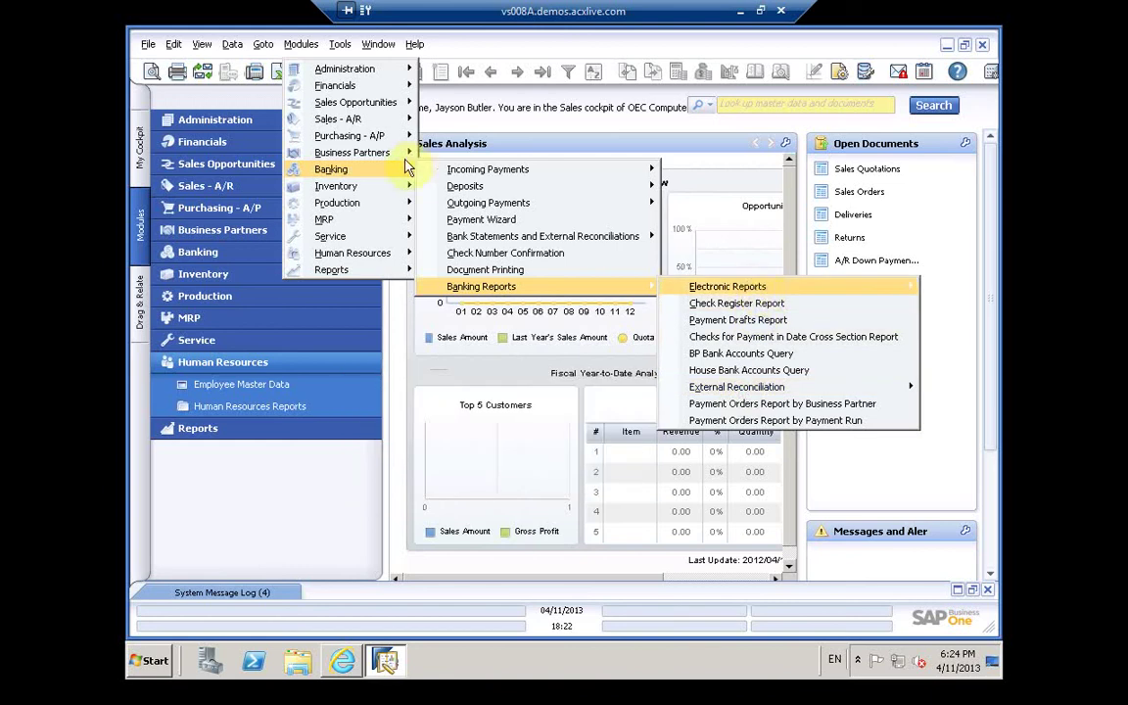
{"action": "mouse_move", "coordinate": [389, 195]}
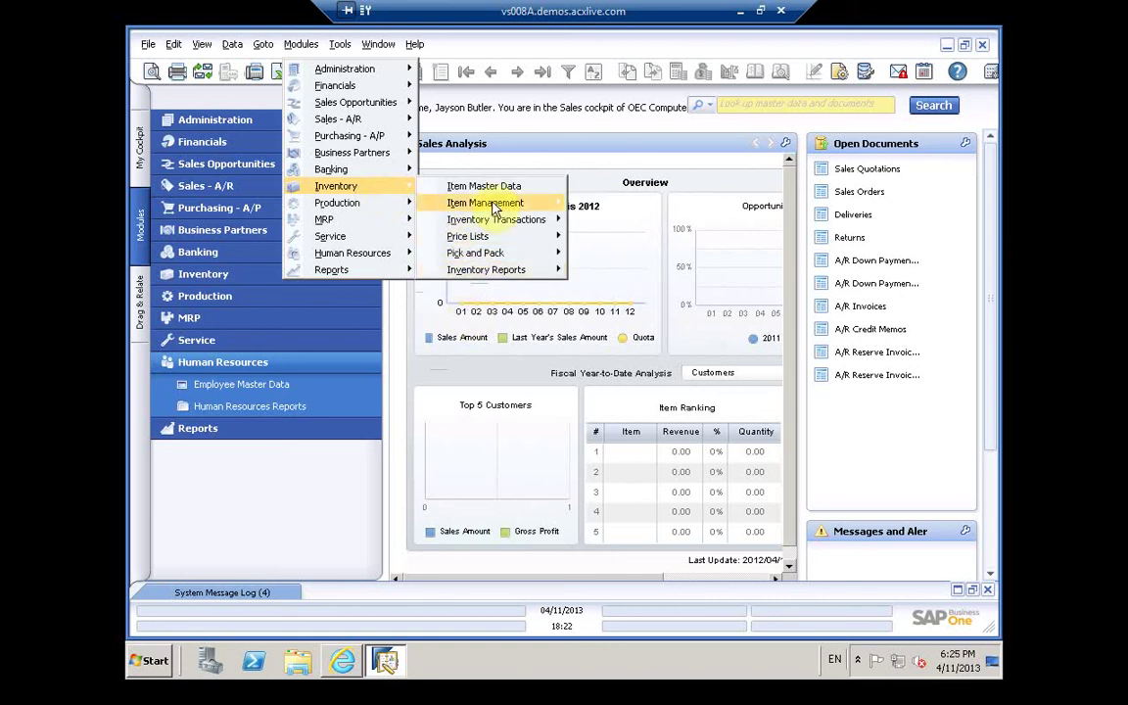
{"action": "mouse_move", "coordinate": [492, 209]}
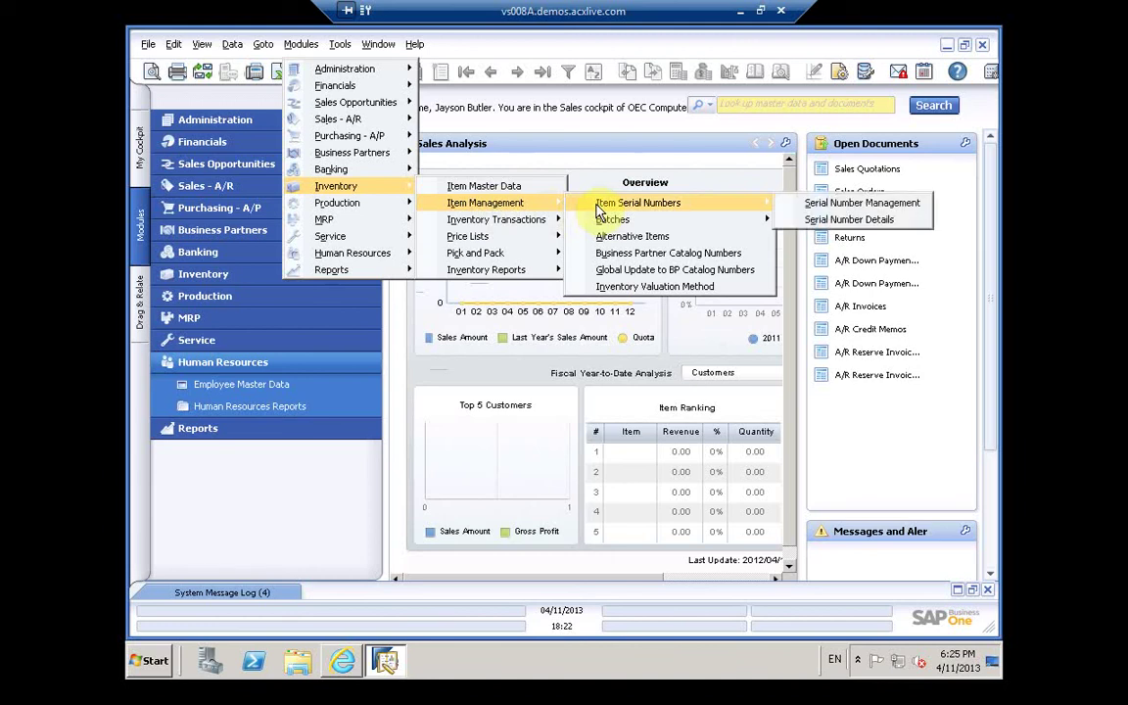
{"action": "mouse_move", "coordinate": [611, 223]}
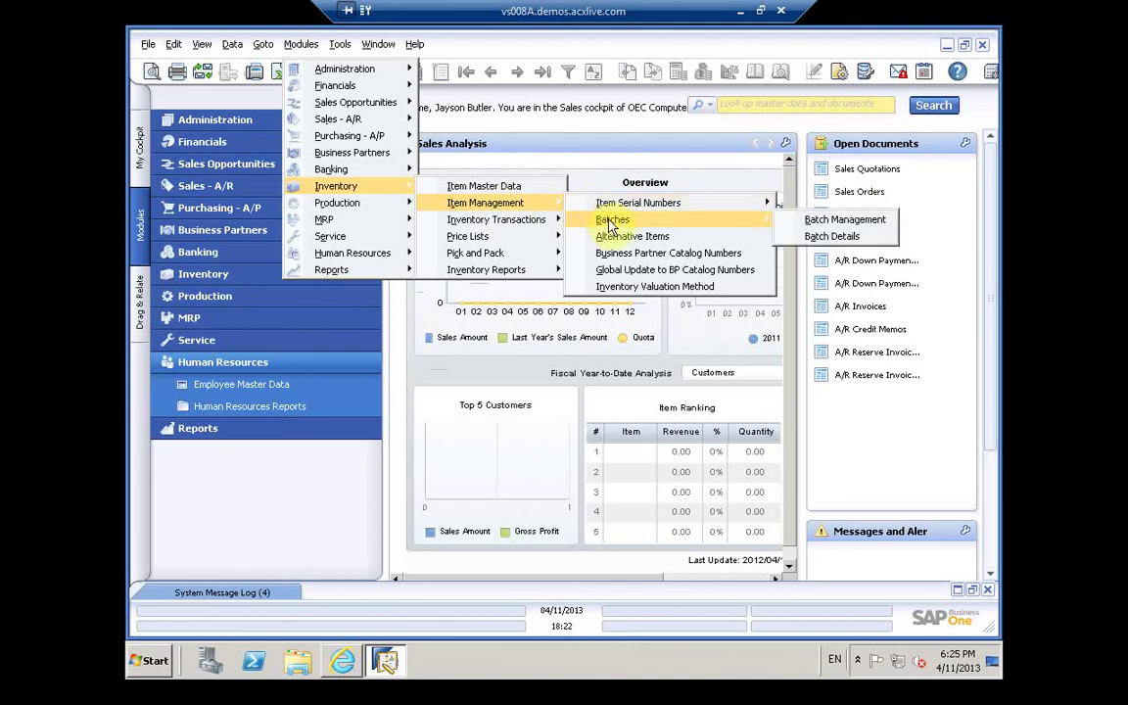
{"action": "mouse_move", "coordinate": [517, 228]}
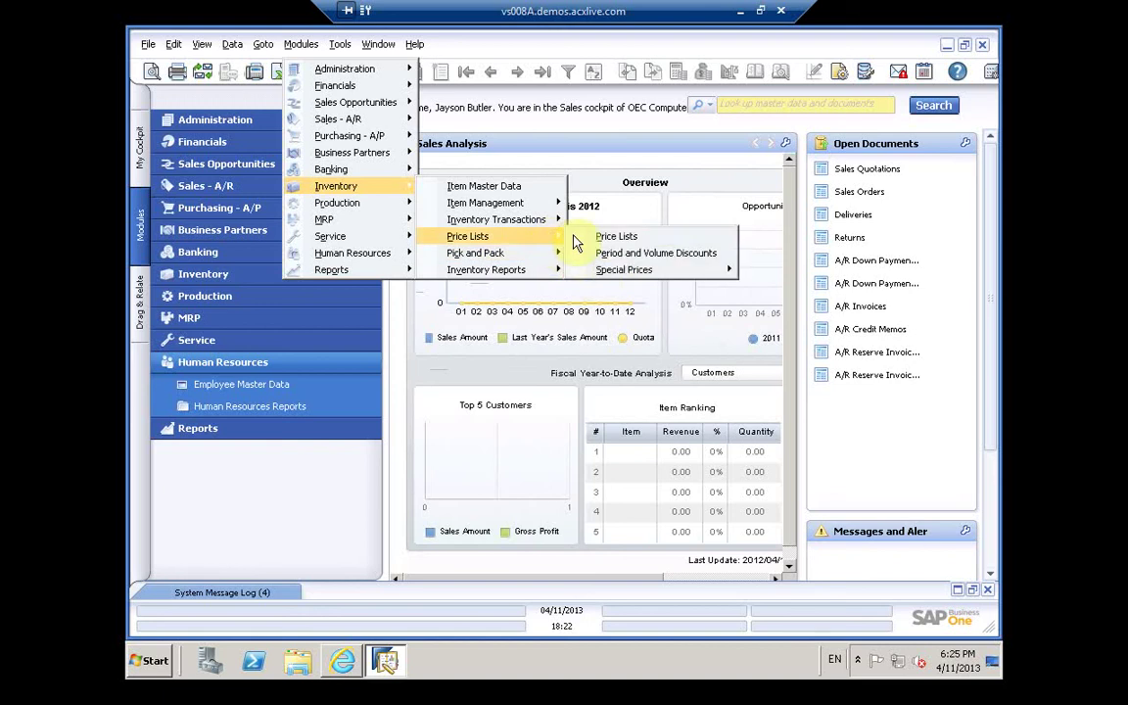
{"action": "mouse_move", "coordinate": [607, 278]}
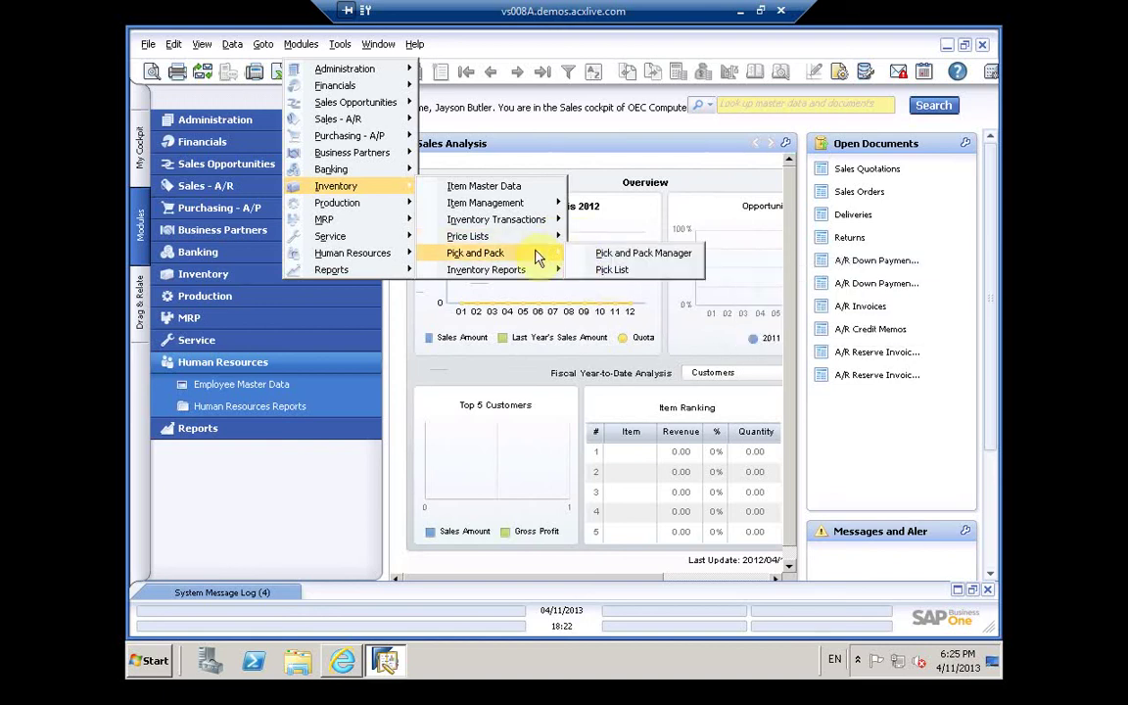
{"action": "mouse_move", "coordinate": [536, 282]}
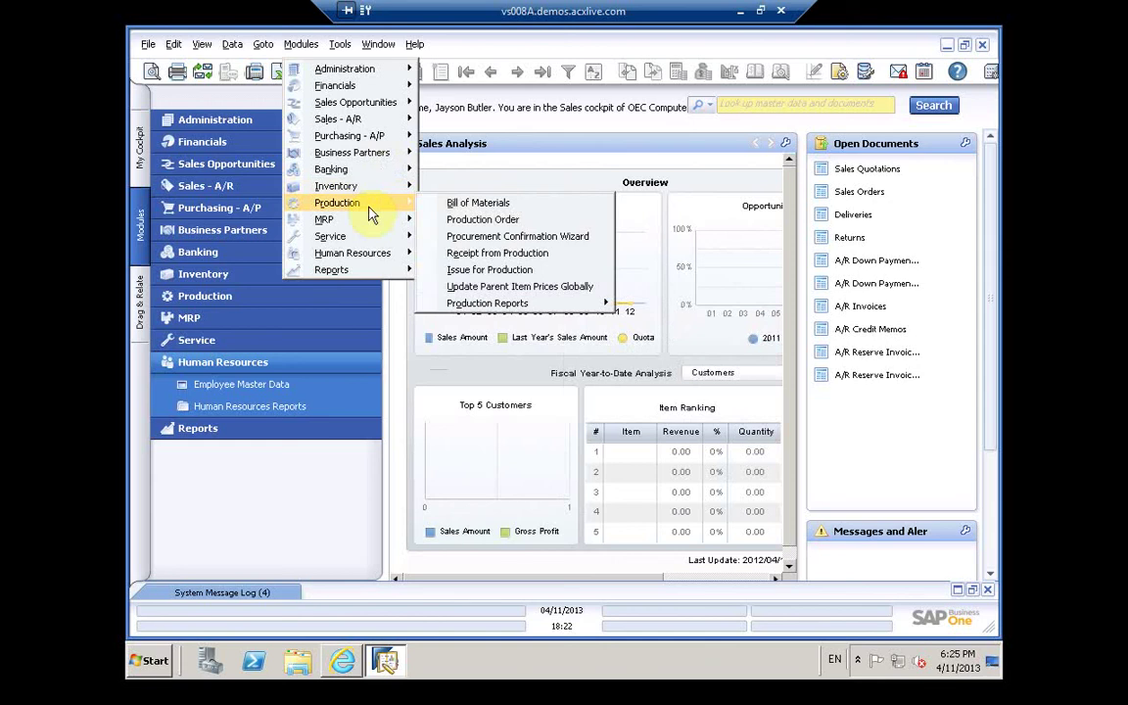
{"action": "left_click", "coordinate": [413, 282]}
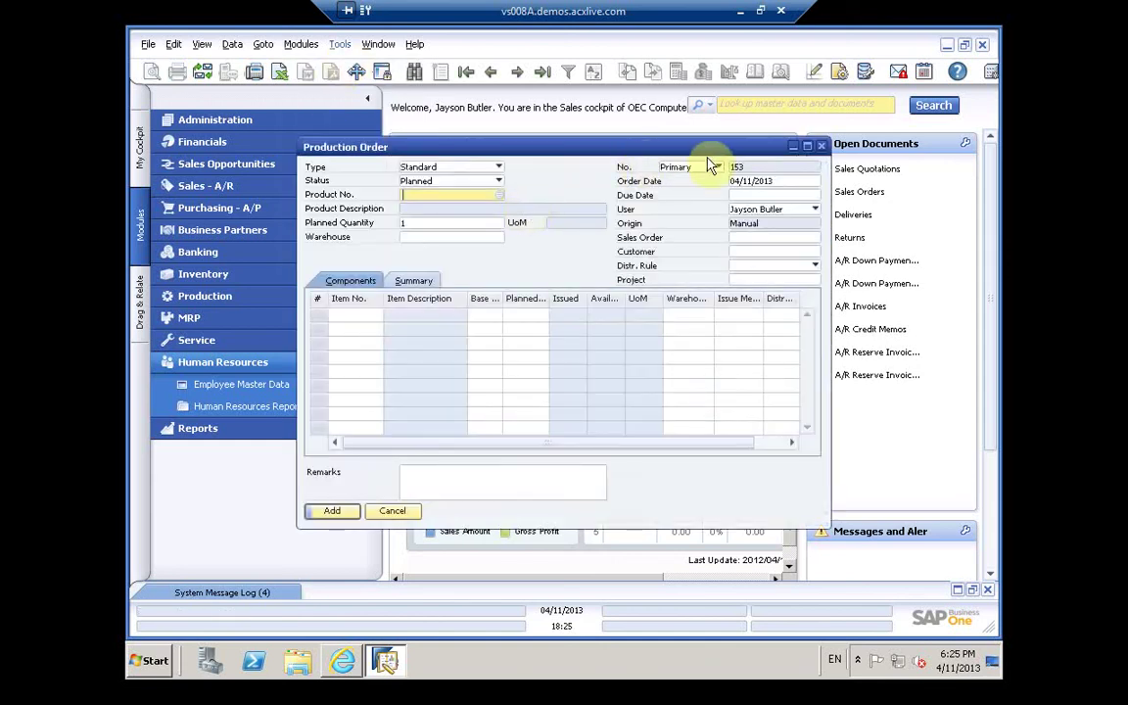
{"action": "left_click", "coordinate": [821, 147]}
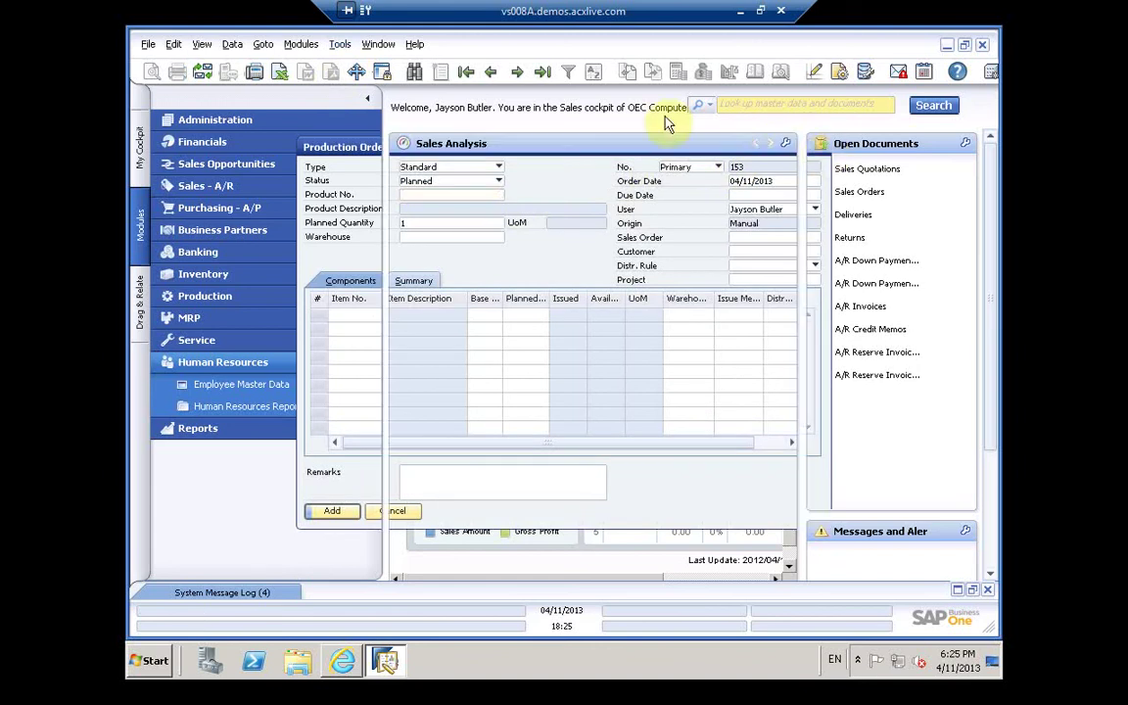
{"action": "left_click", "coordinate": [299, 44]}
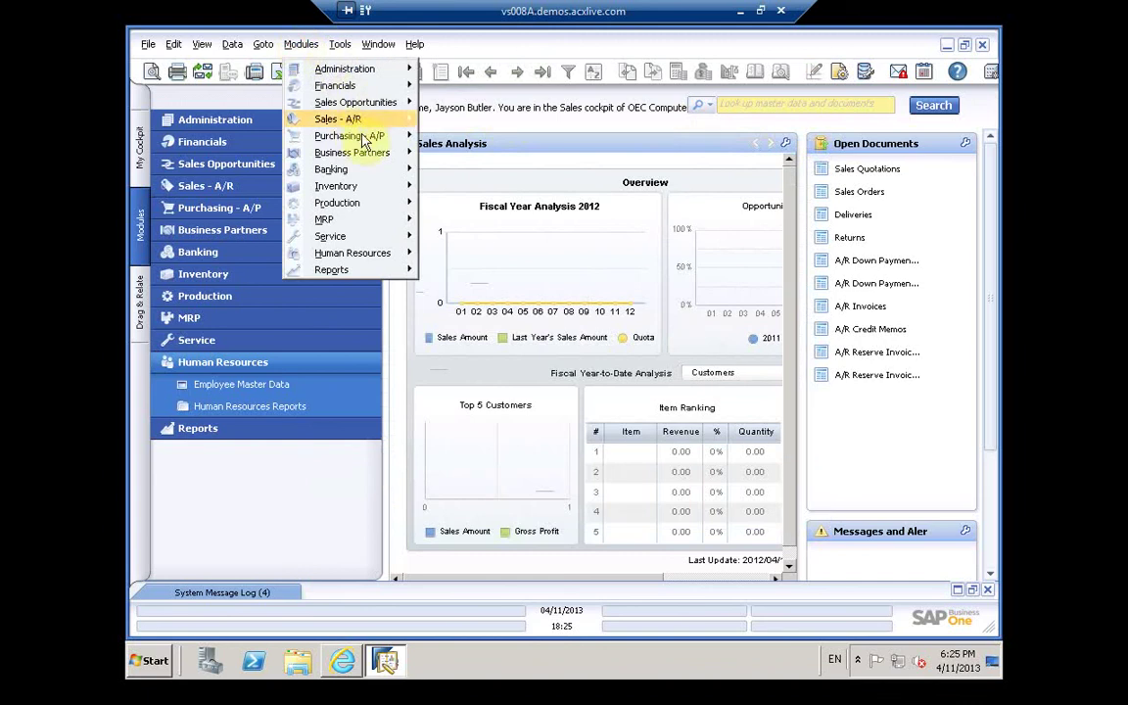
{"action": "mouse_move", "coordinate": [362, 212]}
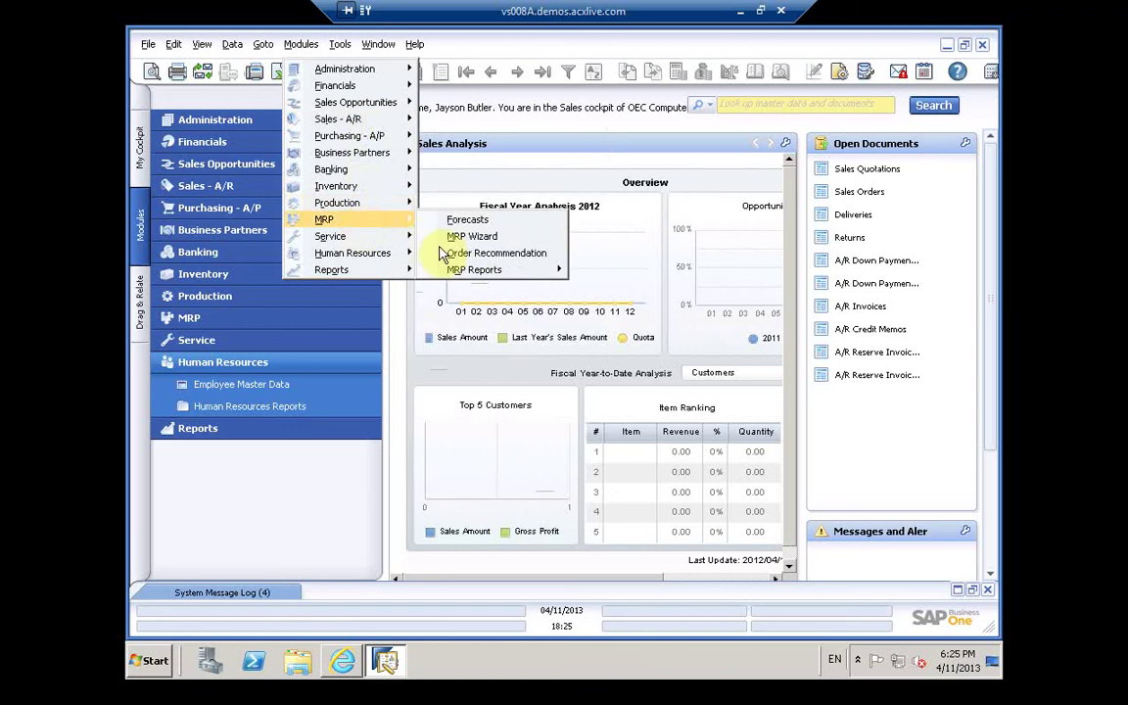
{"action": "mouse_move", "coordinate": [456, 266]}
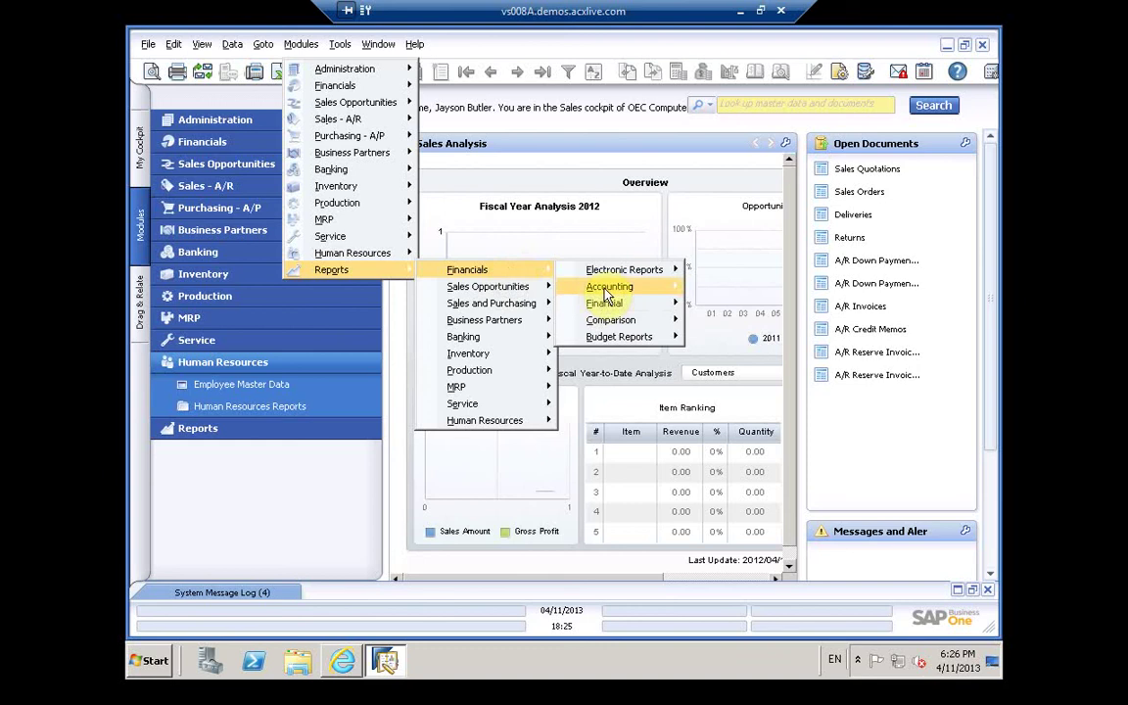
Step: Go through Reports' Financials, Sales Opportunities, Banking and Inventory submenus to reach Human Resources reports
{"action": "mouse_move", "coordinate": [715, 323]}
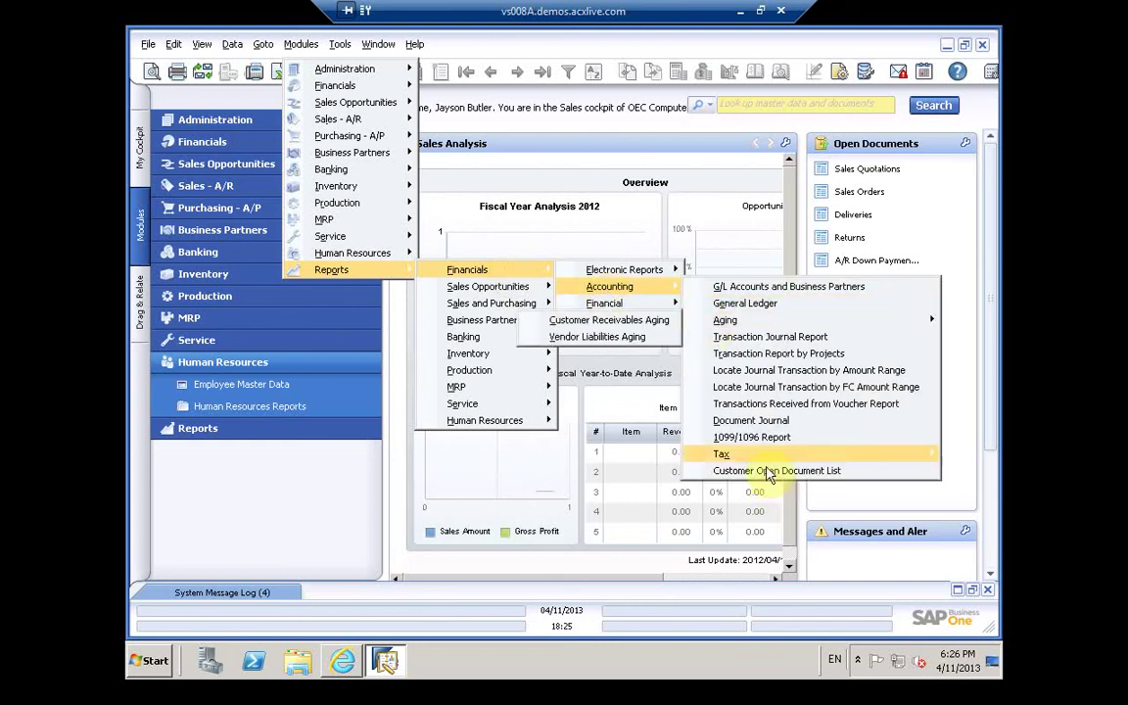
{"action": "mouse_move", "coordinate": [764, 466]}
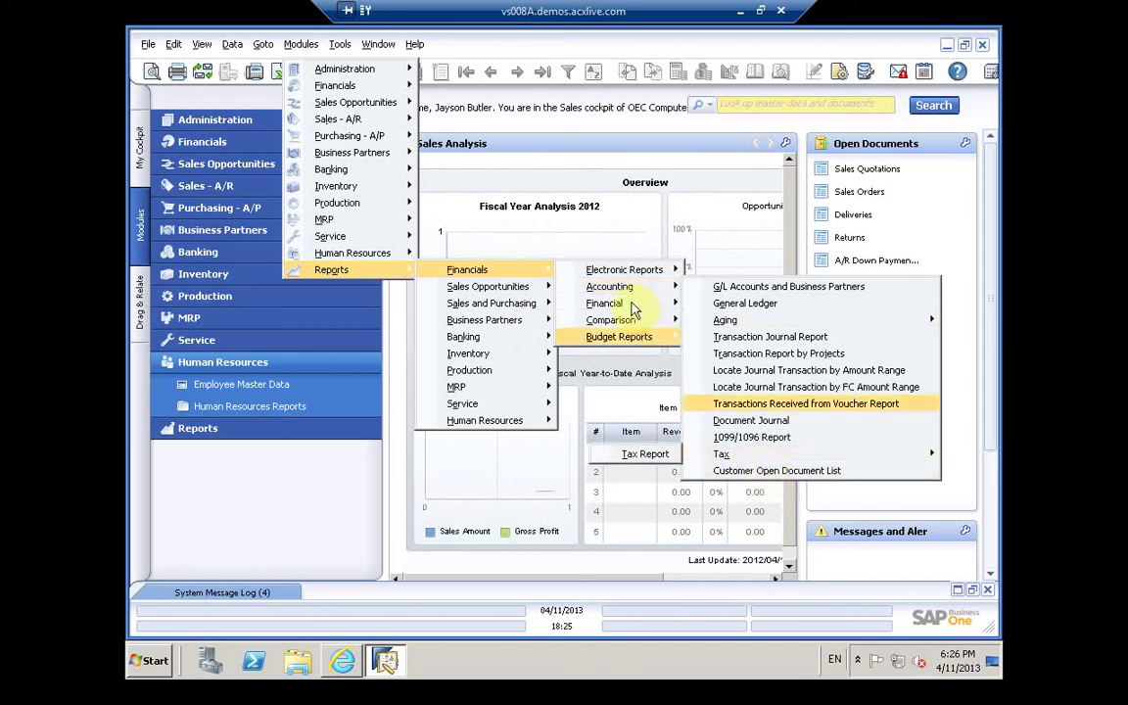
{"action": "mouse_move", "coordinate": [631, 308]}
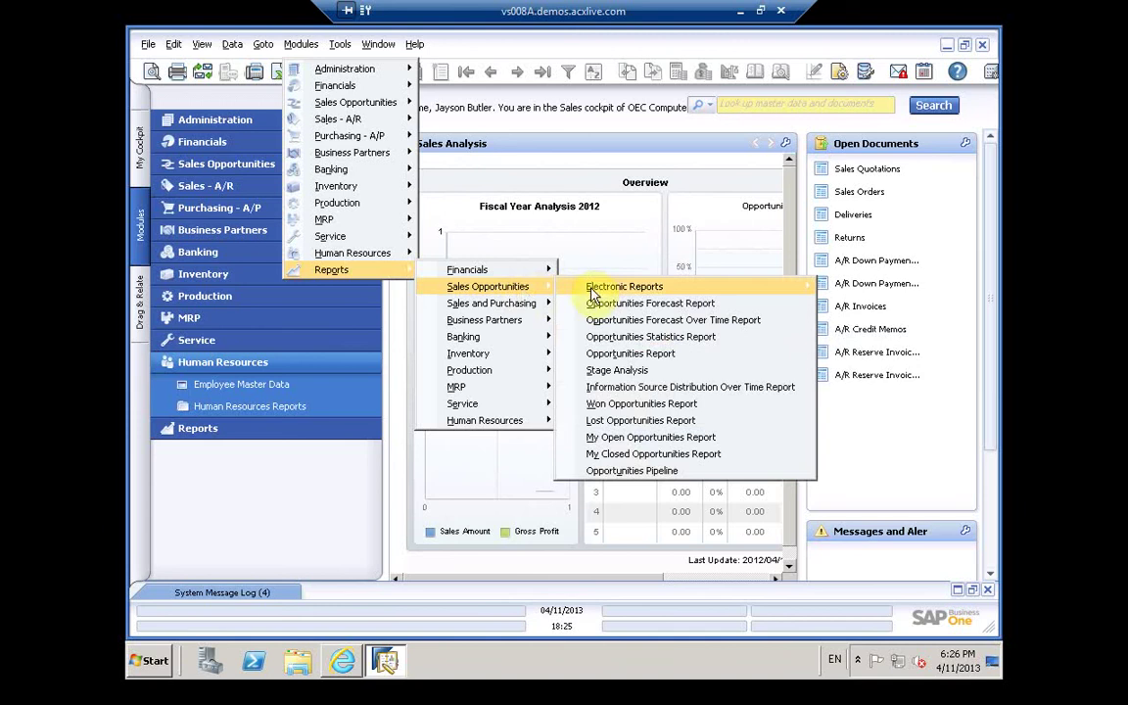
{"action": "mouse_move", "coordinate": [509, 310]}
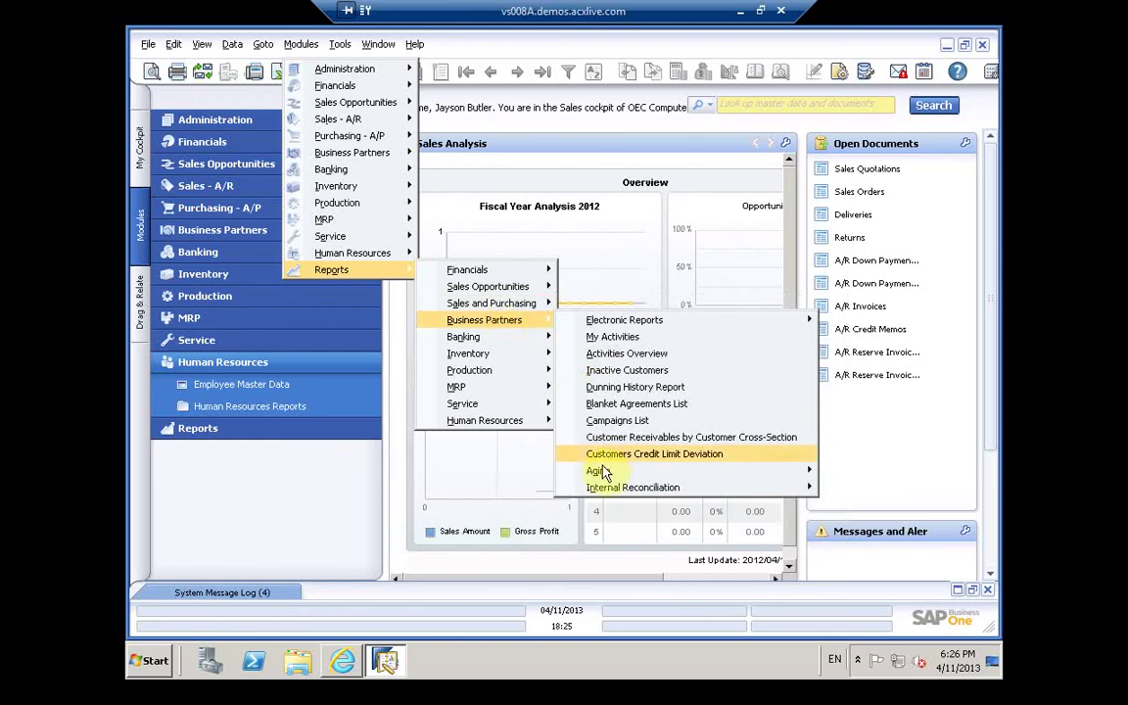
{"action": "mouse_move", "coordinate": [602, 472]}
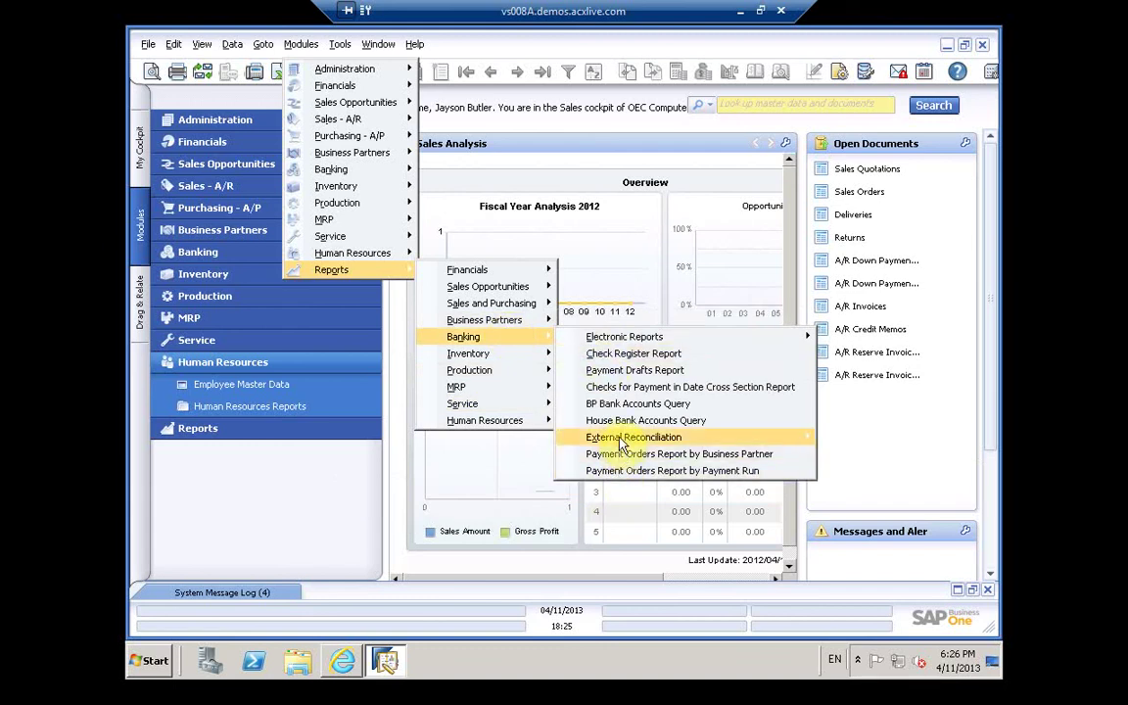
{"action": "mouse_move", "coordinate": [621, 445]}
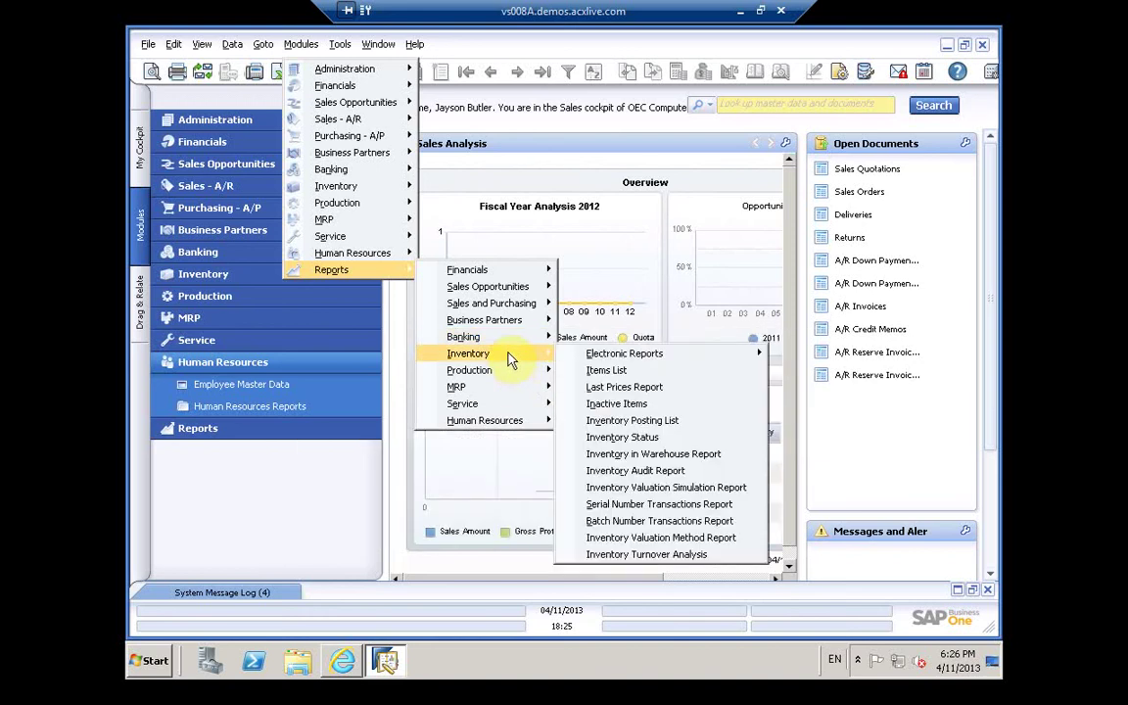
{"action": "mouse_move", "coordinate": [500, 378]}
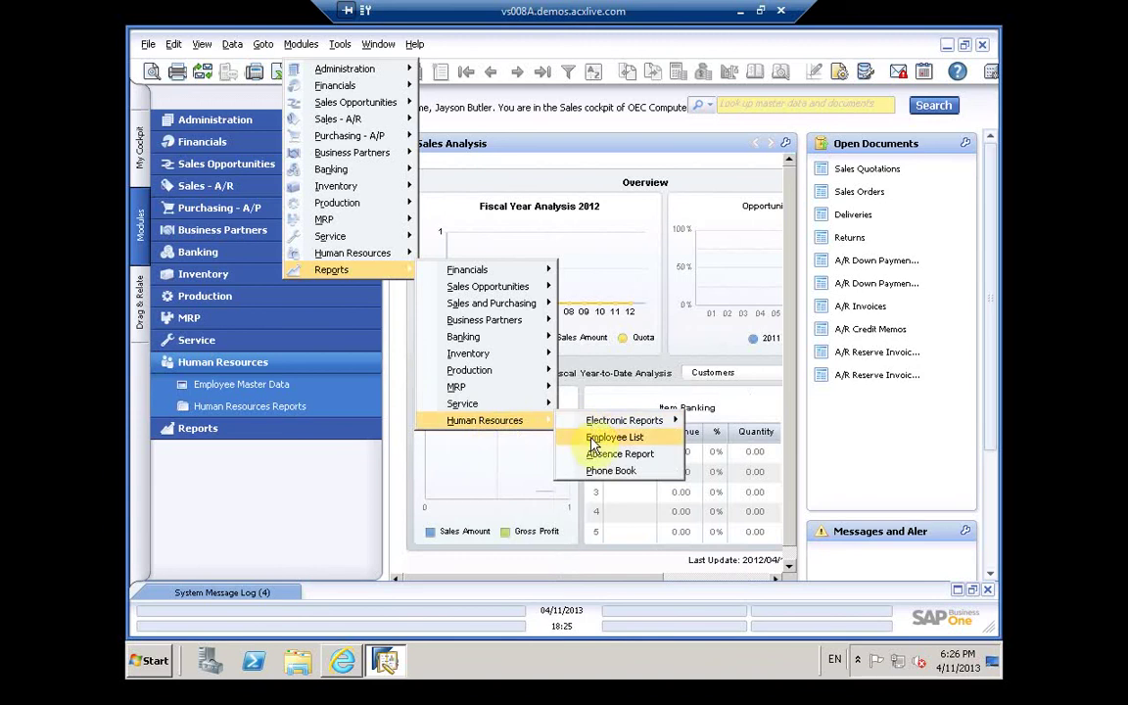
Step: Run the Employee List for all branches, Accounting department, Purchasing role, including inactive employees
{"action": "left_click", "coordinate": [596, 439]}
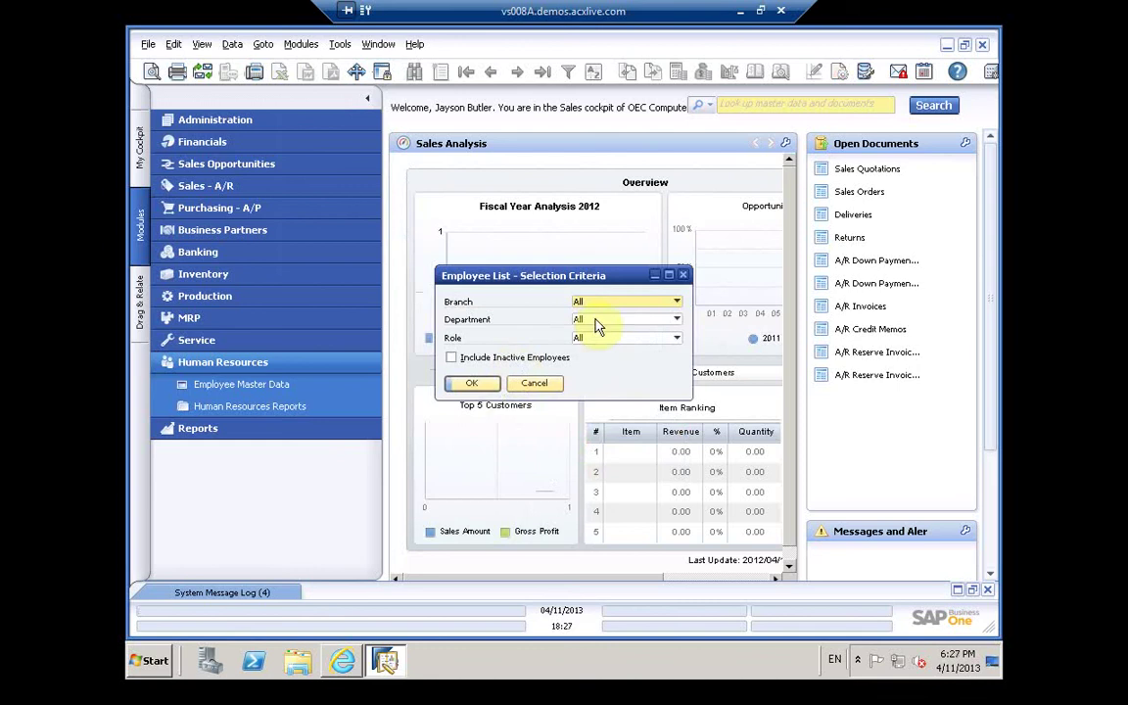
{"action": "left_click", "coordinate": [612, 304]}
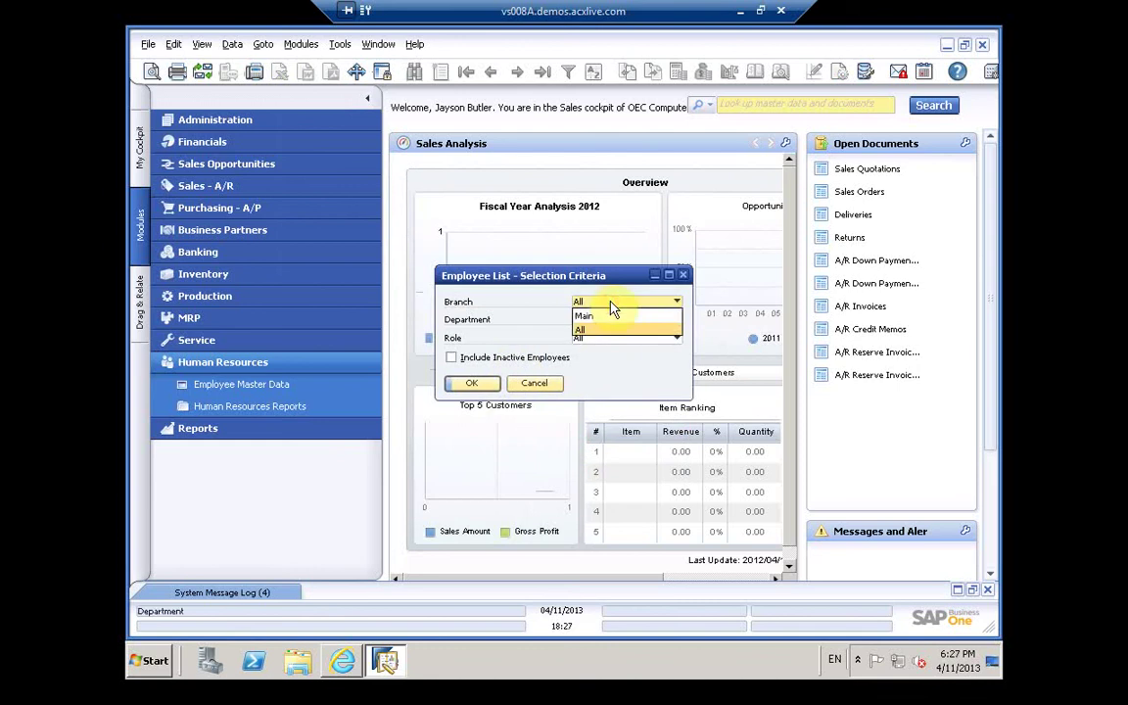
{"action": "left_click", "coordinate": [609, 305]}
{"action": "left_click", "coordinate": [608, 320]}
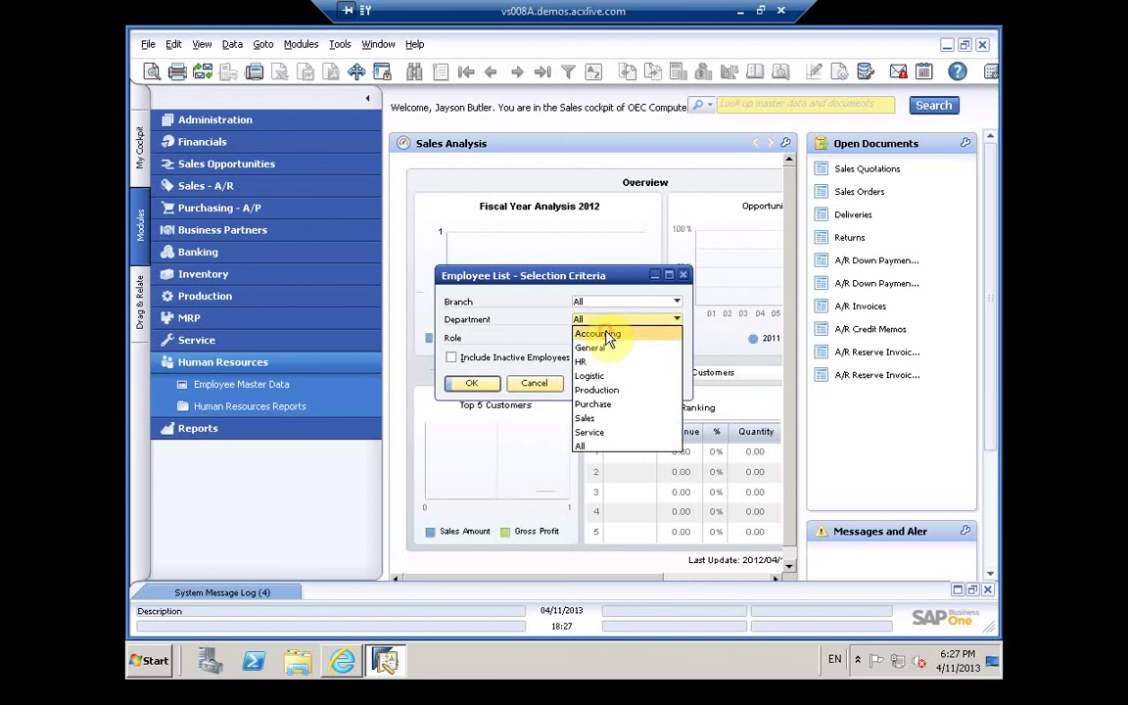
{"action": "left_click", "coordinate": [609, 335]}
{"action": "left_click", "coordinate": [607, 339]}
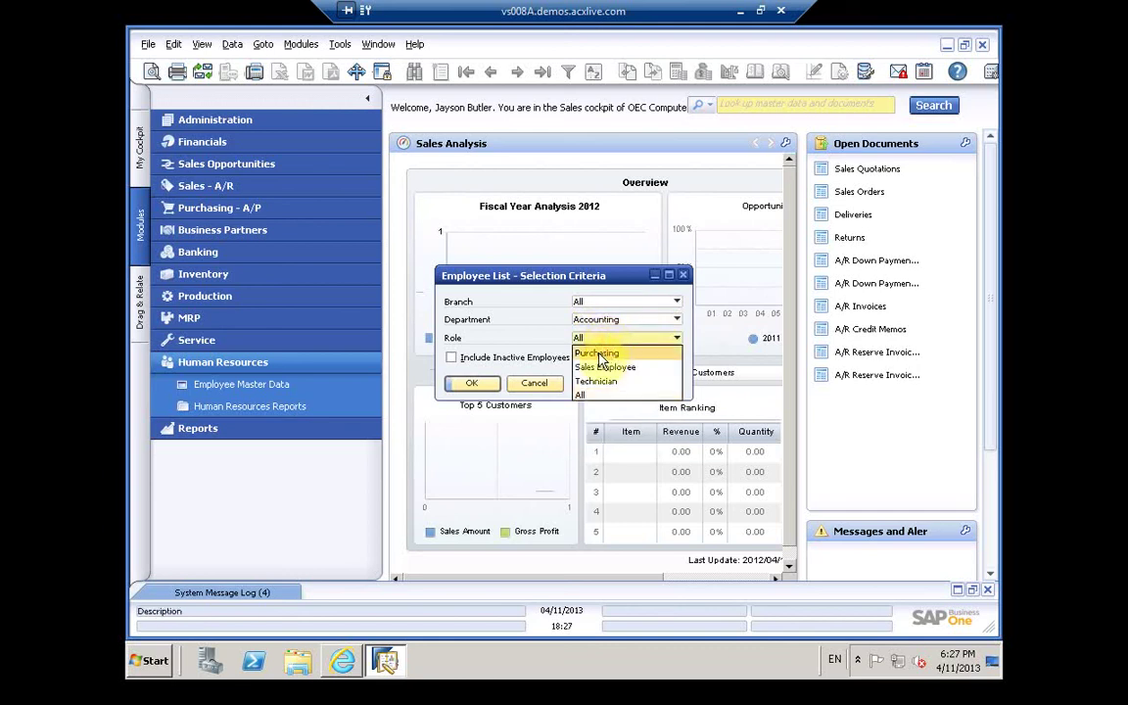
{"action": "left_click", "coordinate": [598, 354]}
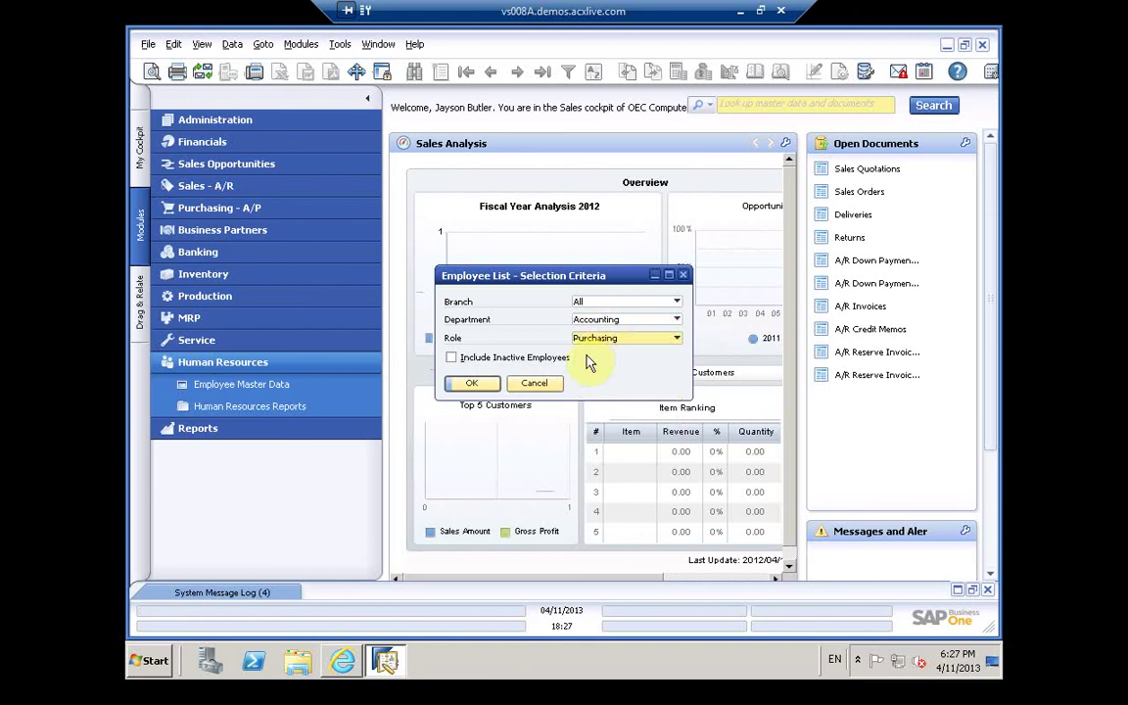
{"action": "left_click", "coordinate": [466, 360]}
{"action": "left_click", "coordinate": [468, 384]}
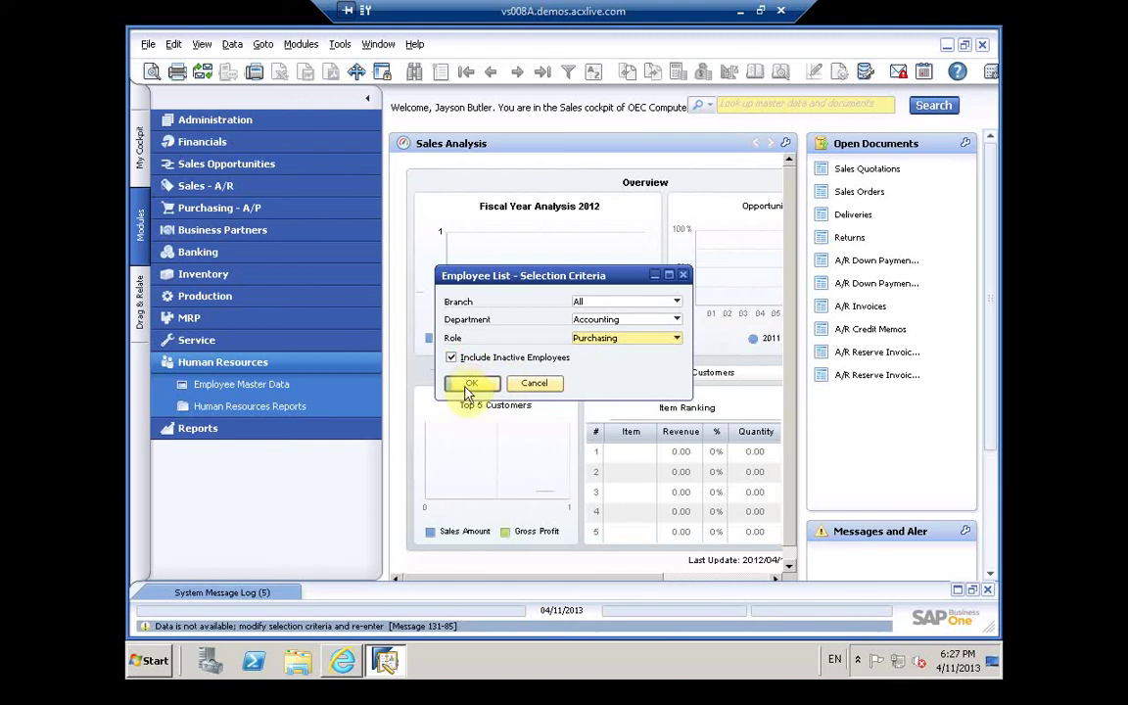
{"action": "left_click", "coordinate": [471, 386]}
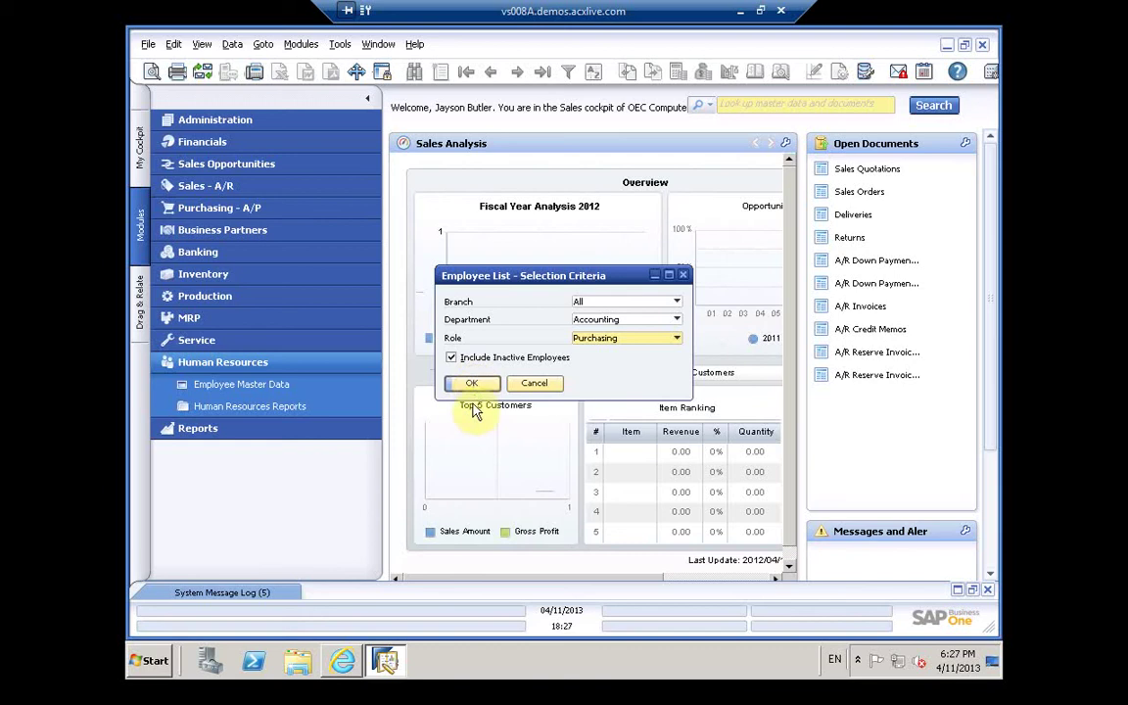
{"action": "left_click", "coordinate": [476, 386]}
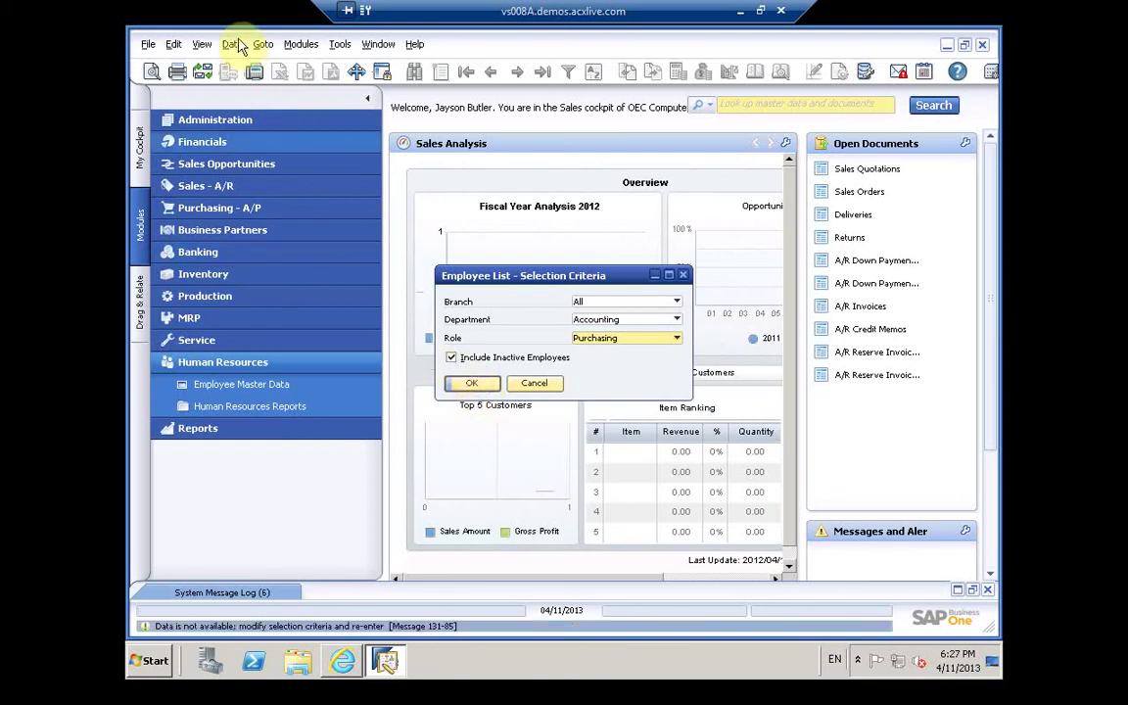
{"action": "left_click", "coordinate": [148, 47]}
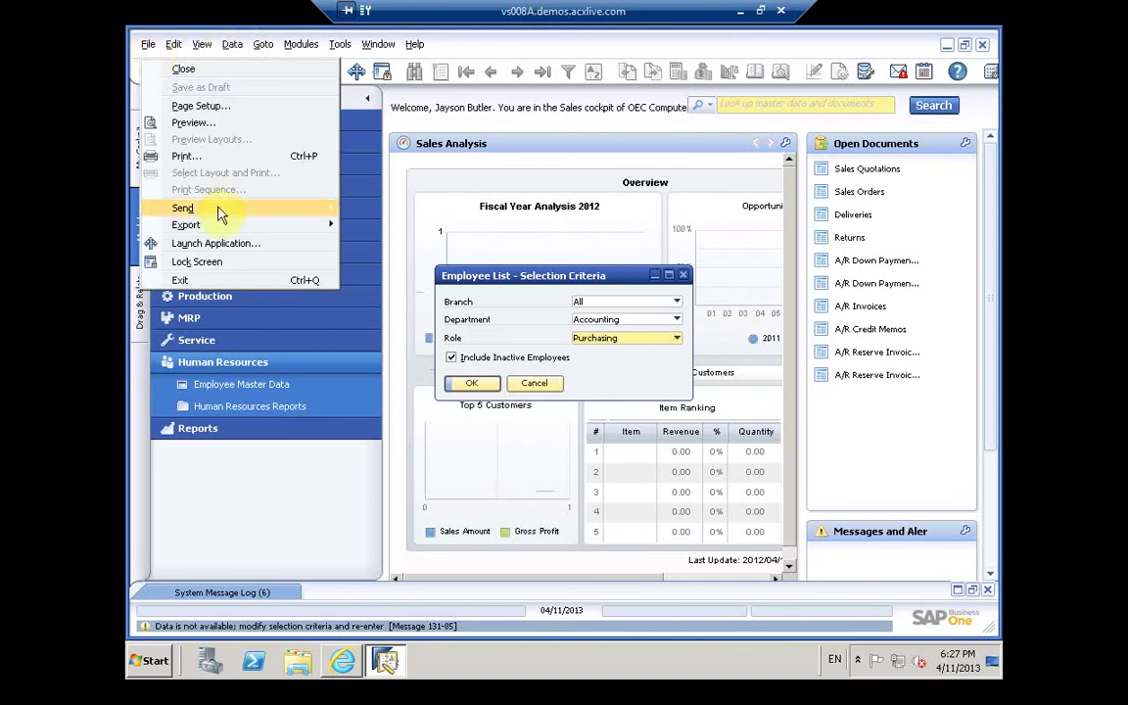
{"action": "mouse_move", "coordinate": [220, 215]}
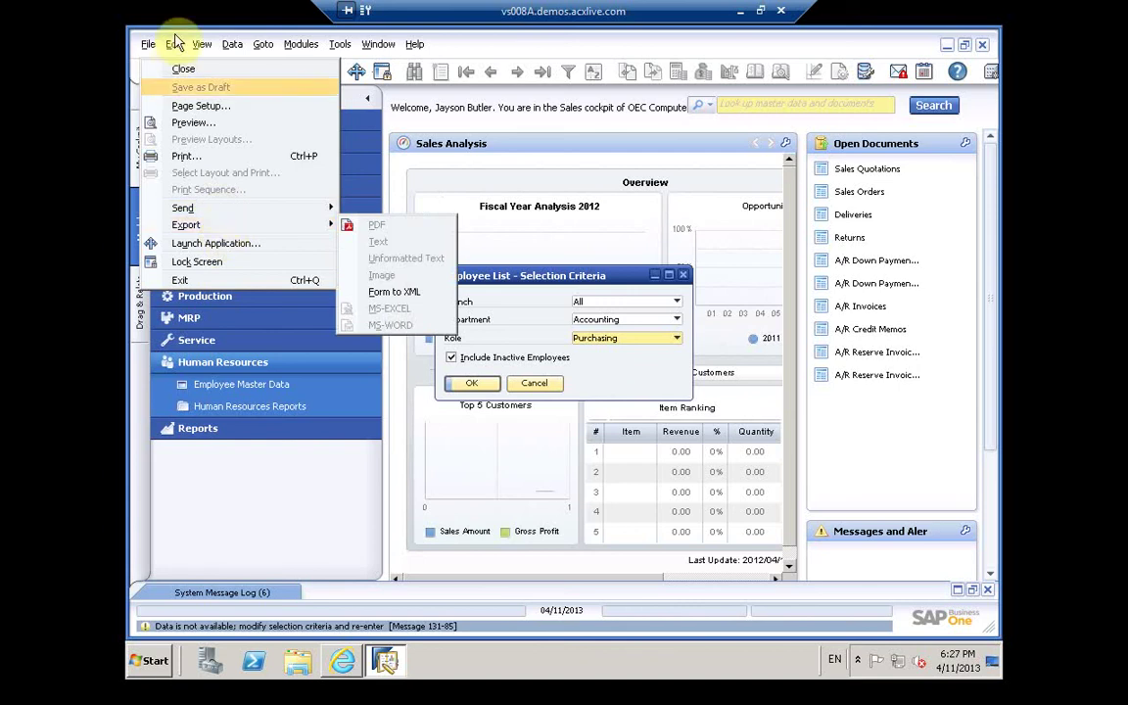
{"action": "mouse_move", "coordinate": [176, 51]}
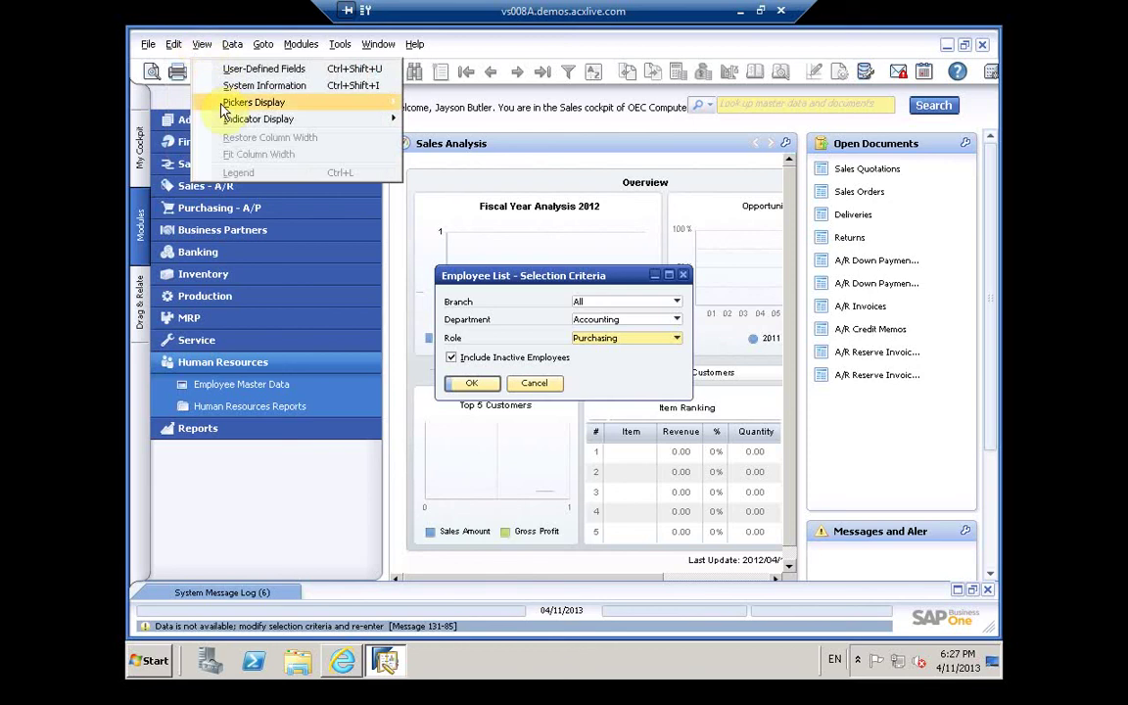
{"action": "mouse_move", "coordinate": [226, 102]}
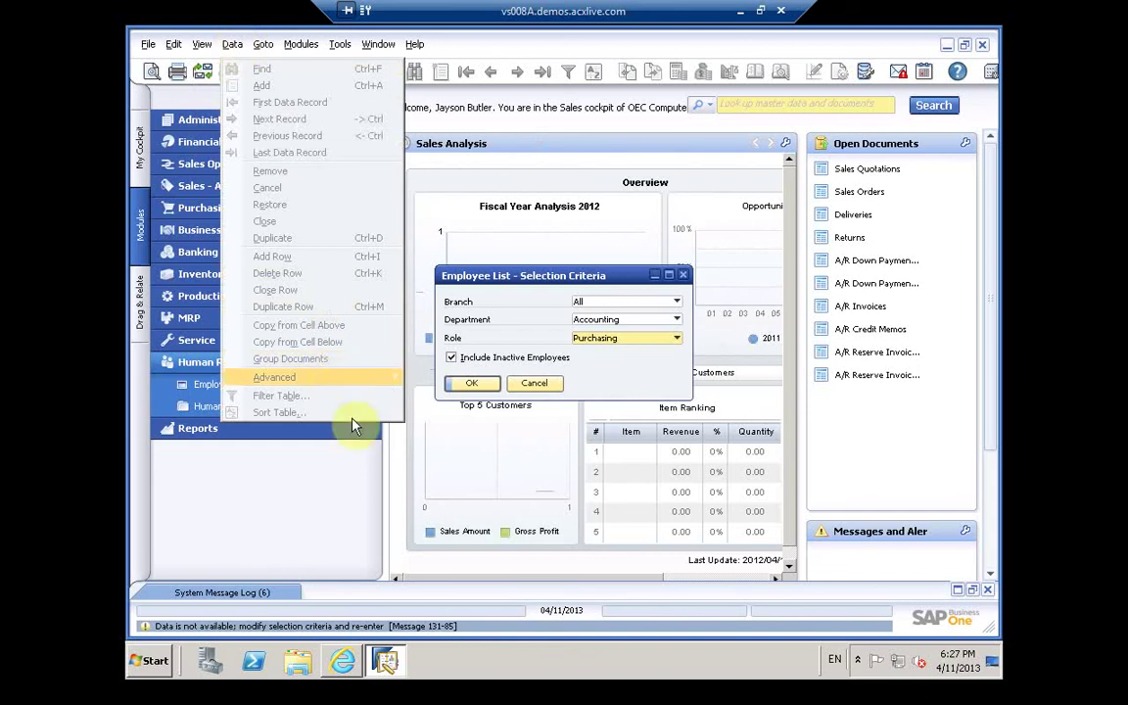
{"action": "left_click", "coordinate": [360, 381]}
{"action": "left_click", "coordinate": [467, 388]}
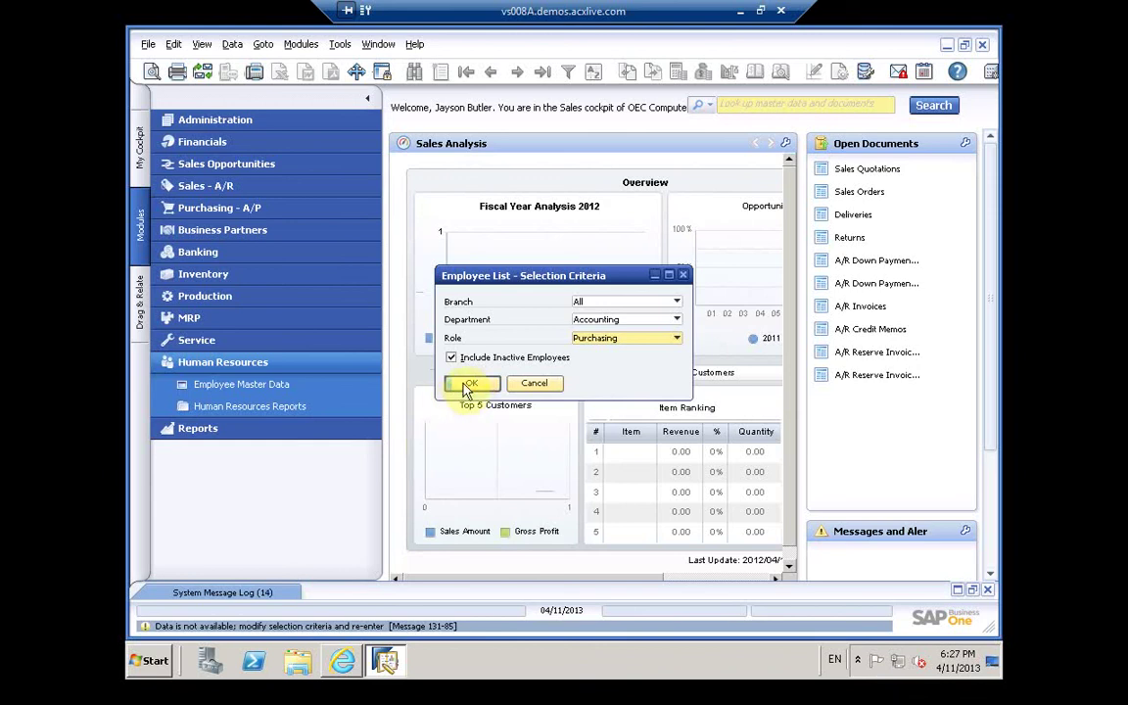
Step: Expand the System Message Log and rerun the Employee List with Department and Role set to All
{"action": "left_click", "coordinate": [246, 595]}
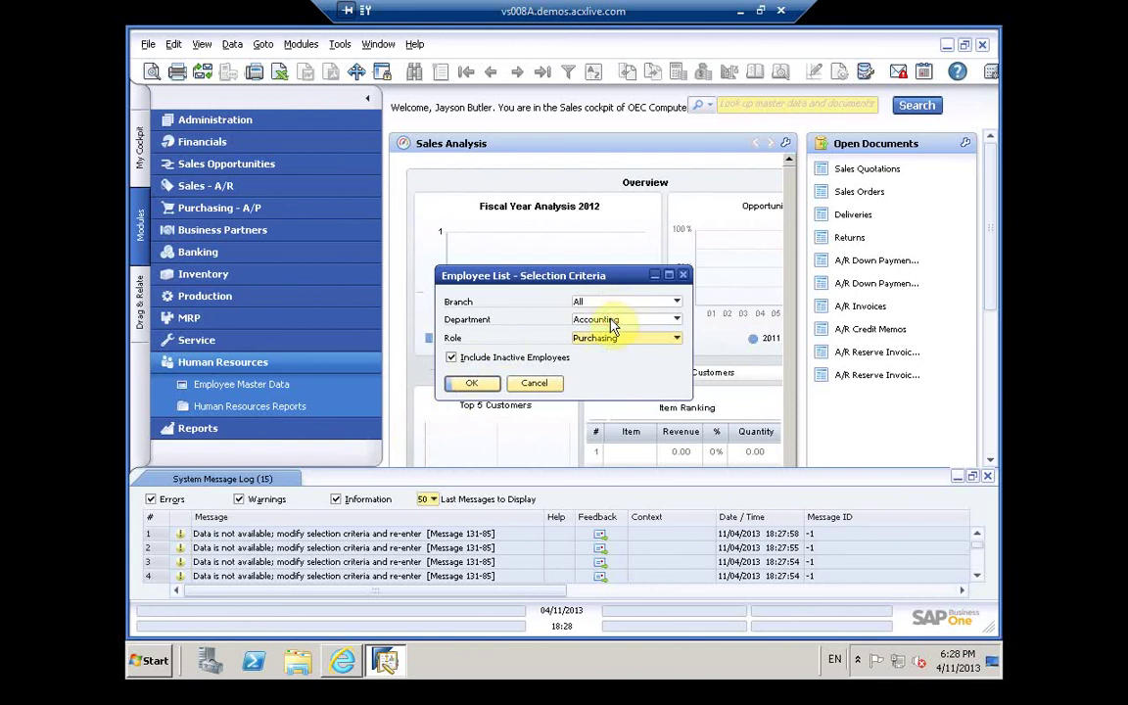
{"action": "left_click", "coordinate": [613, 323]}
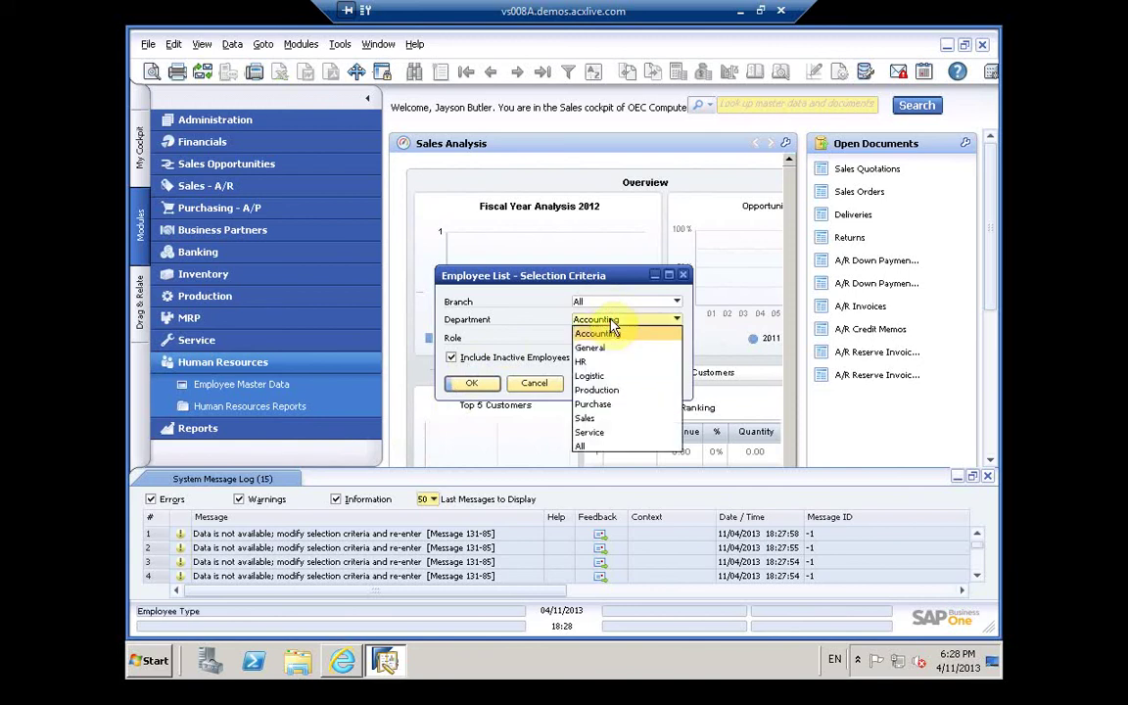
{"action": "left_click", "coordinate": [547, 340]}
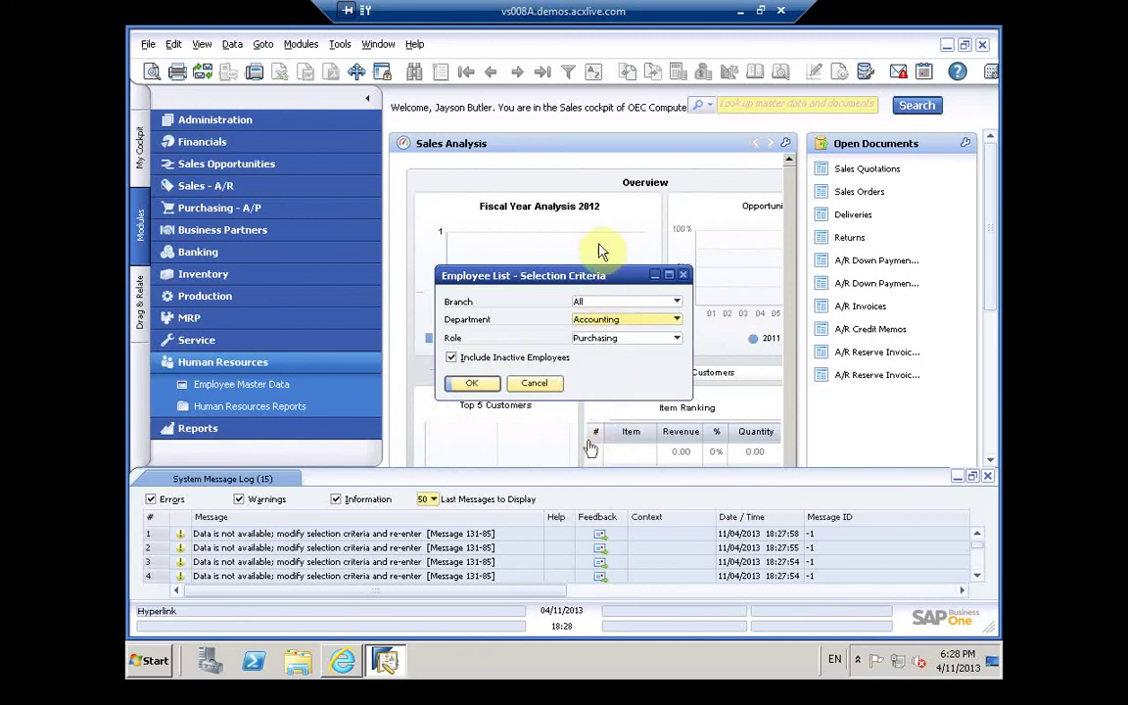
{"action": "left_click", "coordinate": [602, 320]}
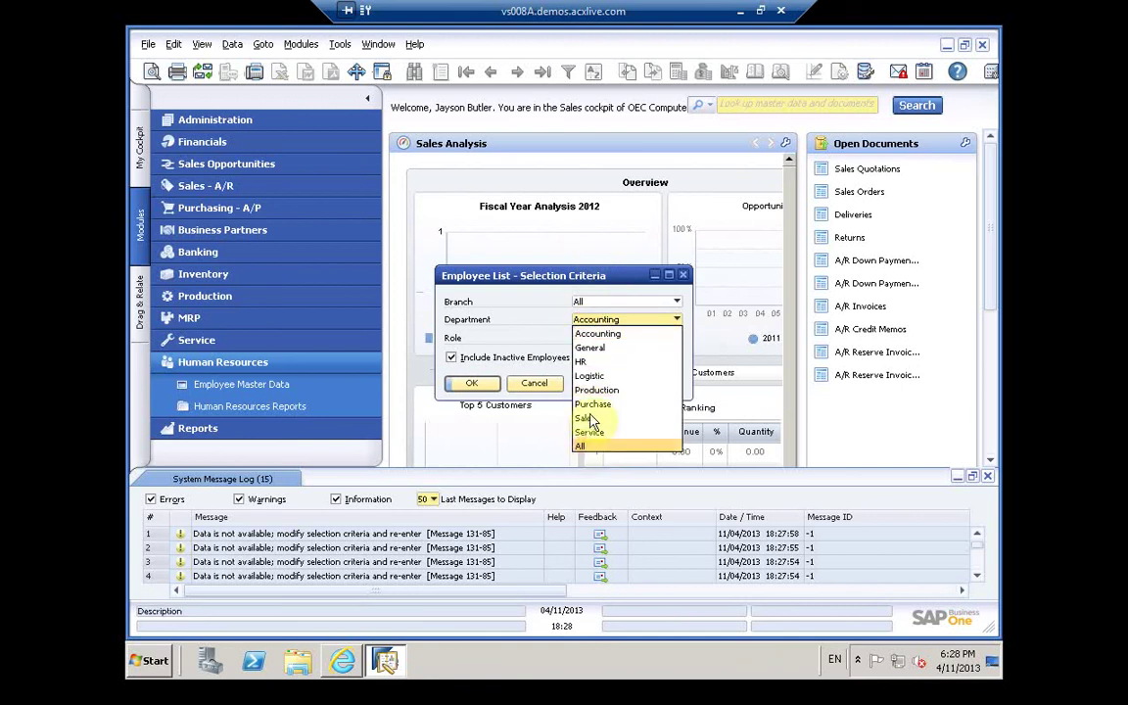
{"action": "left_click", "coordinate": [584, 446]}
{"action": "left_click", "coordinate": [609, 338]}
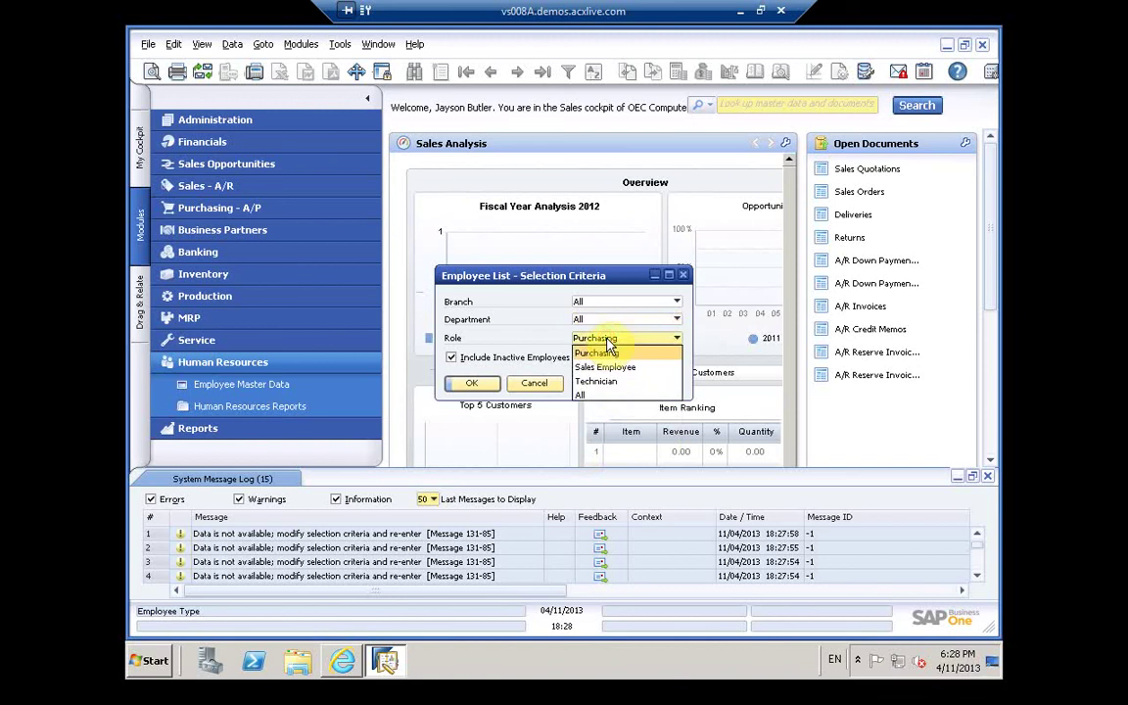
{"action": "left_click", "coordinate": [592, 395]}
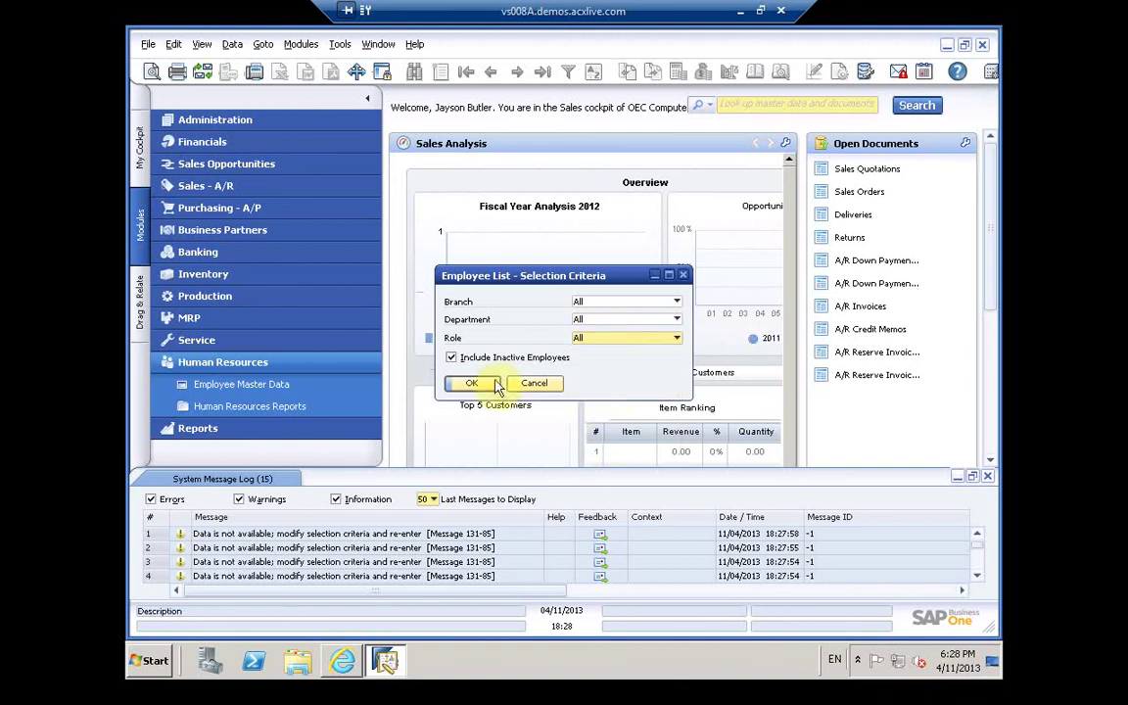
{"action": "left_click", "coordinate": [478, 383]}
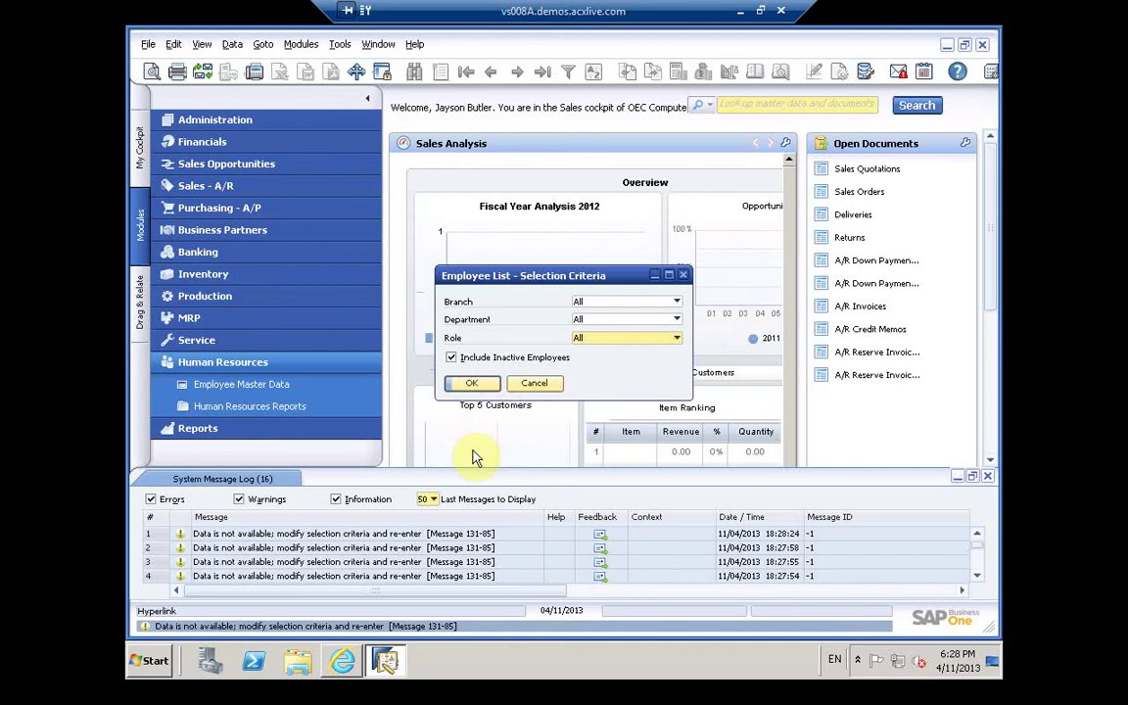
Step: Check the no-data warning, uncheck Include Inactive Employees, and close the criteria window
{"action": "left_click", "coordinate": [443, 542]}
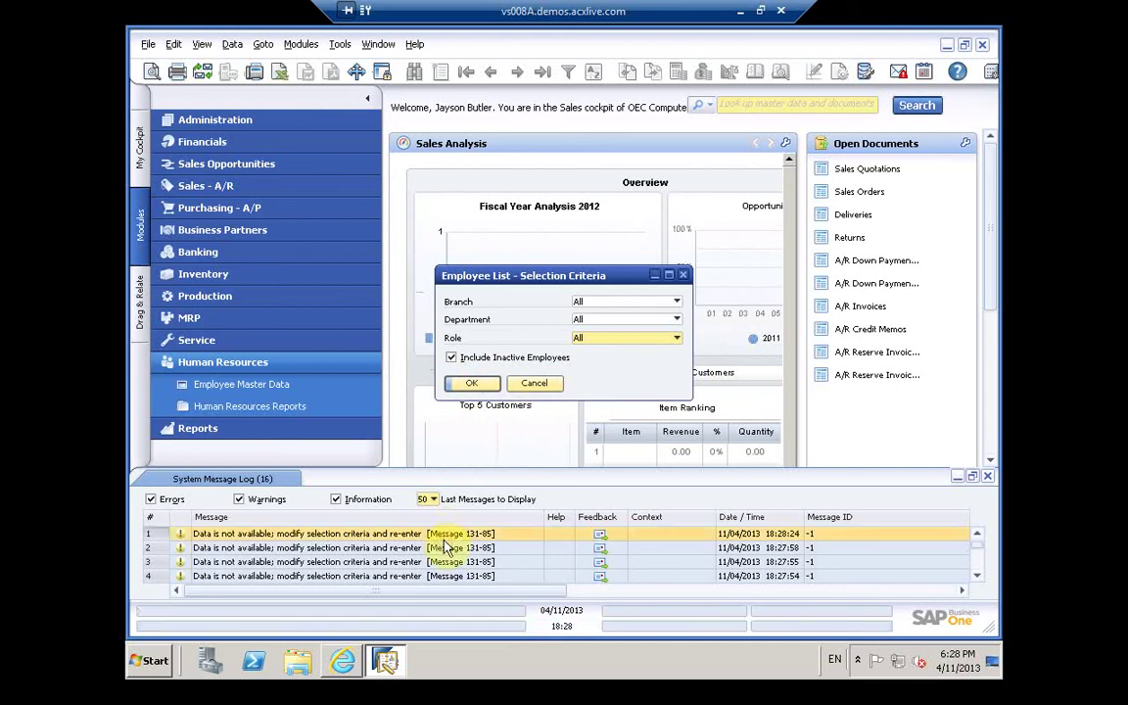
{"action": "left_click", "coordinate": [451, 358]}
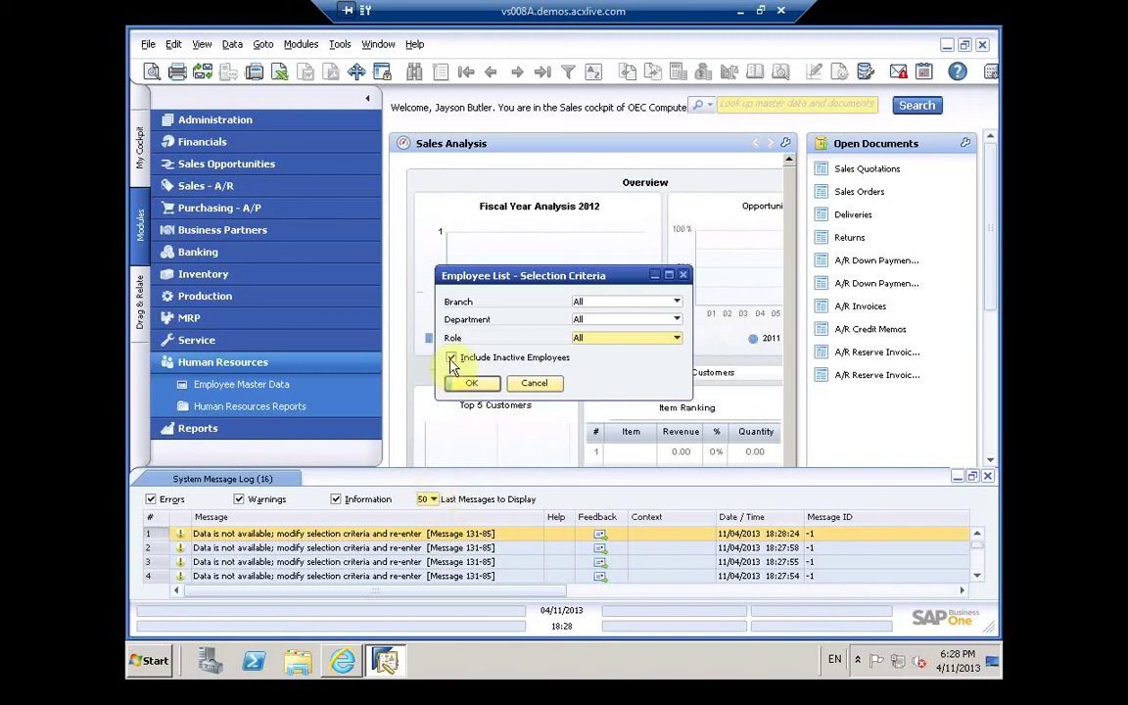
{"action": "left_click", "coordinate": [451, 358]}
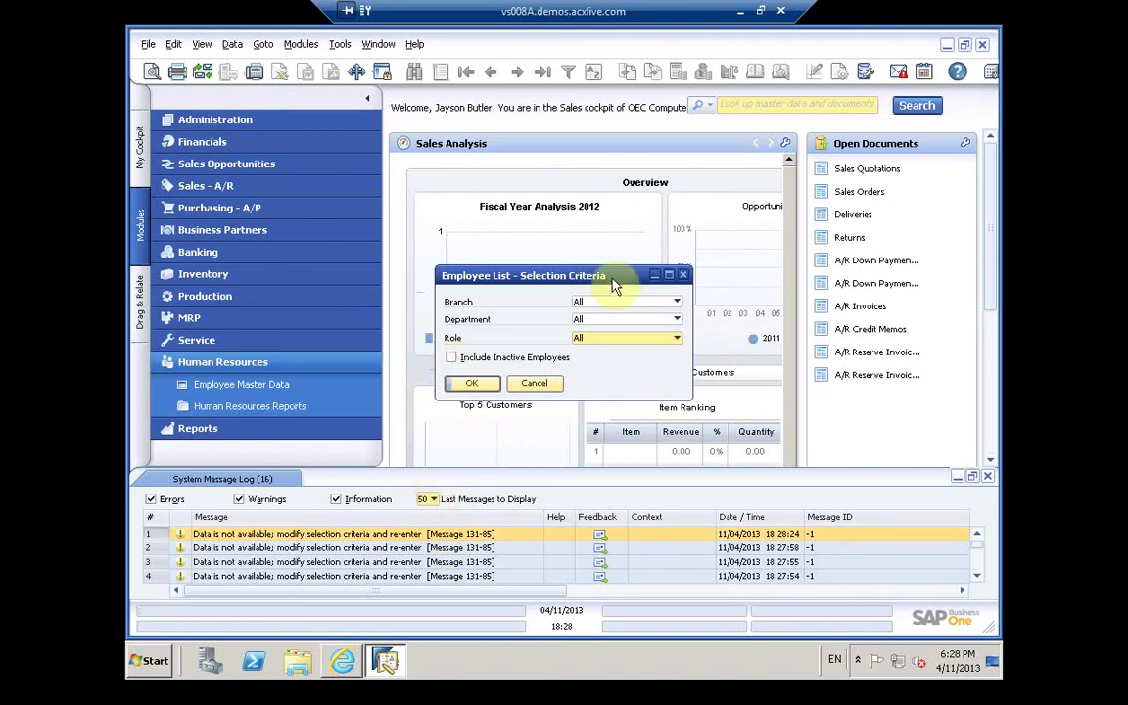
{"action": "left_click", "coordinate": [684, 276]}
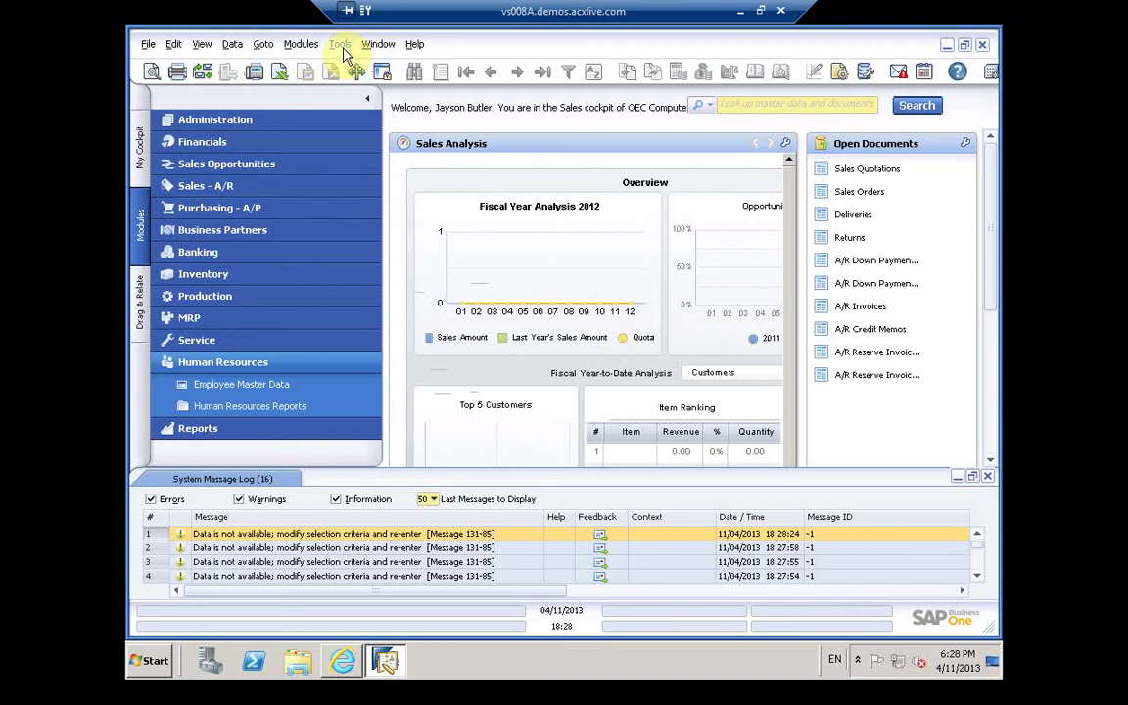
Step: Browse the commands in the Tools menu
{"action": "left_click", "coordinate": [340, 49]}
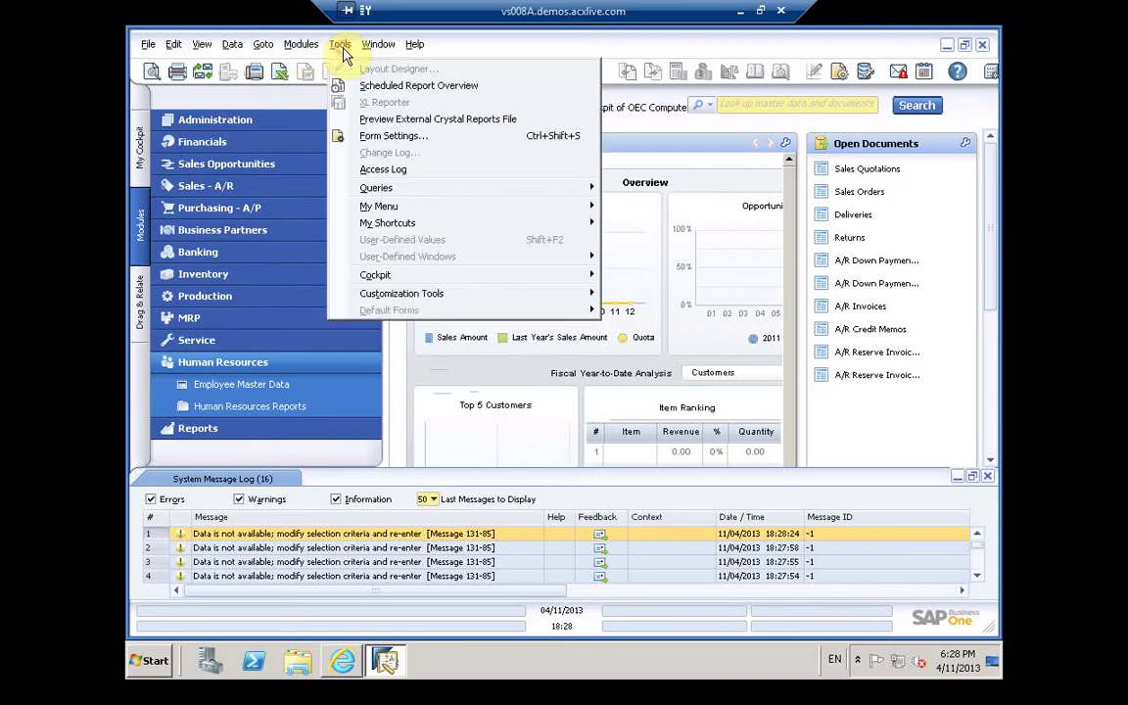
{"action": "left_click", "coordinate": [402, 168]}
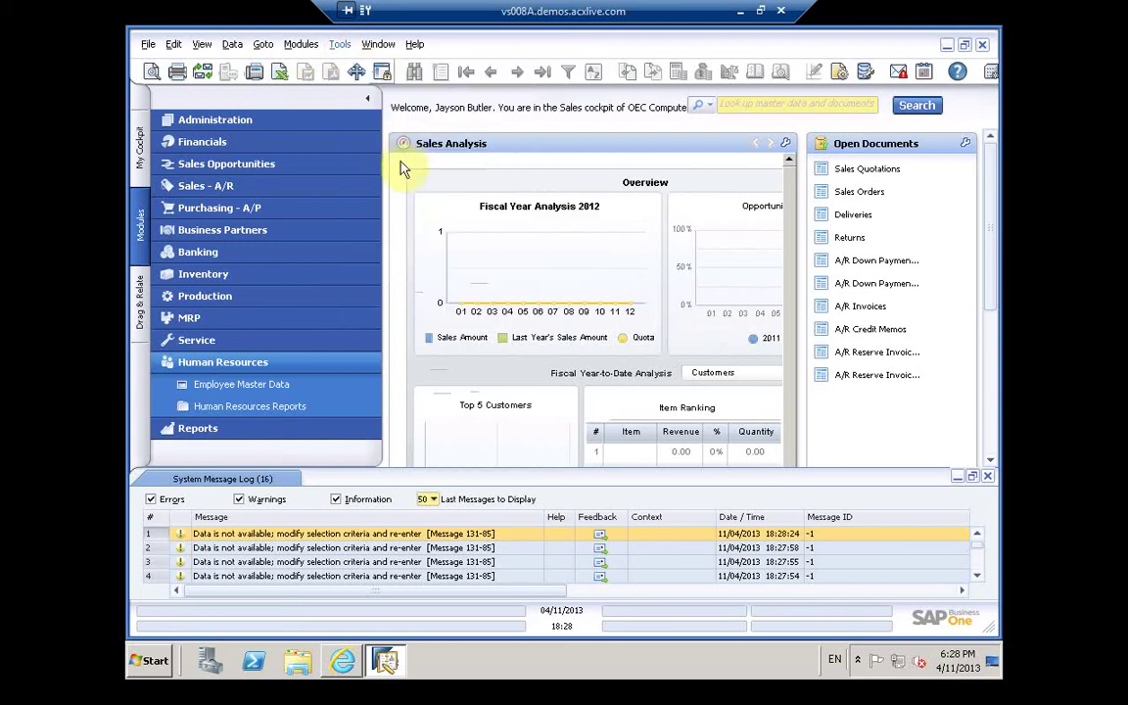
{"action": "left_click", "coordinate": [342, 46]}
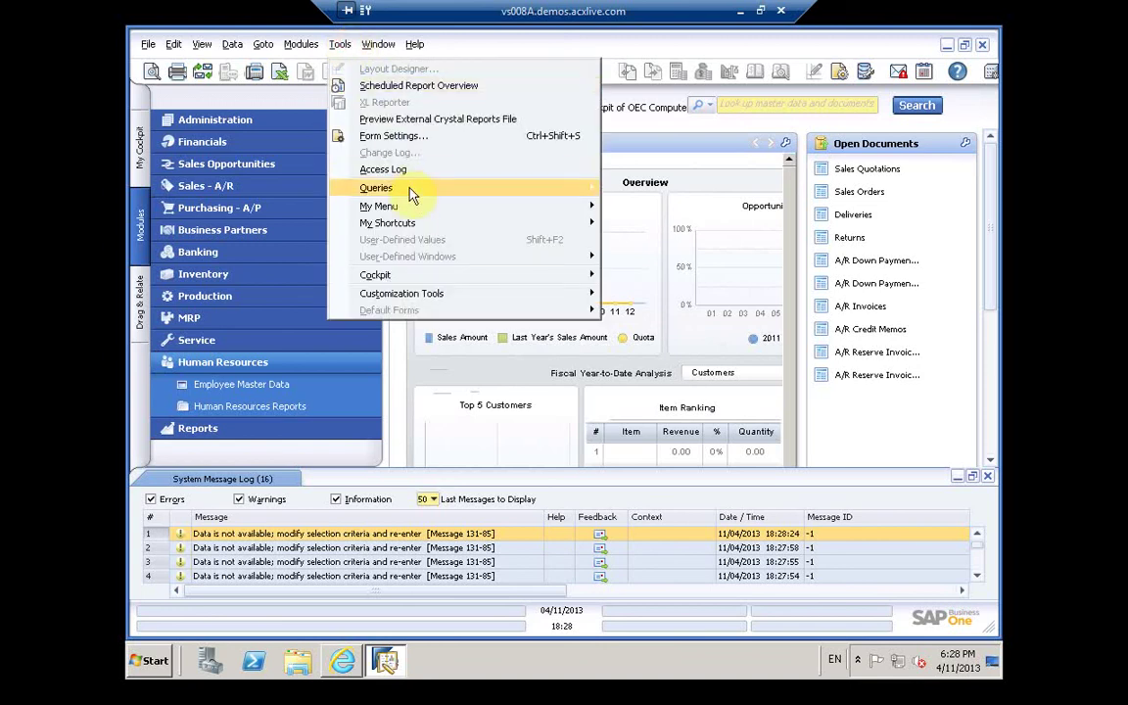
{"action": "mouse_move", "coordinate": [410, 191]}
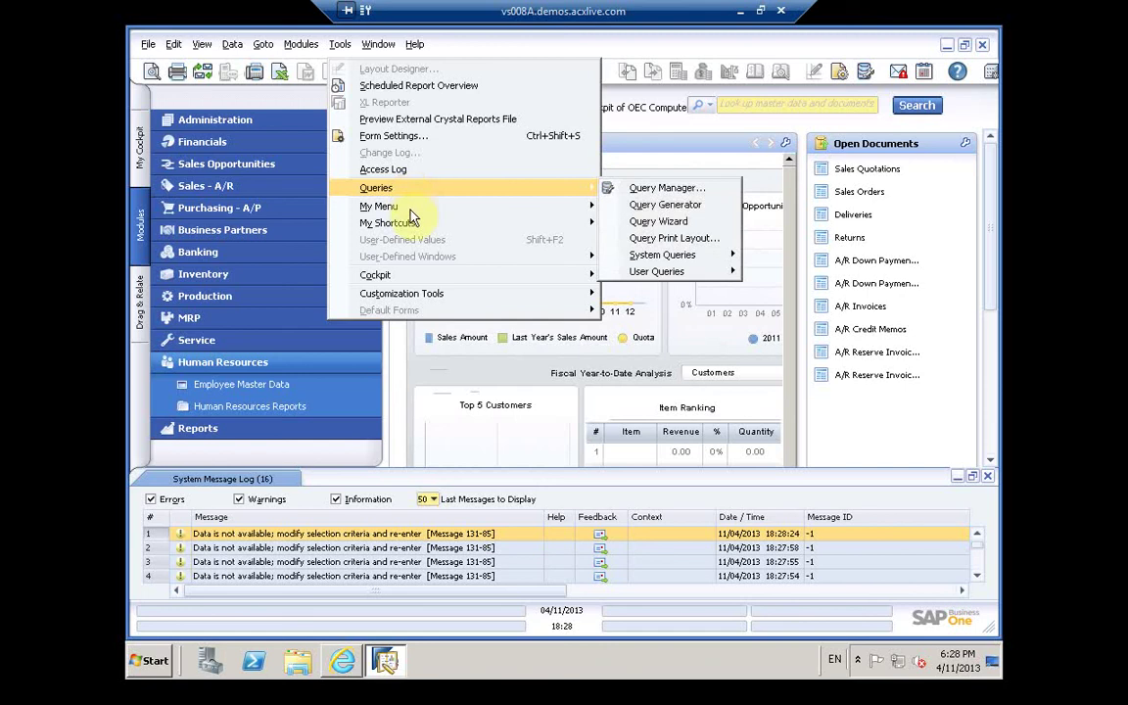
{"action": "mouse_move", "coordinate": [415, 229]}
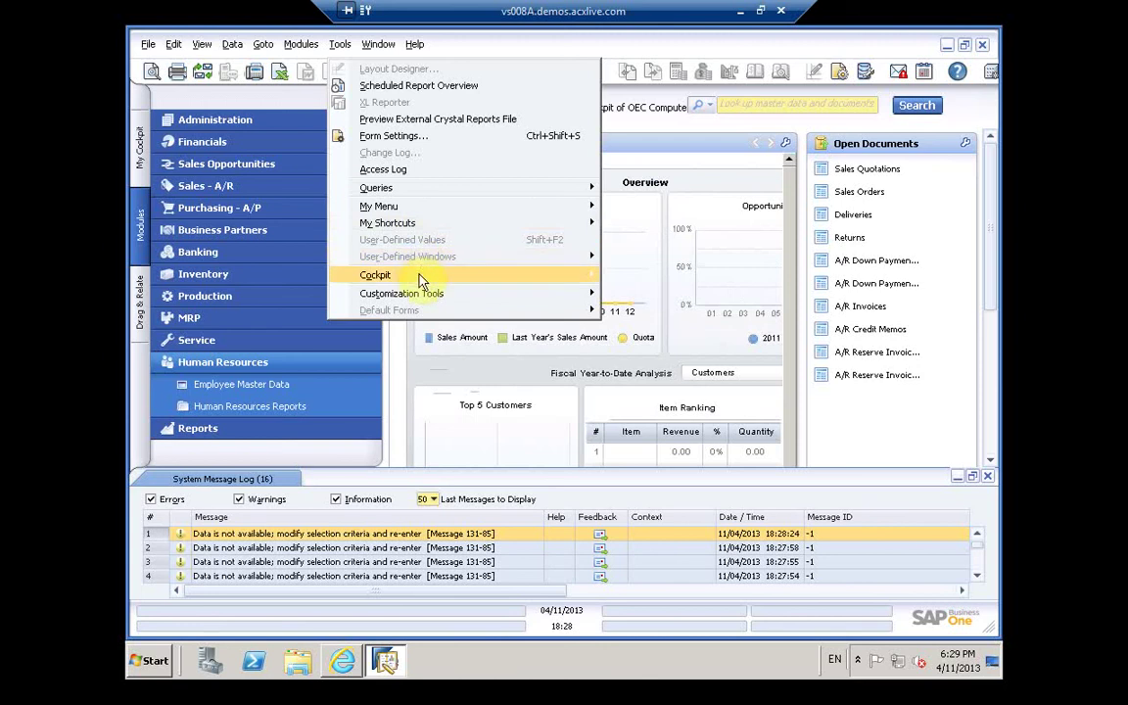
{"action": "mouse_move", "coordinate": [424, 306]}
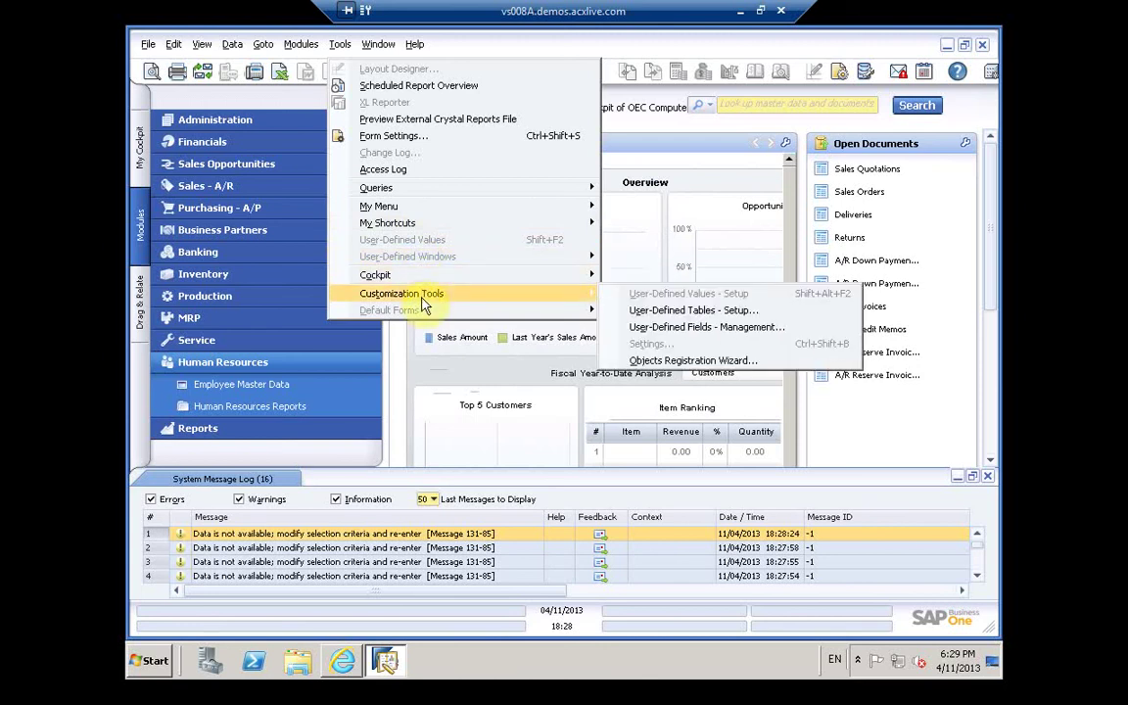
Step: Show the Window menu with its Color submenu
{"action": "left_click", "coordinate": [377, 44]}
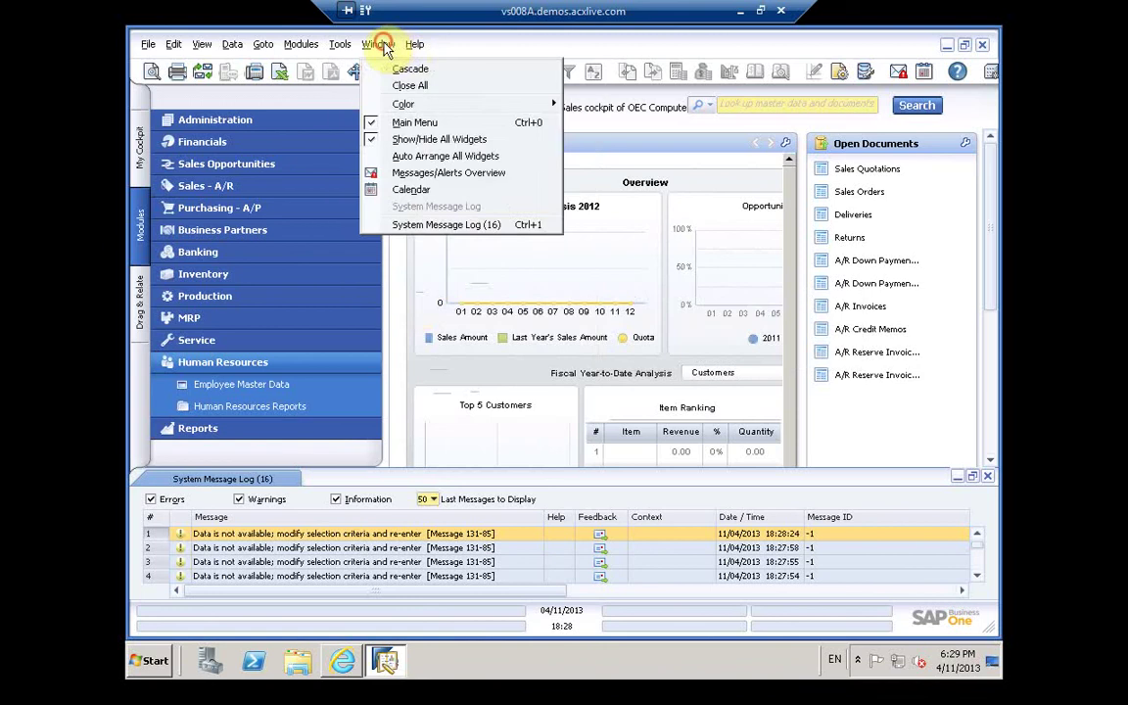
{"action": "left_click", "coordinate": [382, 46]}
{"action": "left_click", "coordinate": [382, 45]}
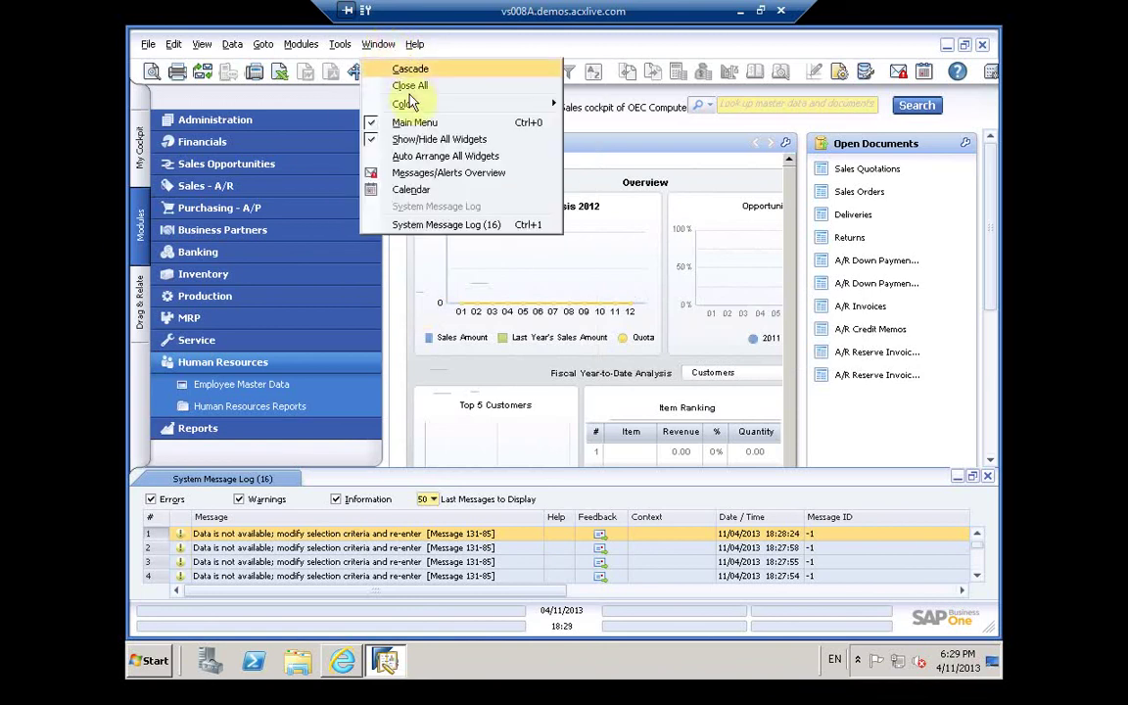
{"action": "mouse_move", "coordinate": [409, 105]}
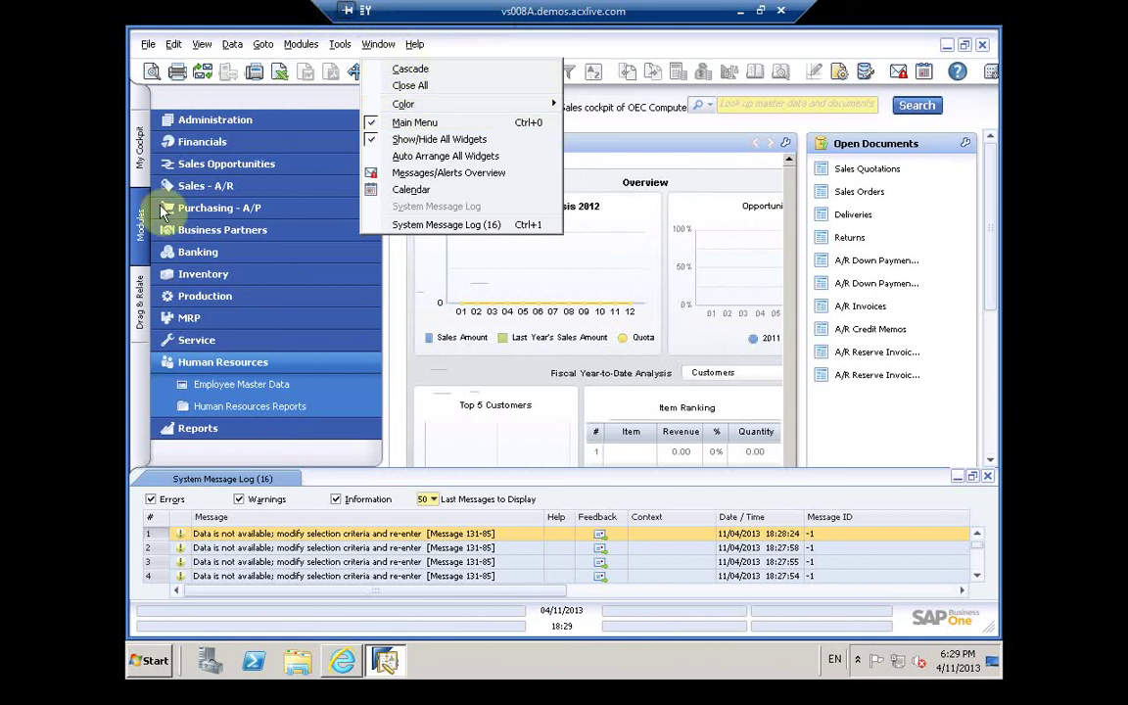
Step: Switch the side panel to My Cockpit and Drag & Relate, then close the System Message Log
{"action": "left_click", "coordinate": [139, 145]}
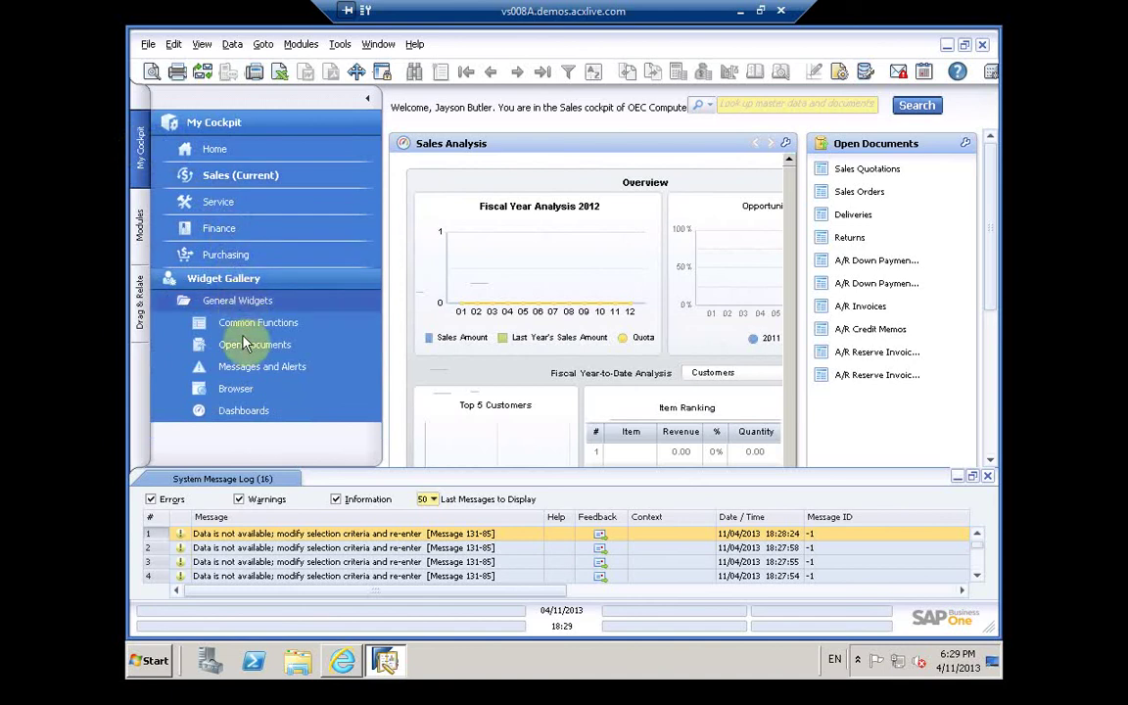
{"action": "left_click", "coordinate": [208, 181]}
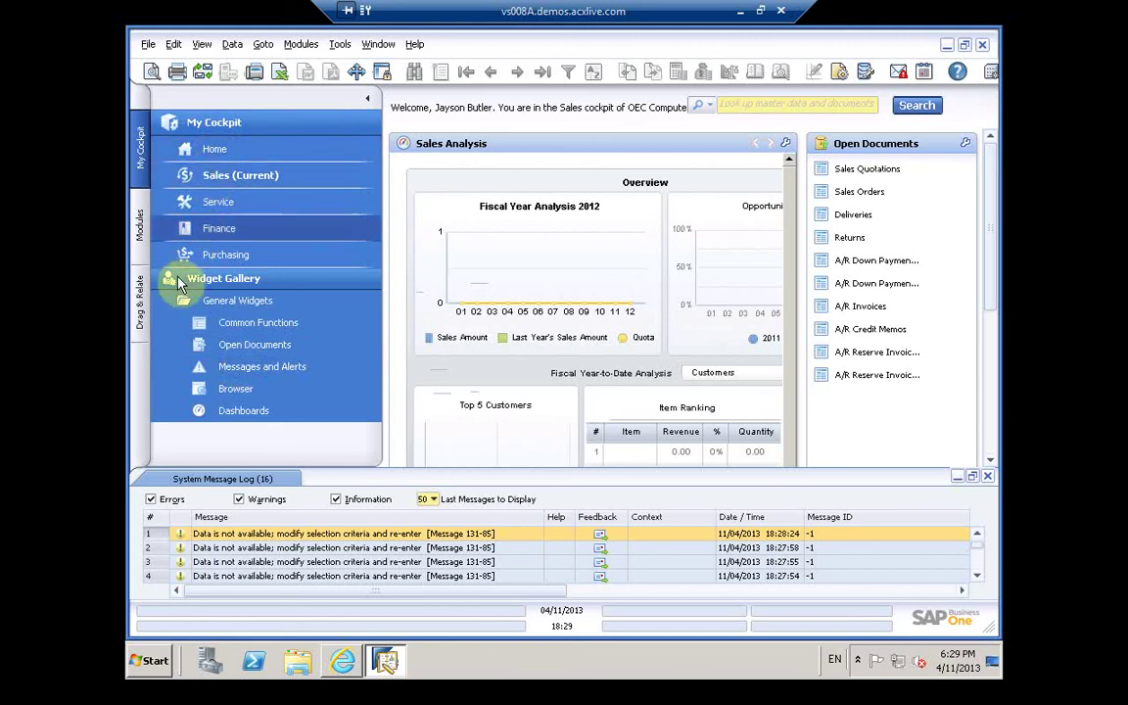
{"action": "left_click", "coordinate": [142, 303]}
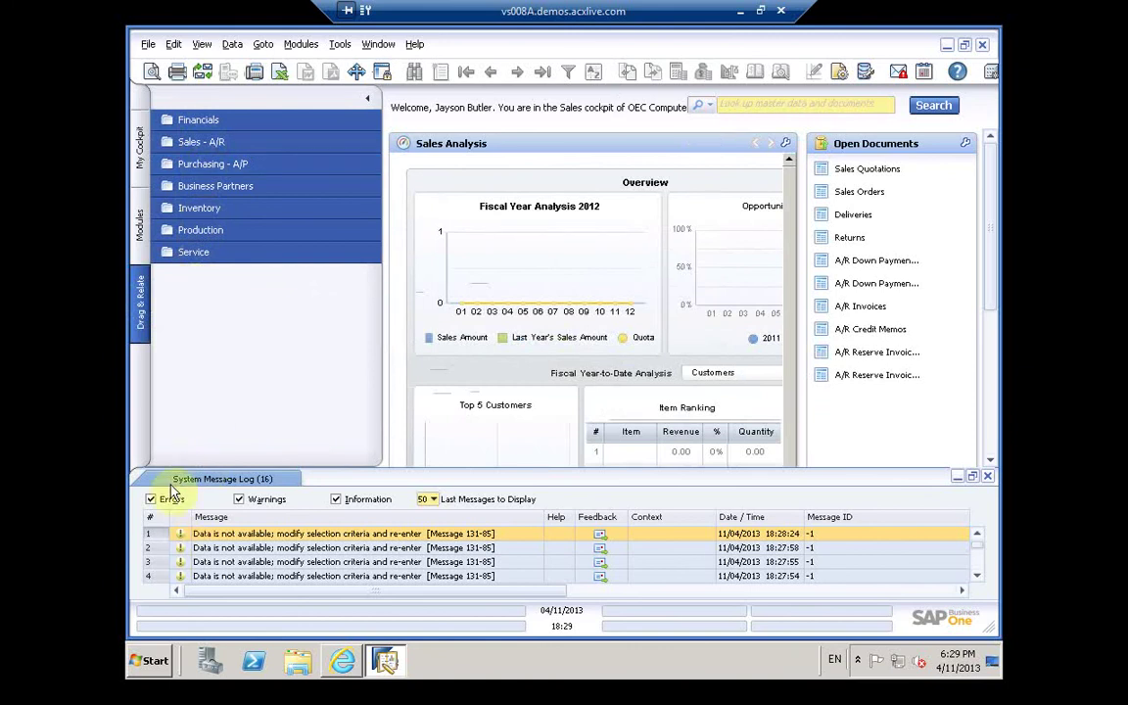
{"action": "left_click", "coordinate": [241, 479]}
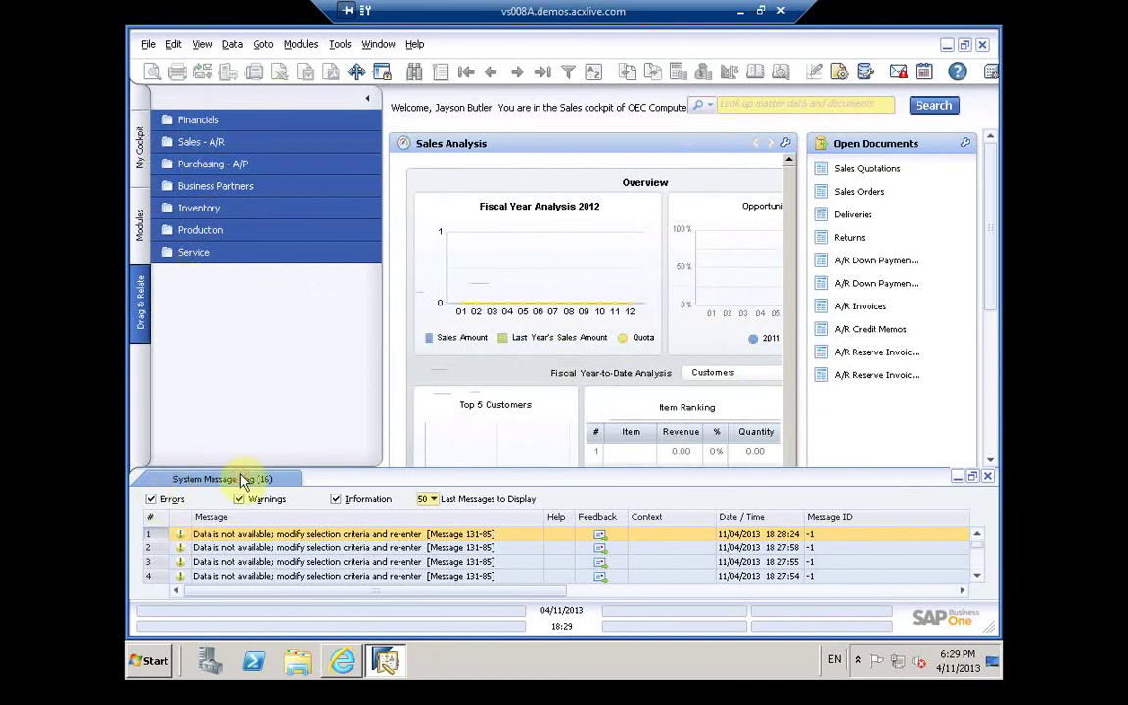
{"action": "left_click", "coordinate": [988, 477]}
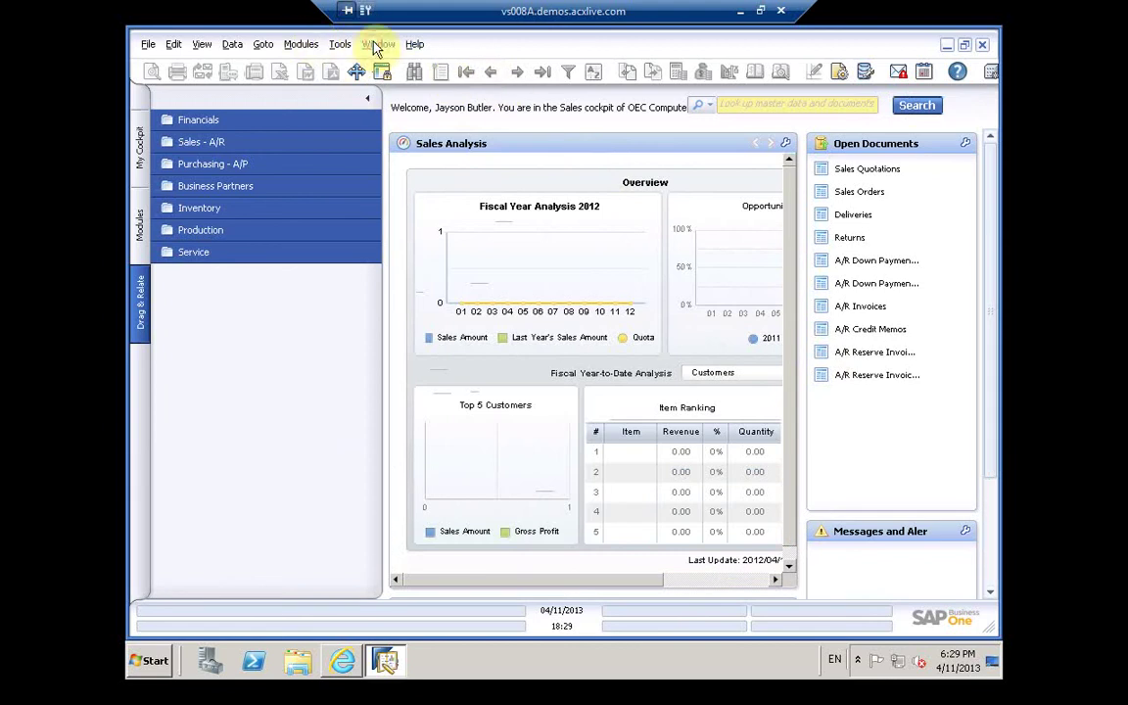
Step: Dismiss the Window menu and open Human Resources > Employee Master Data from the Modules list
{"action": "left_click", "coordinate": [376, 45]}
{"action": "mouse_move", "coordinate": [416, 54]}
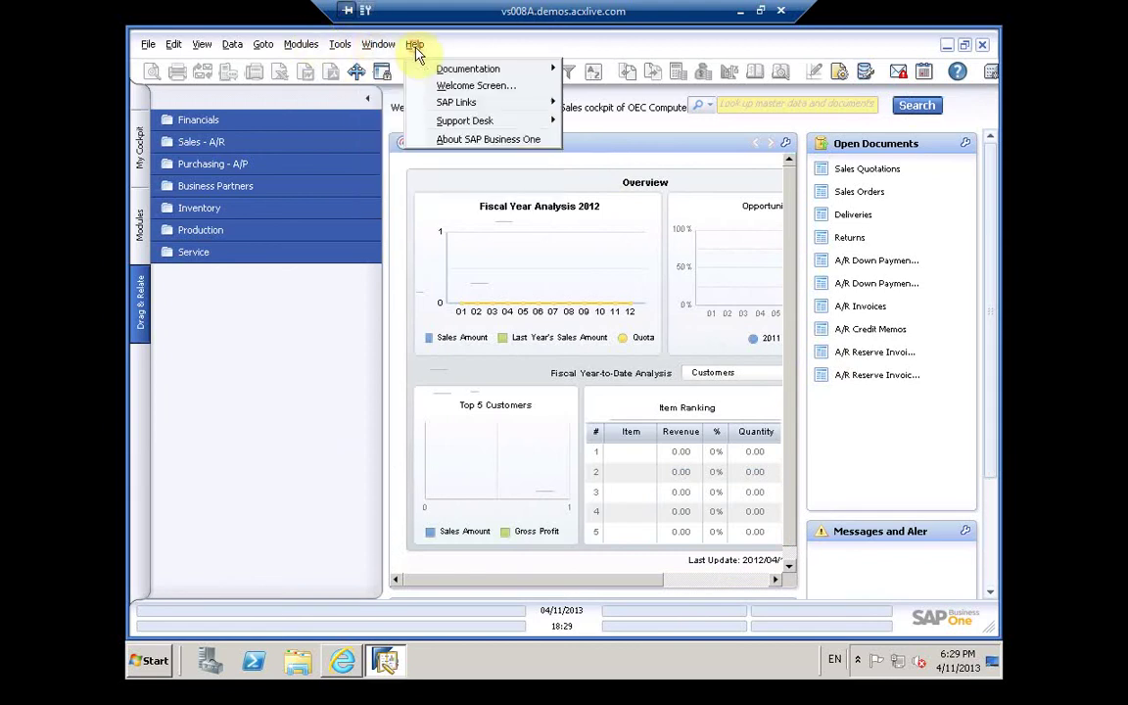
{"action": "key", "text": "Escape"}
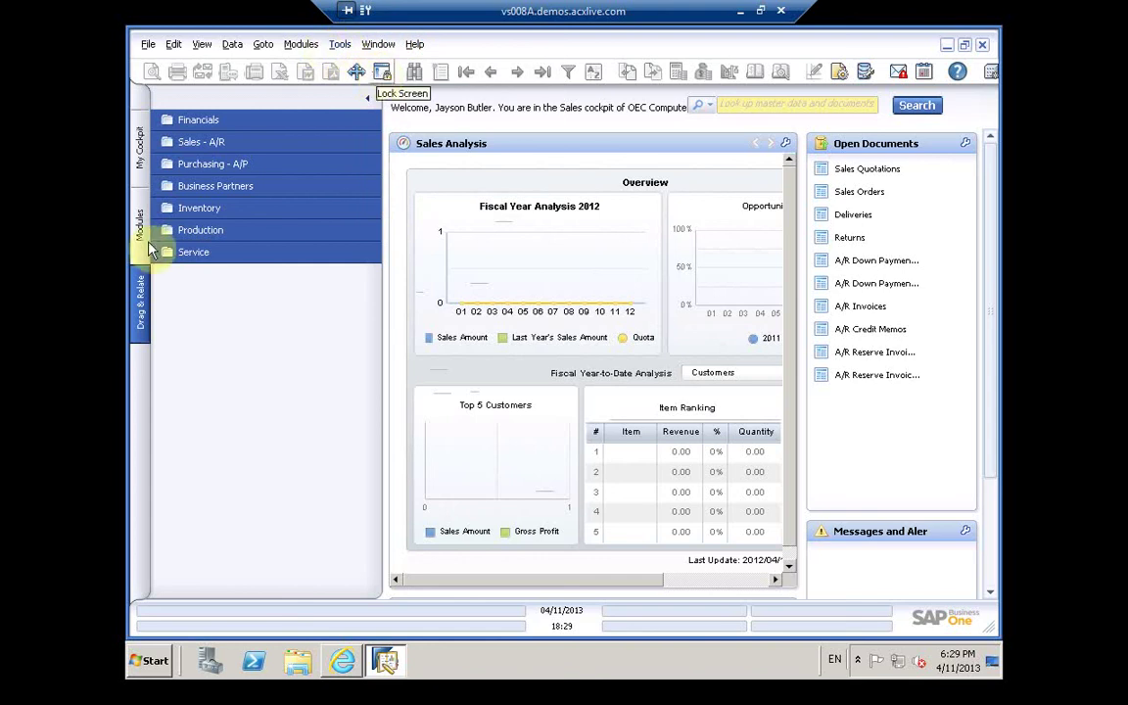
{"action": "left_click", "coordinate": [140, 235]}
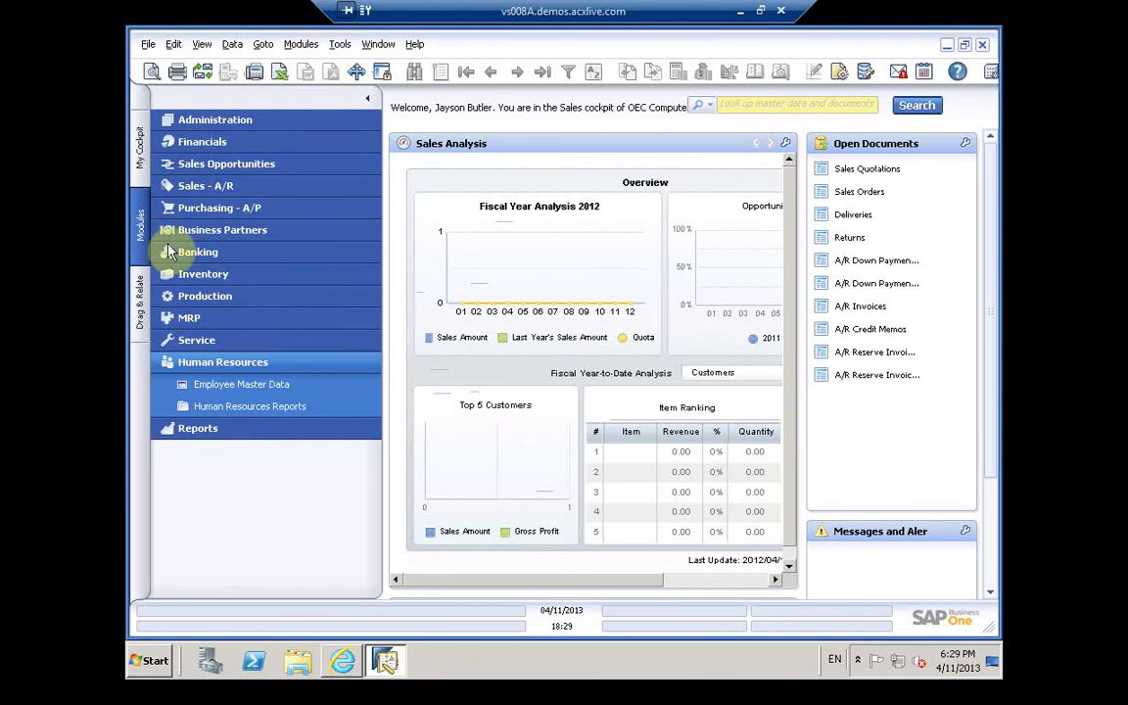
{"action": "left_click", "coordinate": [215, 389]}
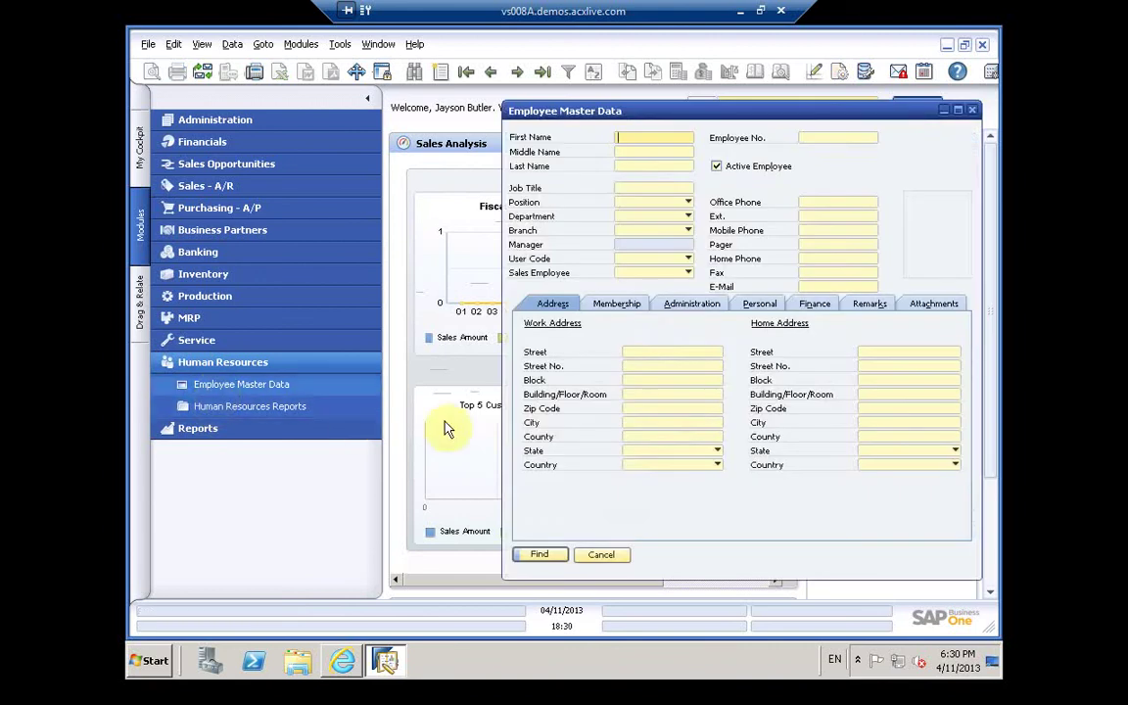
Step: Maximize the Employee Master Data form, browse its menus and the Remarks and Attachments tabs, then close it
{"action": "left_click", "coordinate": [958, 111]}
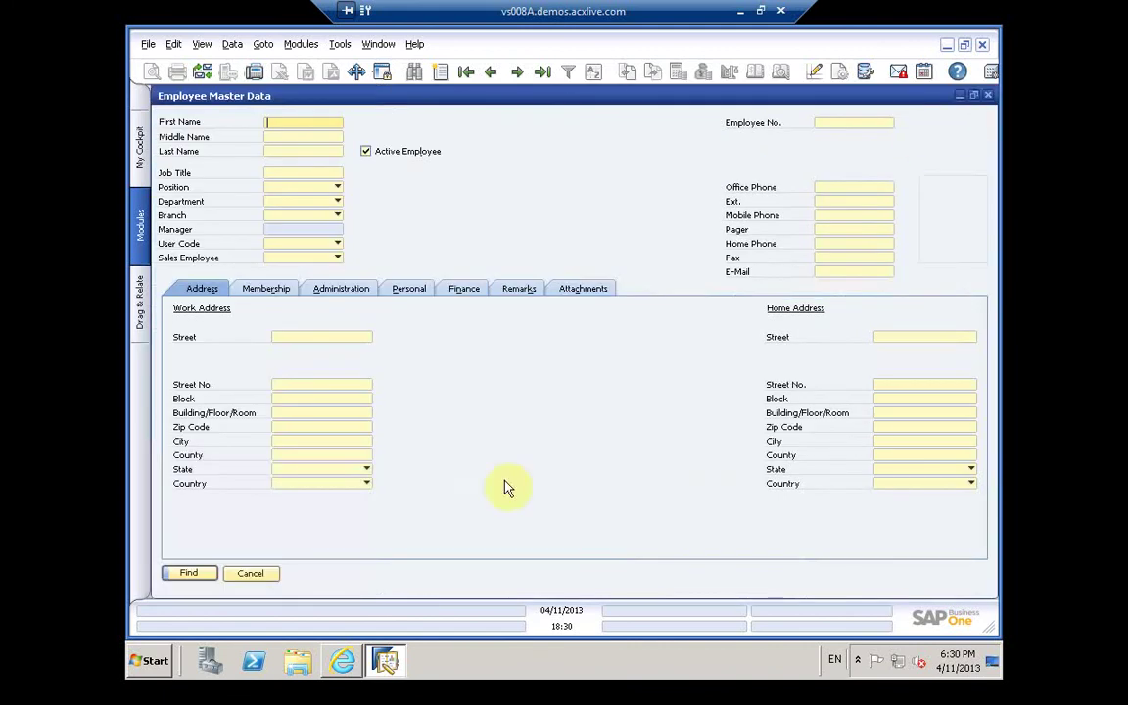
{"action": "left_click", "coordinate": [148, 45]}
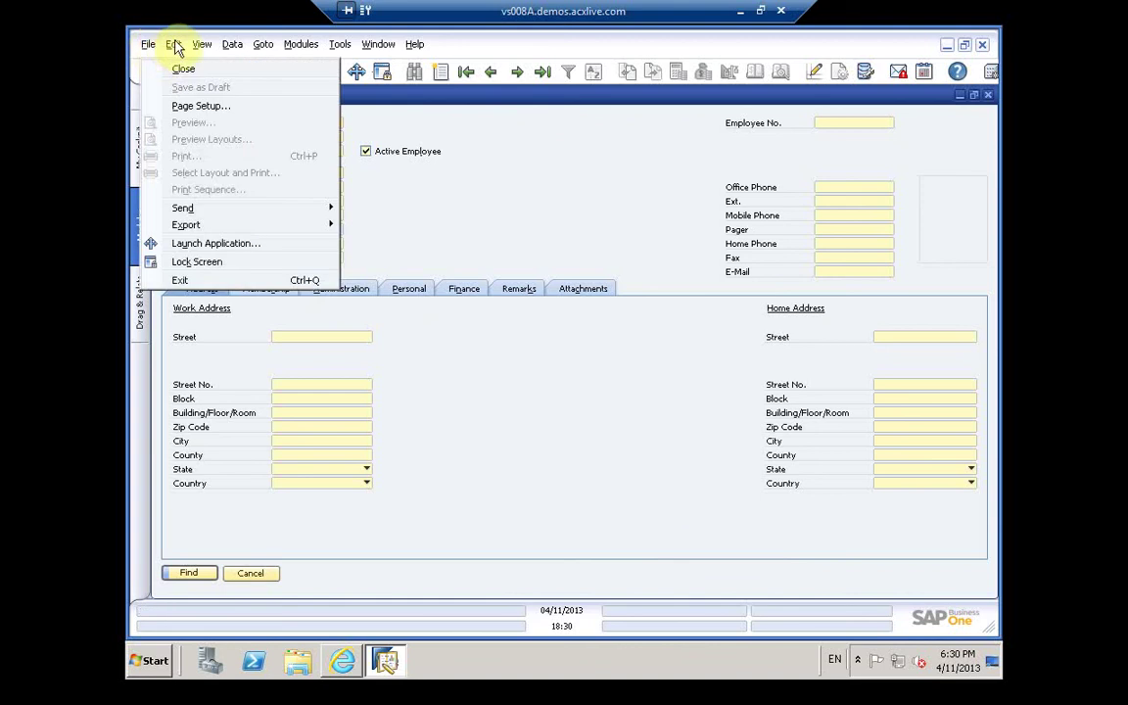
{"action": "mouse_move", "coordinate": [206, 51]}
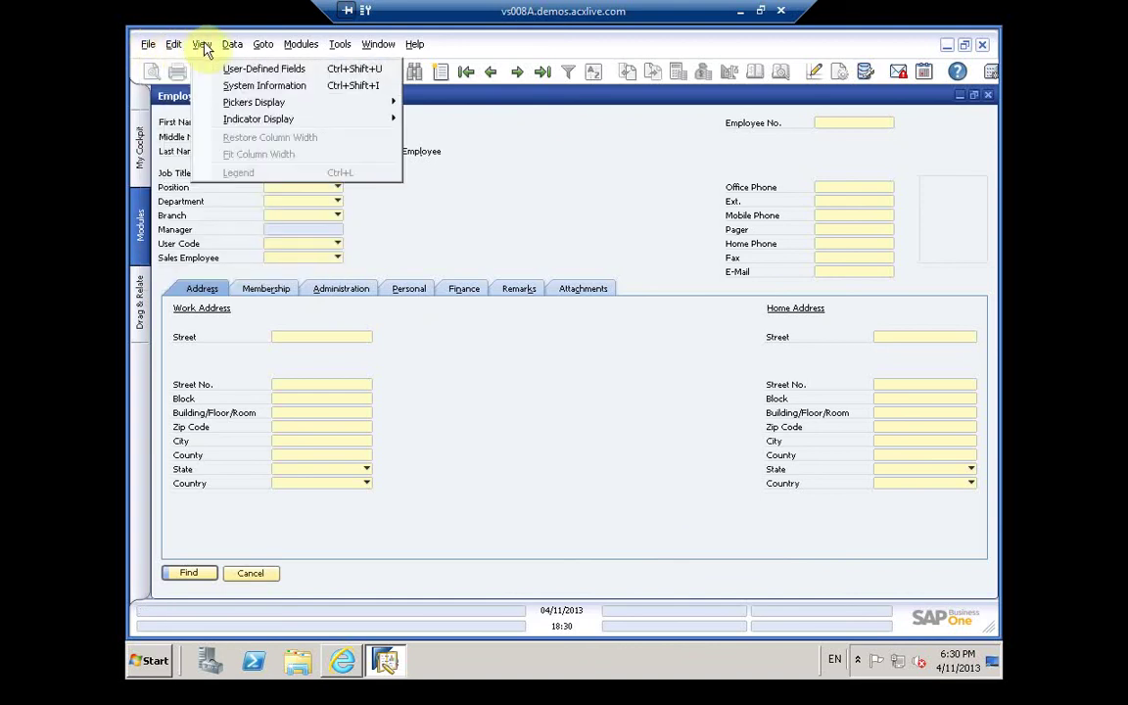
{"action": "left_click", "coordinate": [496, 242]}
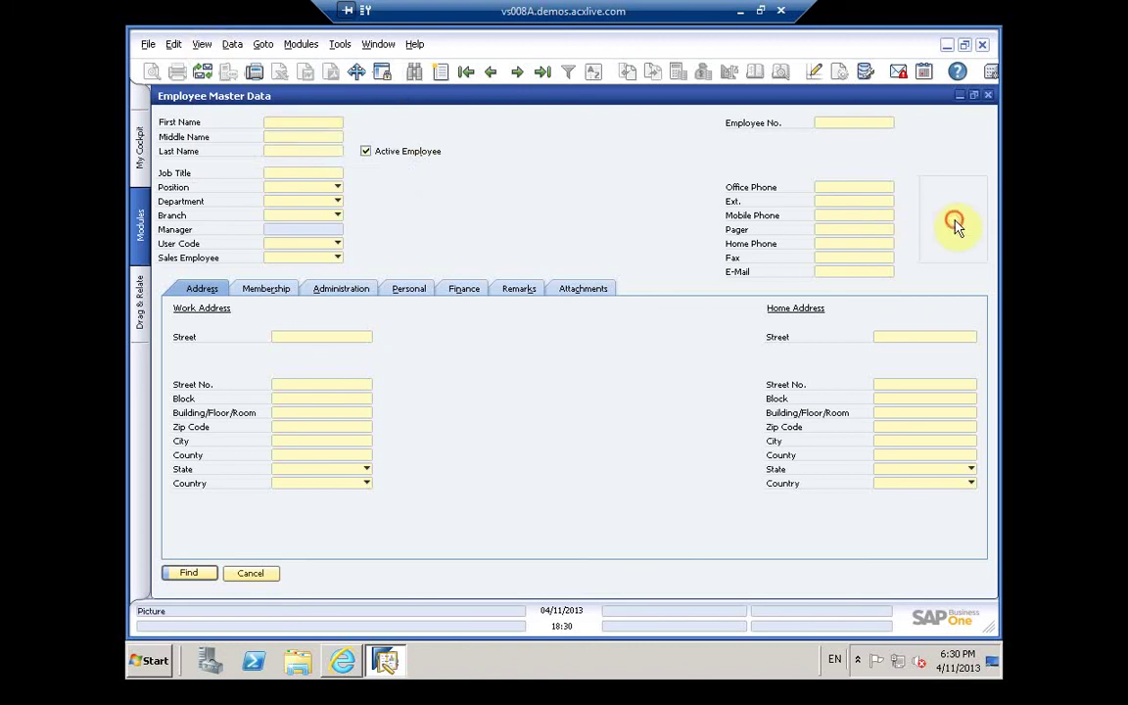
{"action": "left_click", "coordinate": [518, 289]}
{"action": "left_click", "coordinate": [583, 289]}
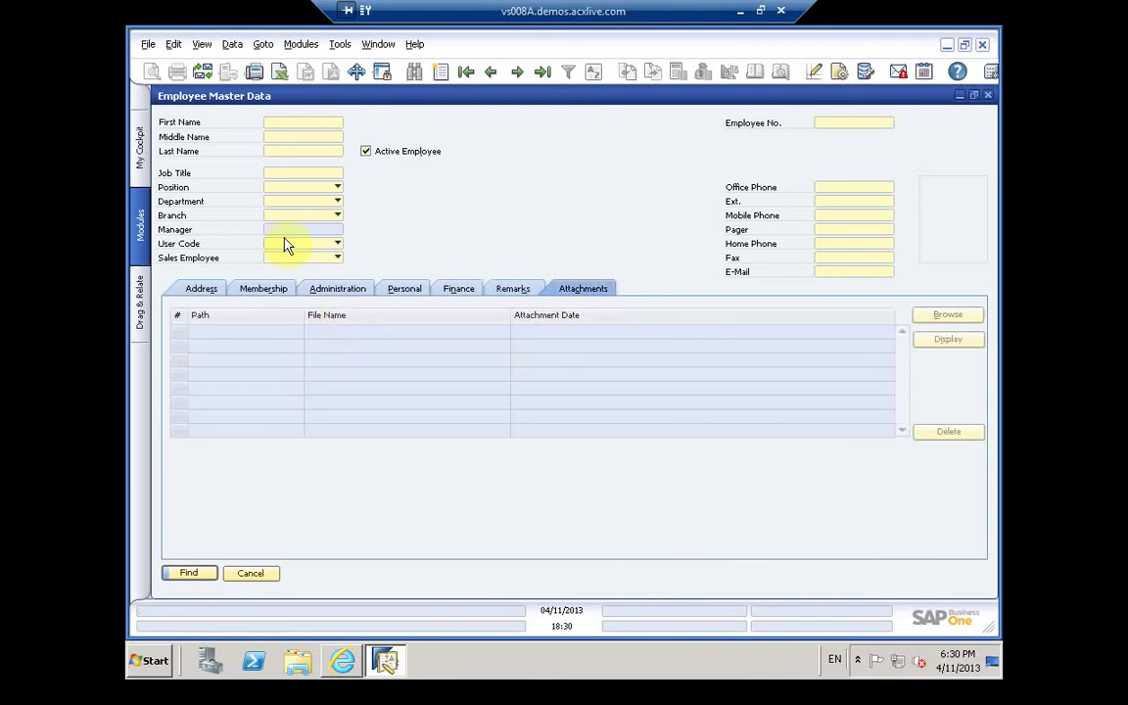
{"action": "left_click", "coordinate": [989, 97]}
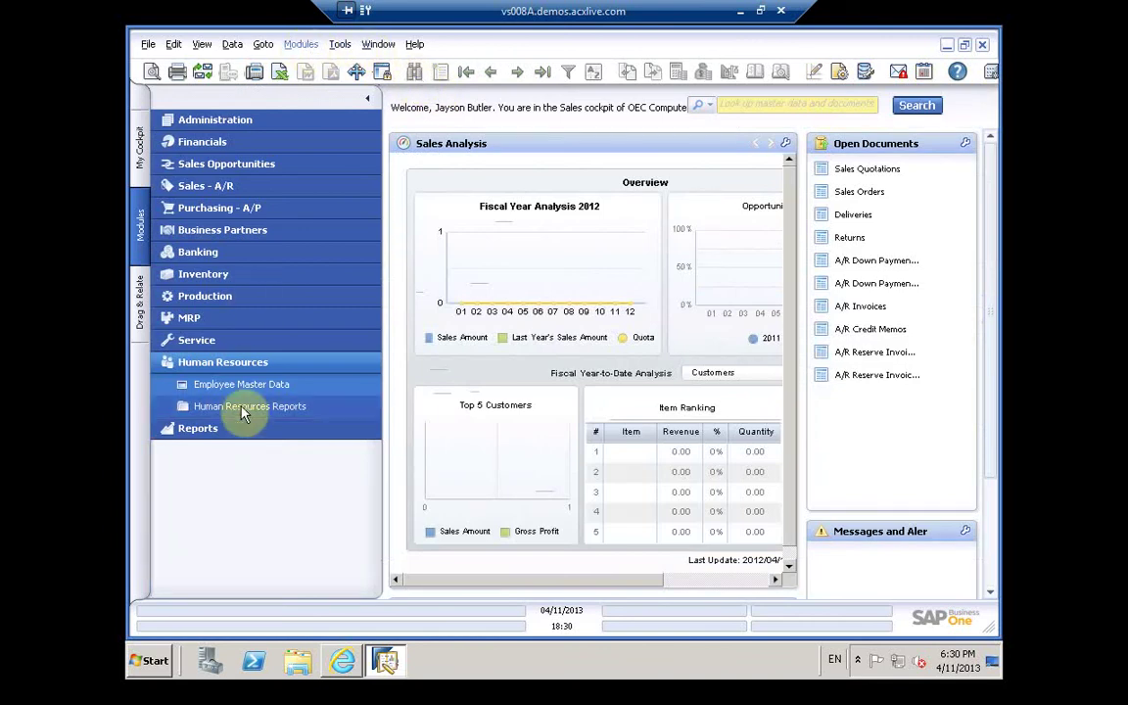
{"action": "left_click", "coordinate": [147, 49]}
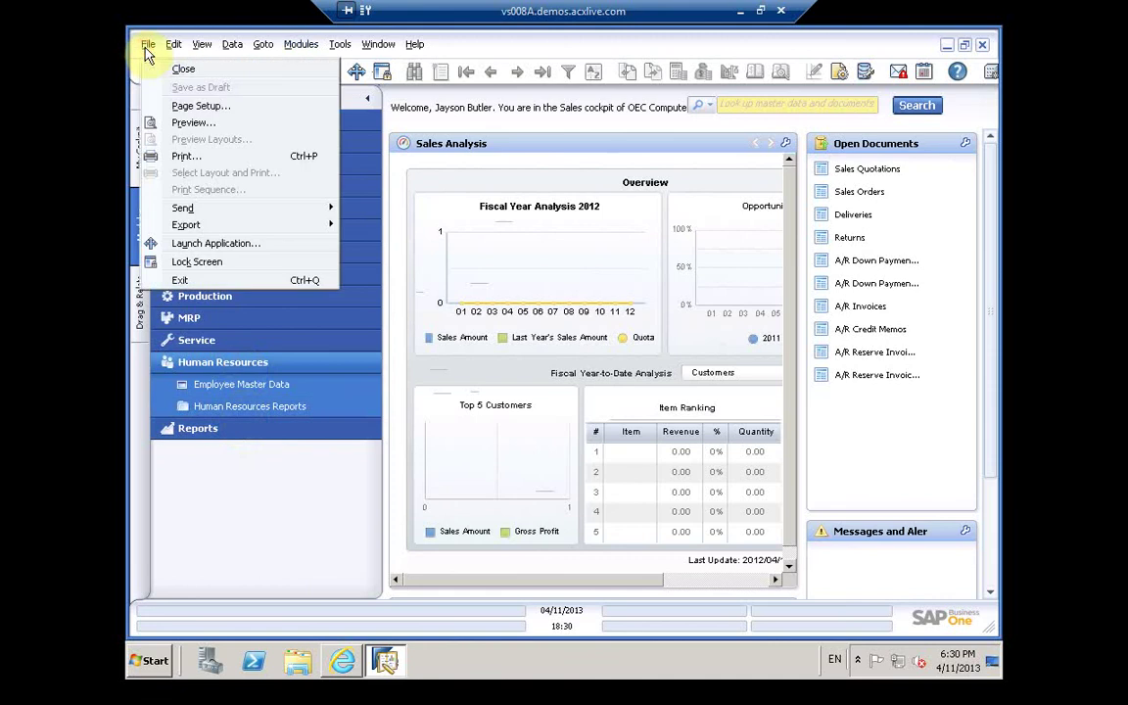
{"action": "left_click", "coordinate": [208, 251]}
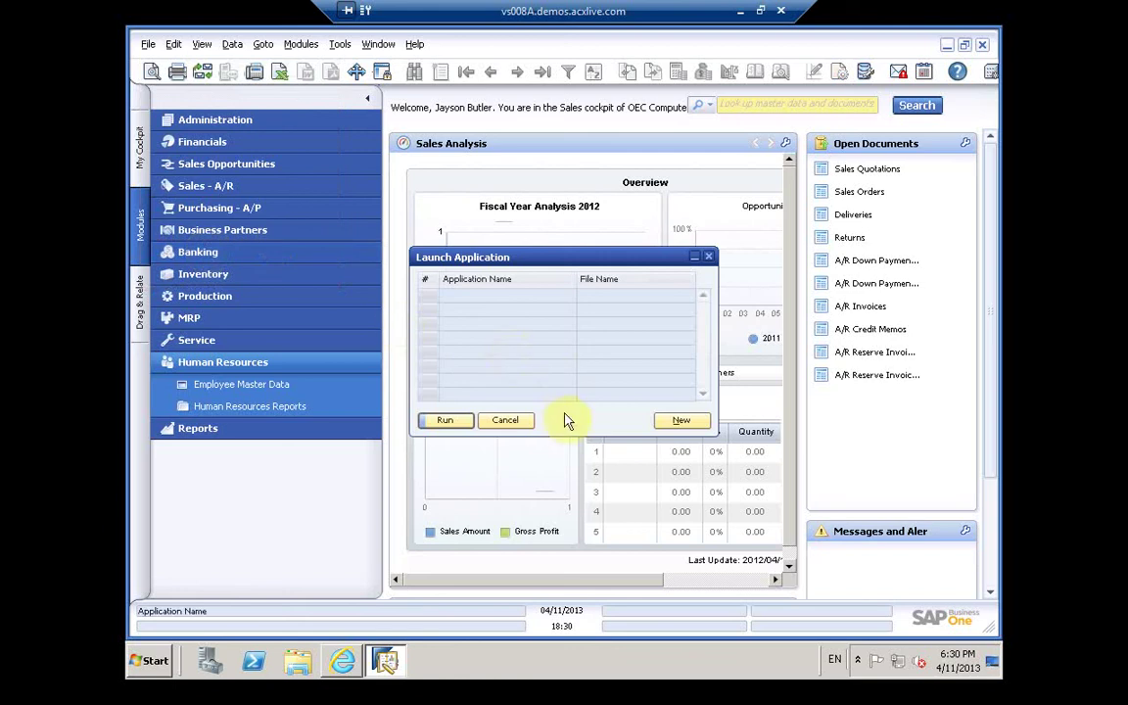
{"action": "left_click", "coordinate": [622, 316]}
{"action": "left_click", "coordinate": [691, 422]}
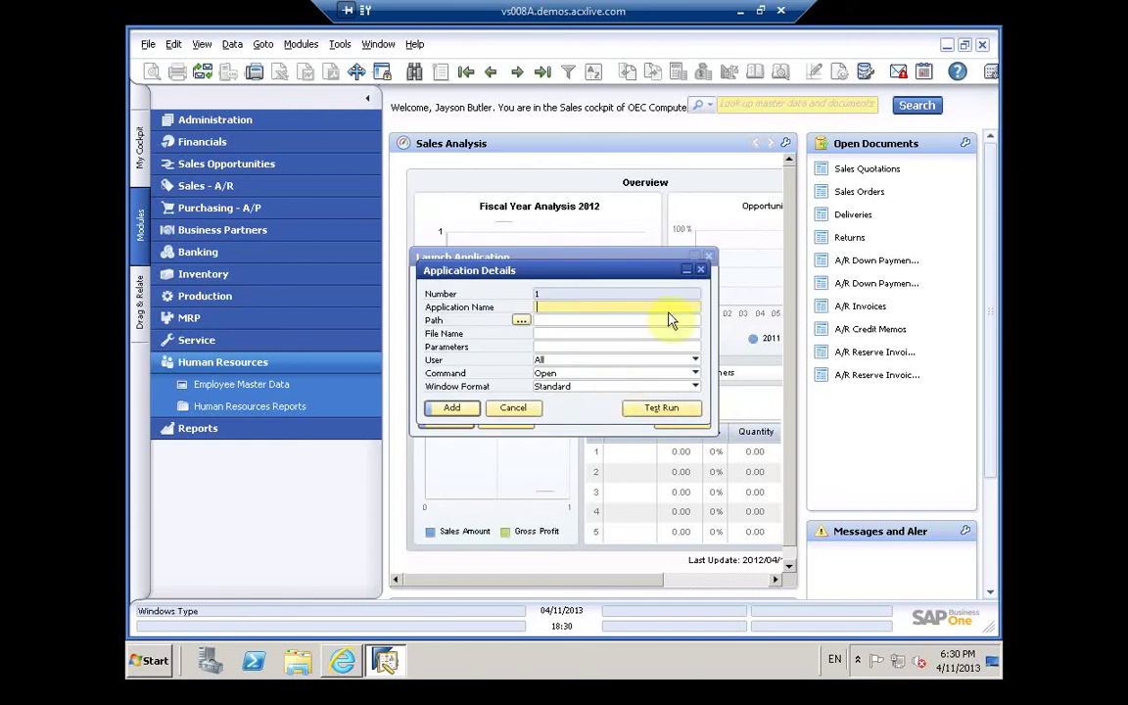
{"action": "left_click", "coordinate": [694, 388]}
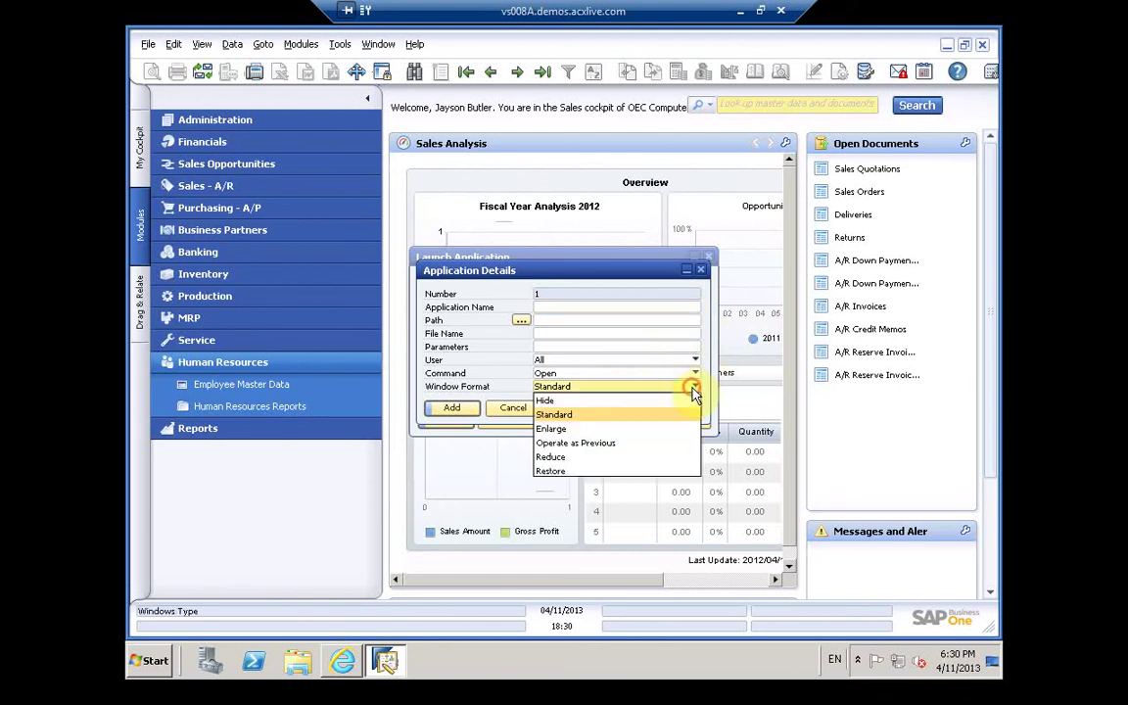
{"action": "left_click", "coordinate": [694, 388]}
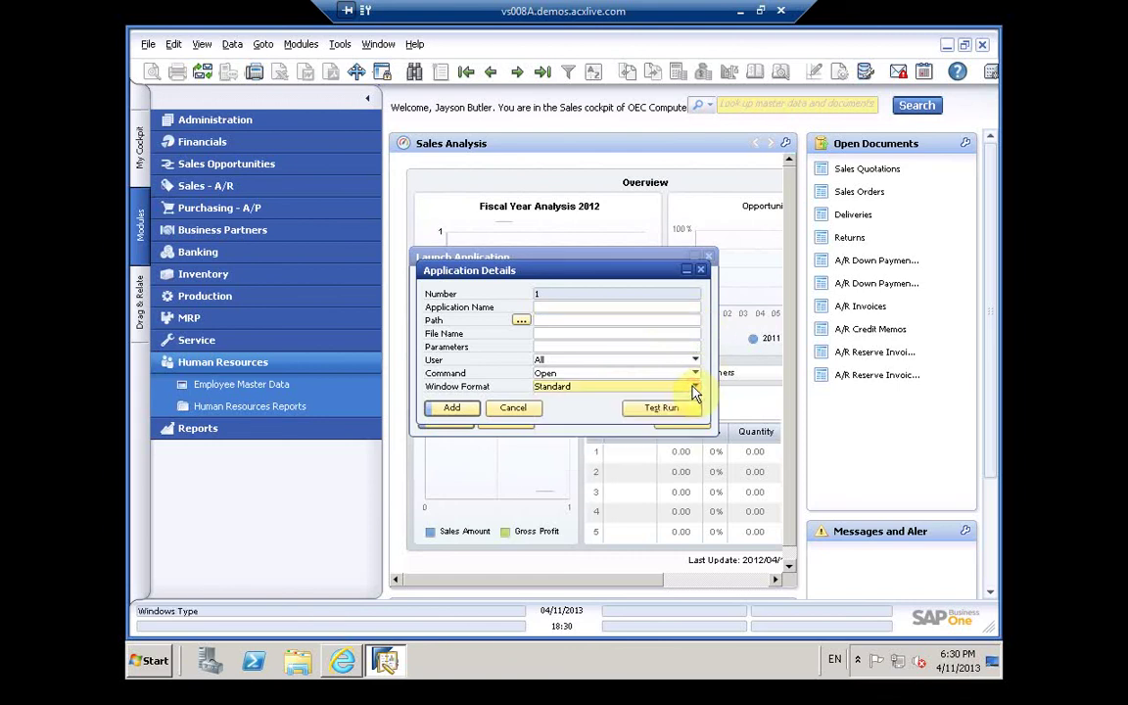
{"action": "left_click", "coordinate": [701, 271]}
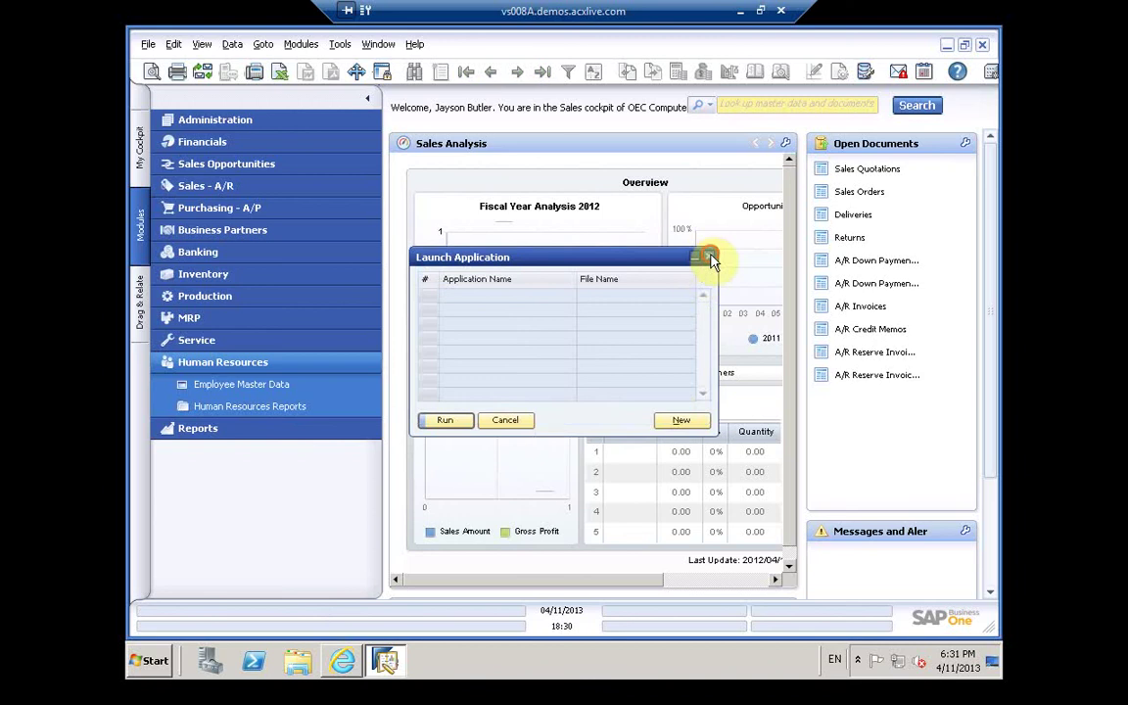
{"action": "left_click", "coordinate": [710, 259]}
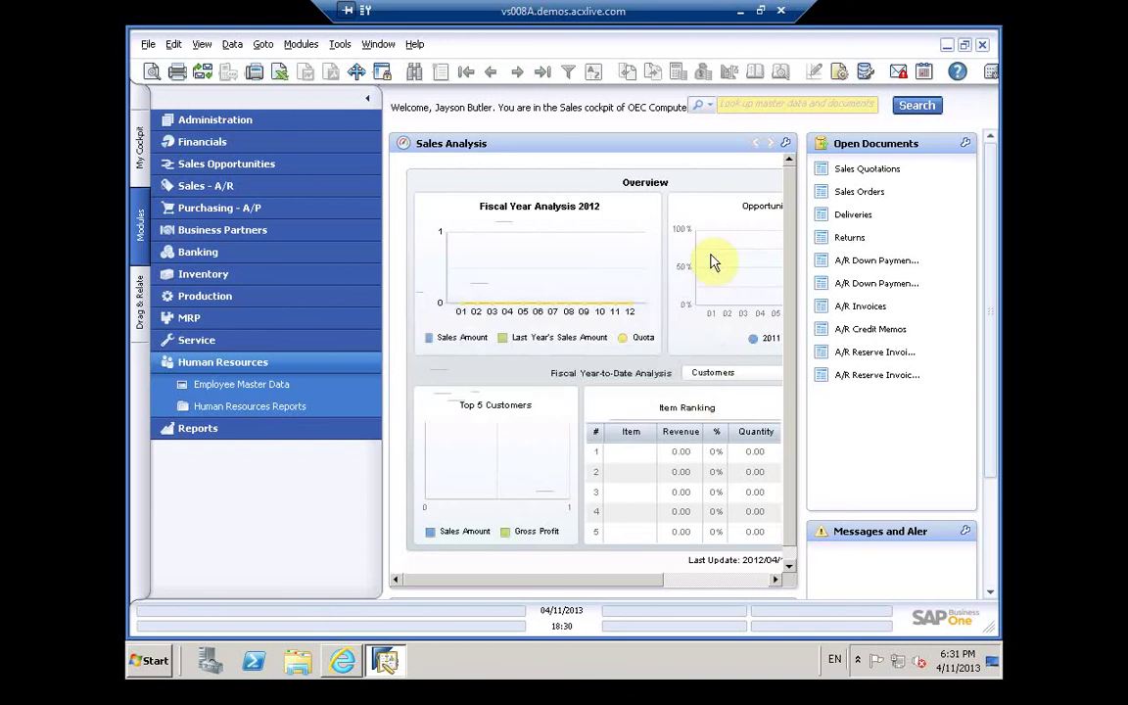
Step: Open Query Manager and expand the System and General query categories
{"action": "left_click", "coordinate": [865, 72]}
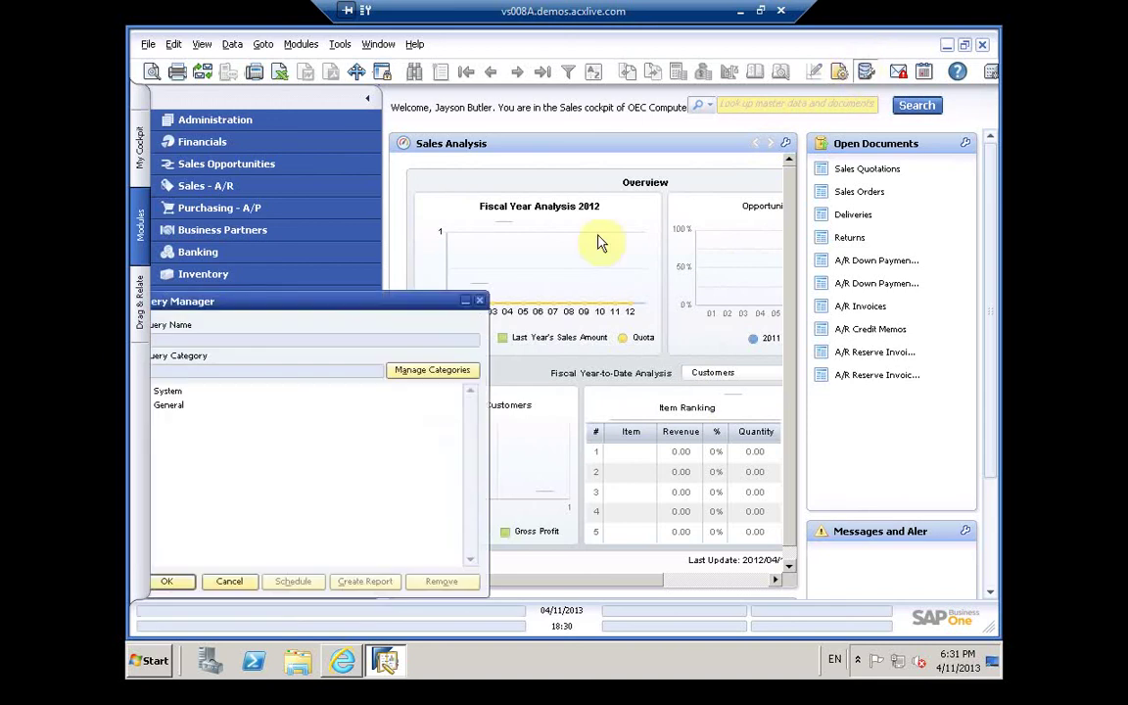
{"action": "left_click_drag", "start_coordinate": [342, 301], "coordinate": [382, 307]}
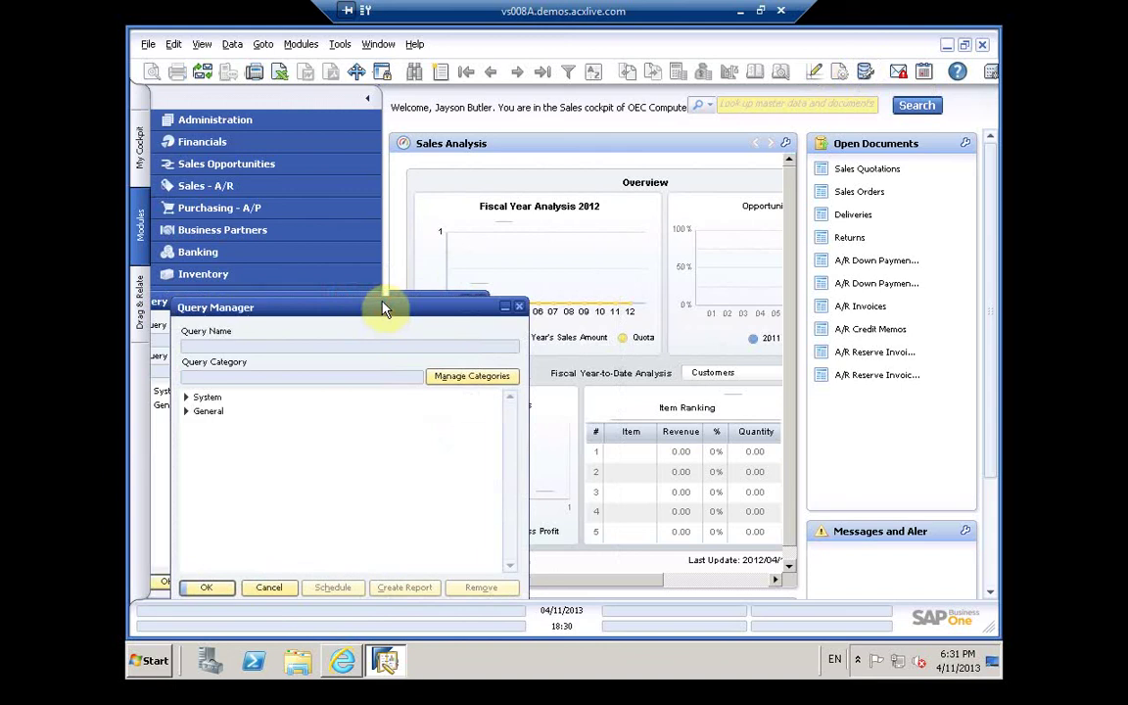
{"action": "left_click", "coordinate": [205, 397]}
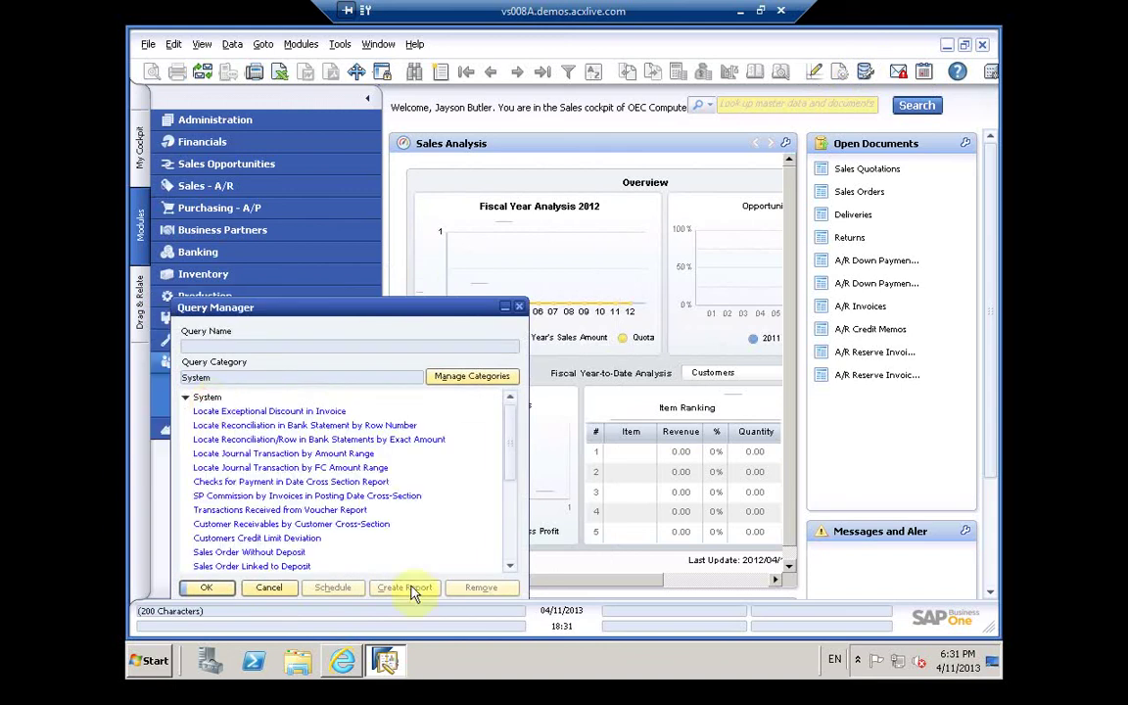
{"action": "left_click", "coordinate": [497, 412]}
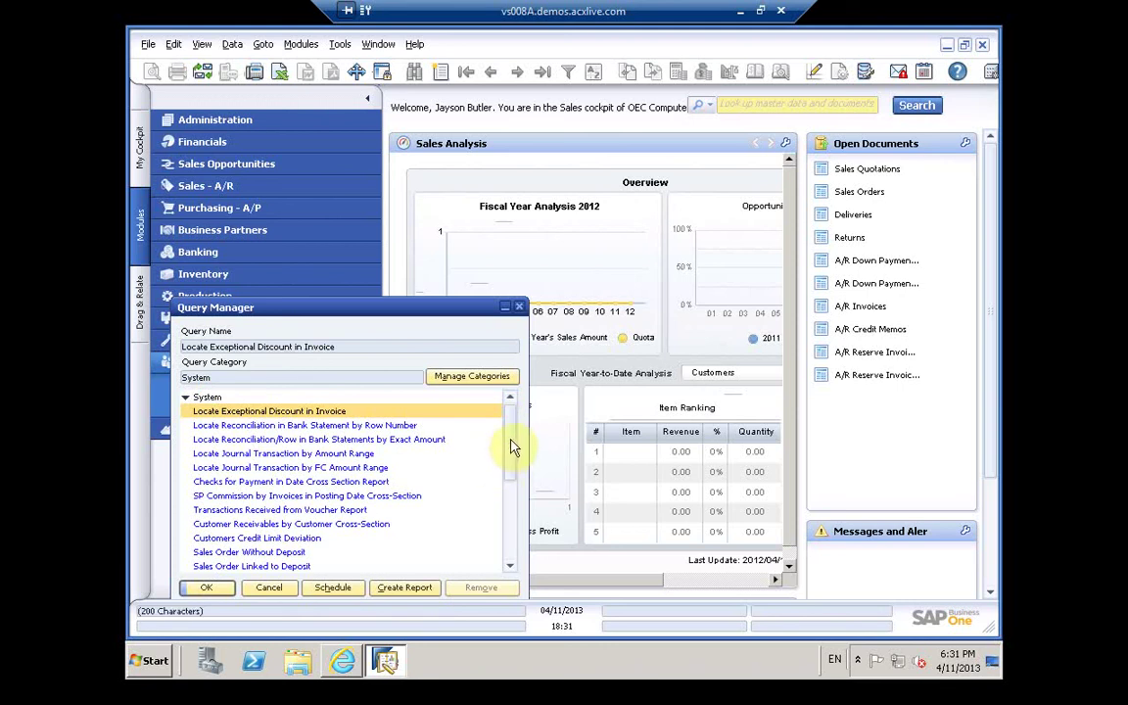
{"action": "left_click_drag", "start_coordinate": [513, 448], "coordinate": [509, 524]}
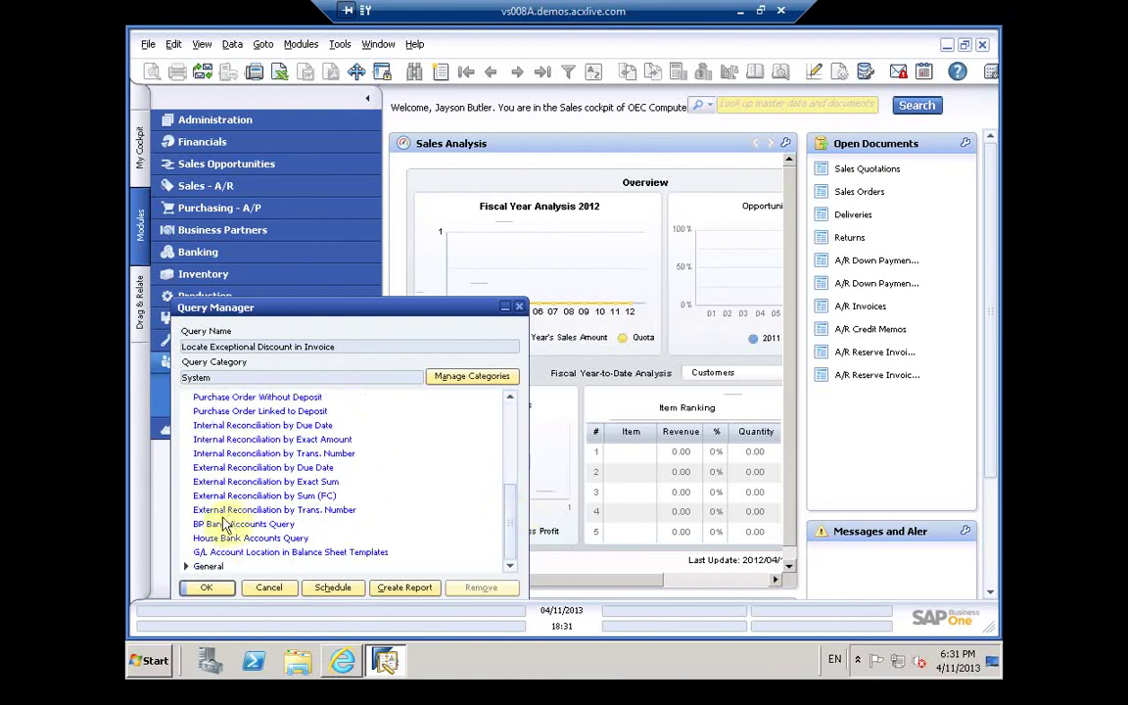
{"action": "left_click", "coordinate": [207, 568]}
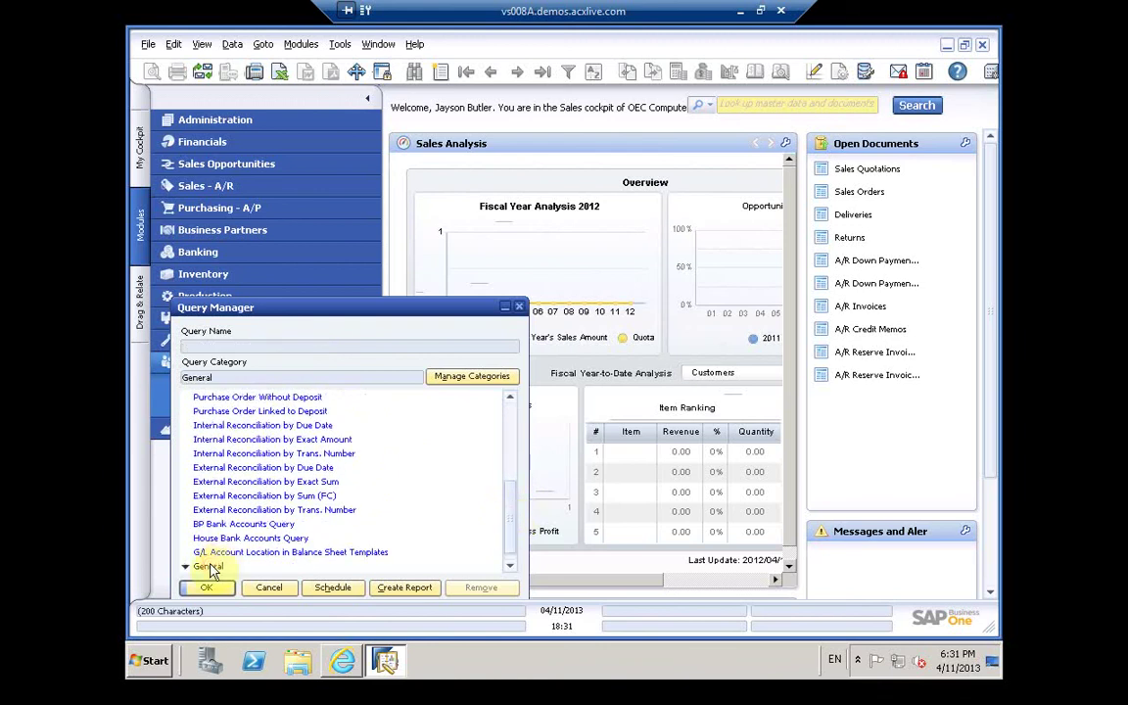
{"action": "left_click_drag", "start_coordinate": [509, 489], "coordinate": [509, 521]}
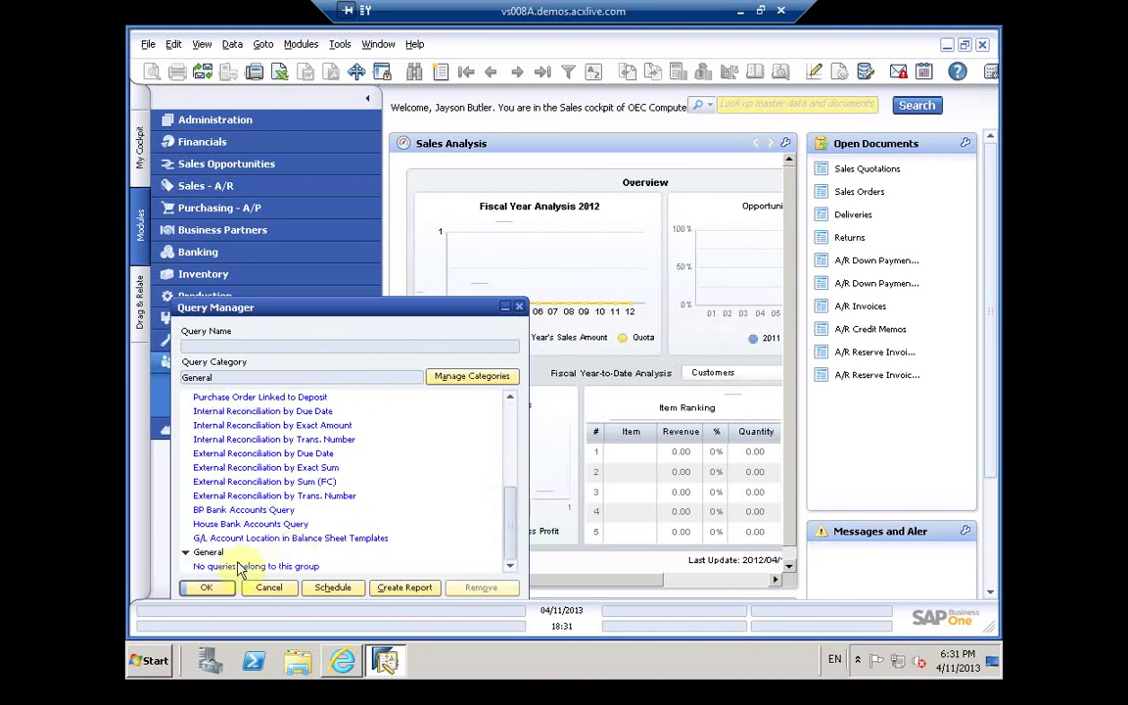
Step: Run the External Reconciliation by Trans. Number query, dismiss its no-data message, and close both windows
{"action": "double_click", "coordinate": [233, 495]}
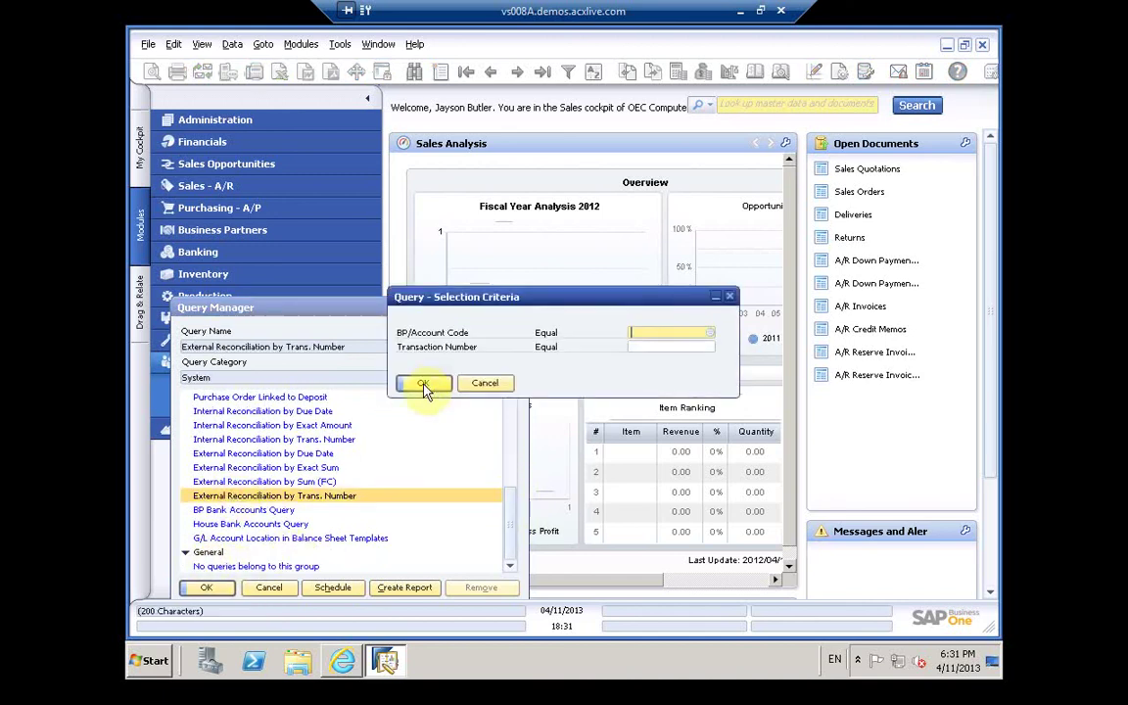
{"action": "left_click", "coordinate": [424, 382]}
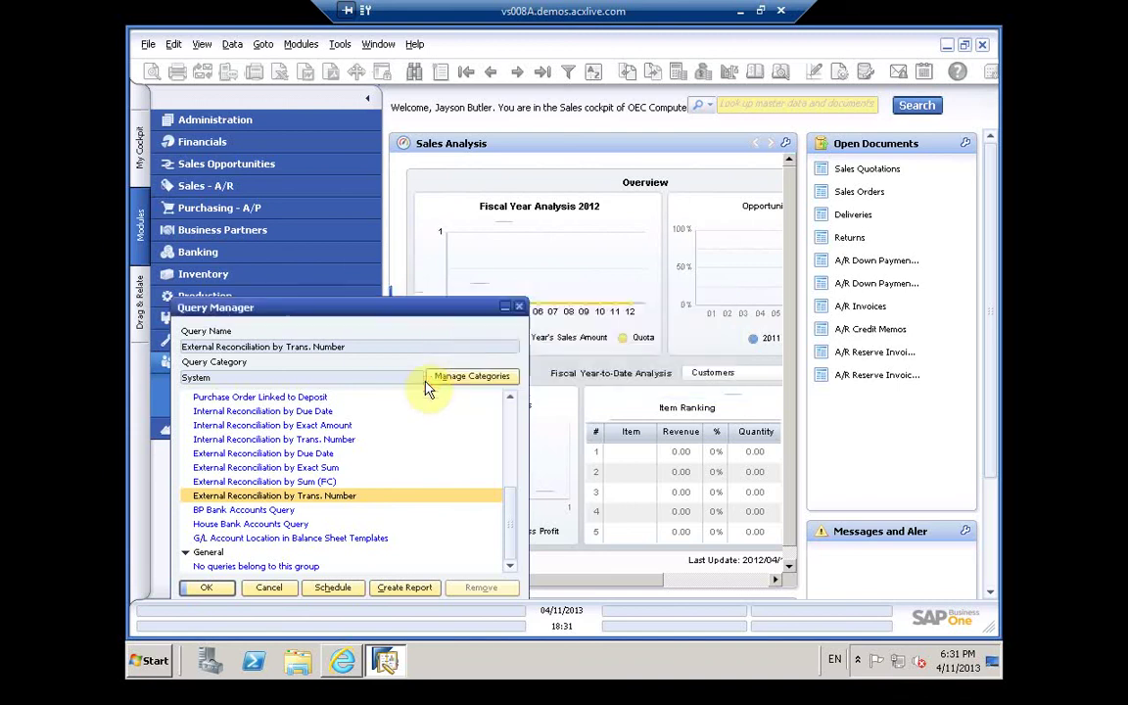
{"action": "left_click", "coordinate": [402, 353]}
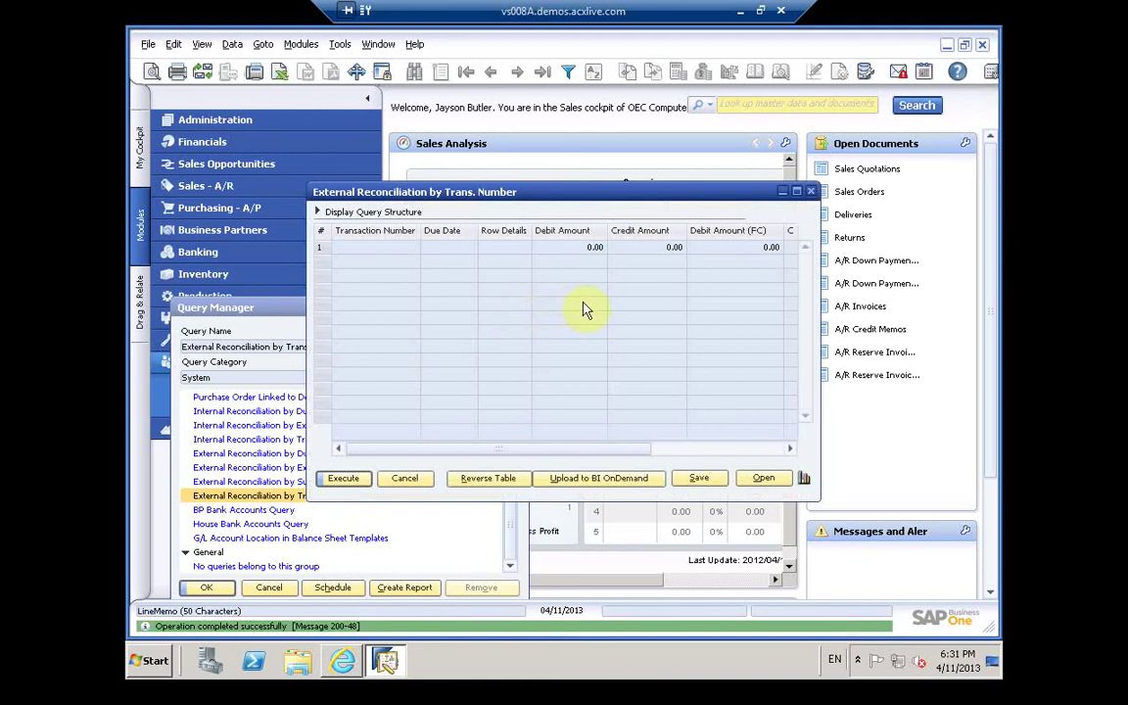
{"action": "left_click", "coordinate": [811, 194]}
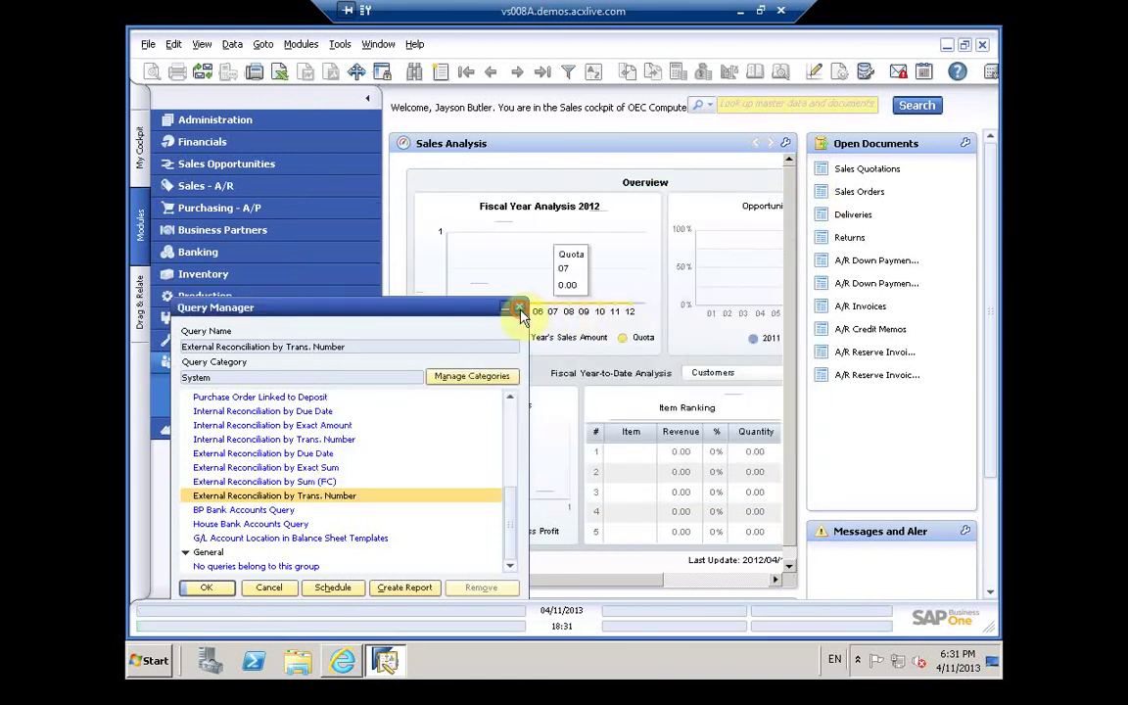
{"action": "left_click", "coordinate": [520, 311]}
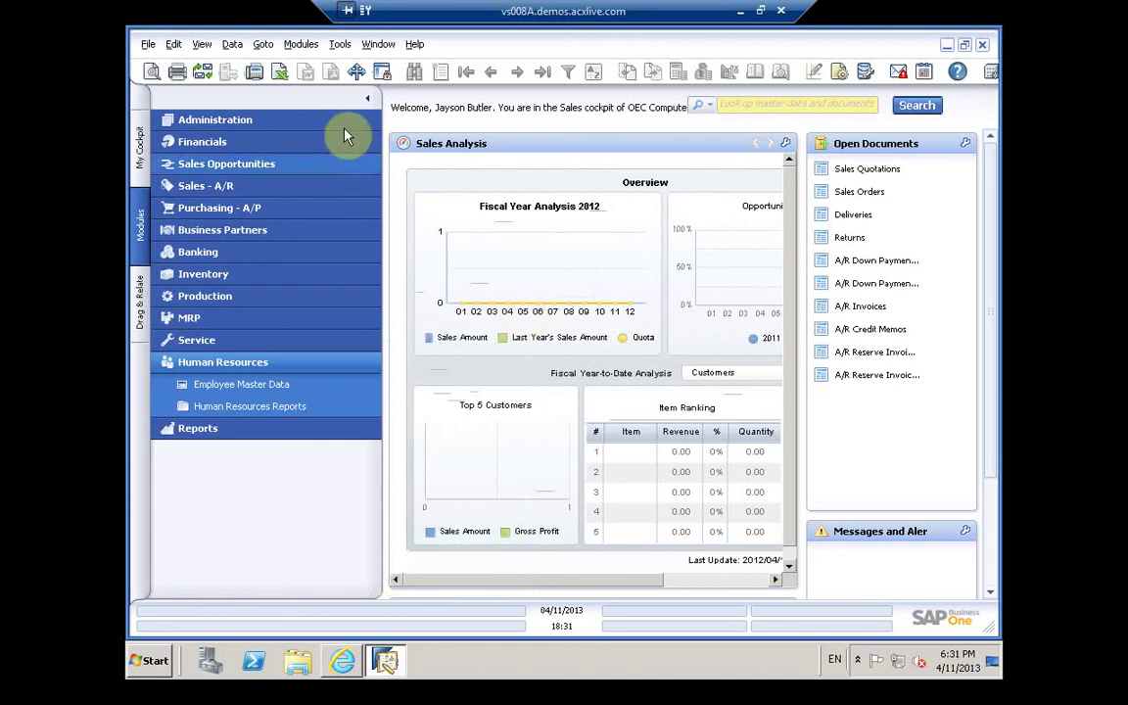
{"action": "left_click", "coordinate": [230, 46]}
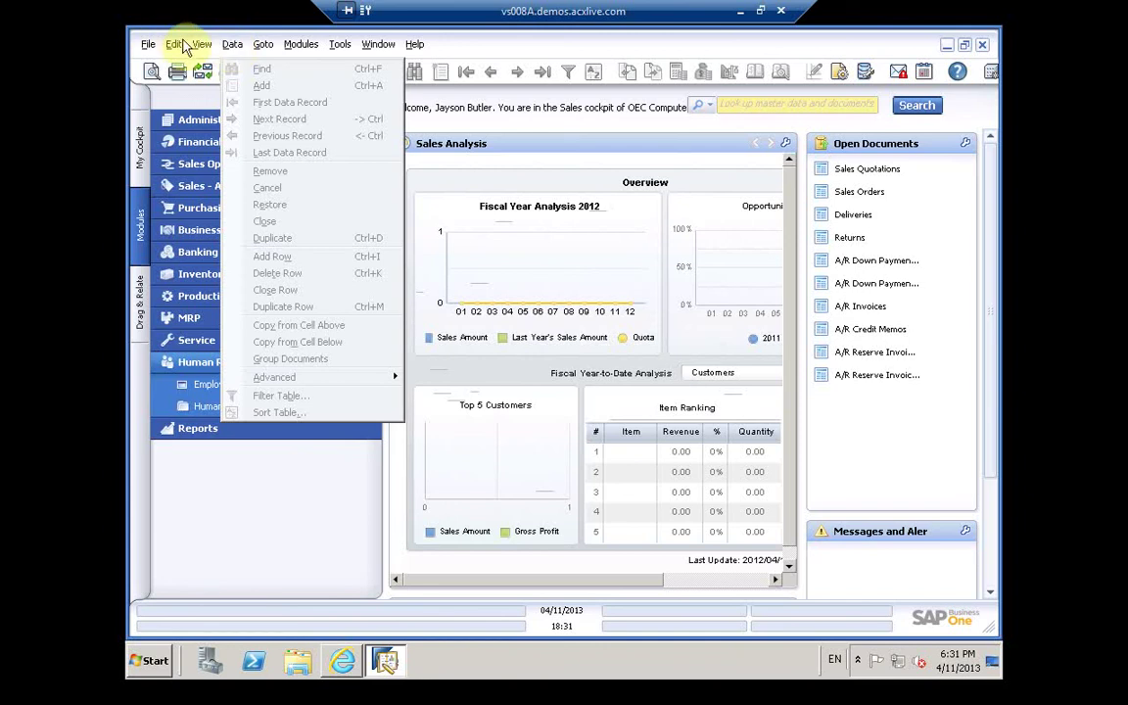
Step: Run the Employee List report from Human Resources Reports for all branches, departments and roles
{"action": "left_click", "coordinate": [162, 44]}
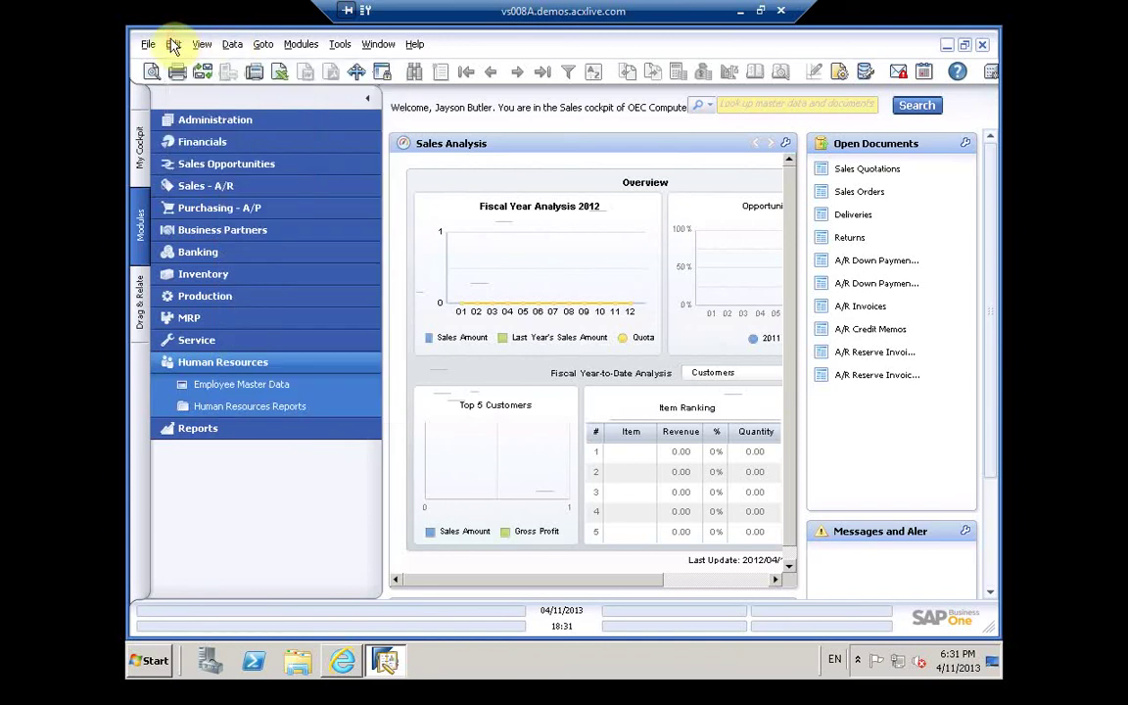
{"action": "left_click", "coordinate": [233, 409]}
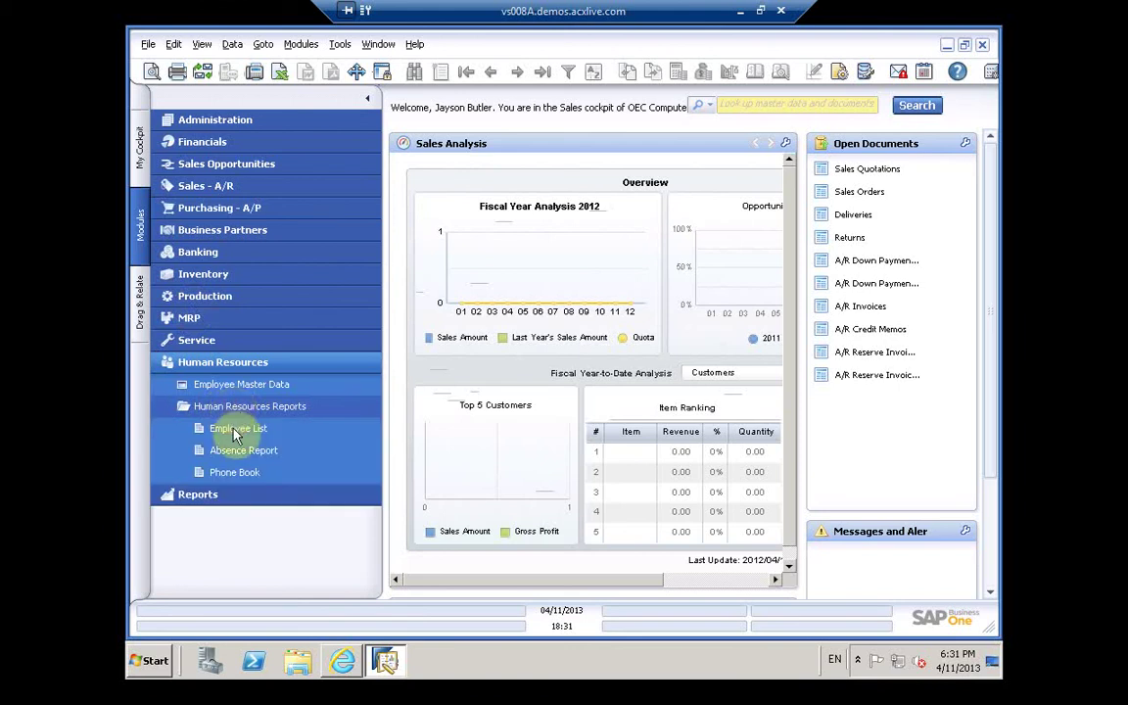
{"action": "left_click", "coordinate": [235, 430]}
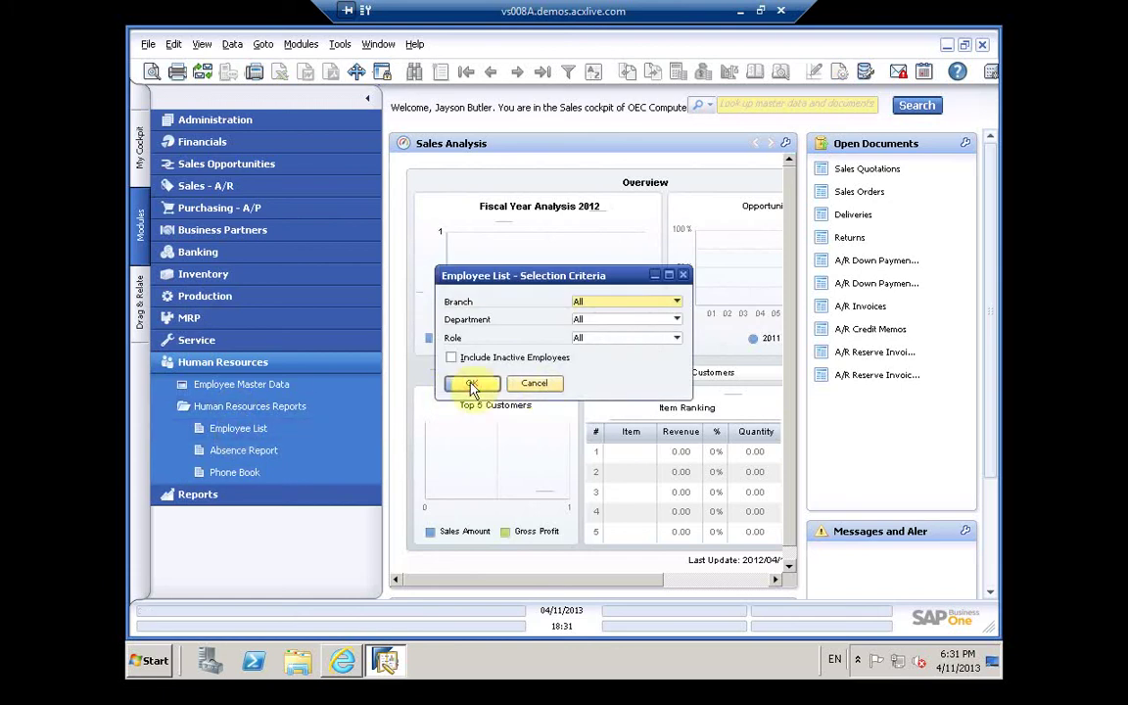
{"action": "left_click", "coordinate": [471, 385]}
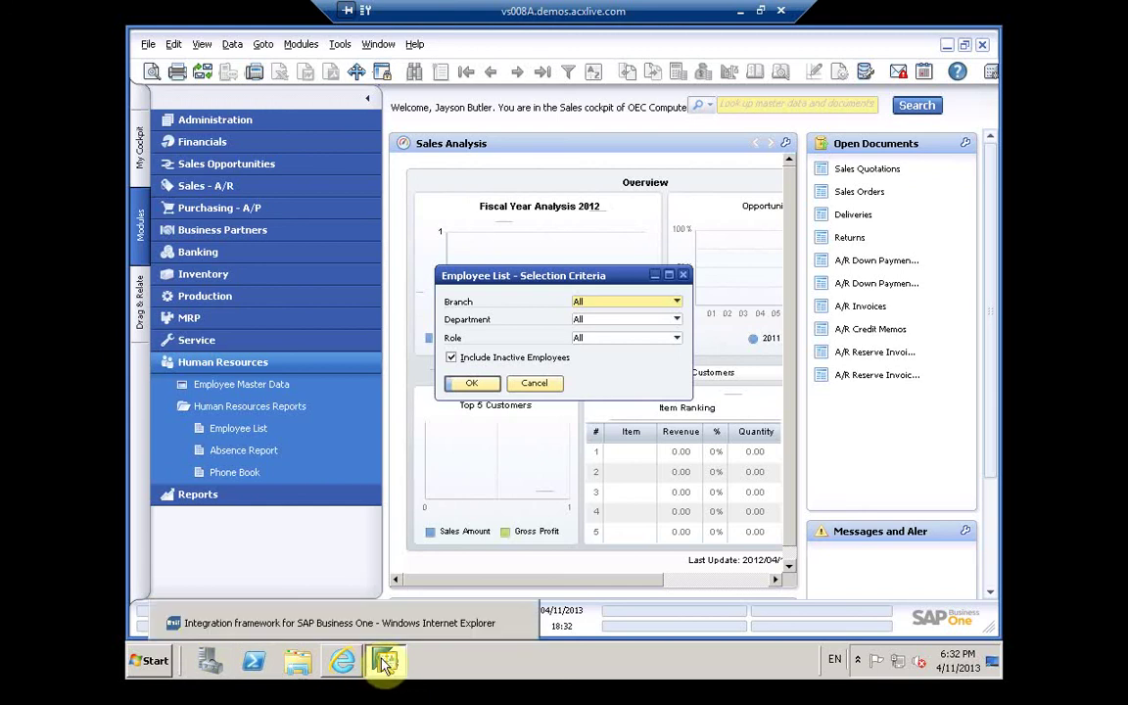
Step: Launch Download Manager from the SAP Download Manager folder under All Programs
{"action": "left_click", "coordinate": [146, 664]}
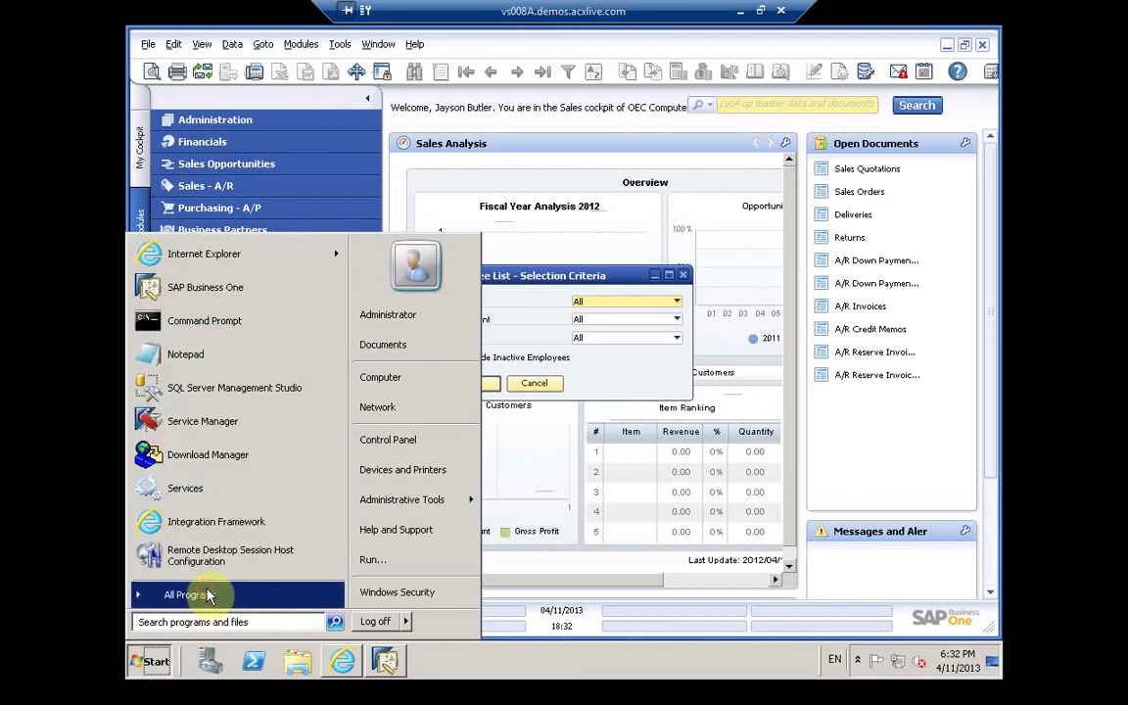
{"action": "left_click", "coordinate": [208, 595]}
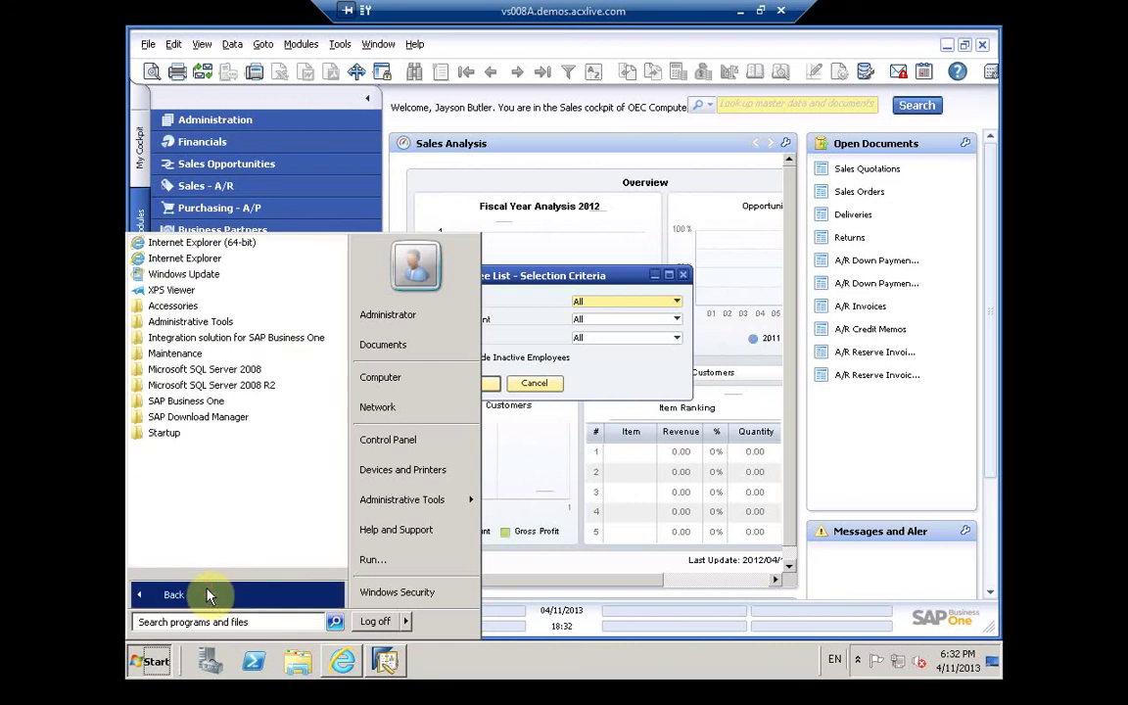
{"action": "left_click", "coordinate": [226, 421]}
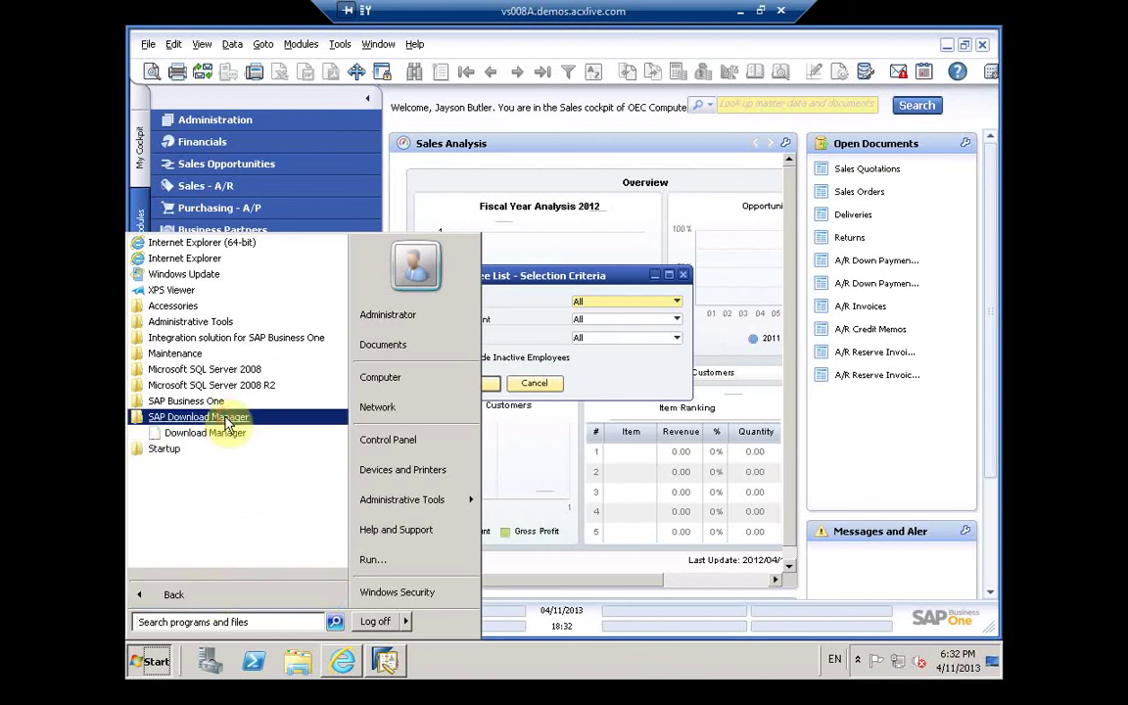
{"action": "left_click", "coordinate": [217, 437]}
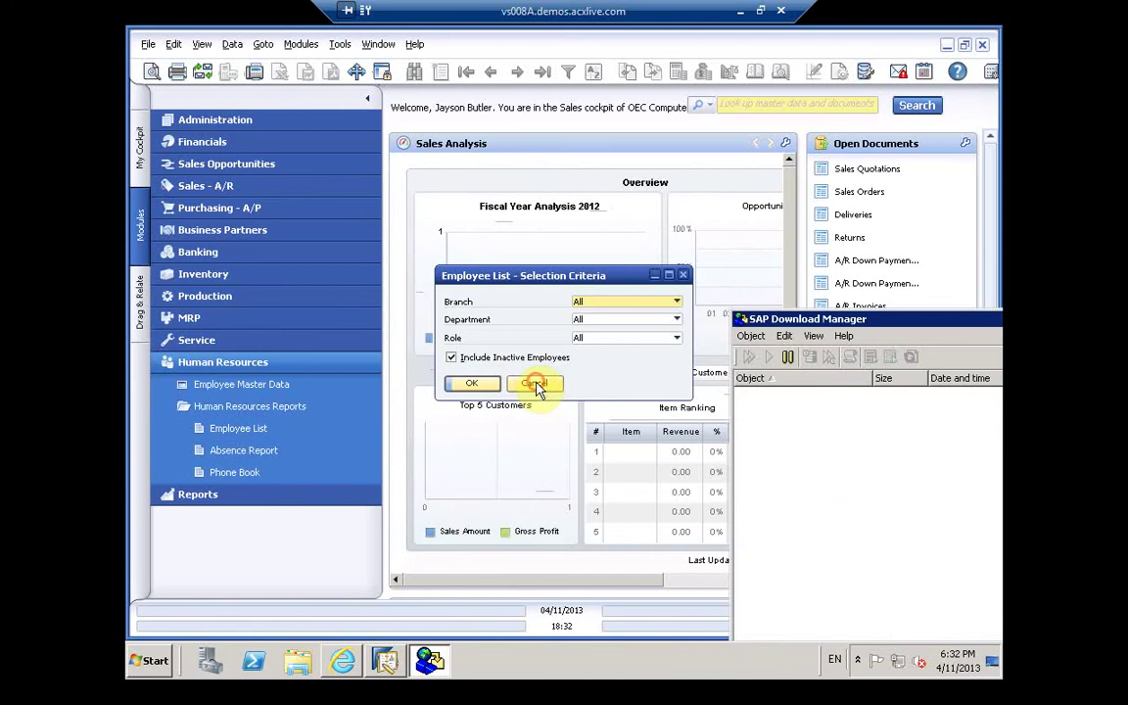
Step: Cancel the Employee List report and download SAP HANA Platform Edit. 1.0 SP04 in Download Manager
{"action": "left_click", "coordinate": [692, 350]}
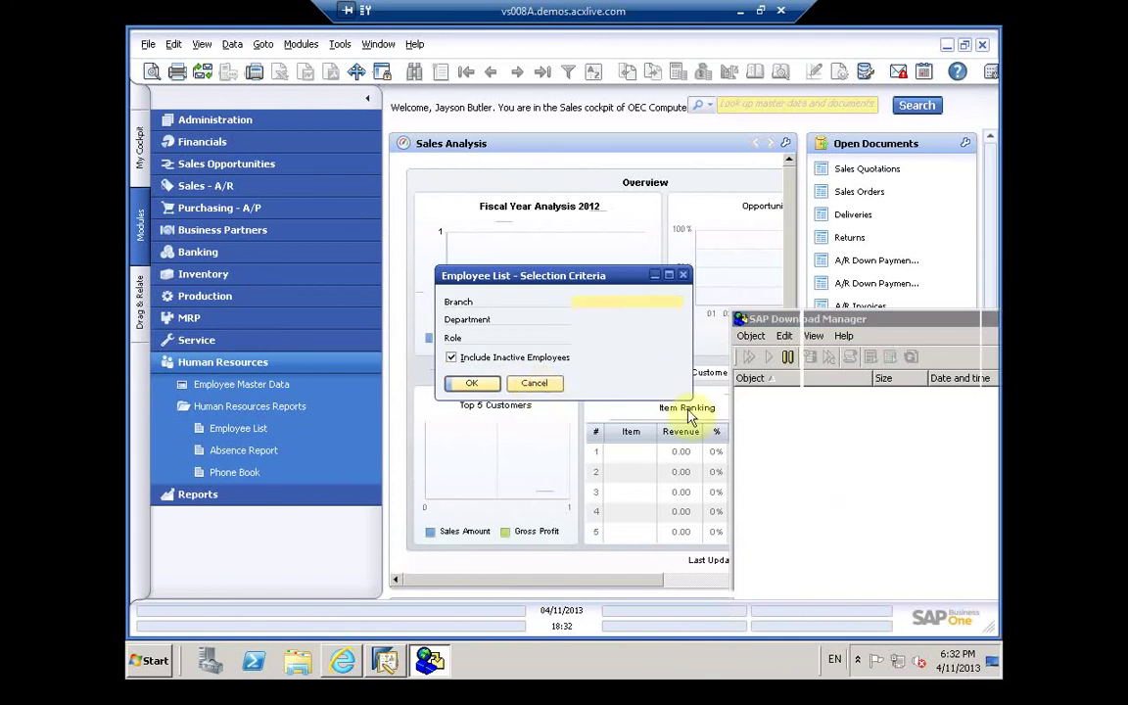
{"action": "left_click", "coordinate": [538, 384]}
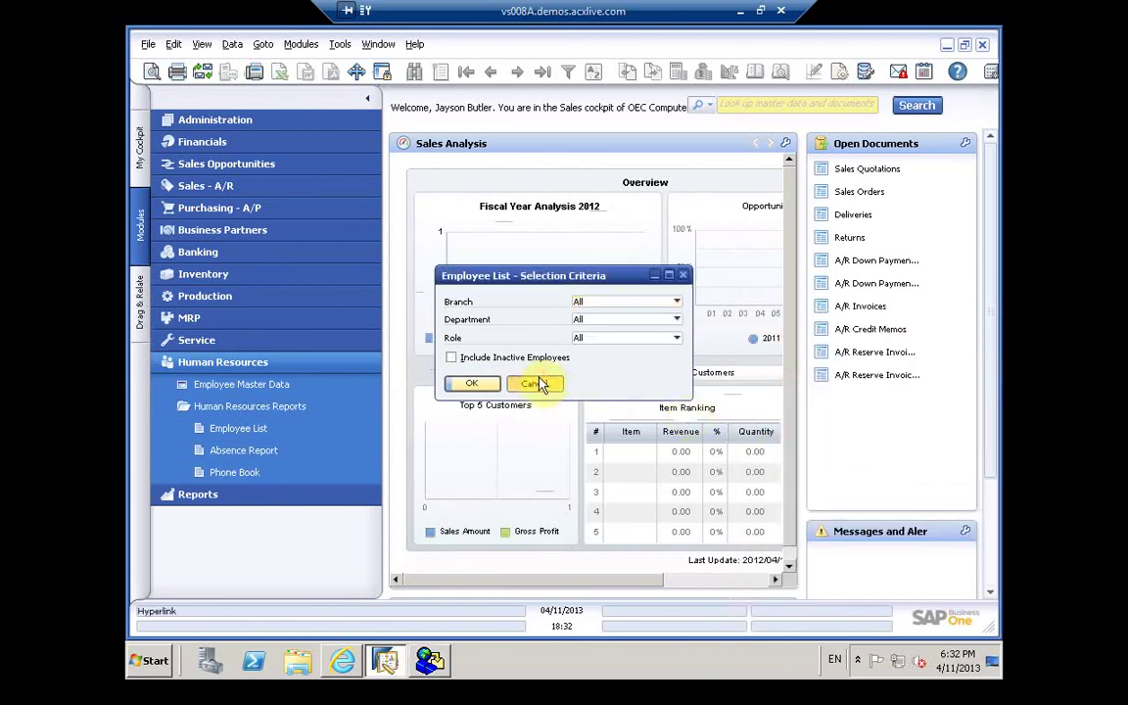
{"action": "left_click", "coordinate": [431, 662]}
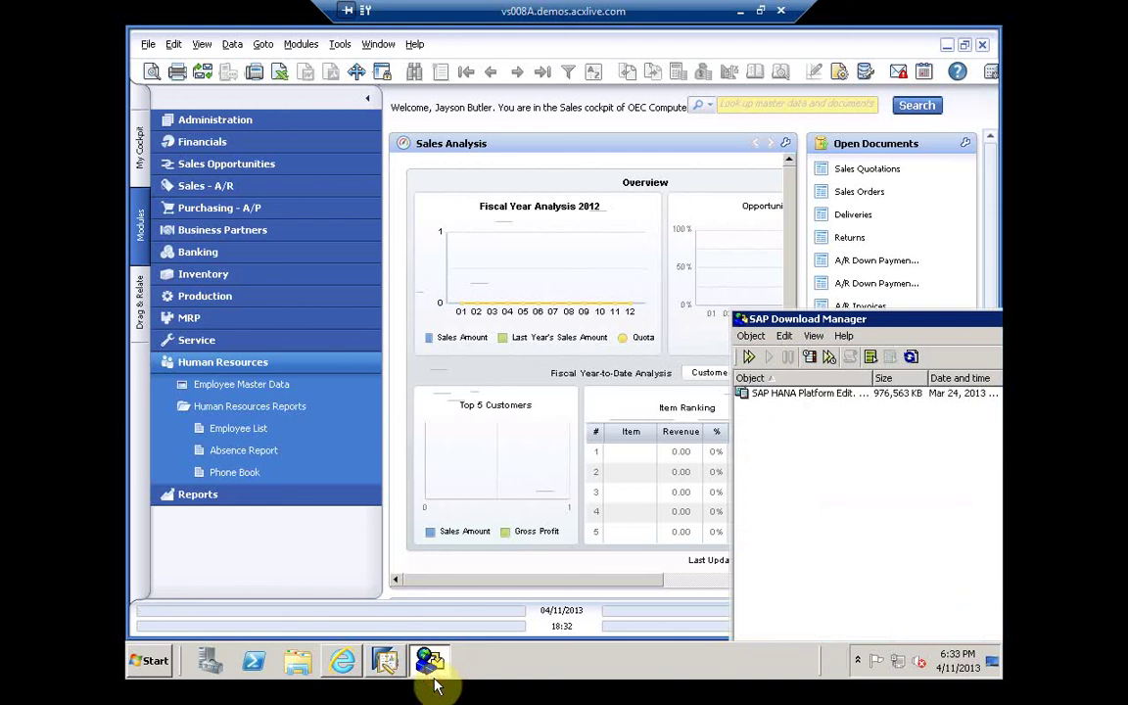
{"action": "left_click", "coordinate": [810, 394]}
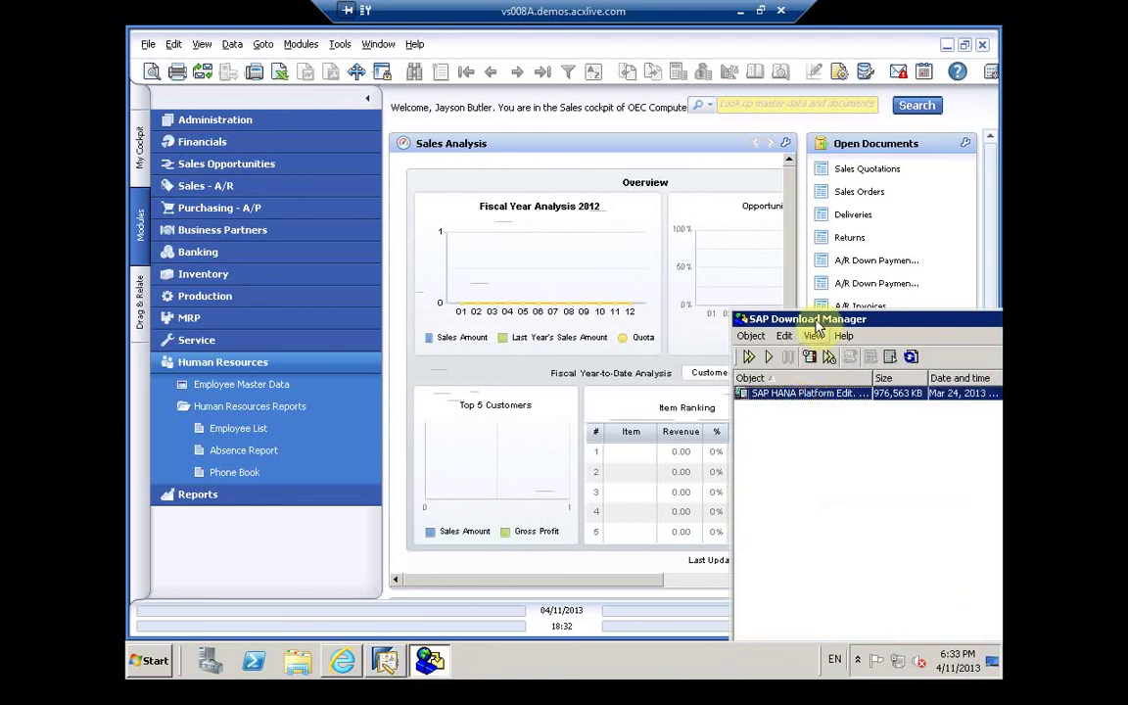
{"action": "left_click_drag", "start_coordinate": [790, 313], "coordinate": [748, 308]}
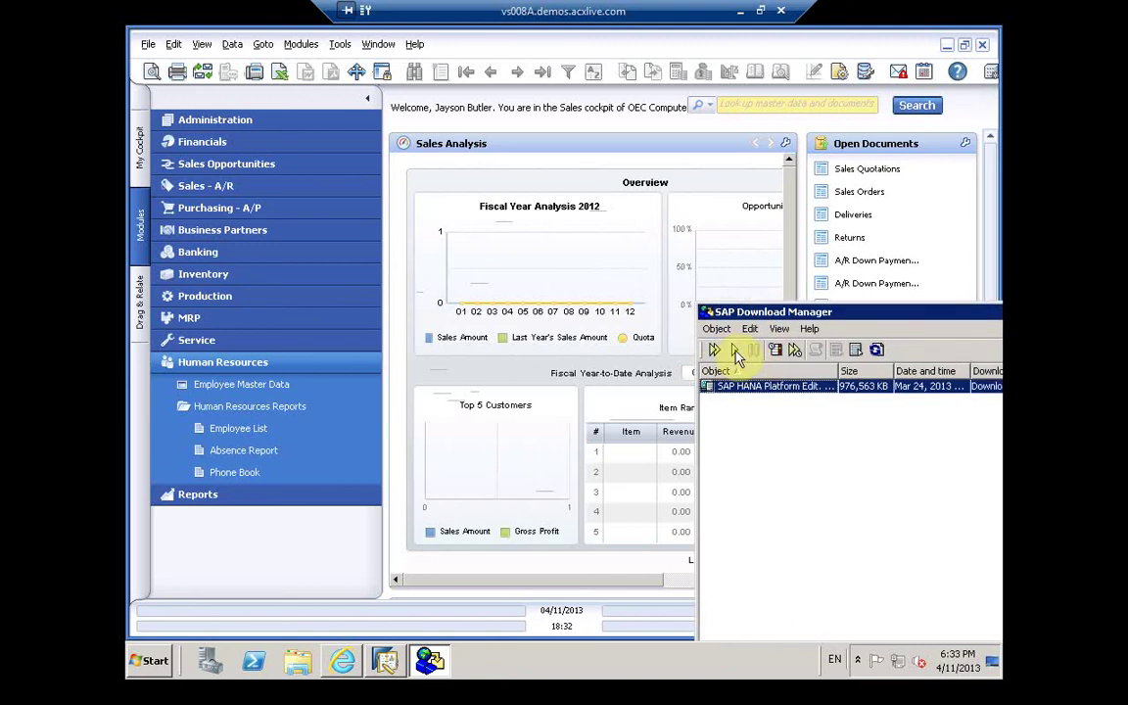
{"action": "left_click", "coordinate": [736, 350]}
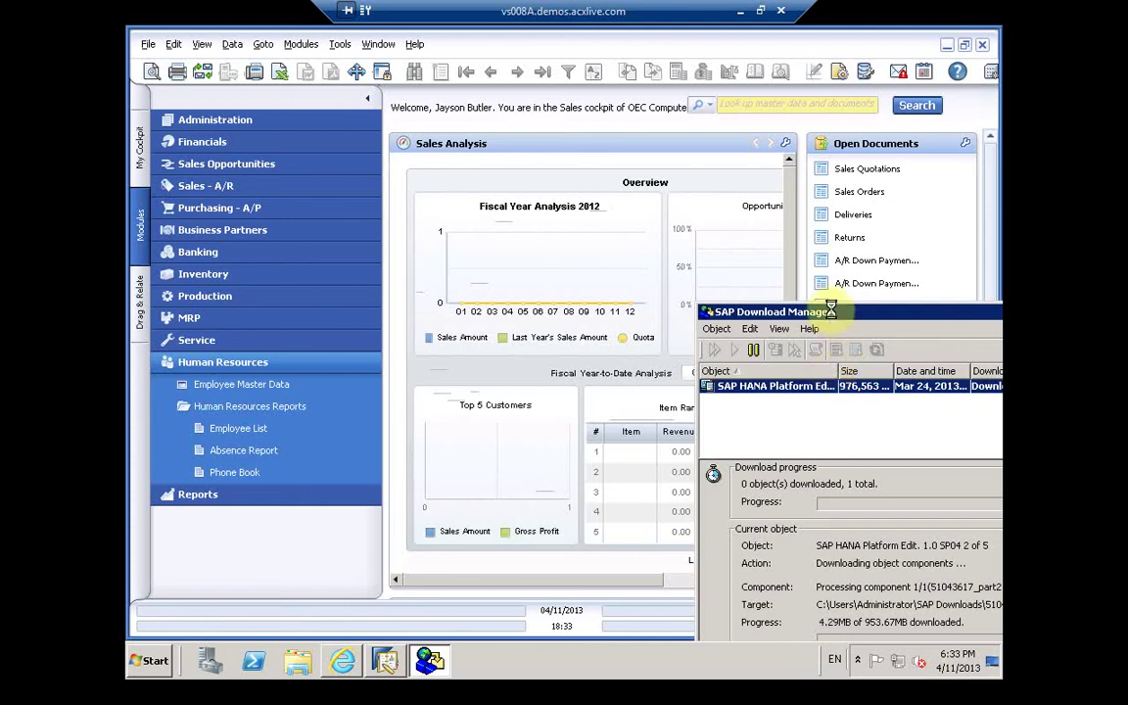
{"action": "left_click_drag", "start_coordinate": [830, 316], "coordinate": [761, 199]}
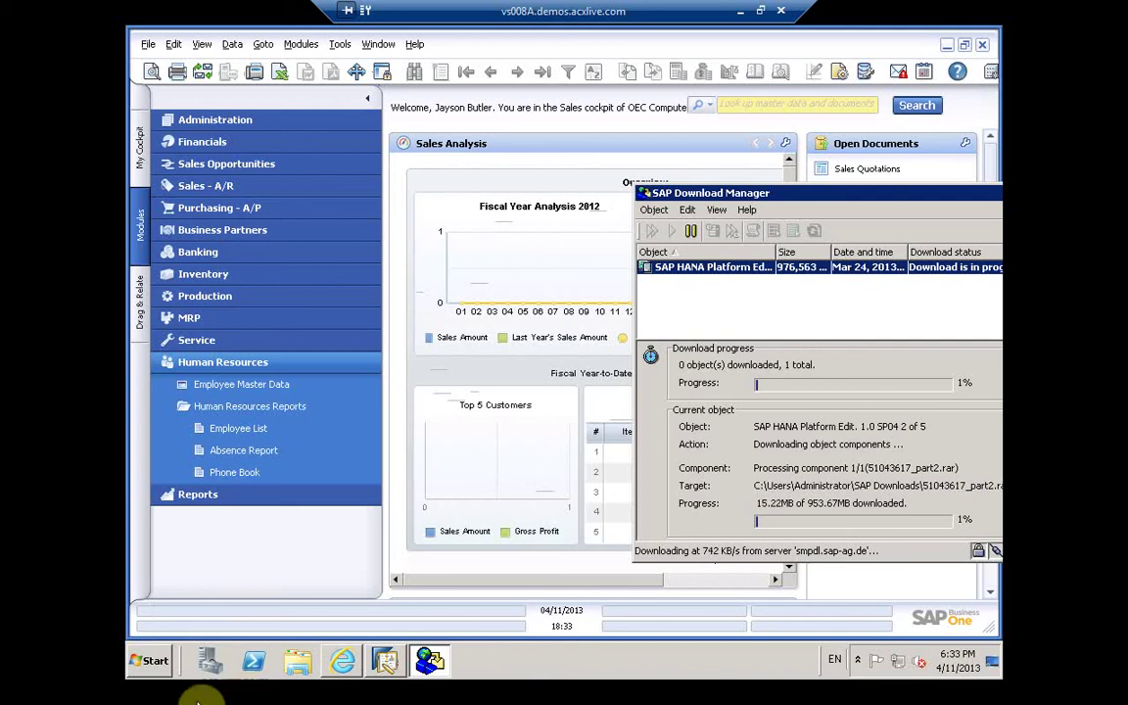
{"action": "left_click", "coordinate": [157, 663]}
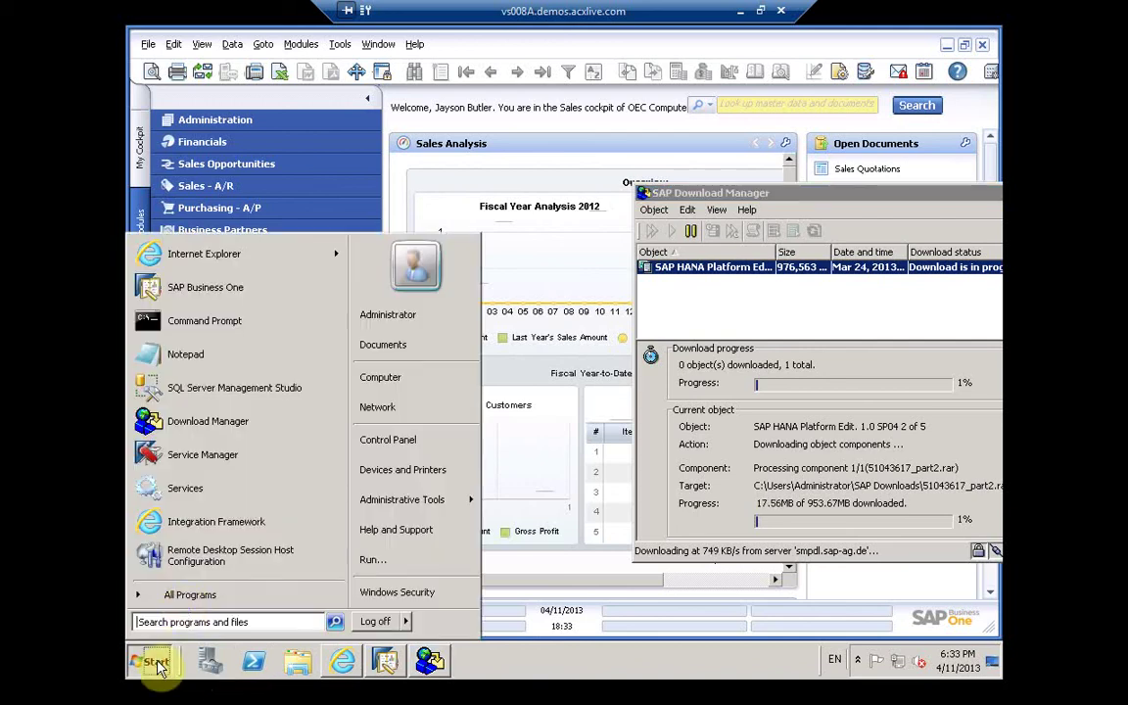
Step: Expand the SAP Business One, Server Tools, Integration solution and Administrative Tools program folders
{"action": "left_click", "coordinate": [189, 594]}
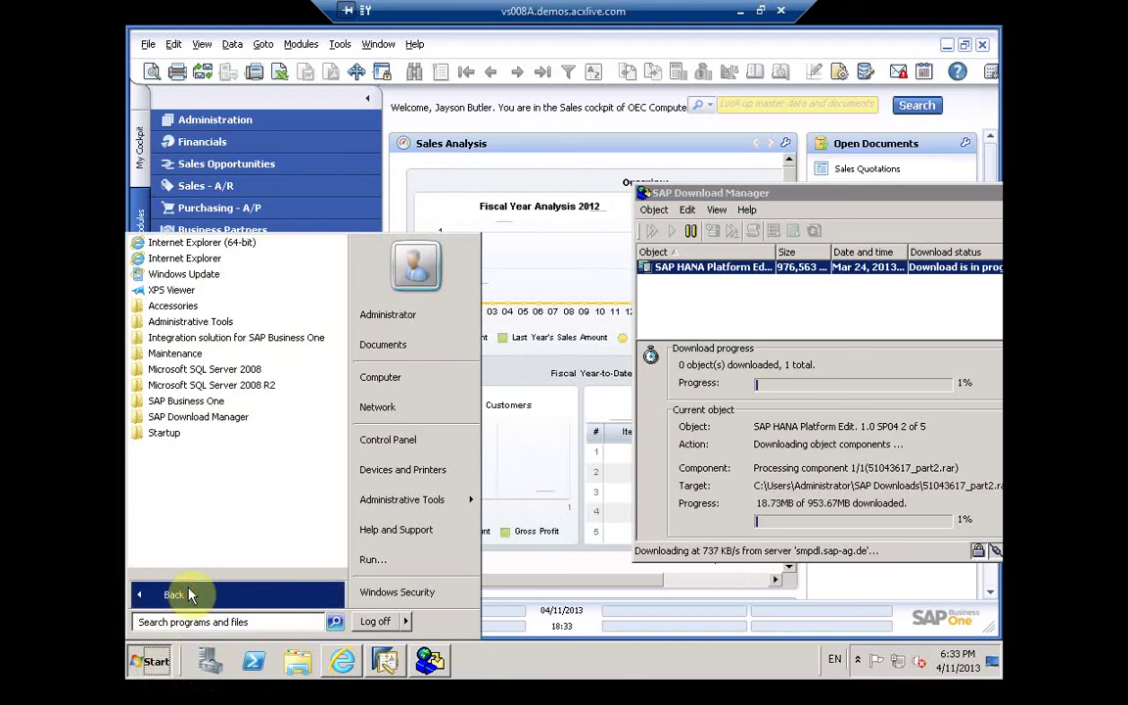
{"action": "left_click", "coordinate": [186, 402]}
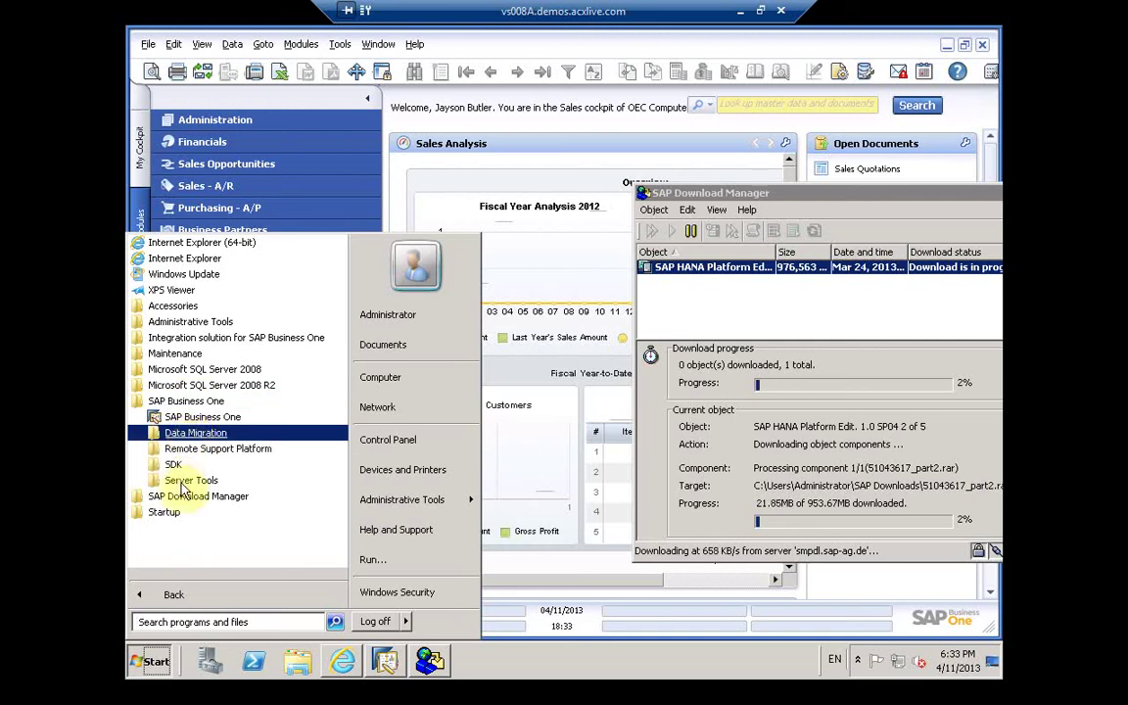
{"action": "left_click", "coordinate": [191, 482]}
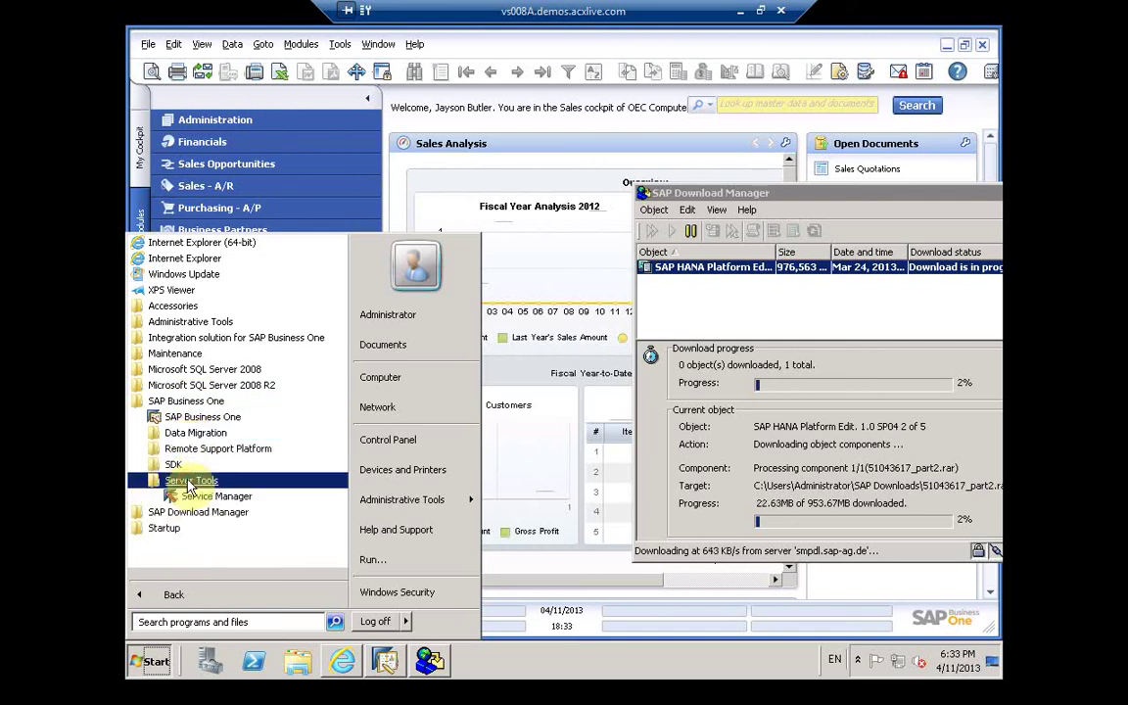
{"action": "left_click", "coordinate": [211, 338]}
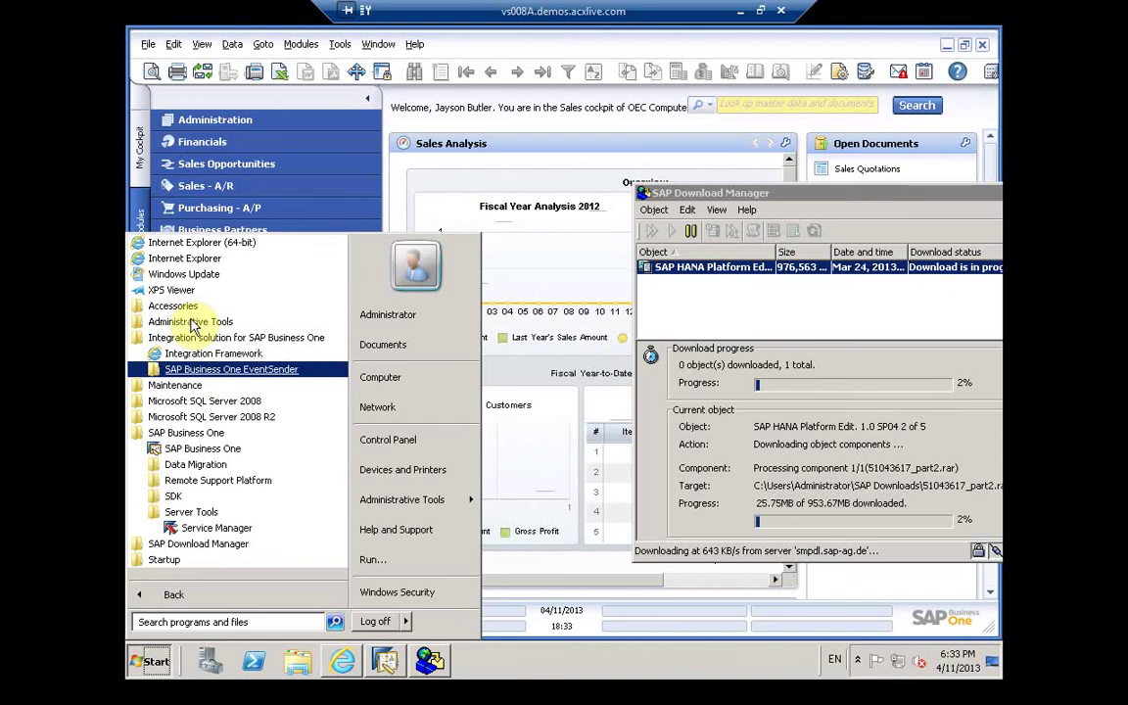
{"action": "left_click", "coordinate": [192, 322]}
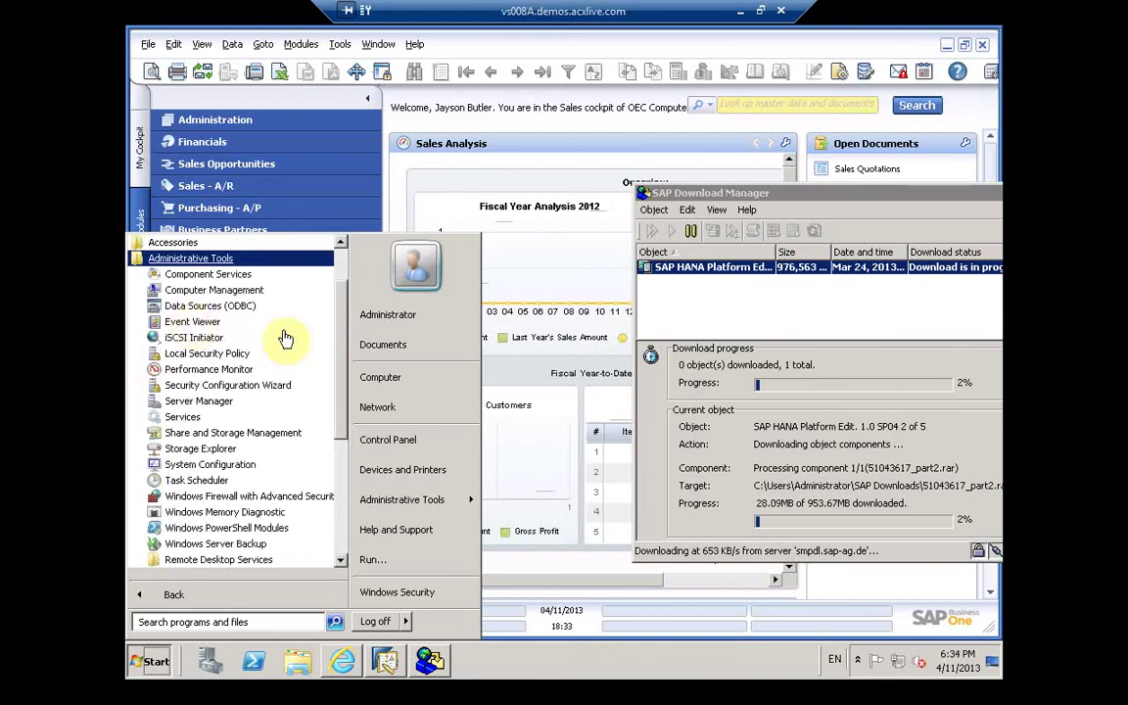
{"action": "left_click", "coordinate": [208, 258]}
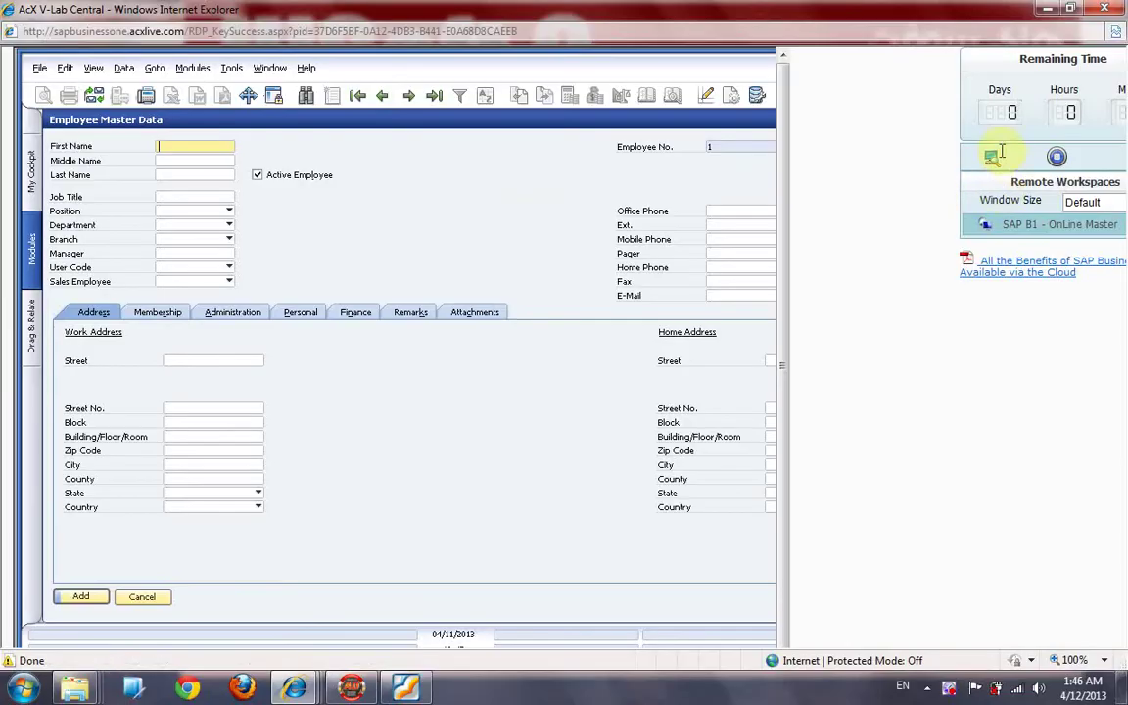
Step: Back in SAP Business One, close Employee Master Data and cancel Users - Setup without saving
{"action": "left_click", "coordinate": [993, 156]}
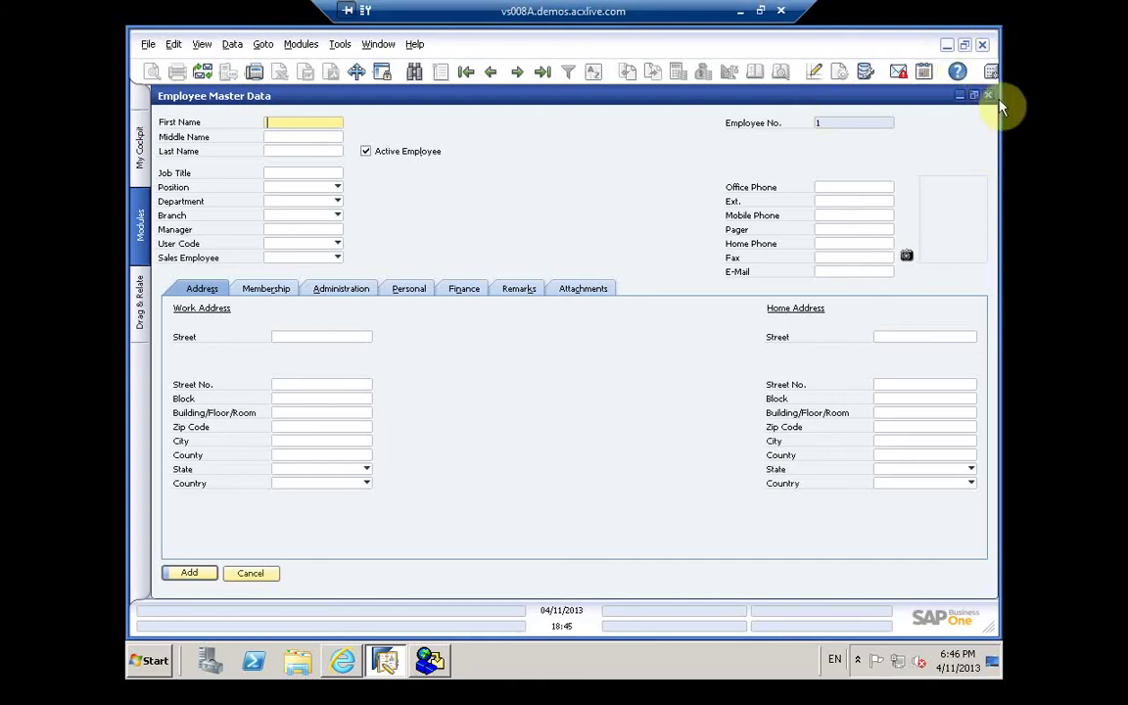
{"action": "left_click", "coordinate": [987, 95]}
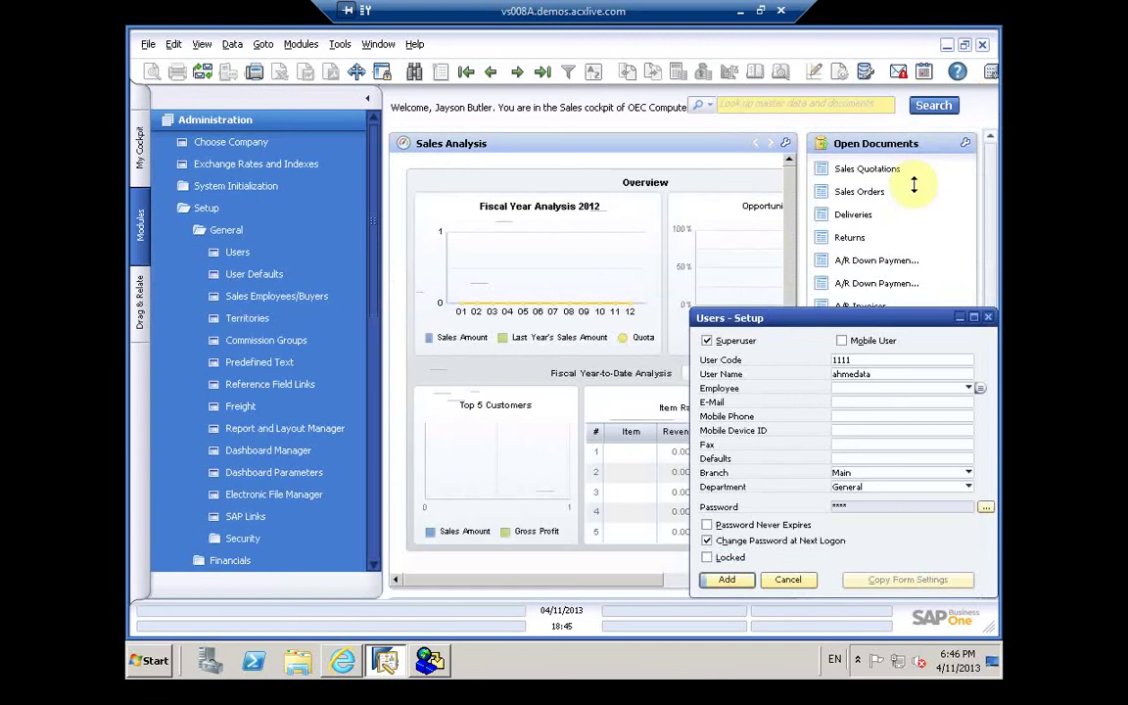
{"action": "left_click", "coordinate": [986, 319]}
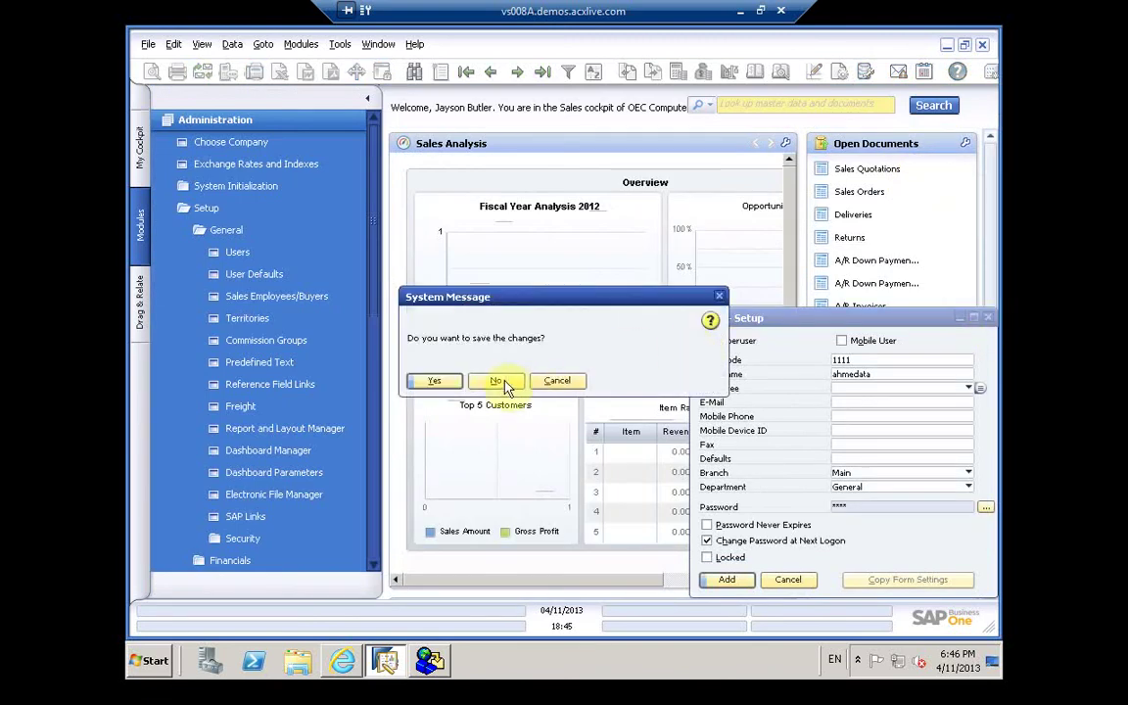
{"action": "left_click", "coordinate": [496, 384]}
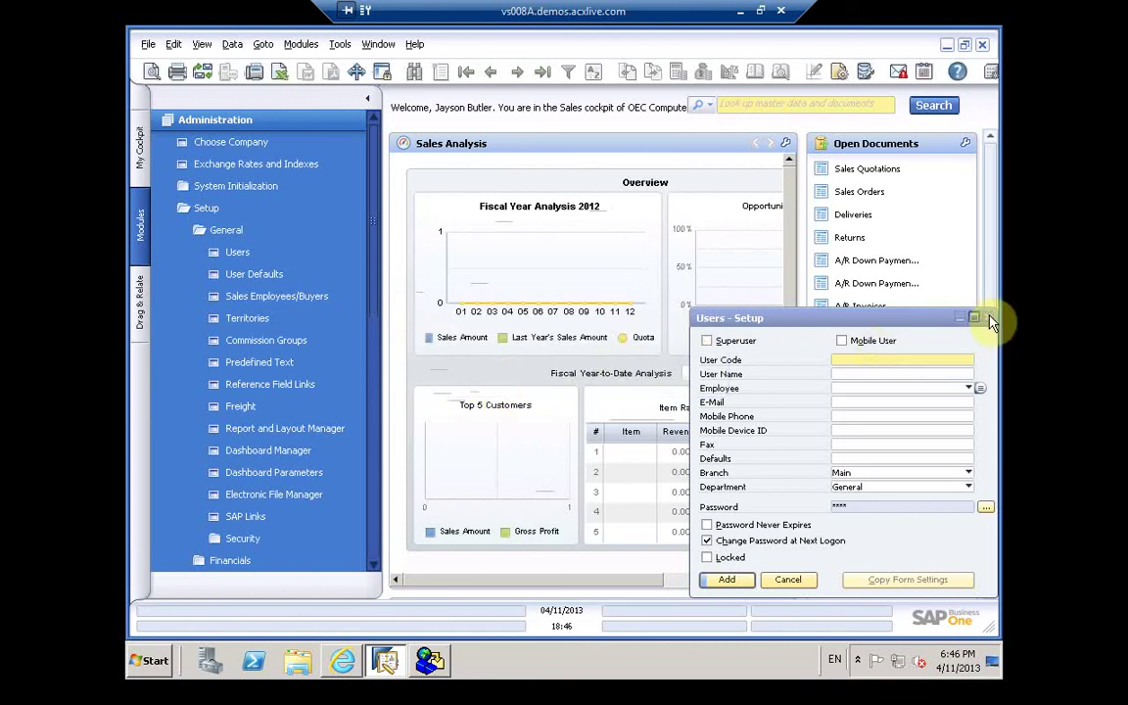
{"action": "left_click", "coordinate": [788, 580]}
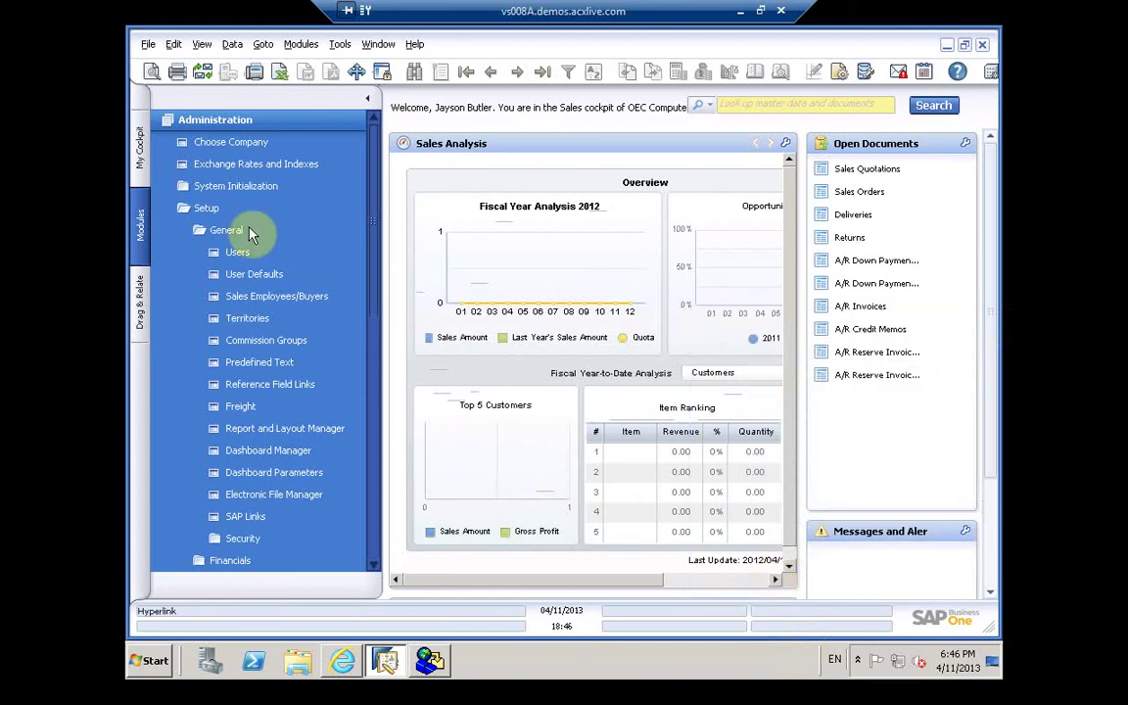
Step: Open the Users setup form via Administration > Setup > General
{"action": "left_click", "coordinate": [192, 122]}
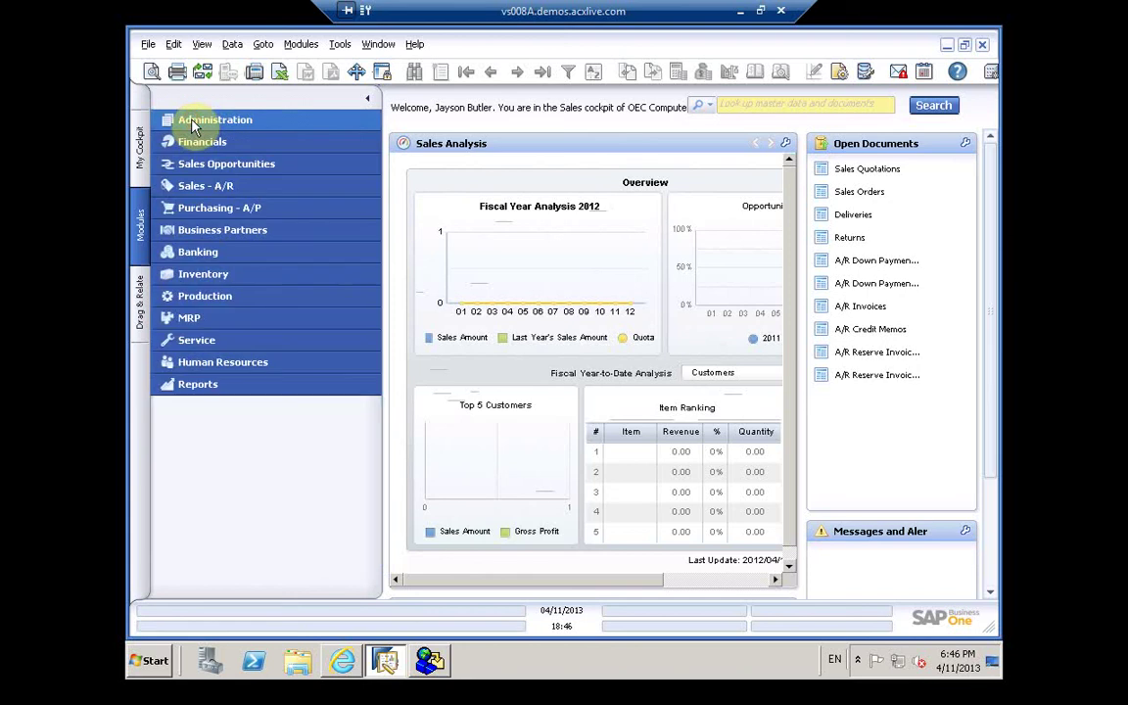
{"action": "left_click", "coordinate": [192, 122]}
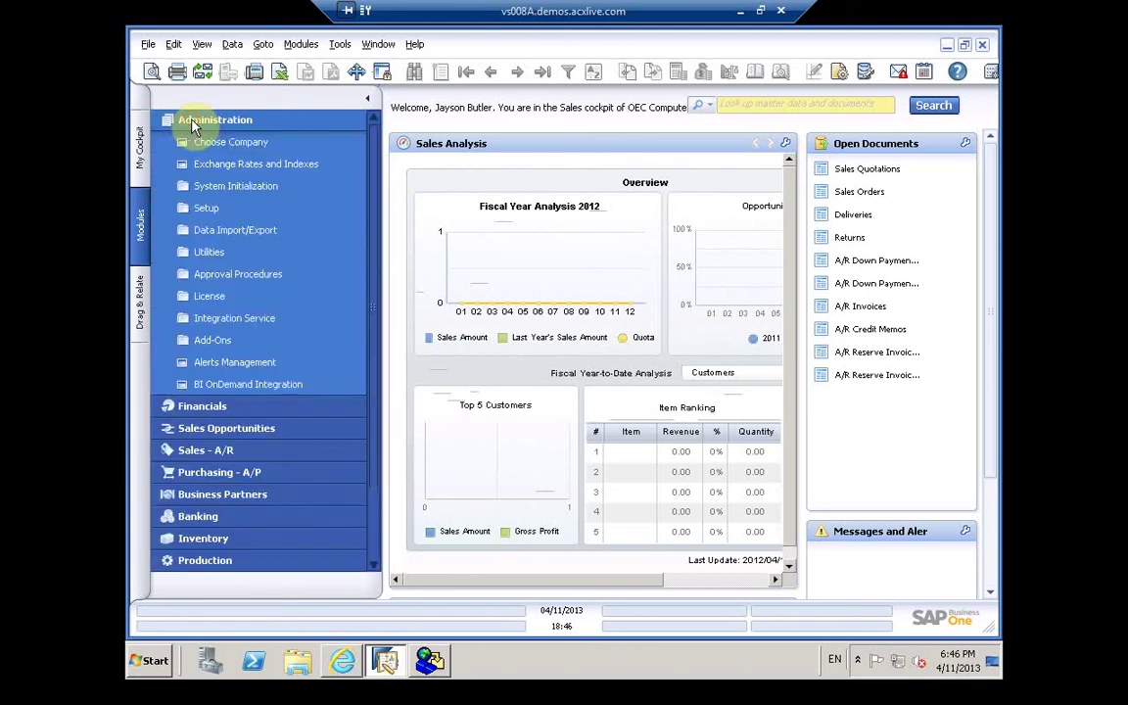
{"action": "left_click", "coordinate": [207, 210]}
{"action": "left_click", "coordinate": [221, 232]}
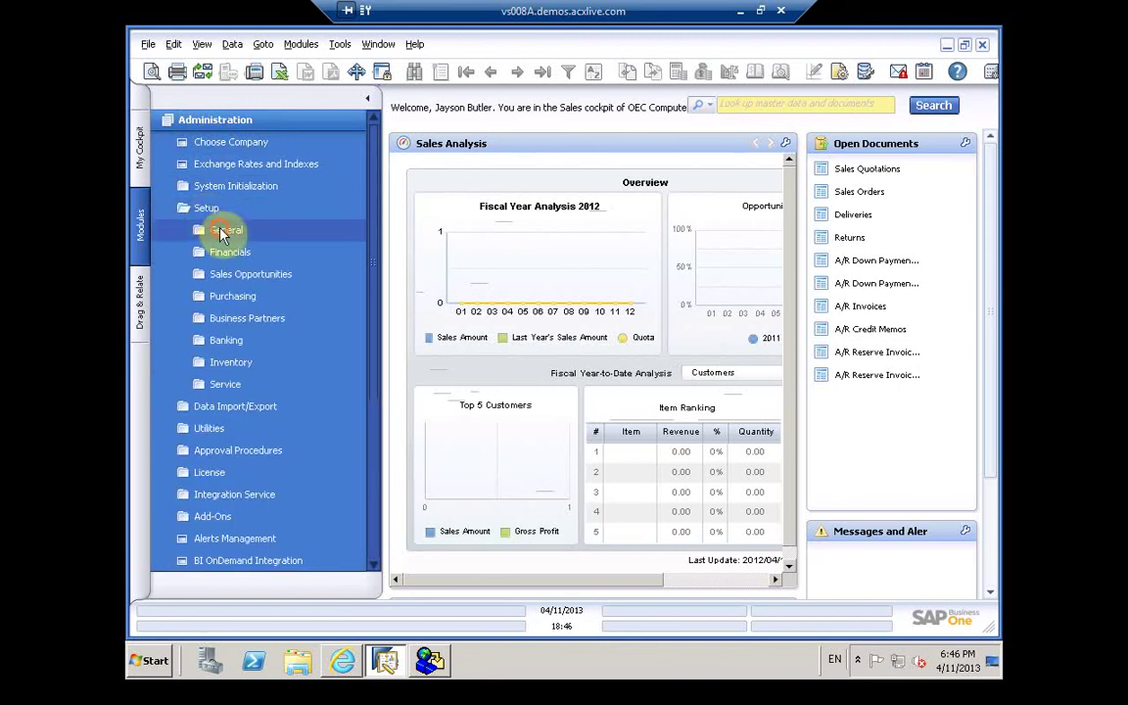
{"action": "left_click", "coordinate": [233, 254]}
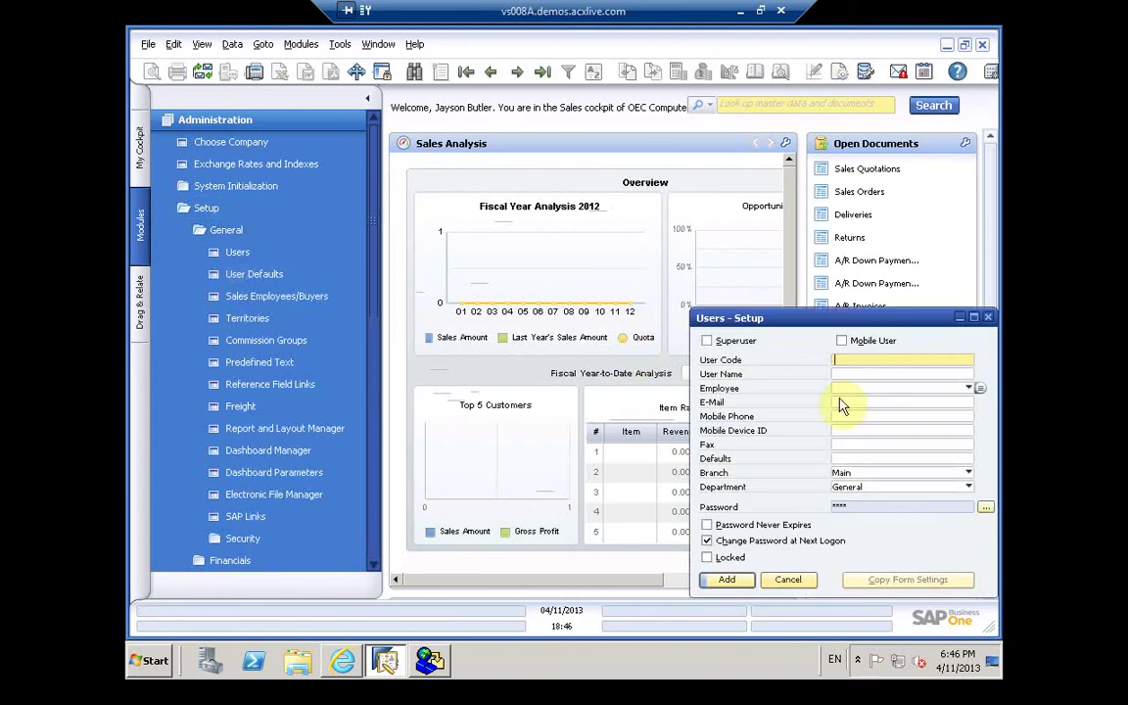
Step: Make the new user a superuser, enter its user code and user name, and list employees to link
{"action": "left_click", "coordinate": [707, 341]}
{"action": "type", "text": "ah"}
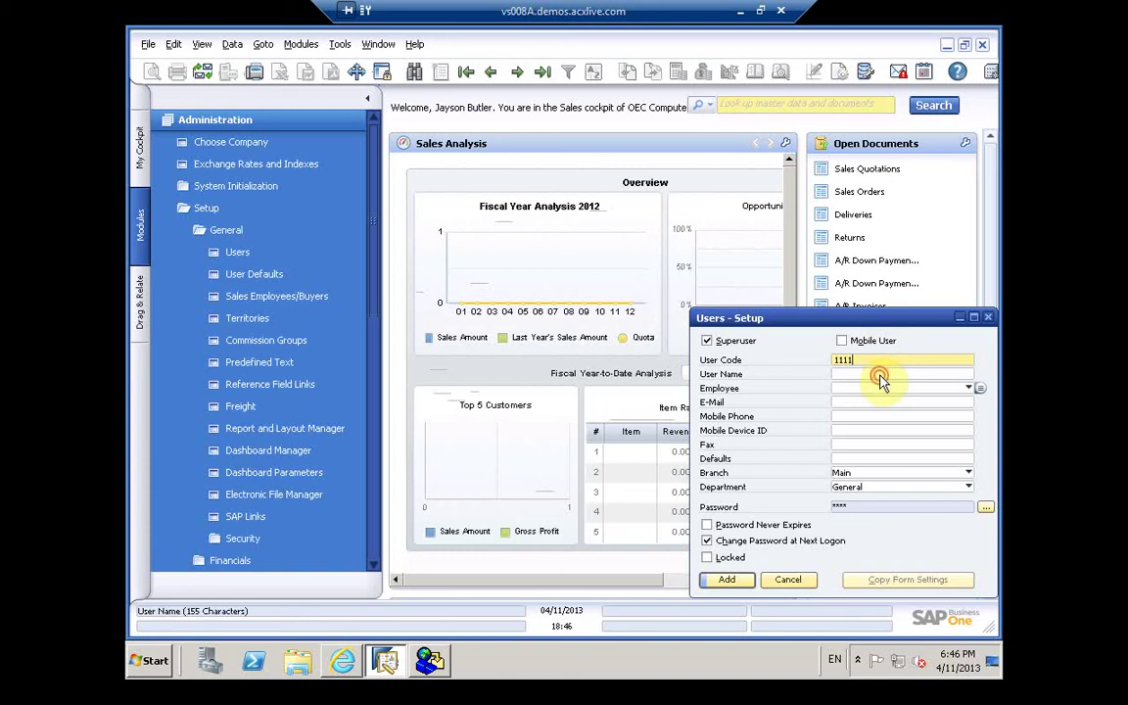
{"action": "left_click", "coordinate": [881, 374]}
{"action": "type", "text": "ahmed"}
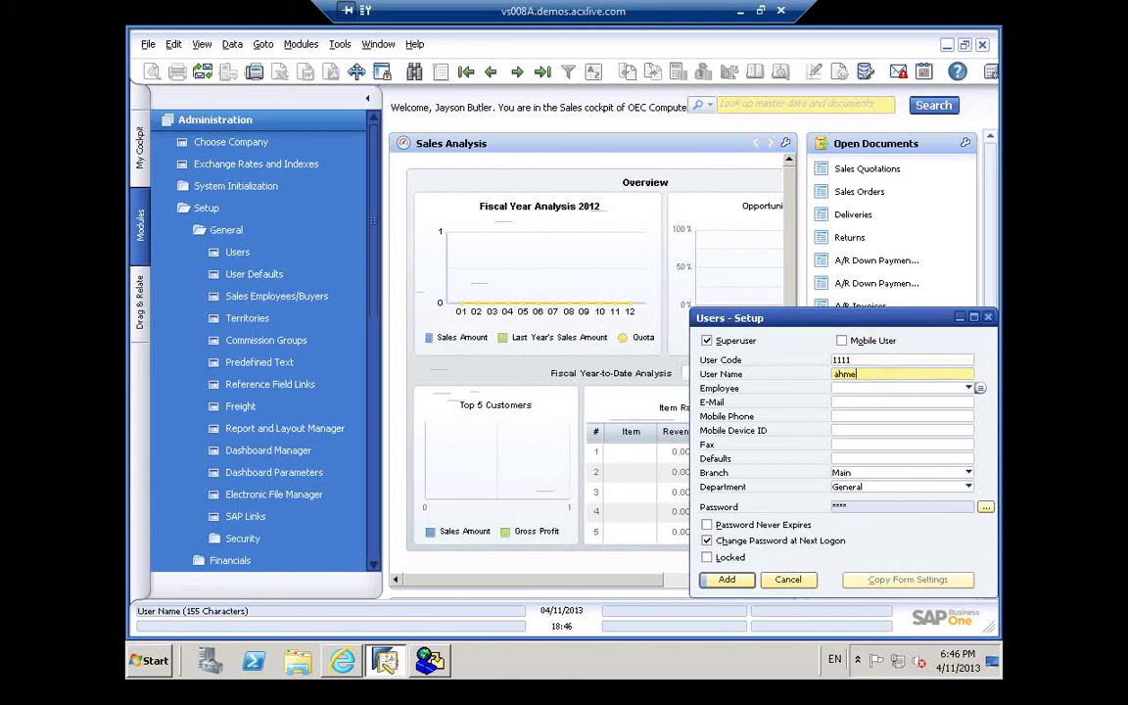
{"action": "left_click", "coordinate": [980, 389]}
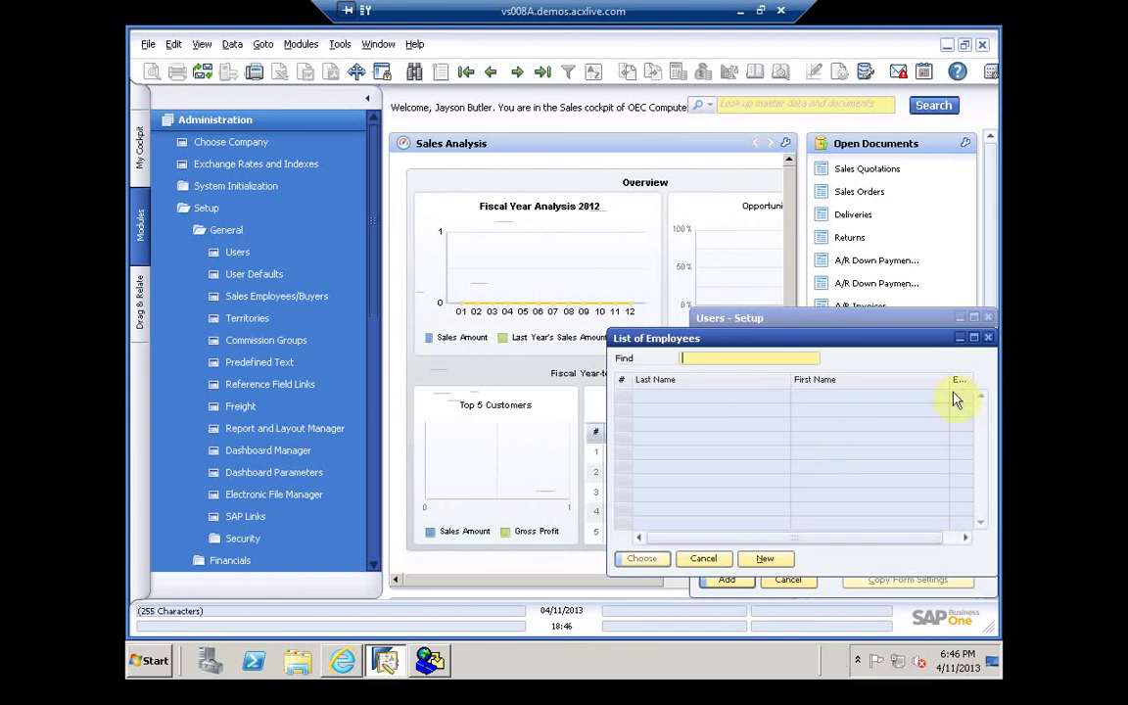
Step: Create a new employee record and enter the employee's first, middle and last names
{"action": "left_click", "coordinate": [765, 559]}
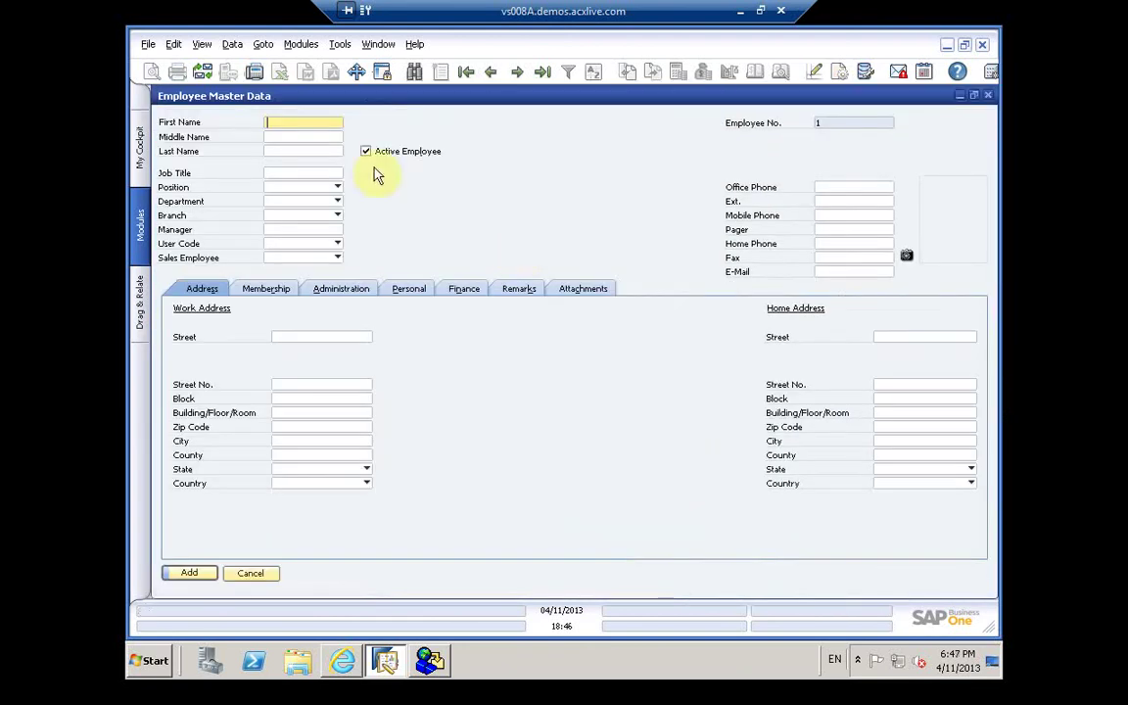
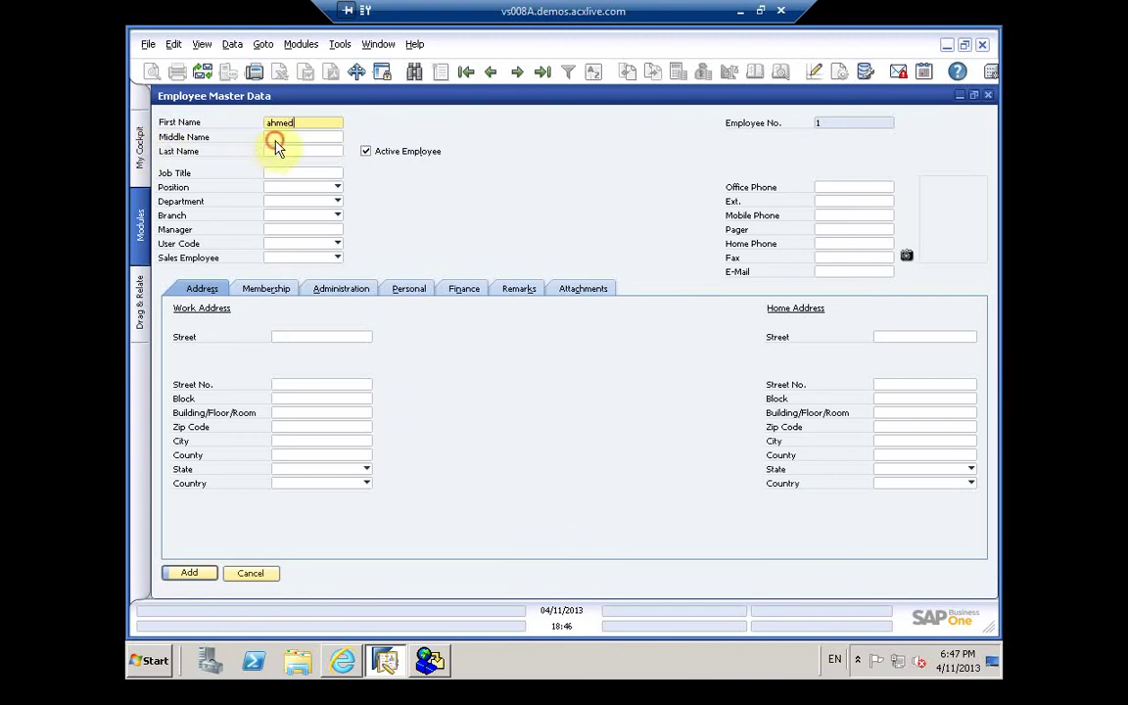
{"action": "left_click", "coordinate": [276, 143]}
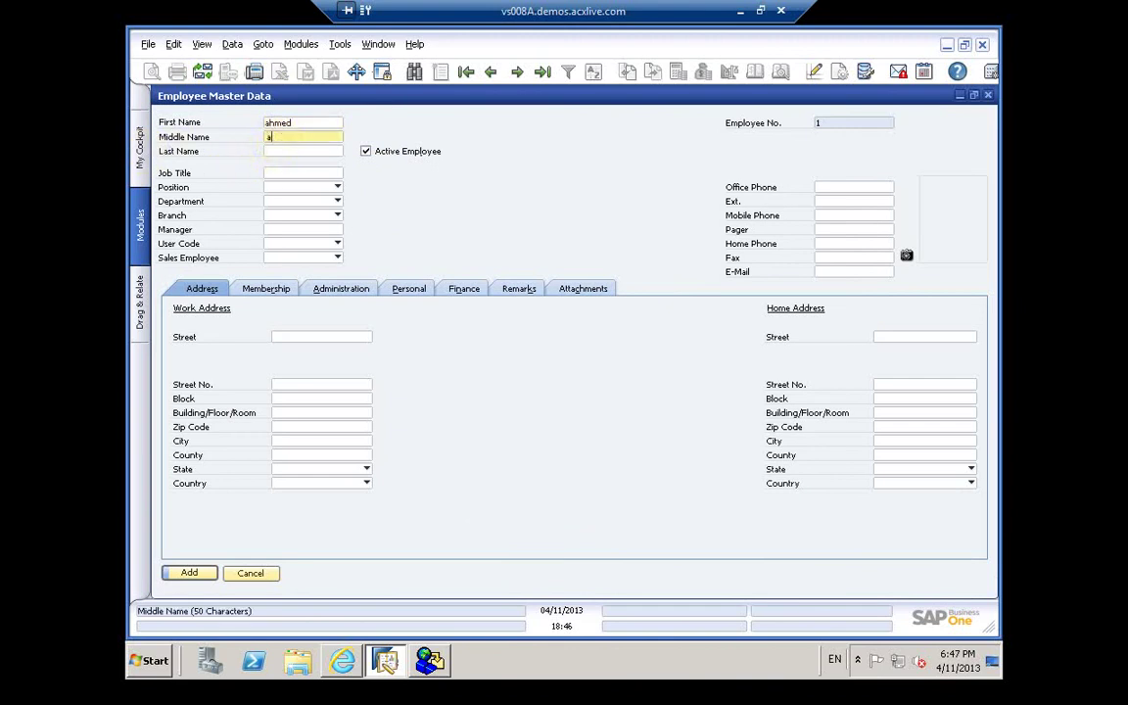
{"action": "left_click", "coordinate": [277, 154]}
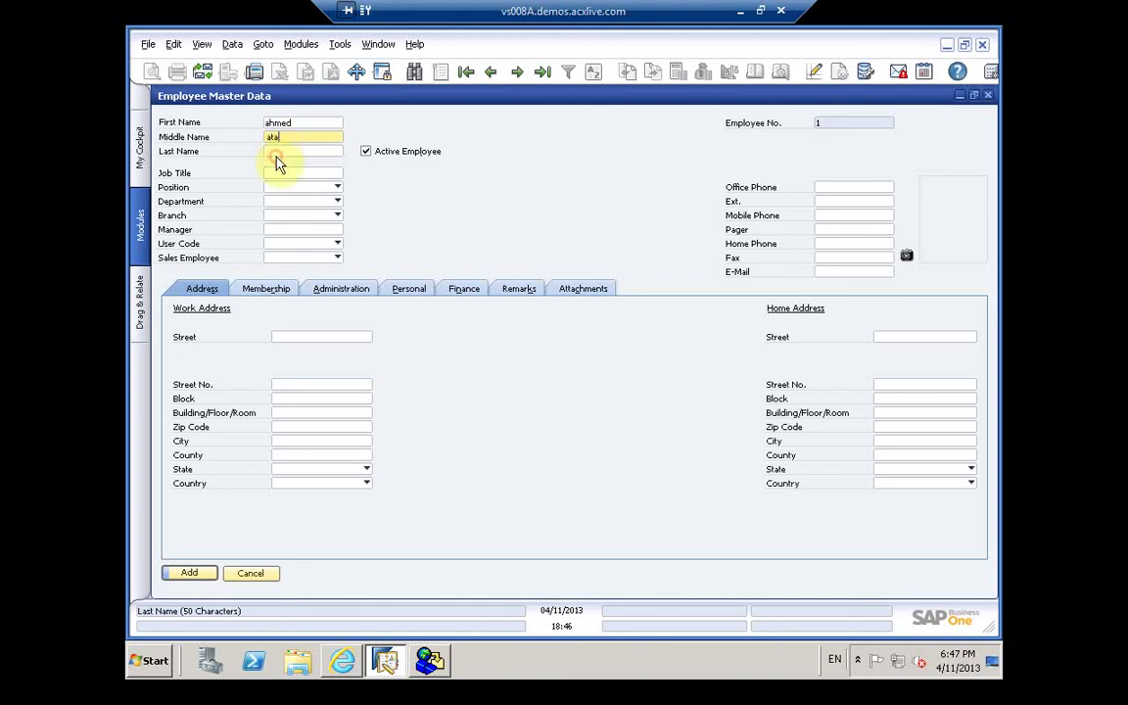
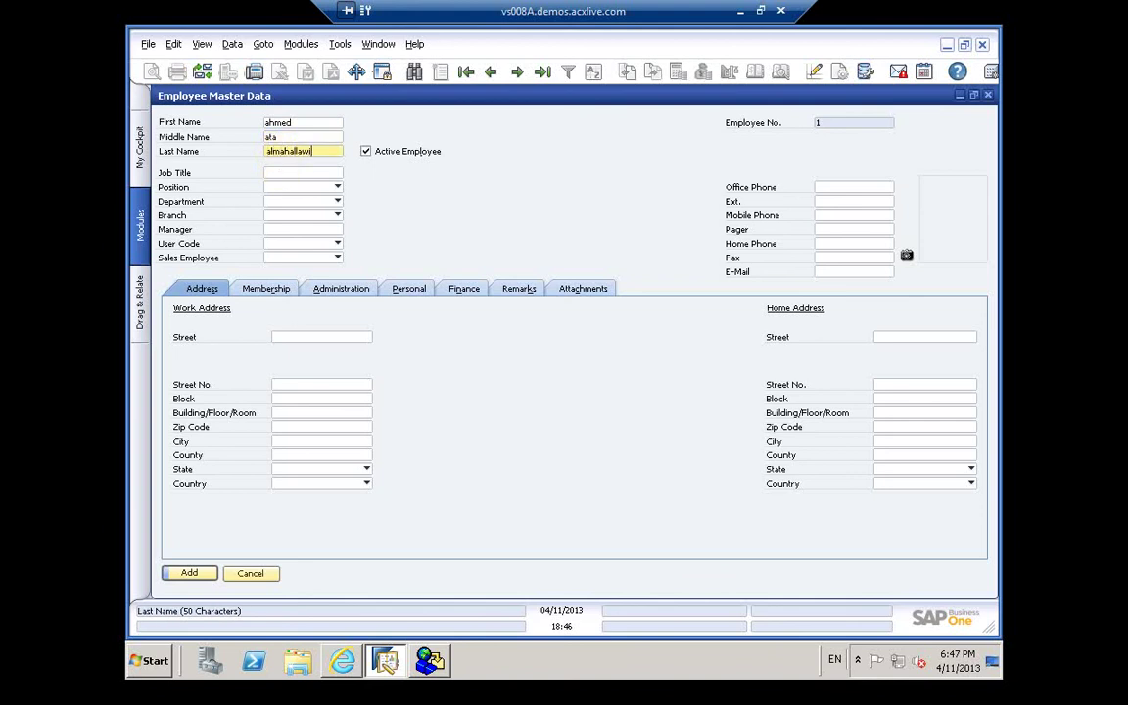
Step: Enter the job title HR Manager and choose Define New from the Position list
{"action": "left_click", "coordinate": [288, 173]}
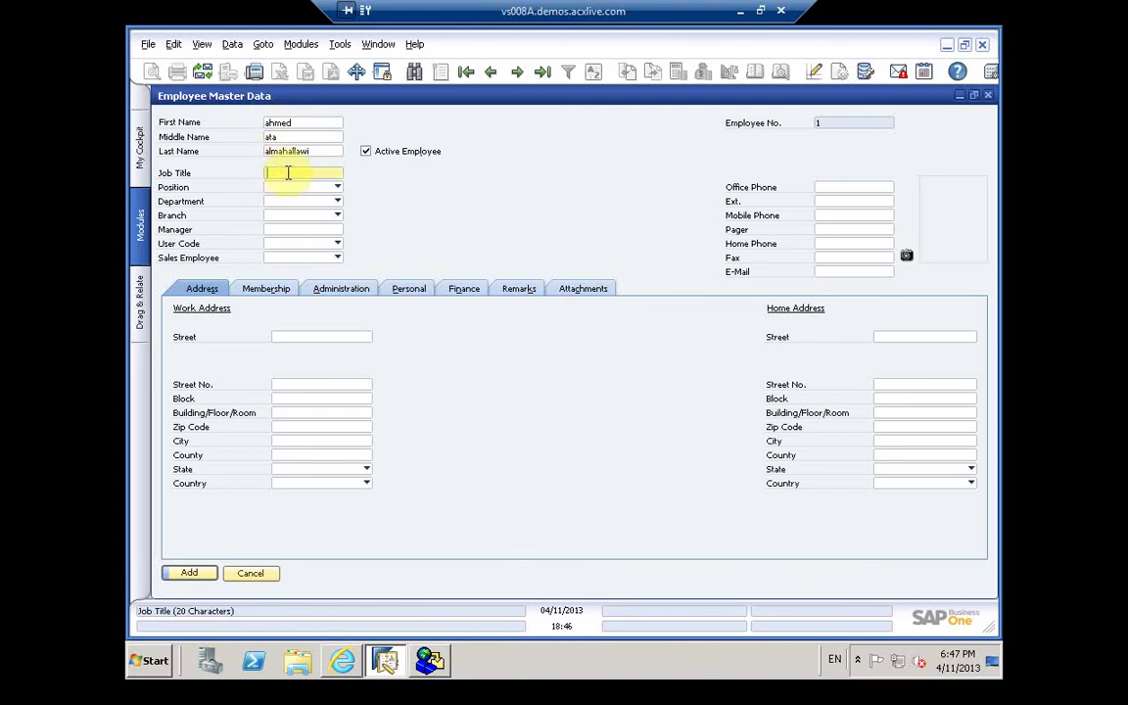
{"action": "type", "text": "Man"}
{"action": "type", "text": "ager"}
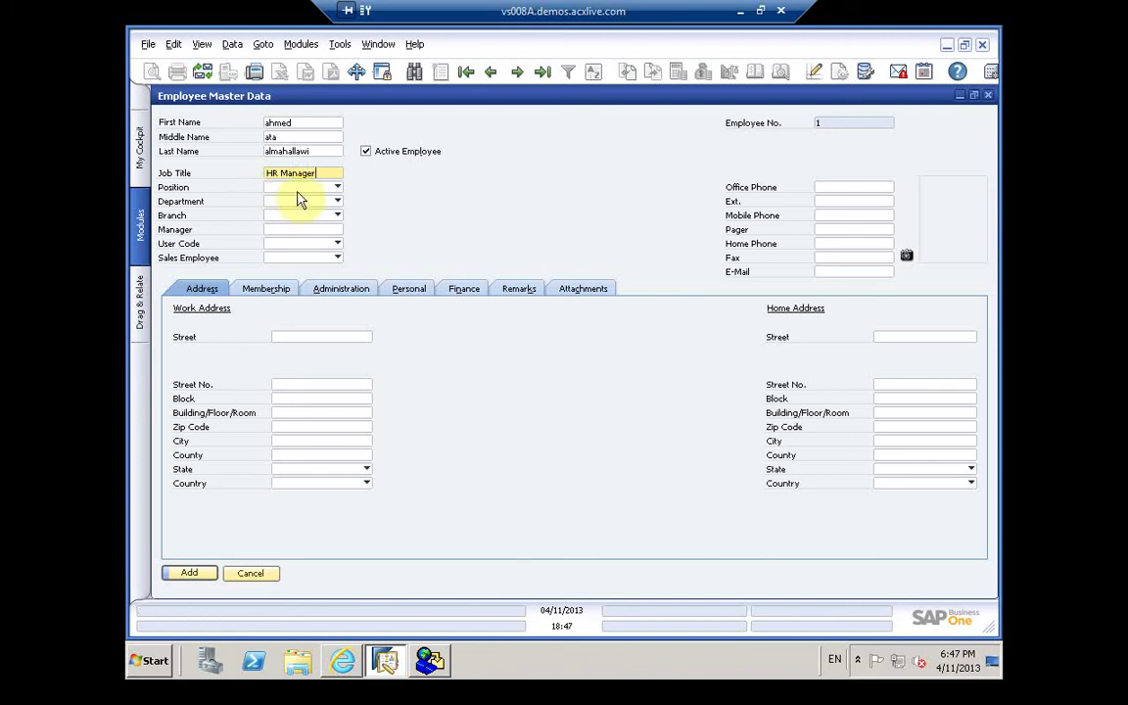
{"action": "left_click", "coordinate": [298, 188]}
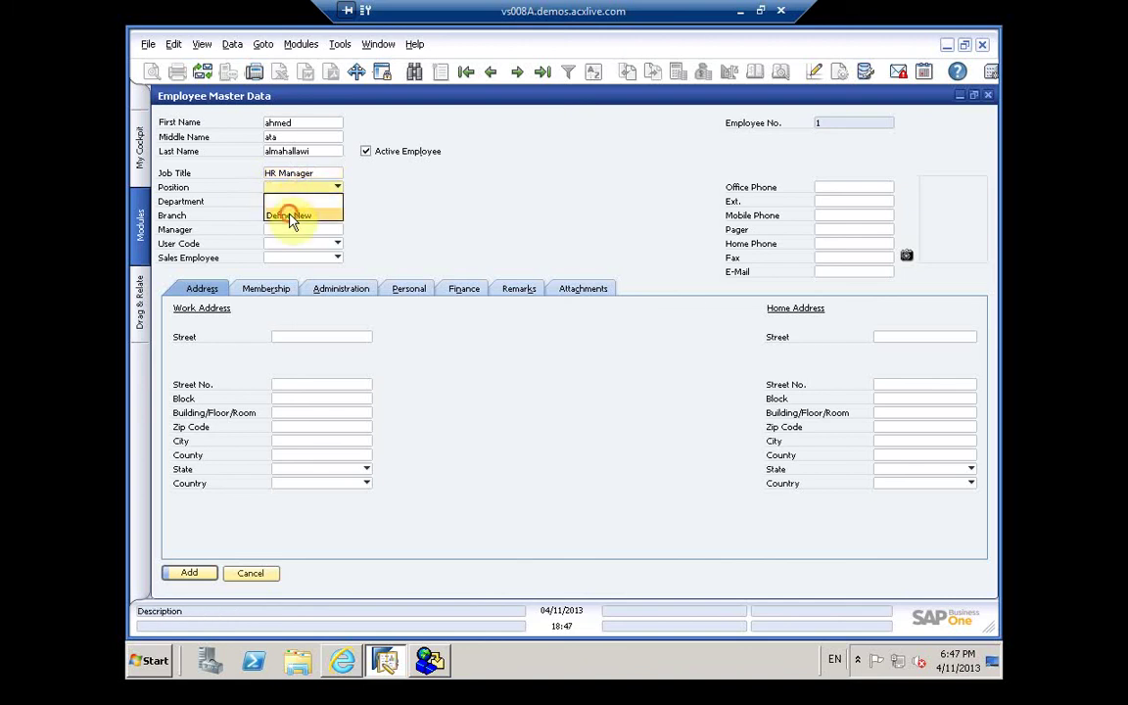
{"action": "left_click", "coordinate": [290, 215]}
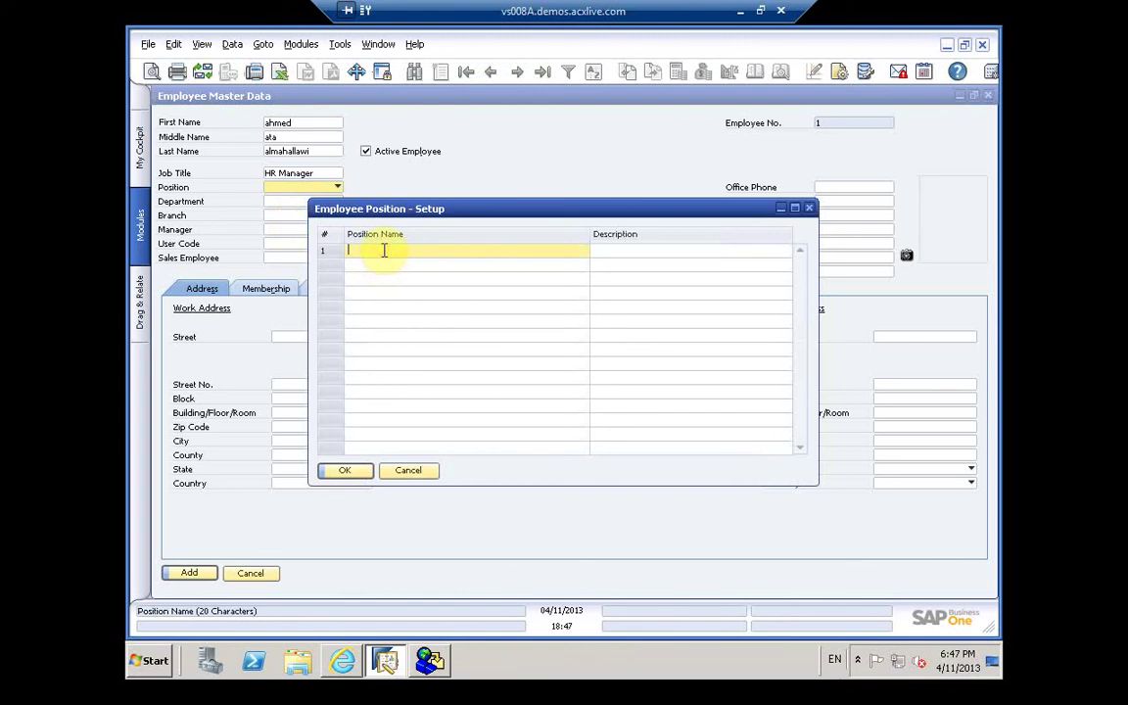
Step: Add a Manager position described as Manager HR and assign it to the employee
{"action": "type", "text": "Manage"}
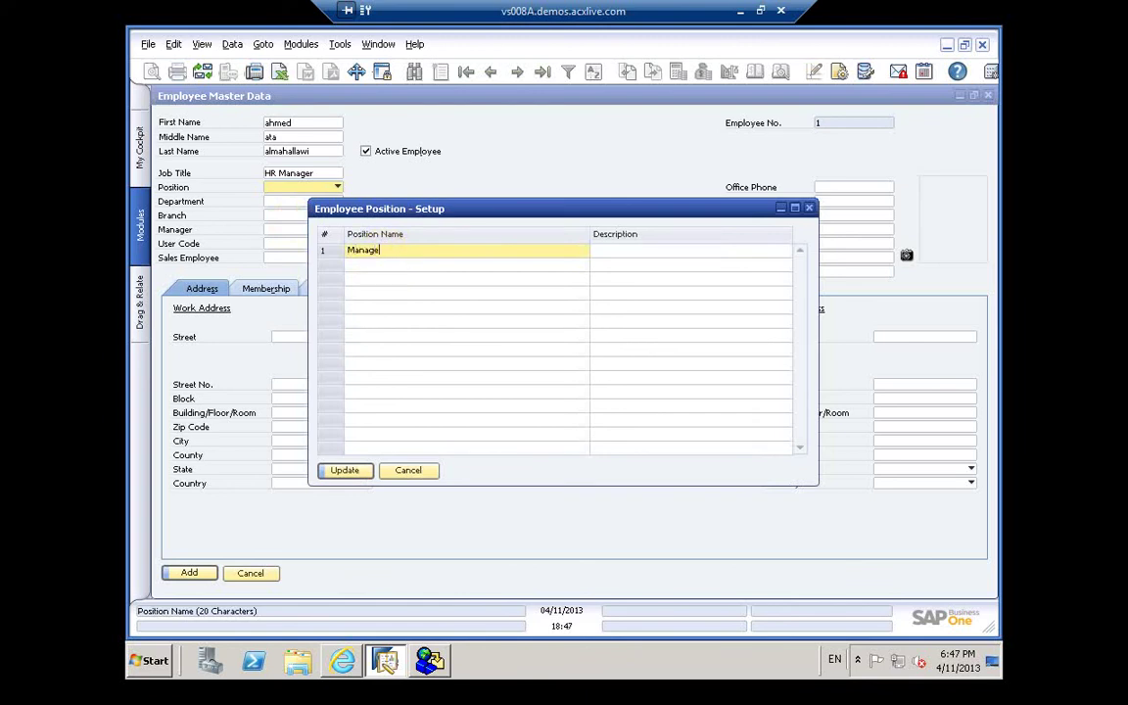
{"action": "type", "text": "r"}
{"action": "left_click", "coordinate": [642, 252]}
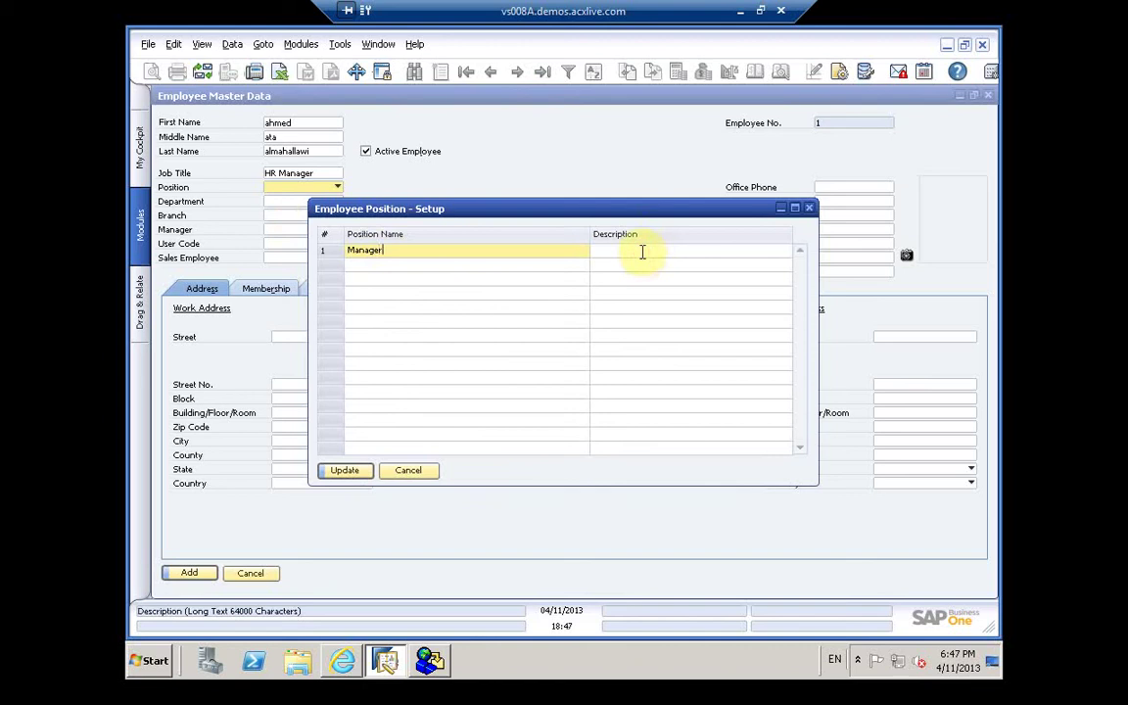
{"action": "type", "text": "Manager HR"}
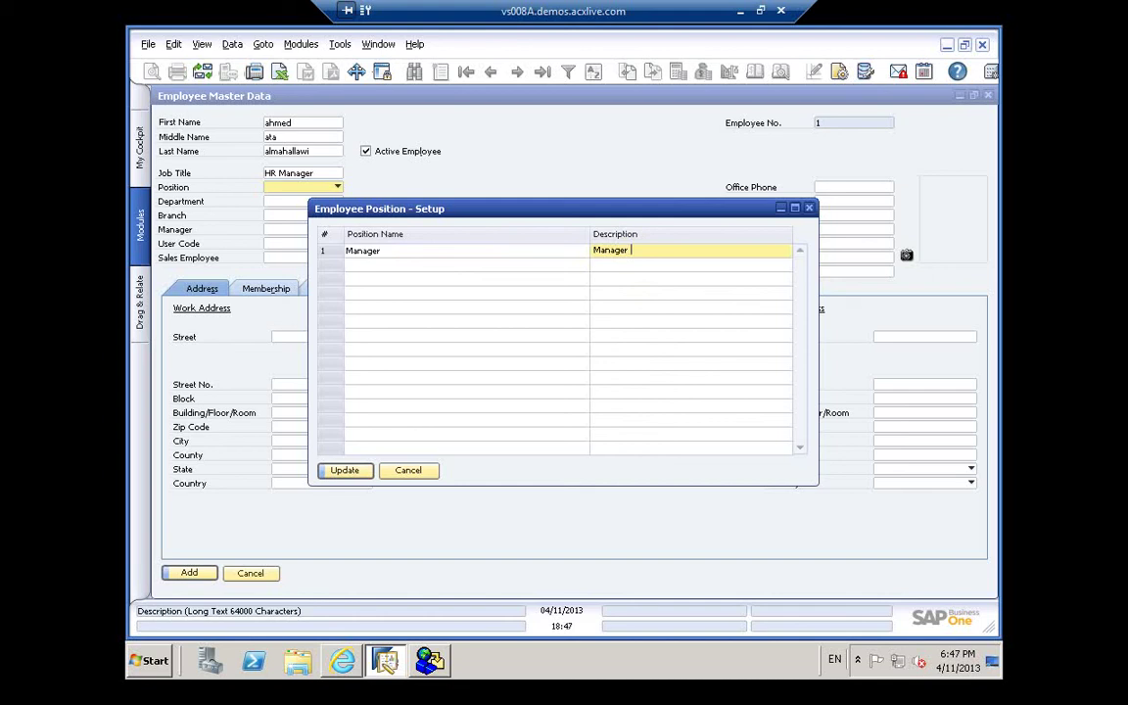
{"action": "left_click", "coordinate": [336, 471]}
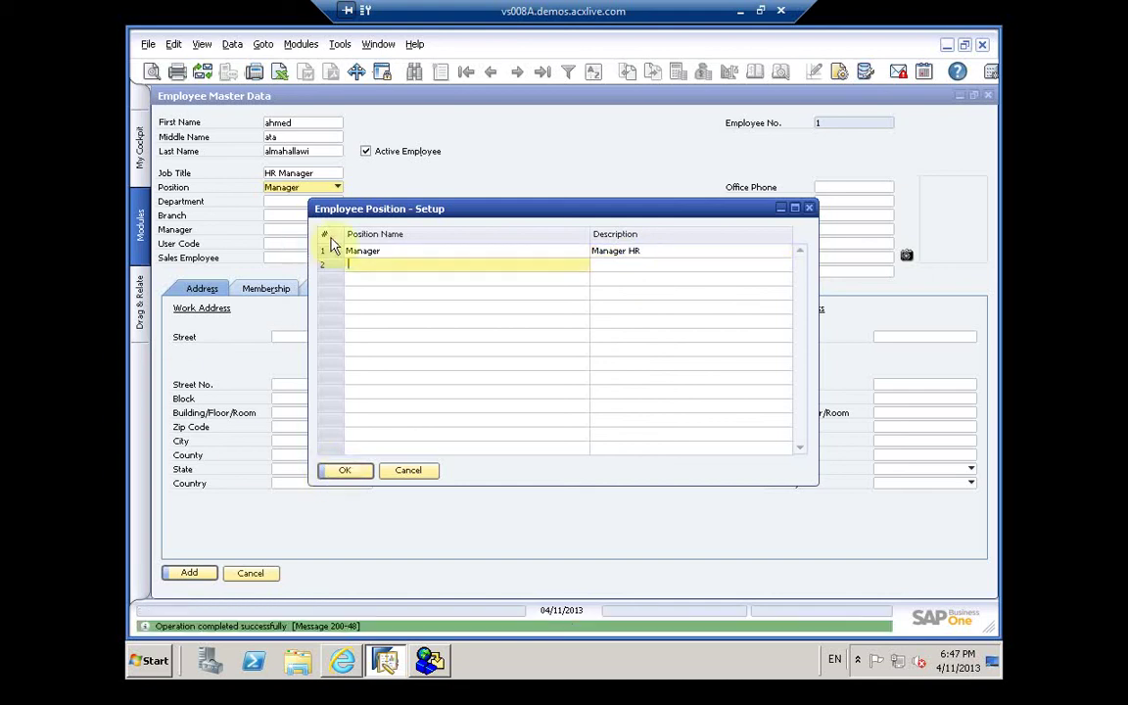
{"action": "left_click", "coordinate": [363, 472]}
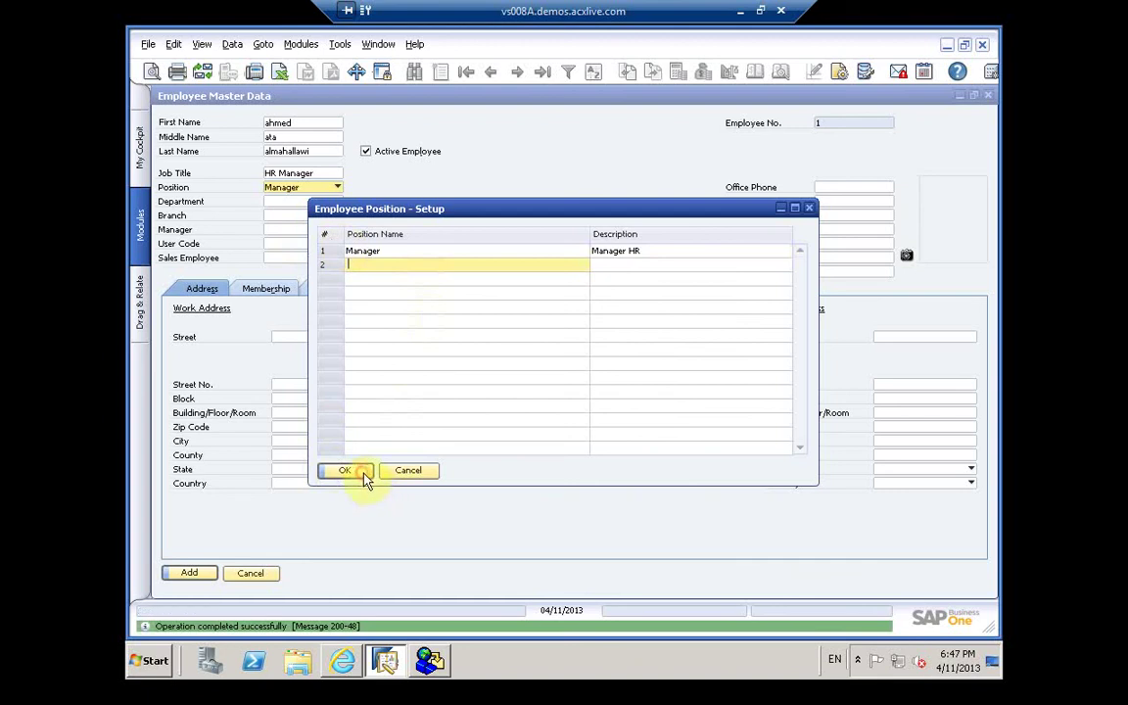
{"action": "left_click", "coordinate": [297, 202]}
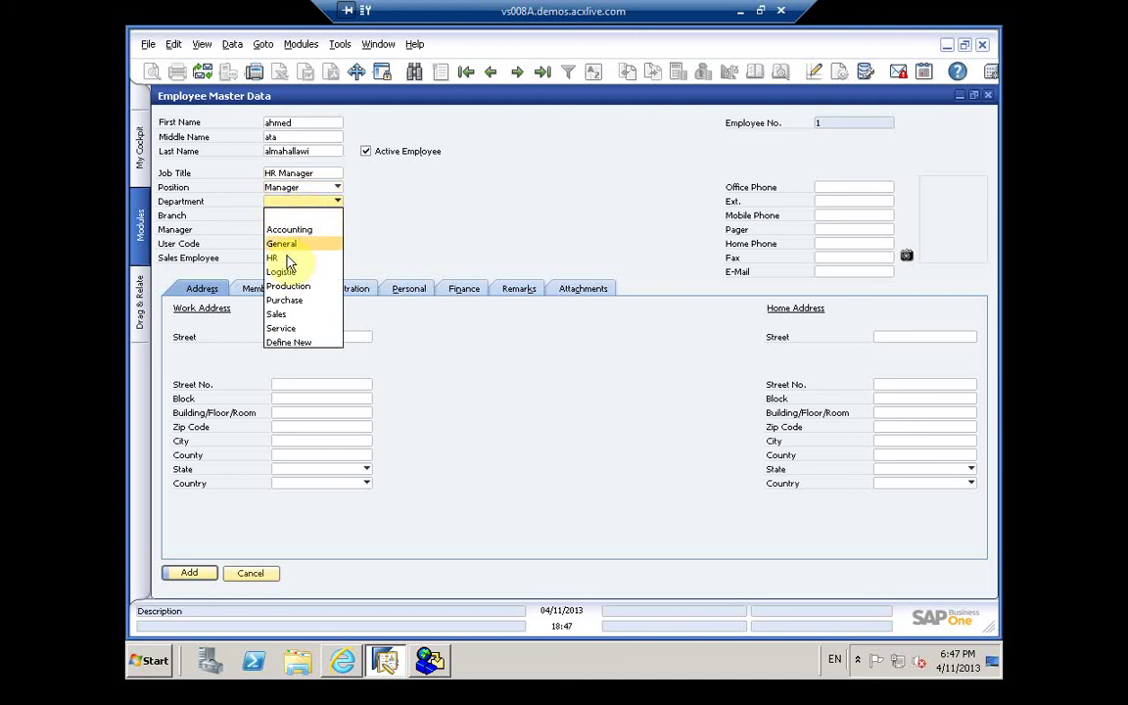
Step: Set the employee's department to HR and bring up the branch list
{"action": "left_click", "coordinate": [286, 259]}
{"action": "left_click", "coordinate": [289, 258]}
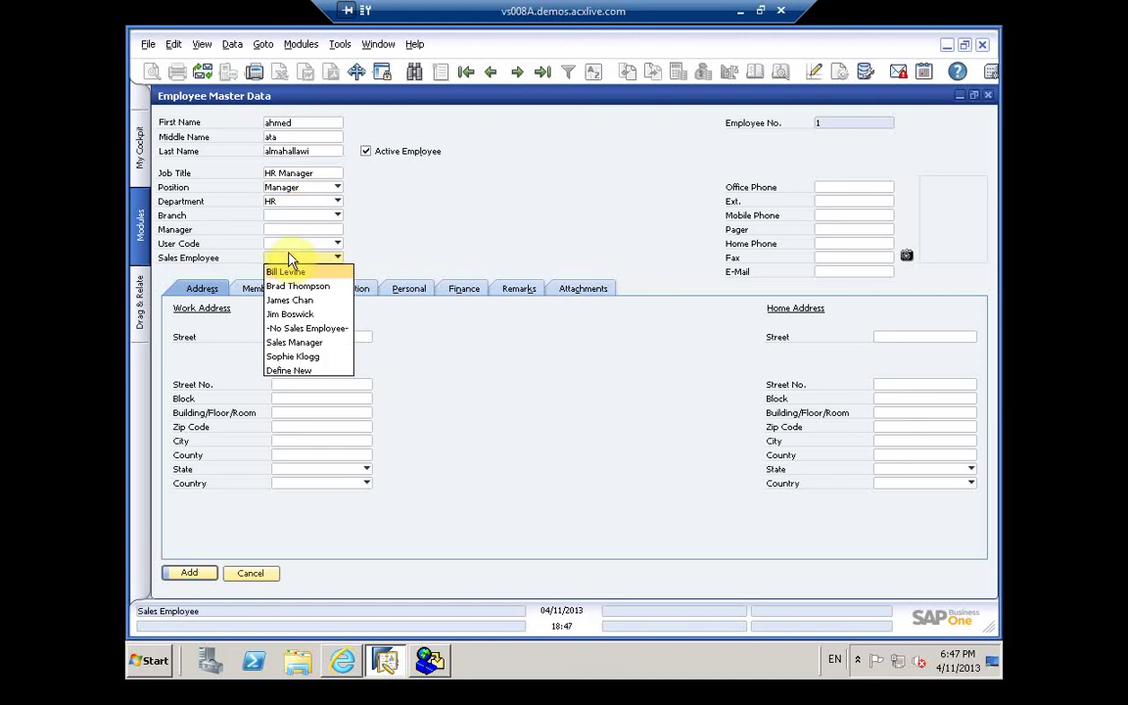
{"action": "left_click", "coordinate": [290, 218]}
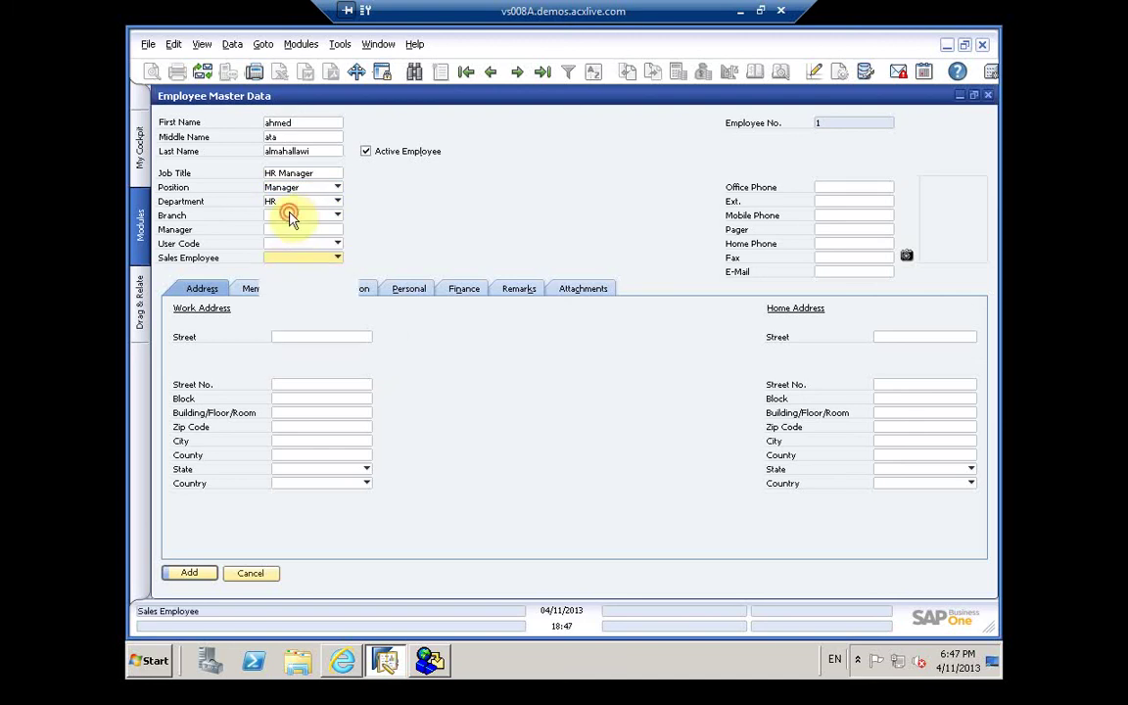
{"action": "left_click", "coordinate": [289, 218]}
{"action": "left_click", "coordinate": [289, 219]}
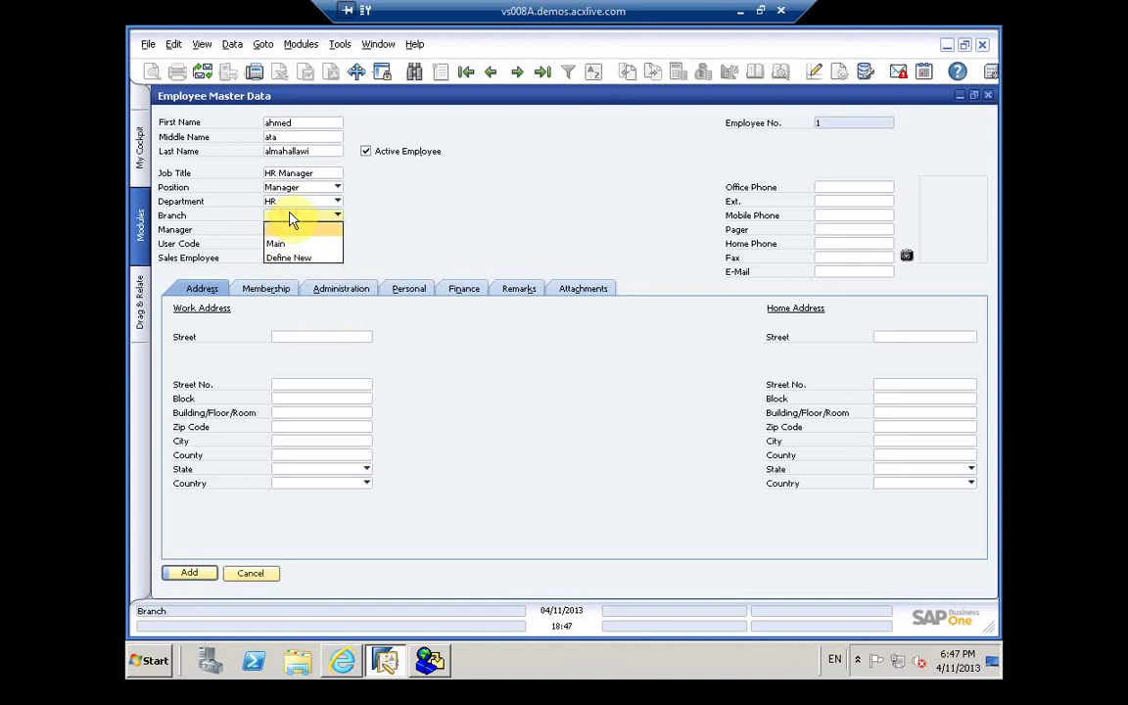
Step: Create branch 'G' described 'Gaza Branch', save it, and assign it to the employee
{"action": "left_click", "coordinate": [287, 260]}
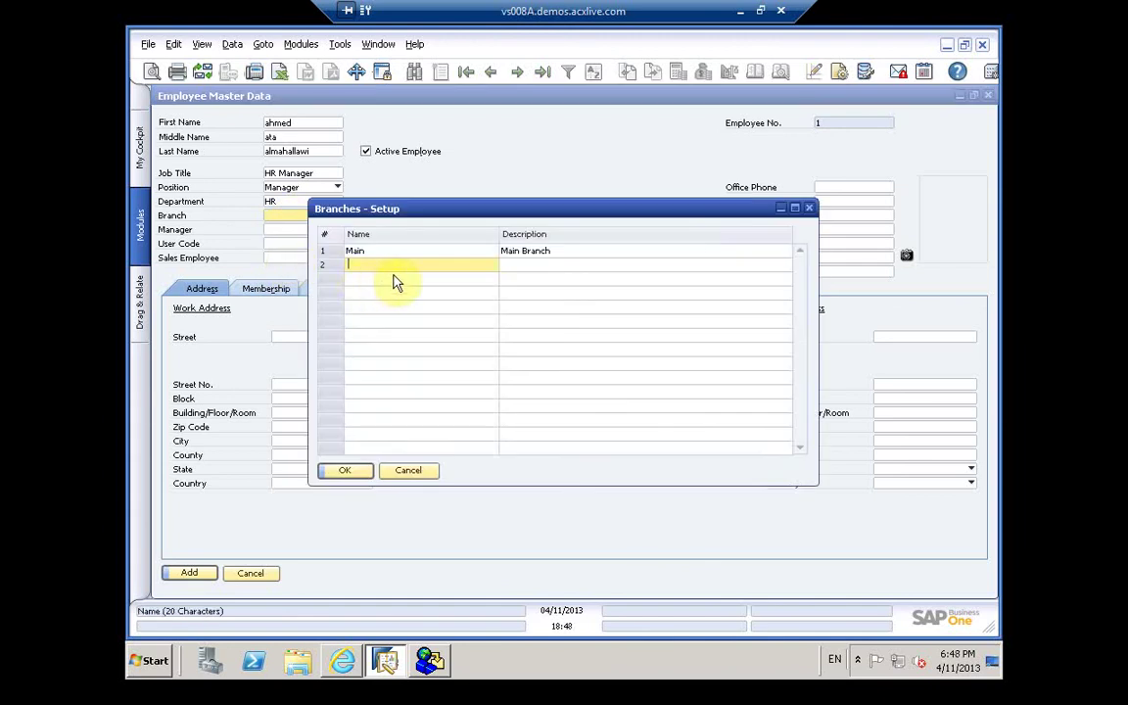
{"action": "type", "text": "Gaza"}
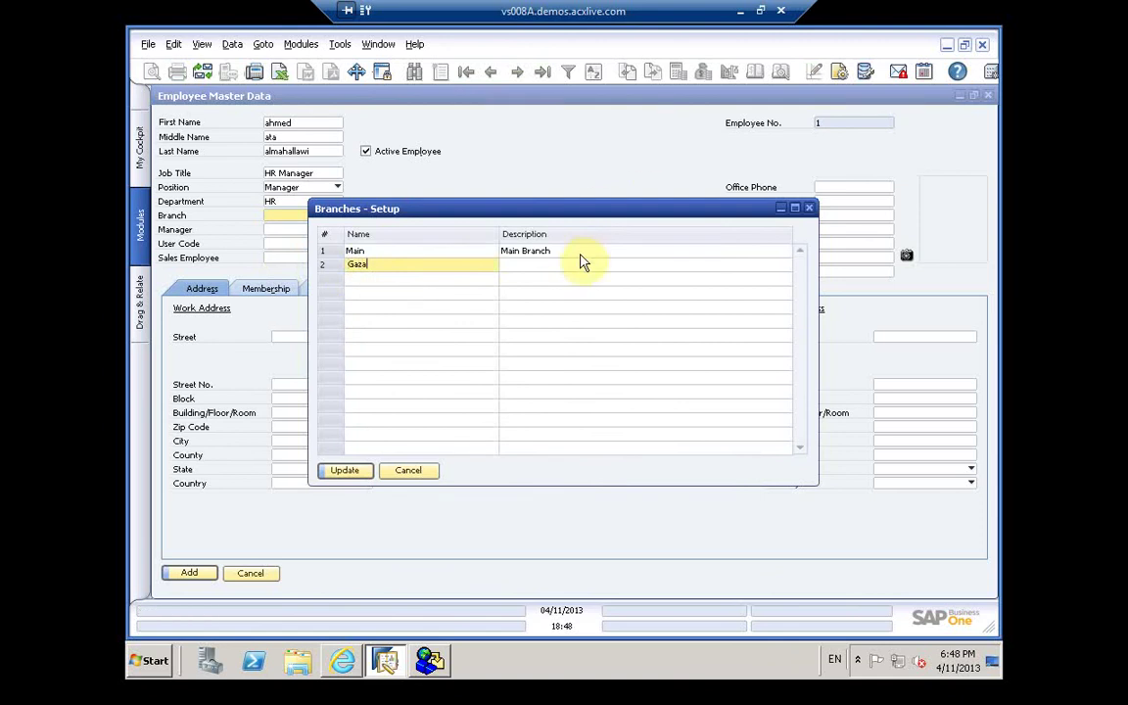
{"action": "left_click", "coordinate": [569, 267]}
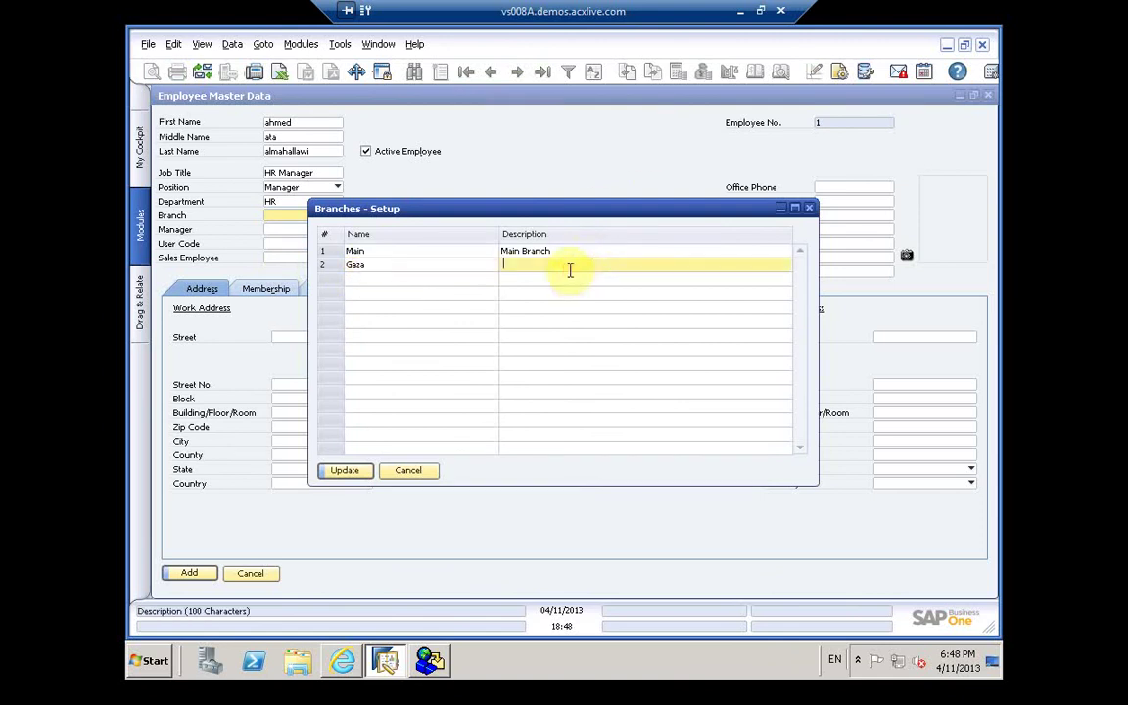
{"action": "type", "text": "Gaza B"}
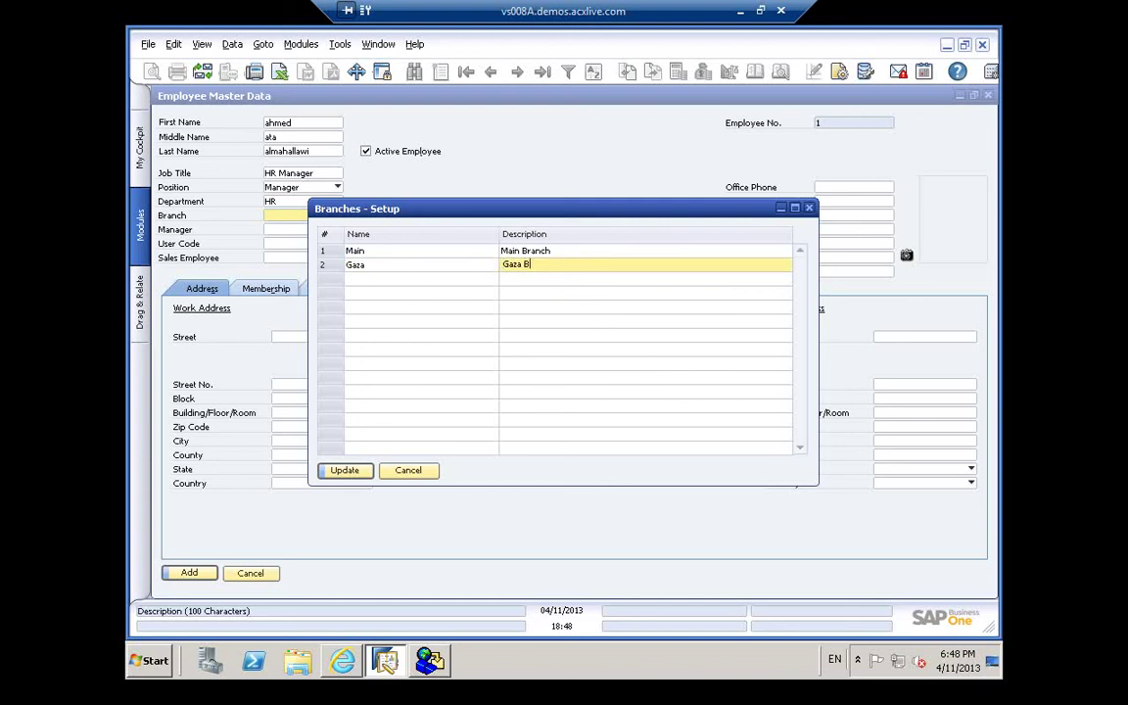
{"action": "type", "text": "ranch"}
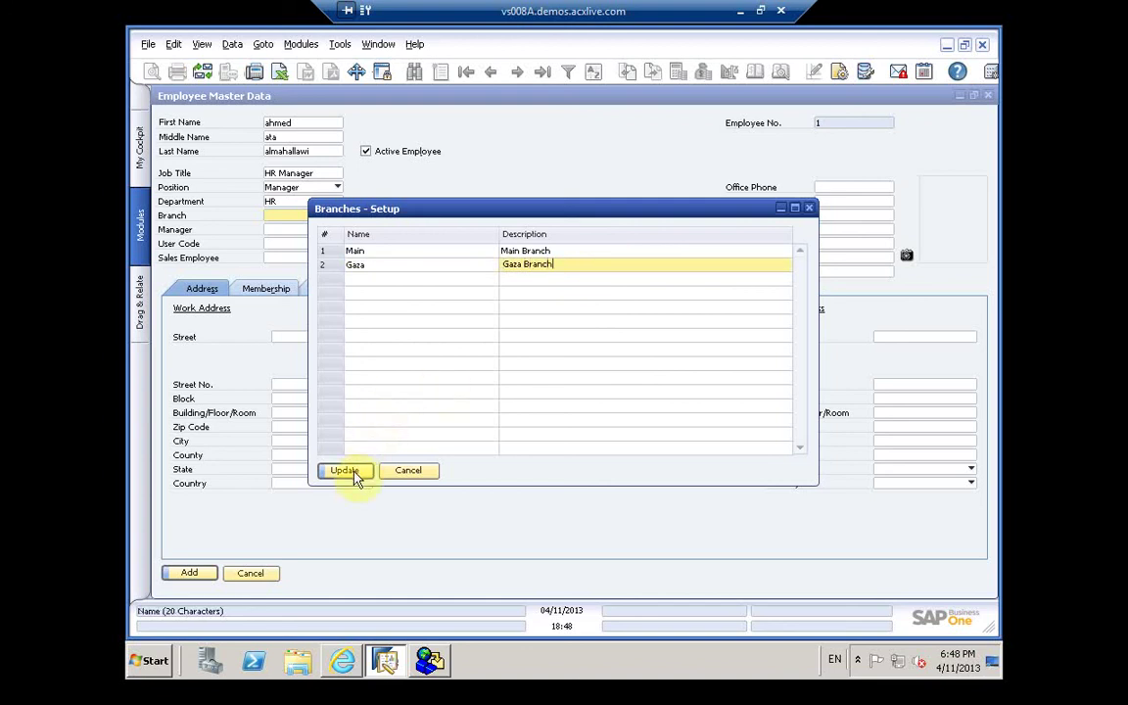
{"action": "left_click", "coordinate": [345, 471]}
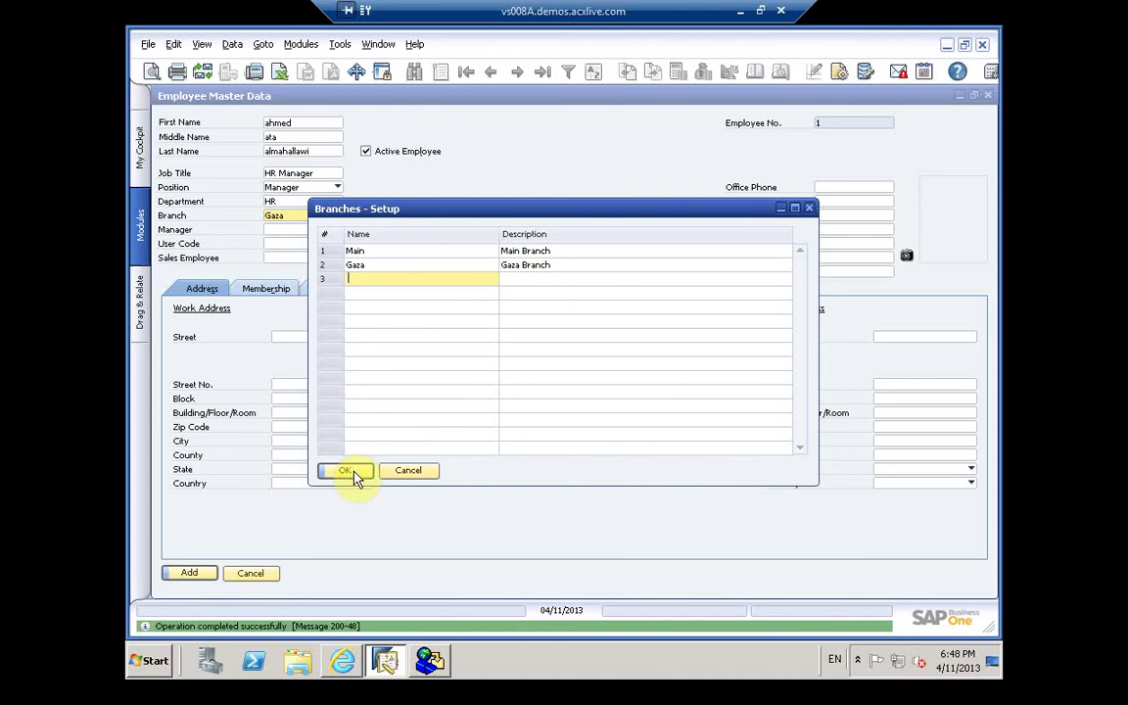
{"action": "left_click", "coordinate": [355, 474]}
{"action": "left_click", "coordinate": [351, 470]}
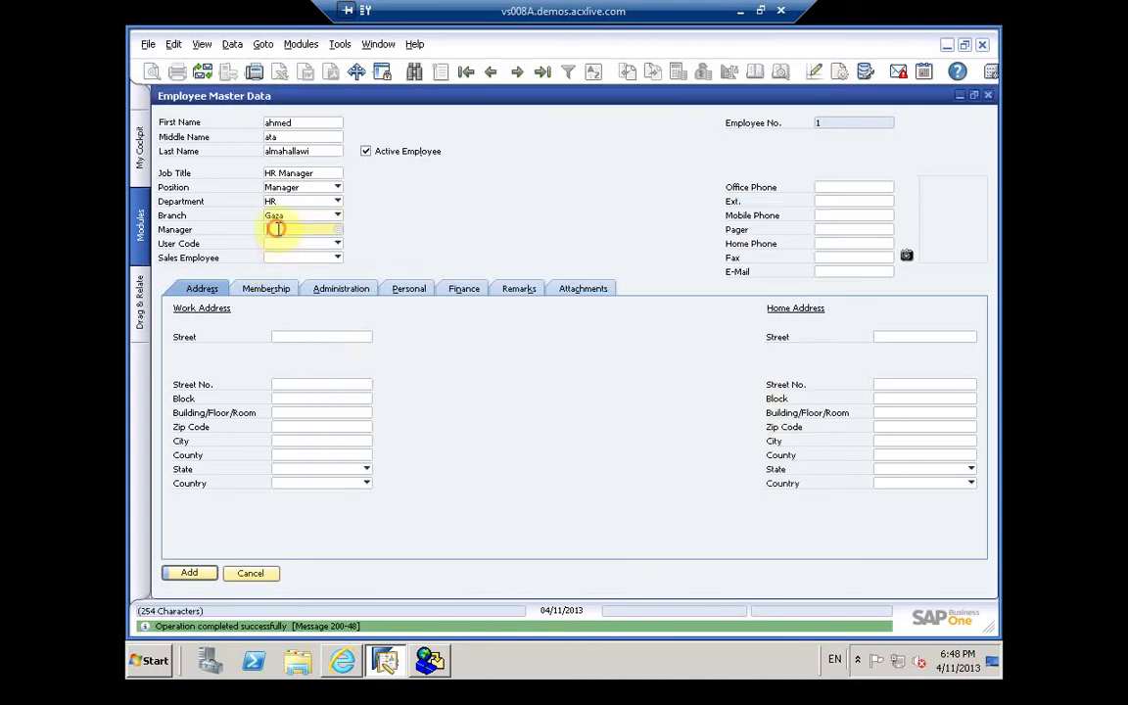
Step: Leave the manager empty after the employee list shows nothing, then browse the existing user codes
{"action": "left_click", "coordinate": [337, 229]}
{"action": "left_click", "coordinate": [341, 231]}
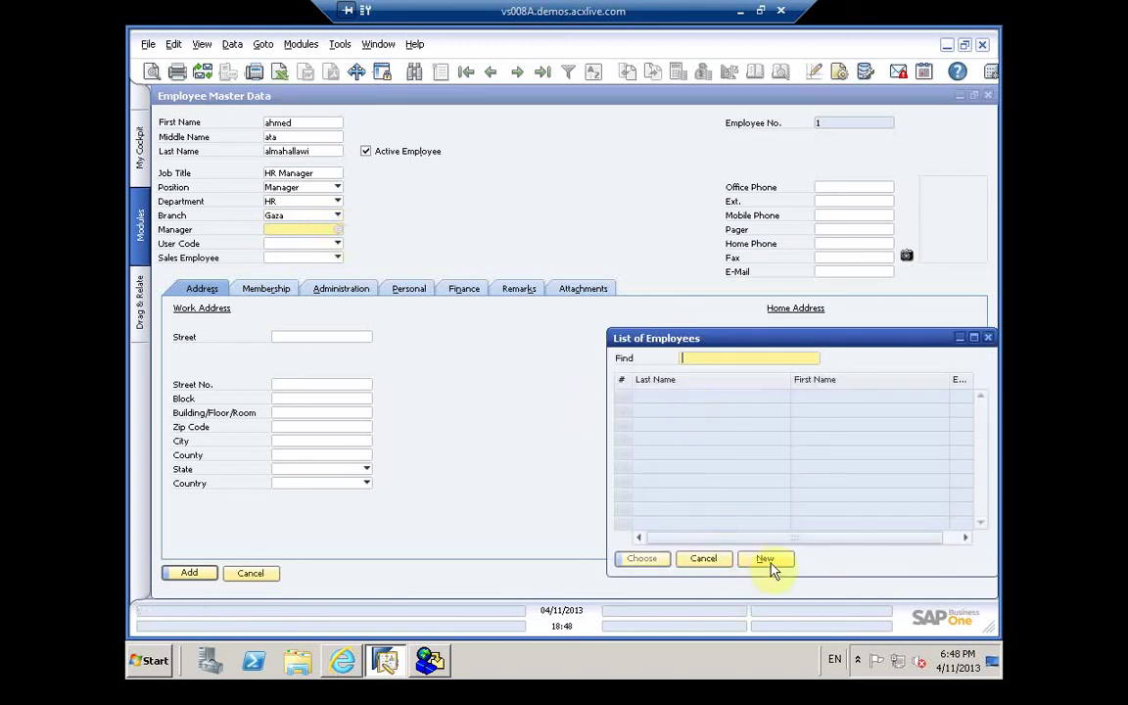
{"action": "left_click", "coordinate": [765, 559]}
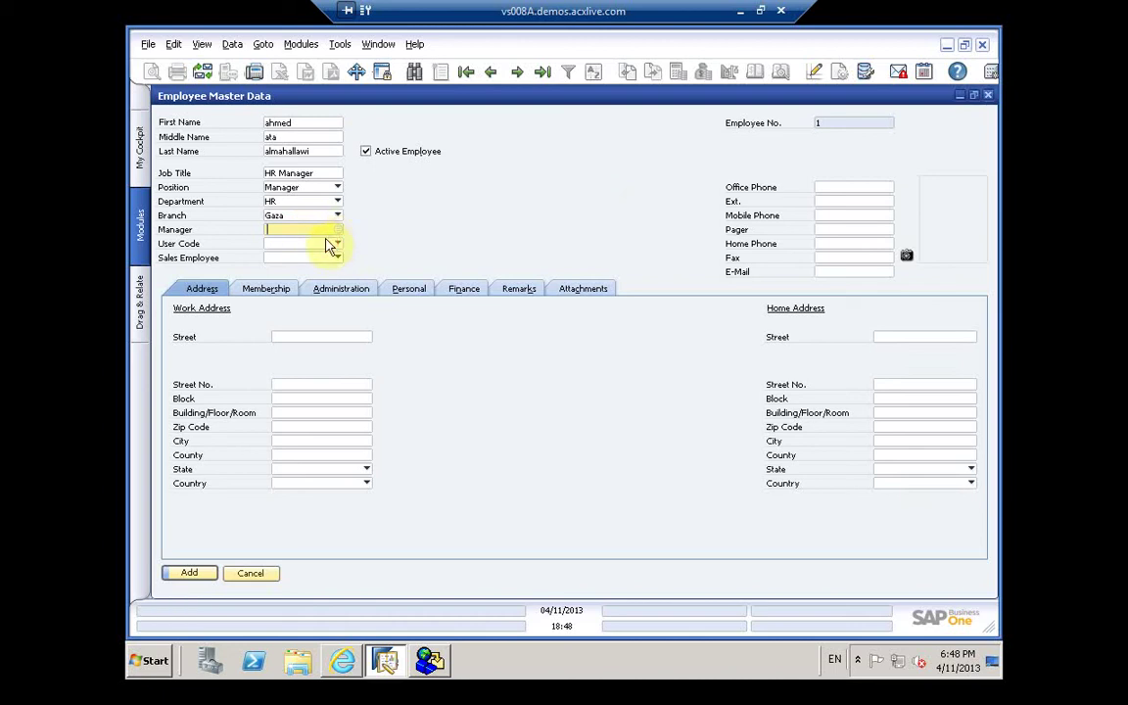
{"action": "left_click", "coordinate": [331, 245]}
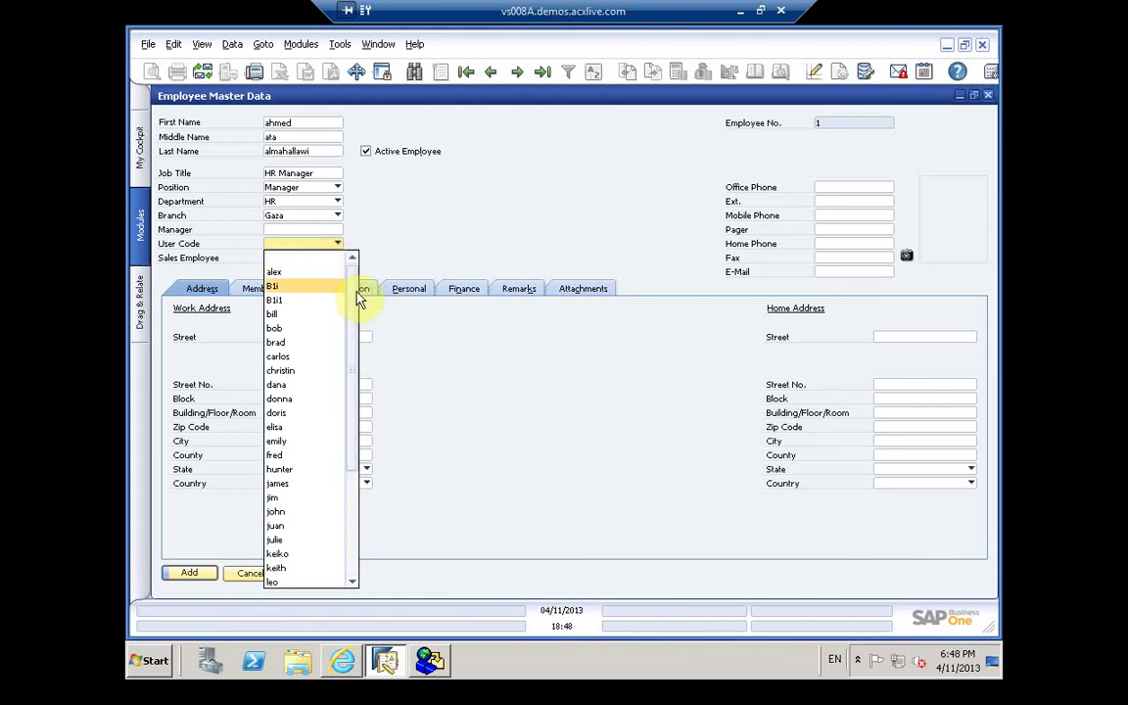
{"action": "scroll", "coordinate": [353, 473], "scroll_direction": "down", "scroll_amount": 4}
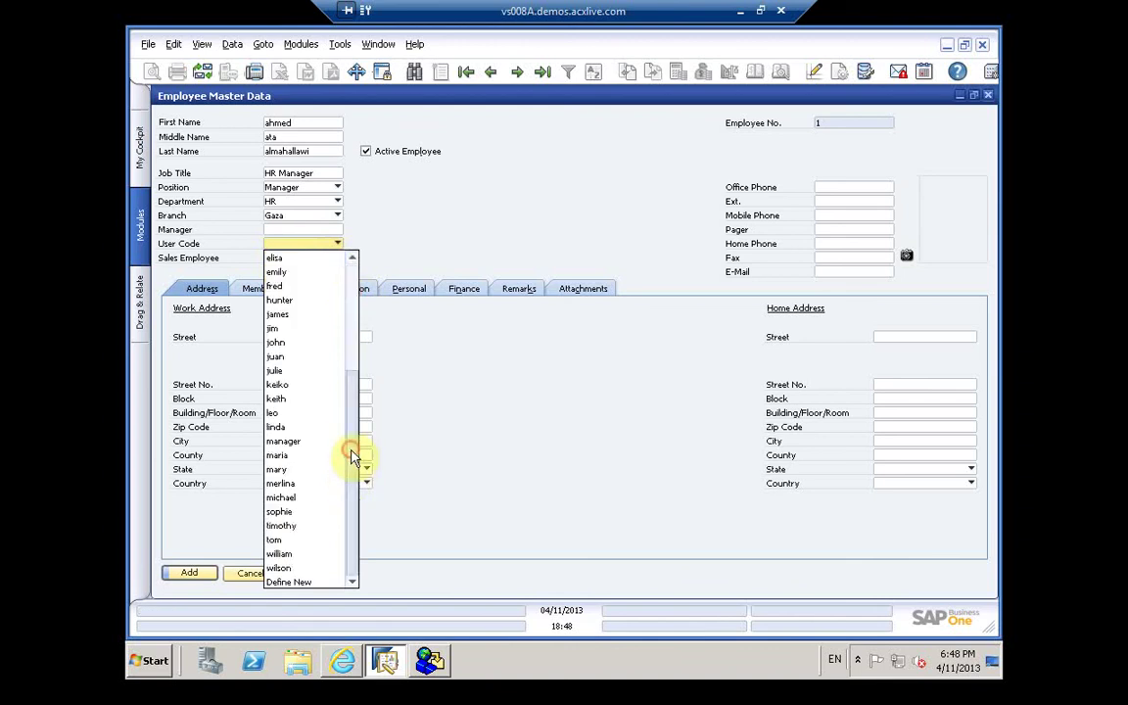
Step: Define a new user and give it a 4-character password, re-entering it after a mismatched confirmation
{"action": "left_click", "coordinate": [305, 585]}
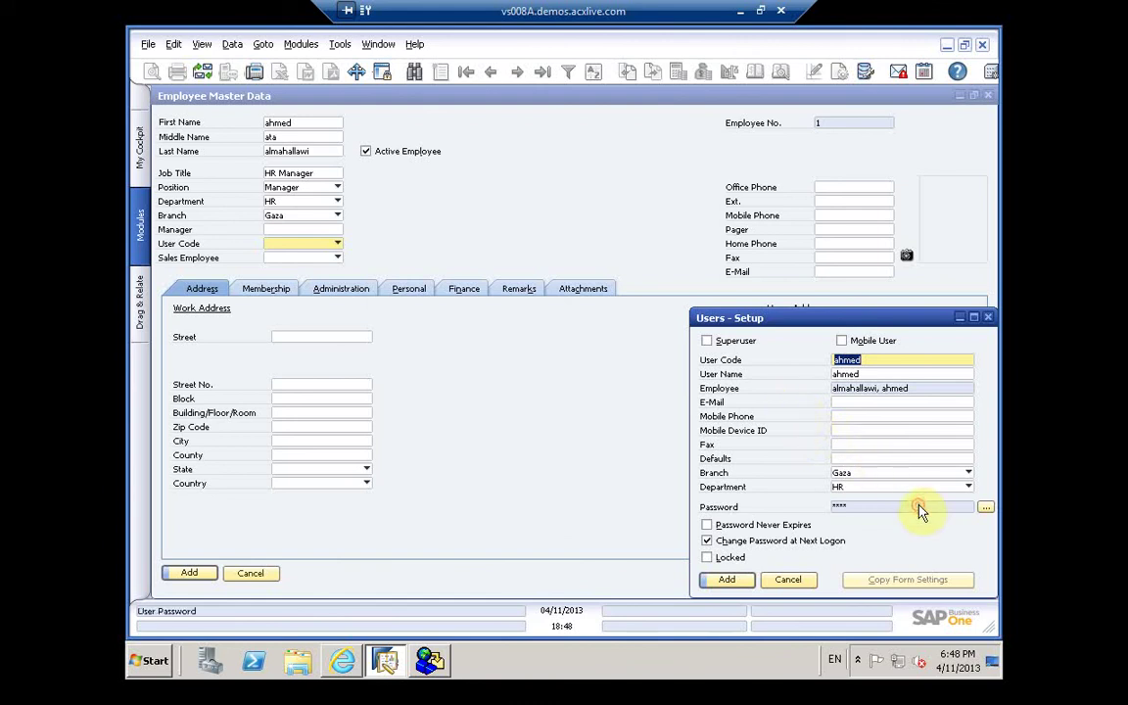
{"action": "left_click", "coordinate": [985, 507]}
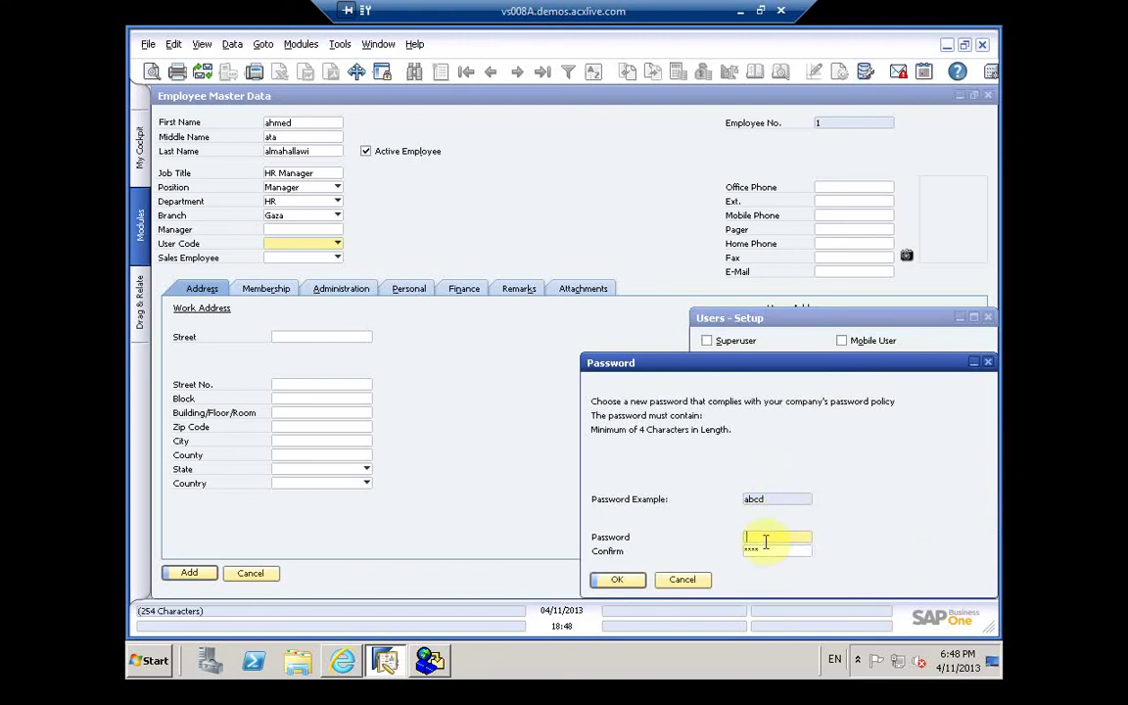
{"action": "type", "text": "ab"}
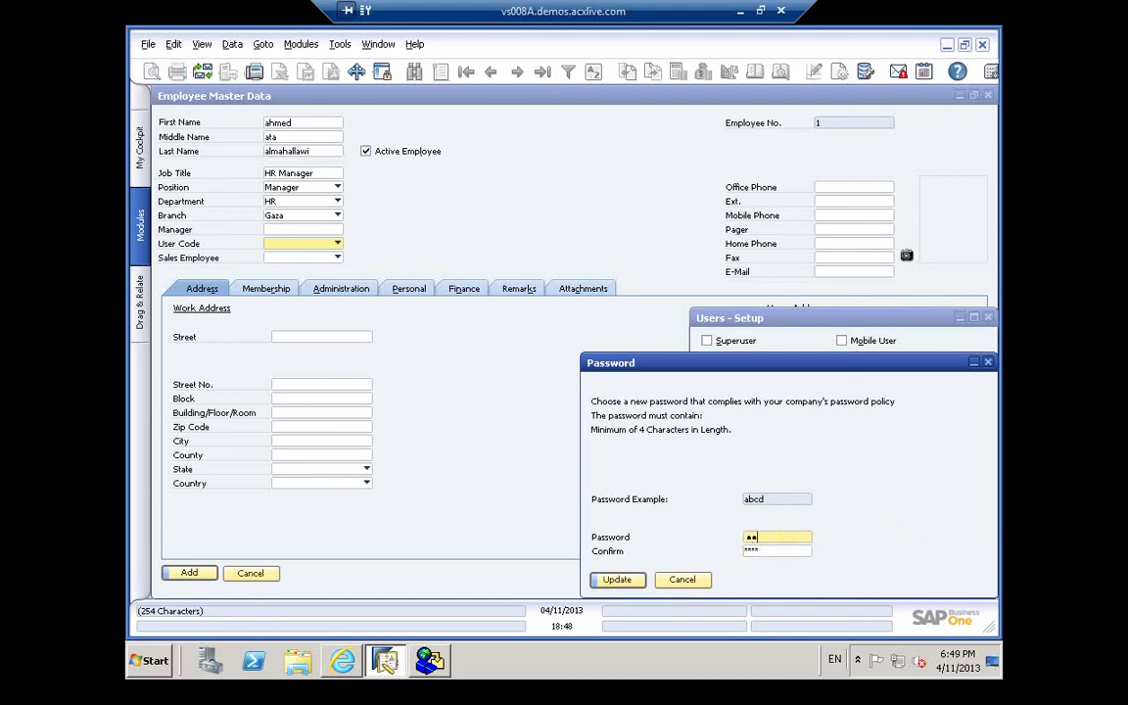
{"action": "type", "text": "cd"}
{"action": "left_click", "coordinate": [762, 550]}
{"action": "type", "text": "ab"}
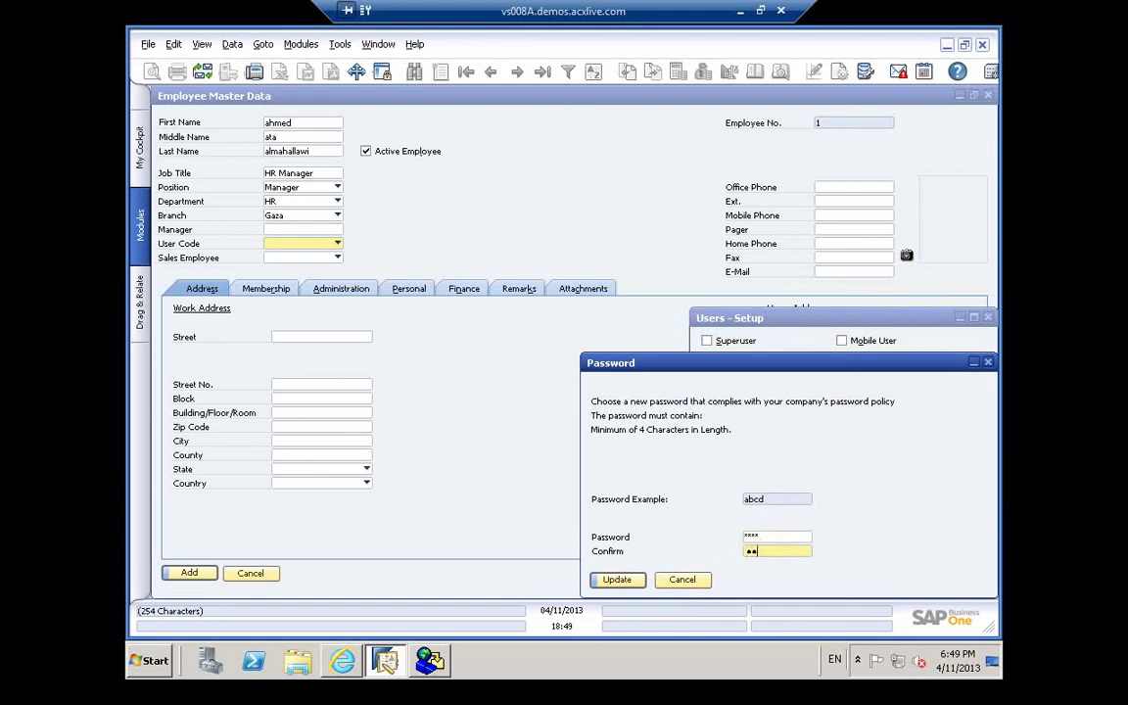
{"action": "type", "text": "c"}
{"action": "left_click", "coordinate": [619, 581]}
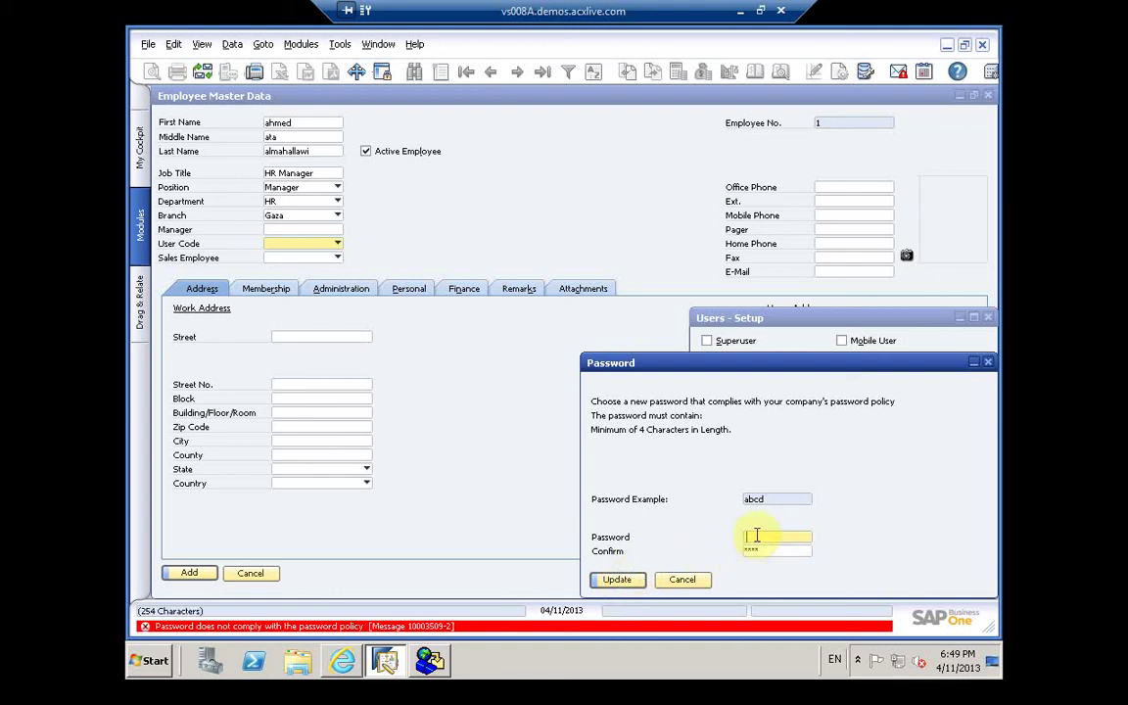
{"action": "type", "text": "abcd"}
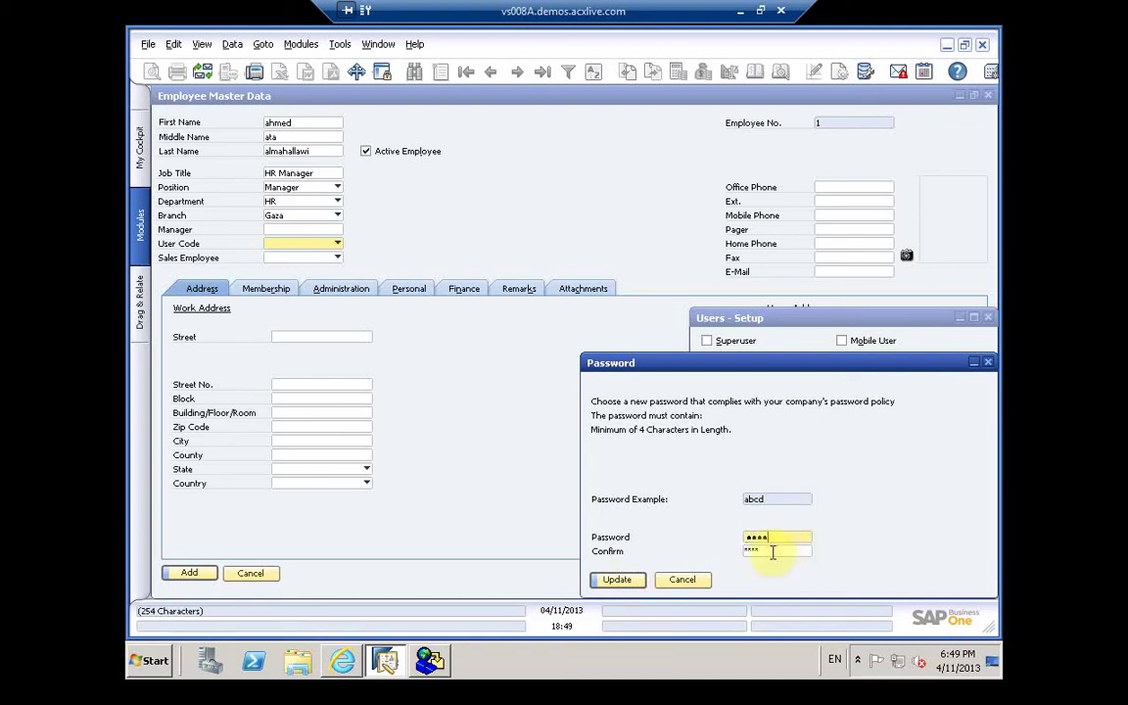
{"action": "left_click", "coordinate": [772, 552]}
{"action": "type", "text": "abcd"}
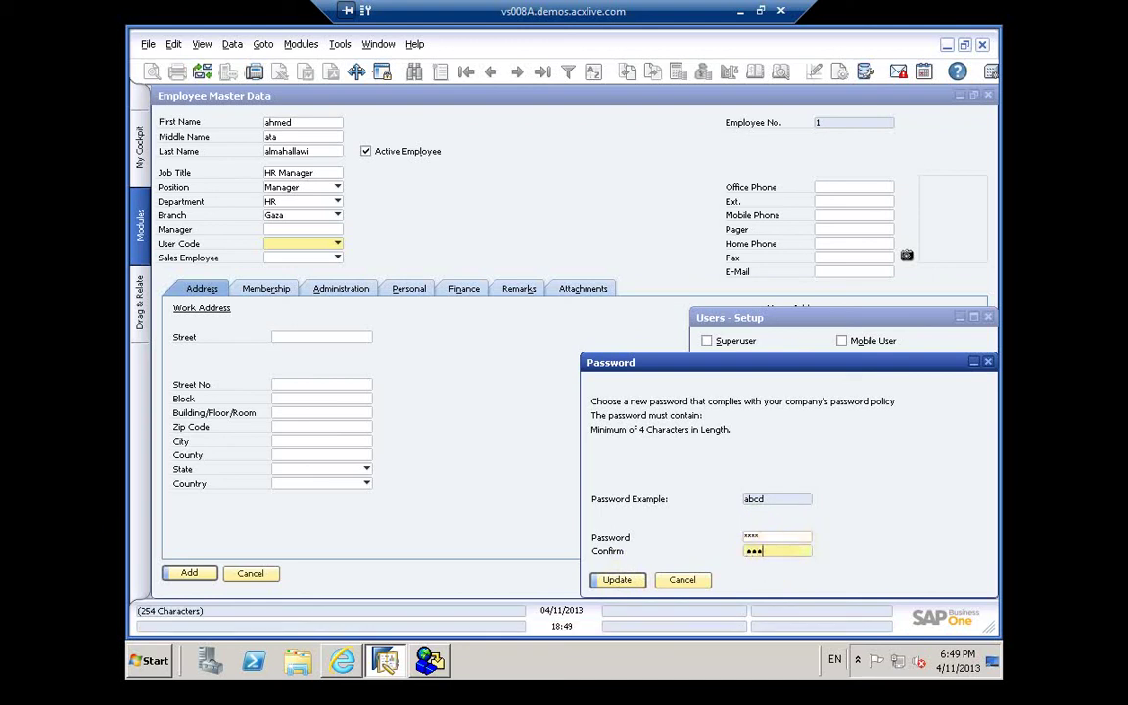
{"action": "left_click", "coordinate": [617, 580]}
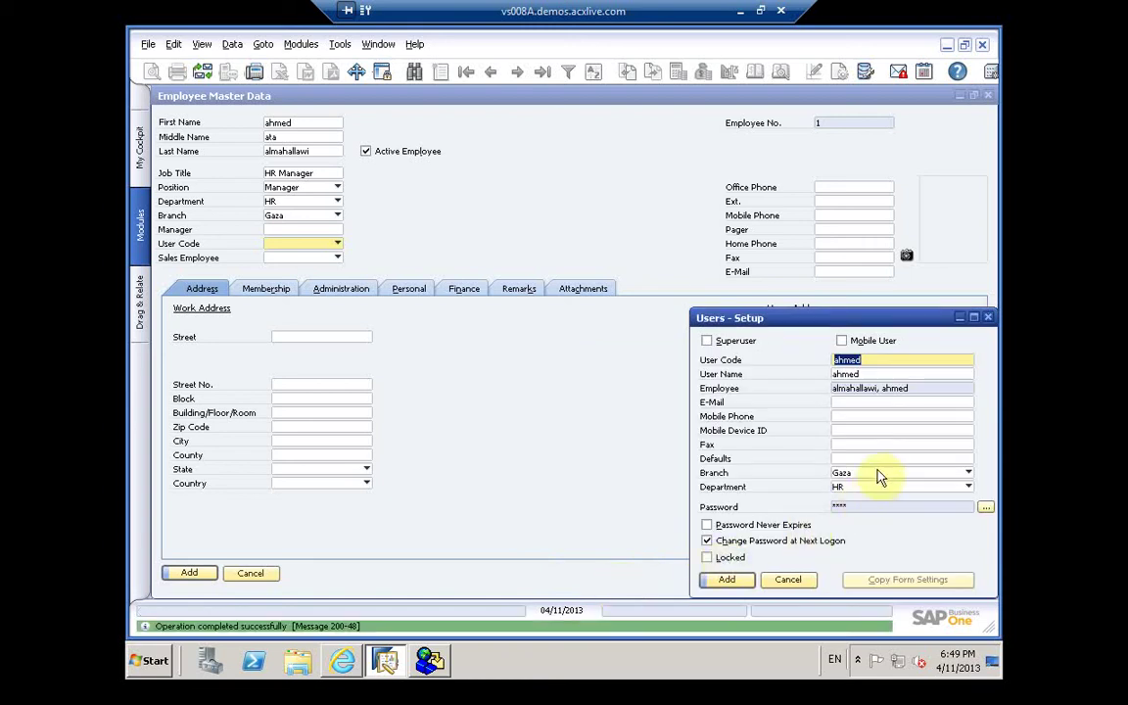
Step: Fill in the new user's e-mail address and mobile phone number
{"action": "left_click", "coordinate": [856, 402]}
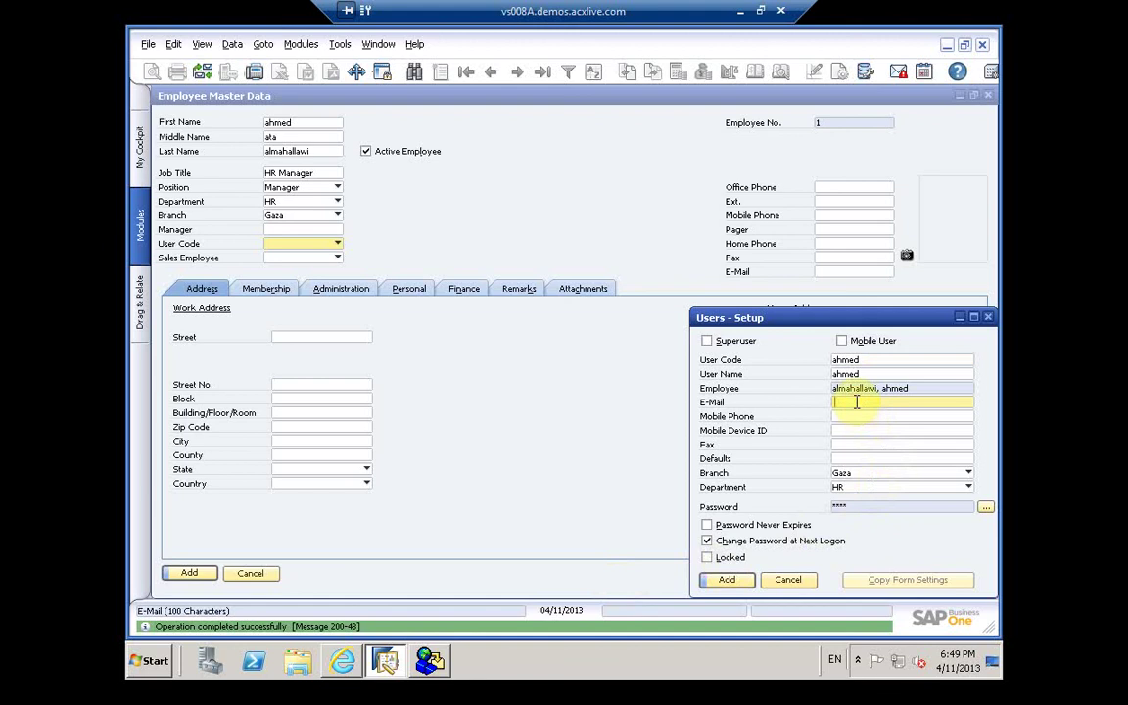
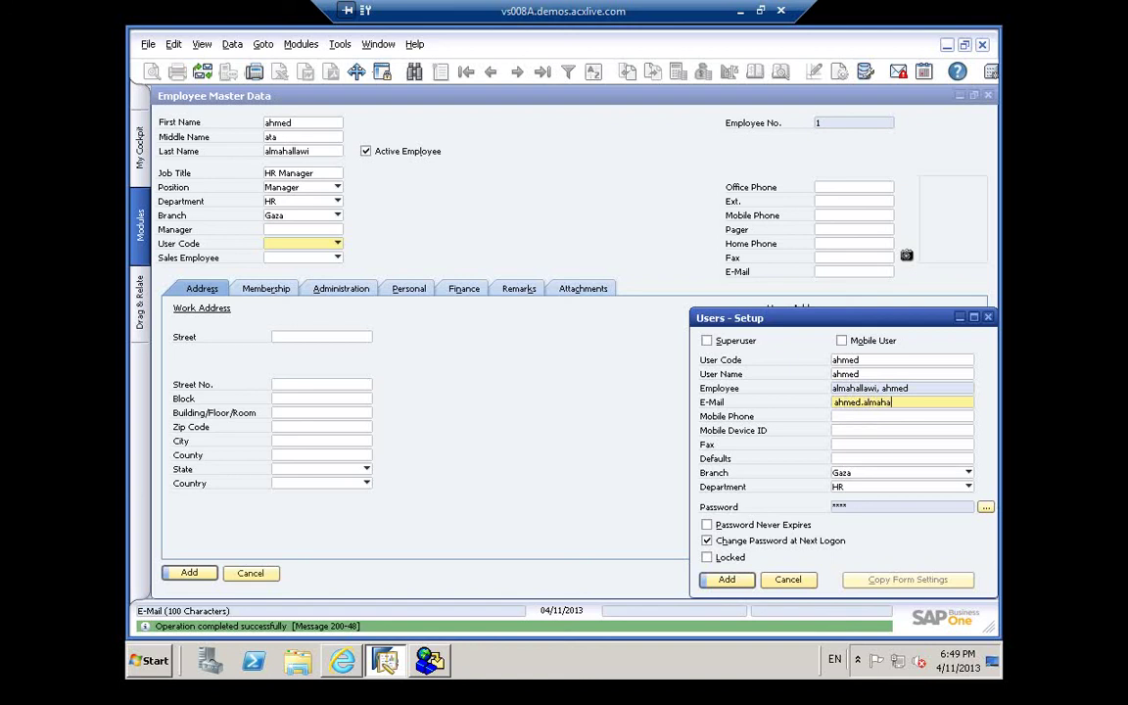
{"action": "left_click", "coordinate": [863, 416]}
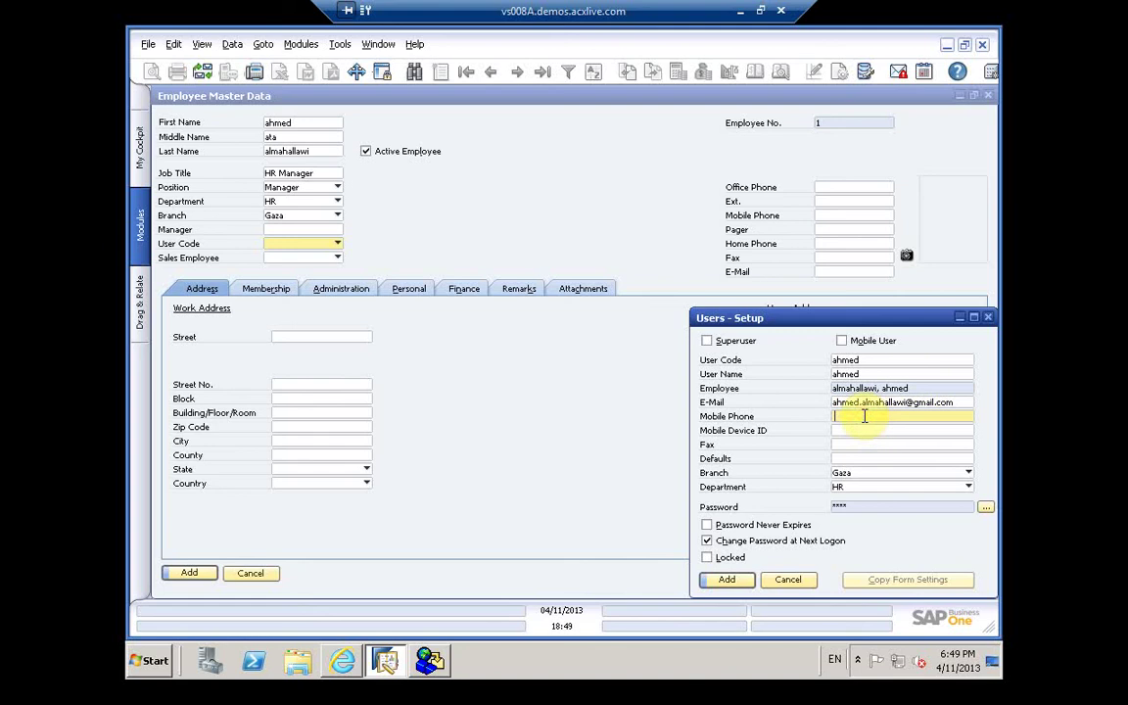
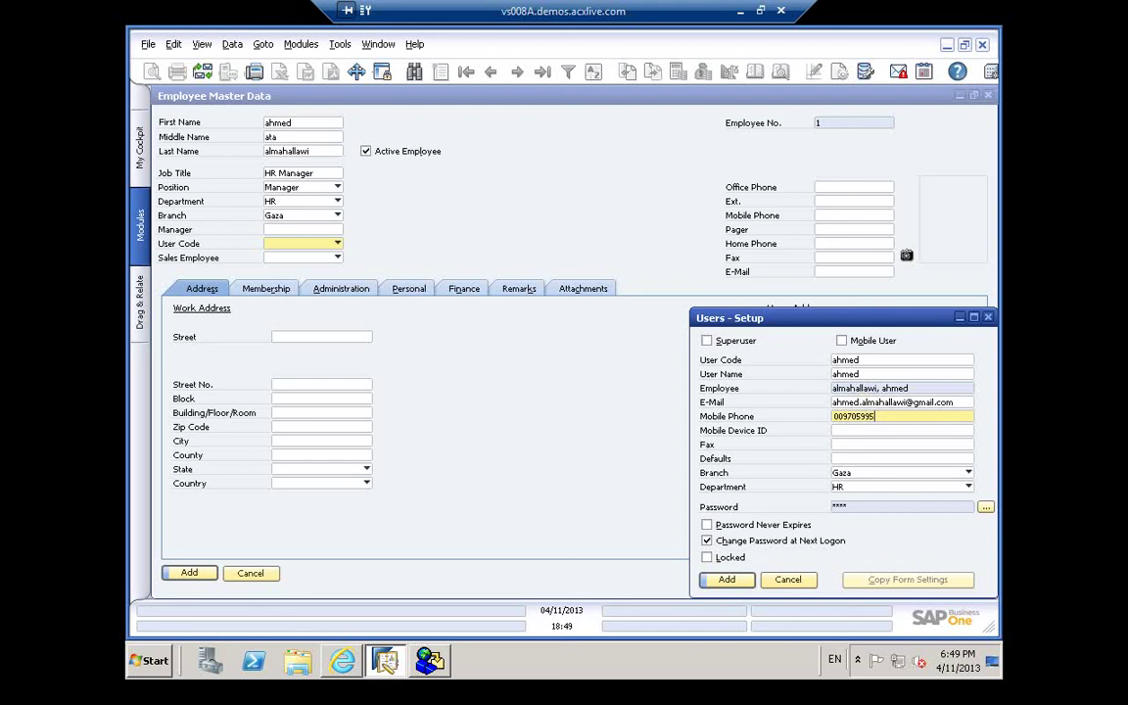
{"action": "left_click", "coordinate": [843, 431]}
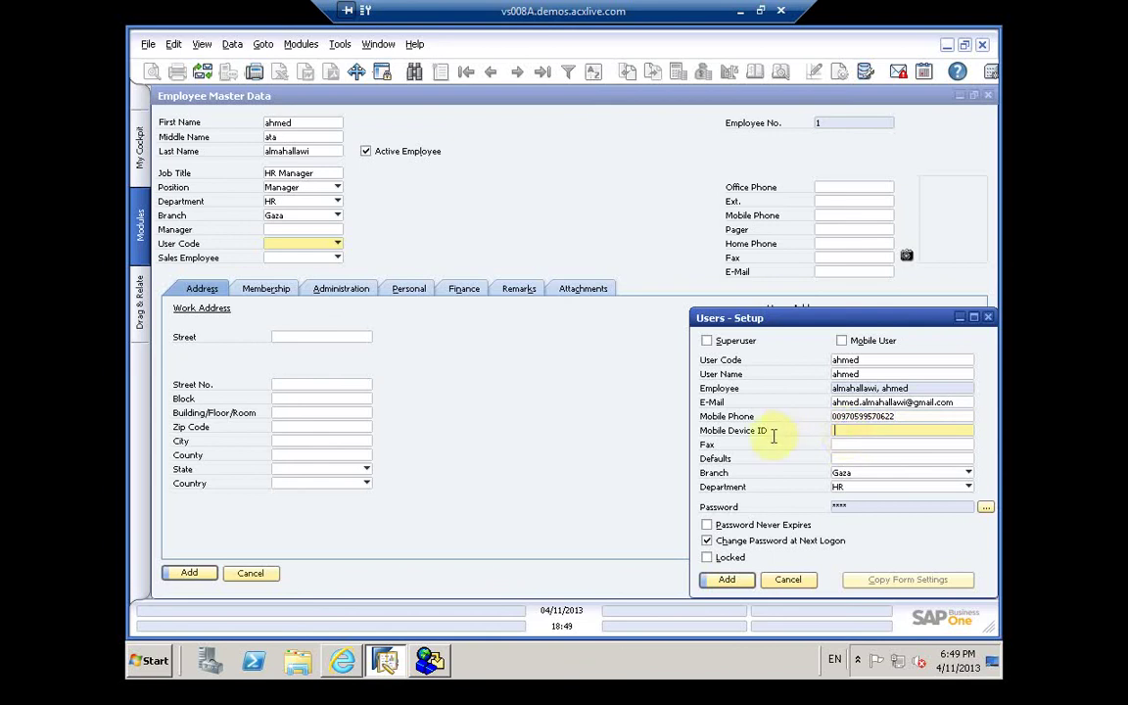
Step: Turn off Change Password at Next Logon, enable Password Never Expires, and add the user
{"action": "left_click", "coordinate": [838, 446]}
{"action": "left_click", "coordinate": [843, 458]}
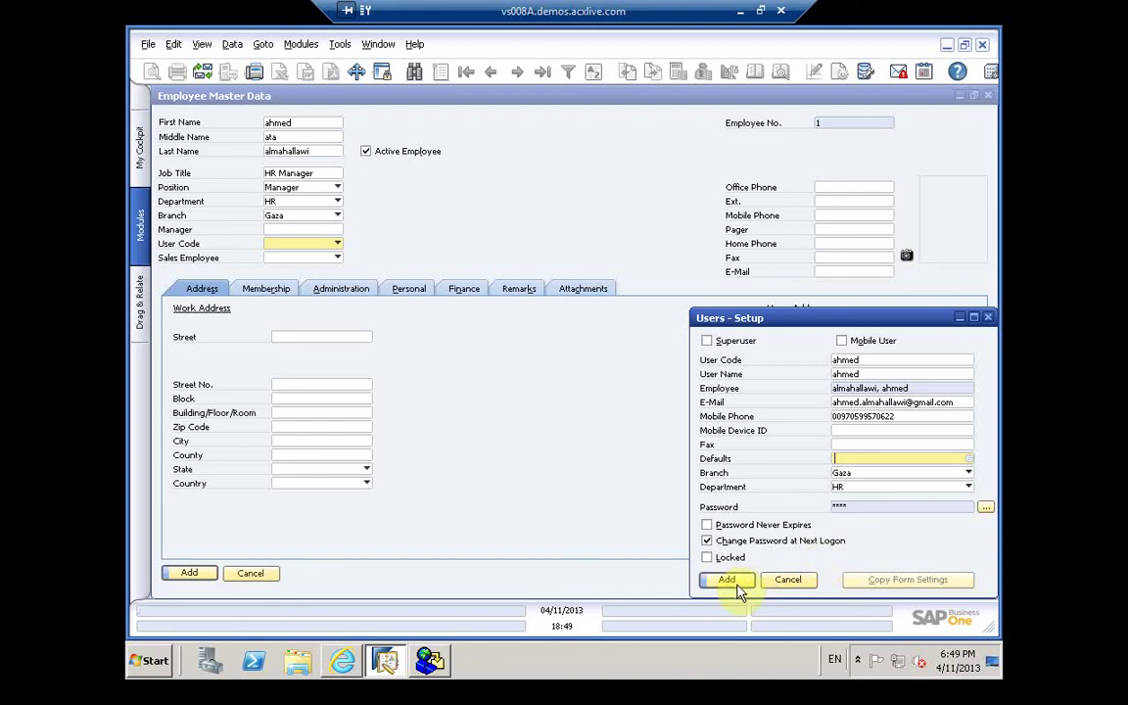
{"action": "left_click", "coordinate": [708, 540]}
{"action": "left_click", "coordinate": [706, 525]}
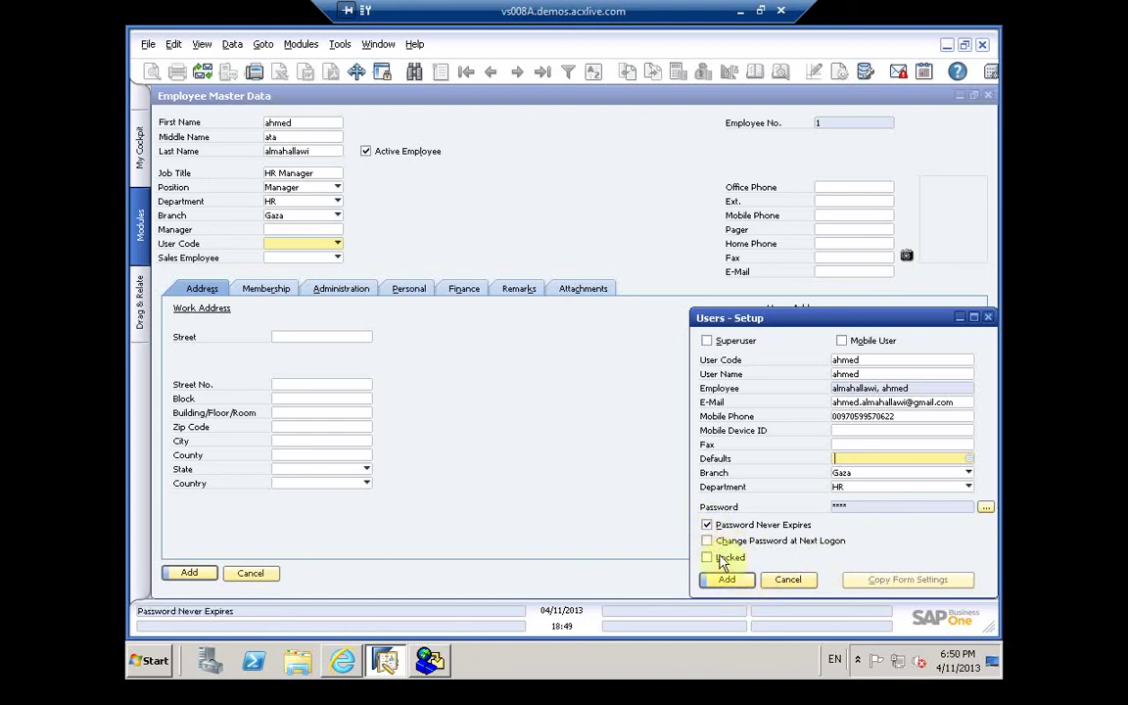
{"action": "left_click", "coordinate": [725, 580]}
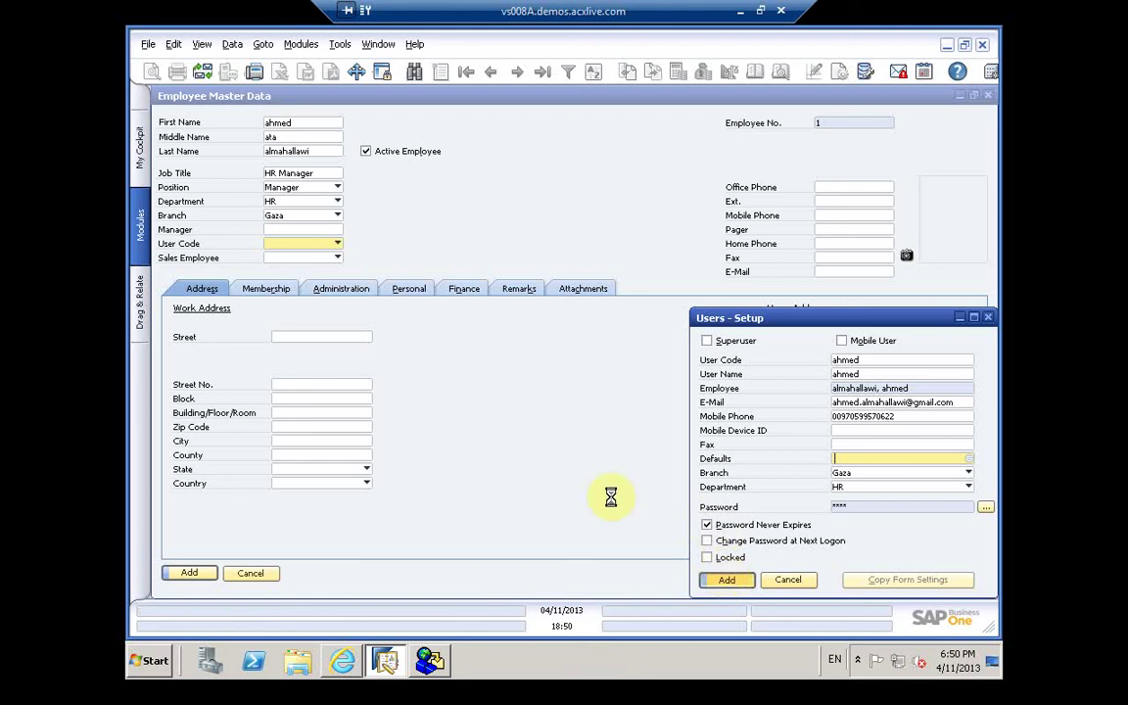
Step: Choose Define New in the Sales Employee list to open Sales Employees/Buyers - Setup
{"action": "left_click", "coordinate": [333, 259]}
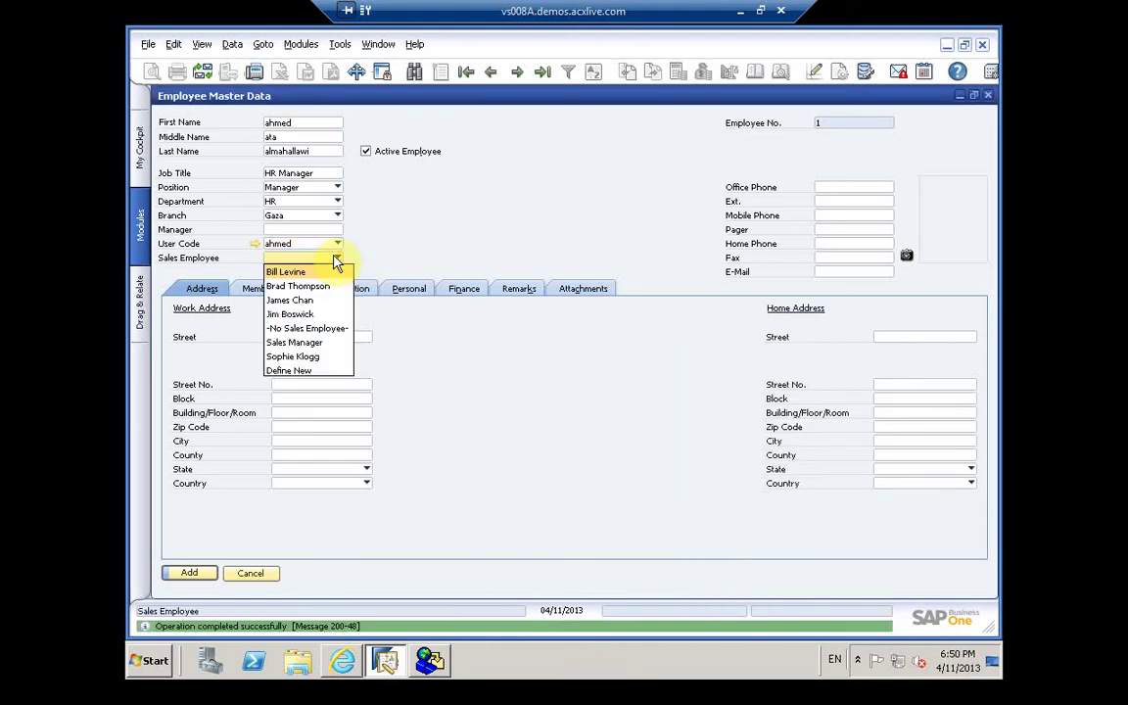
{"action": "left_click", "coordinate": [305, 374]}
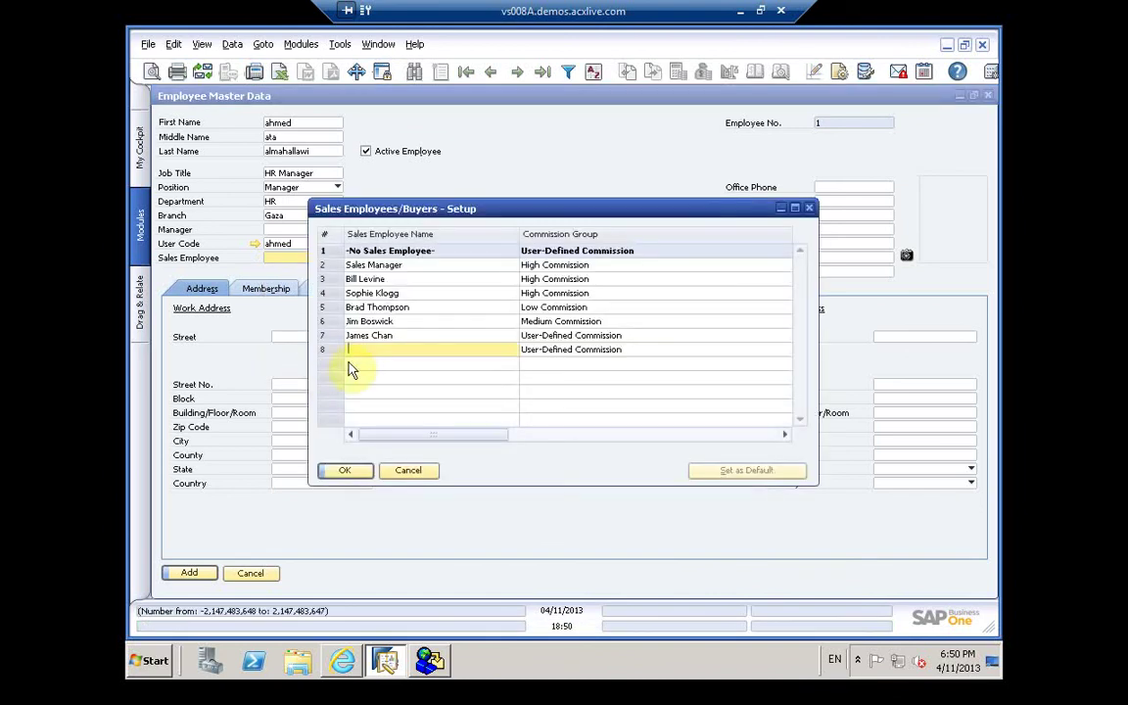
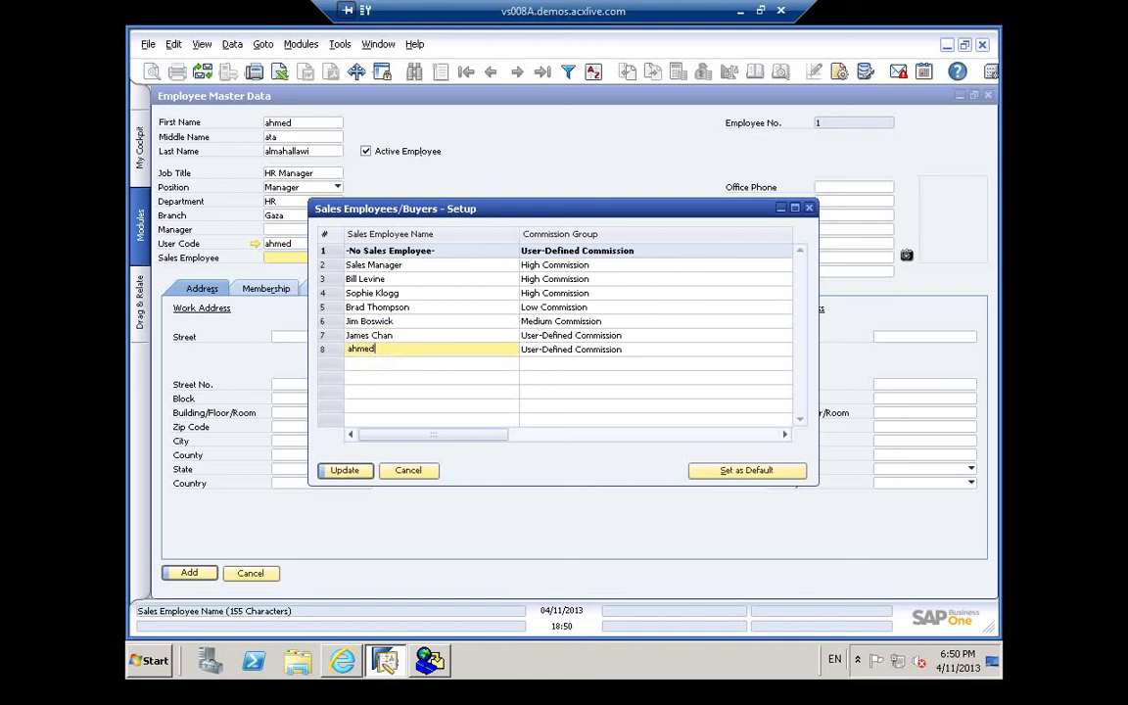
Step: Add the employee as a new sales employee with High Commission and remark 'excellent', then link him
{"action": "left_click", "coordinate": [627, 351]}
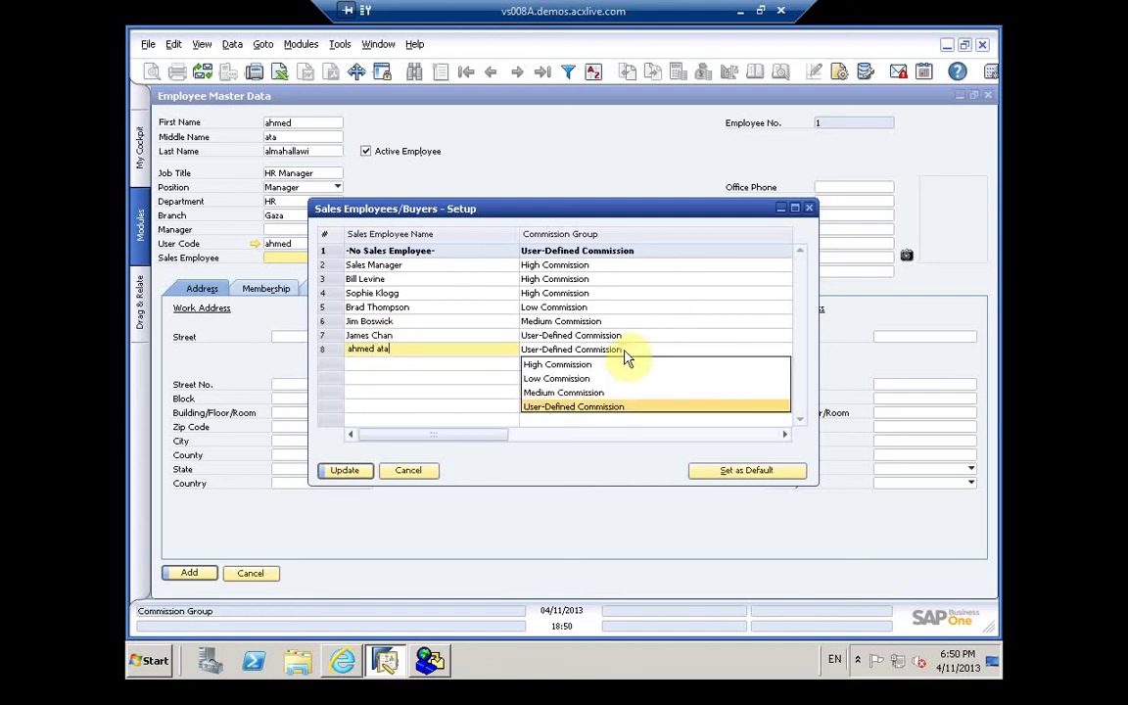
{"action": "left_click", "coordinate": [600, 366]}
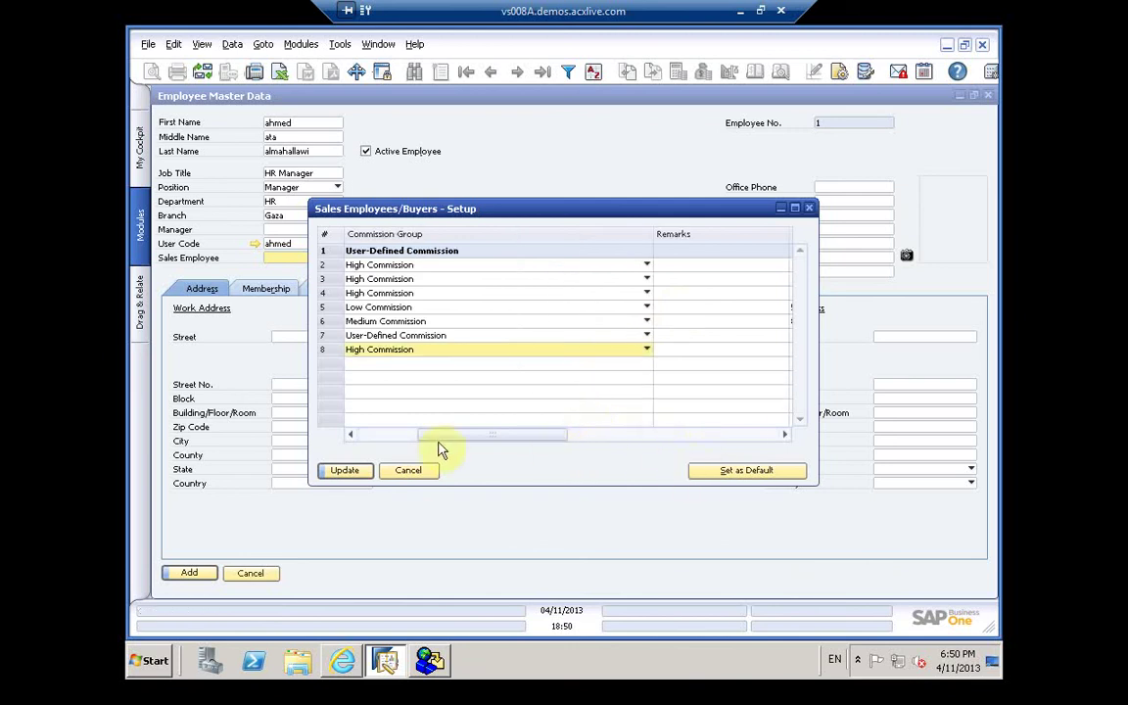
{"action": "left_click", "coordinate": [682, 340]}
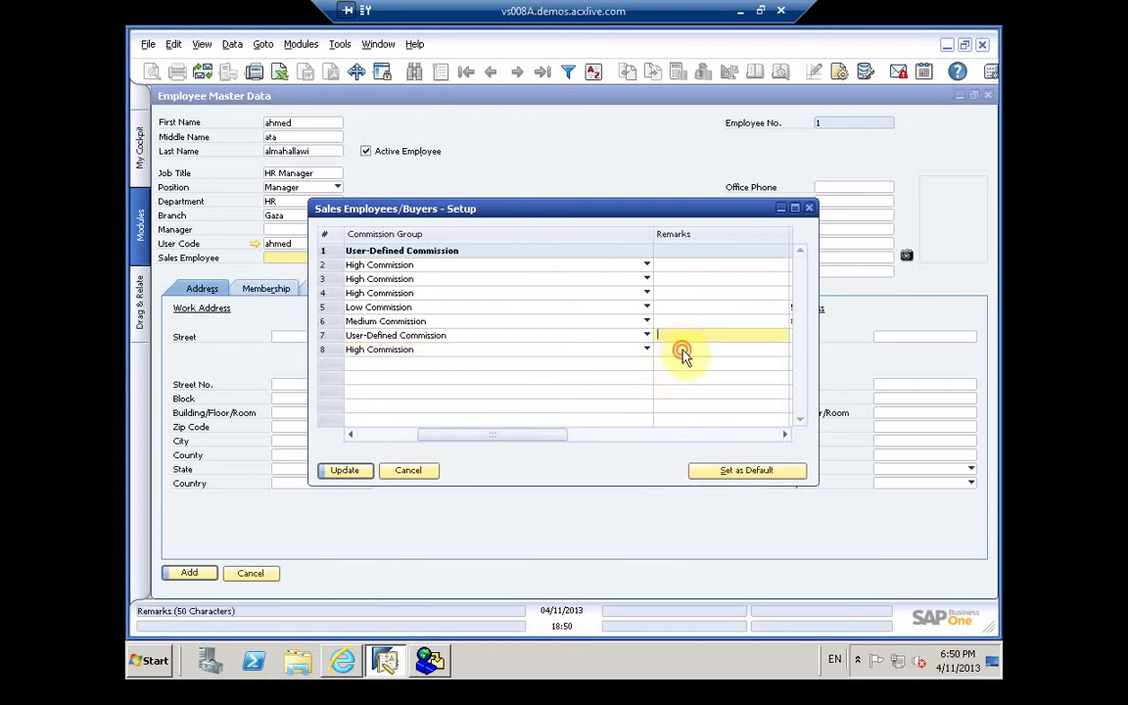
{"action": "left_click", "coordinate": [682, 352]}
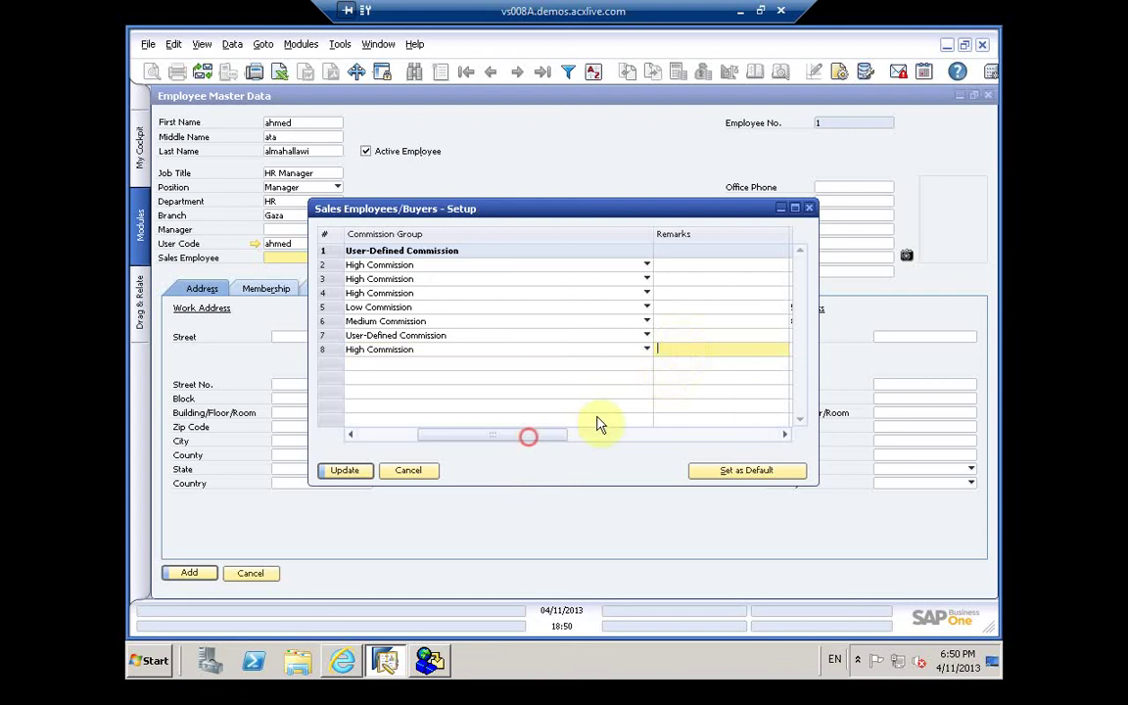
{"action": "left_click_drag", "start_coordinate": [600, 424], "coordinate": [589, 435]}
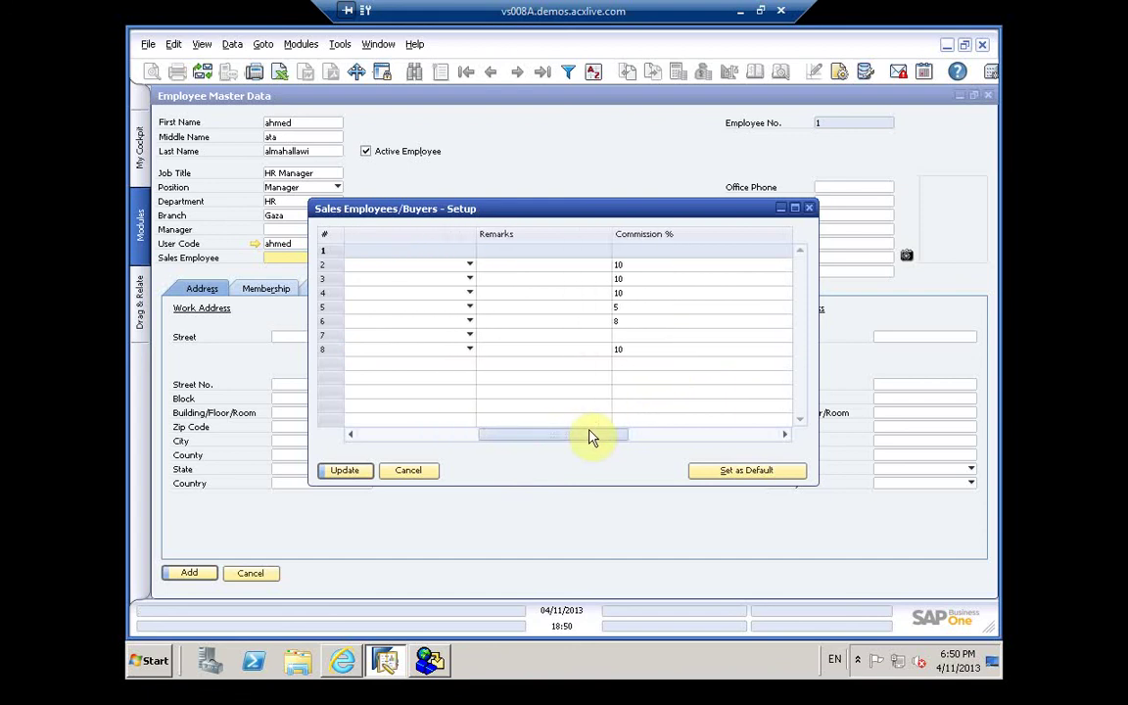
{"action": "type", "text": "e"}
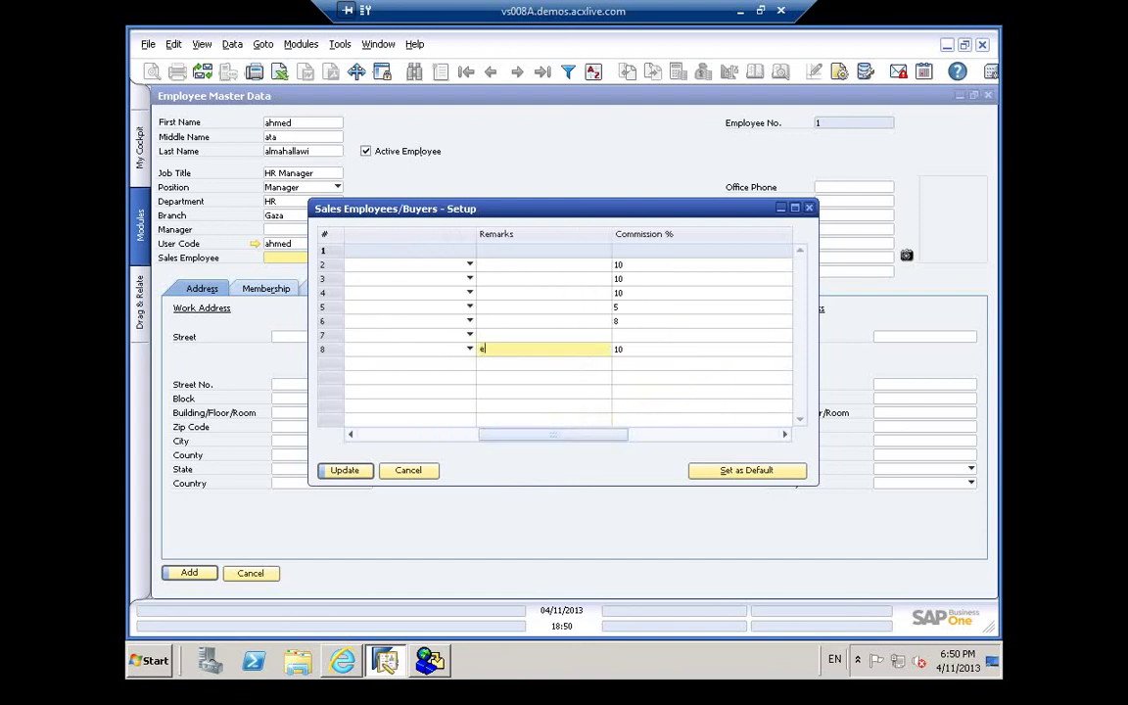
{"action": "type", "text": "xcellent"}
{"action": "left_click", "coordinate": [357, 474]}
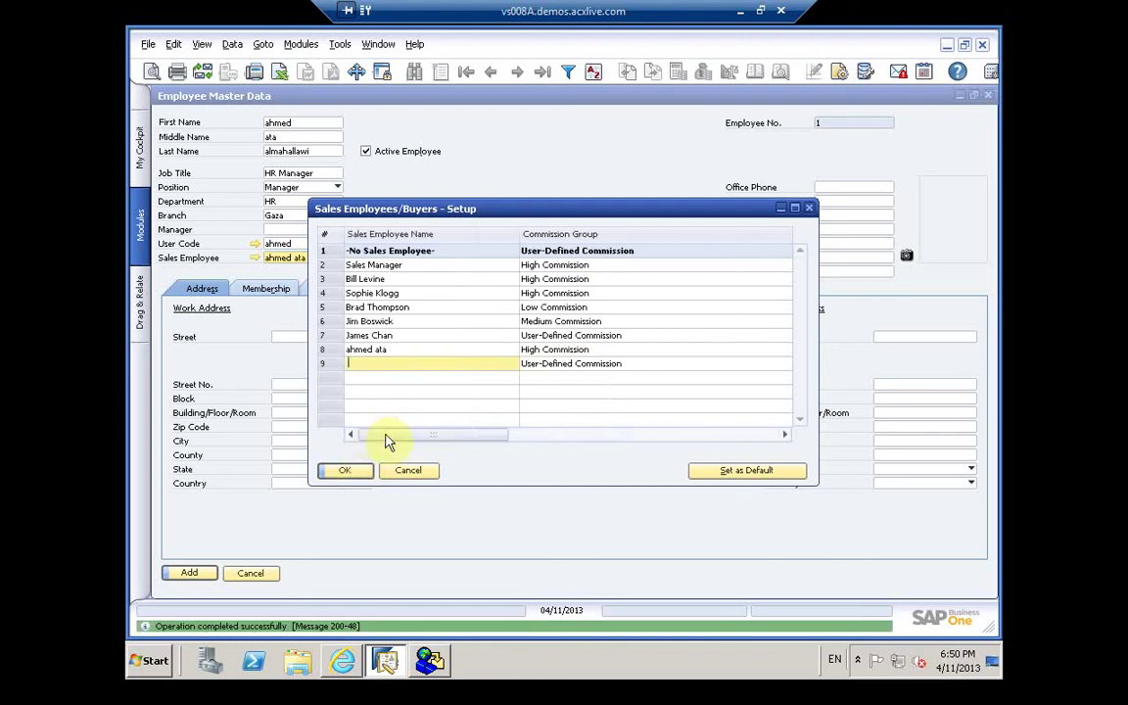
{"action": "left_click", "coordinate": [343, 473]}
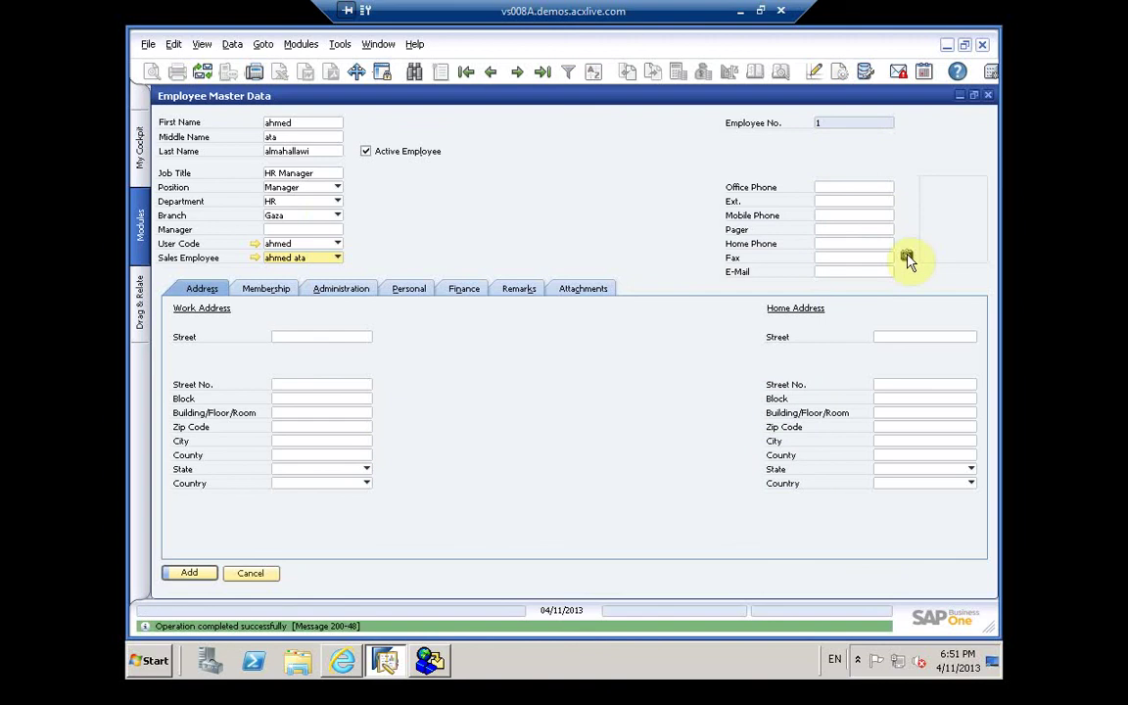
Step: Attempt to attach an employee picture and open help topic 10000148 for the pictures folder error
{"action": "left_click", "coordinate": [907, 256]}
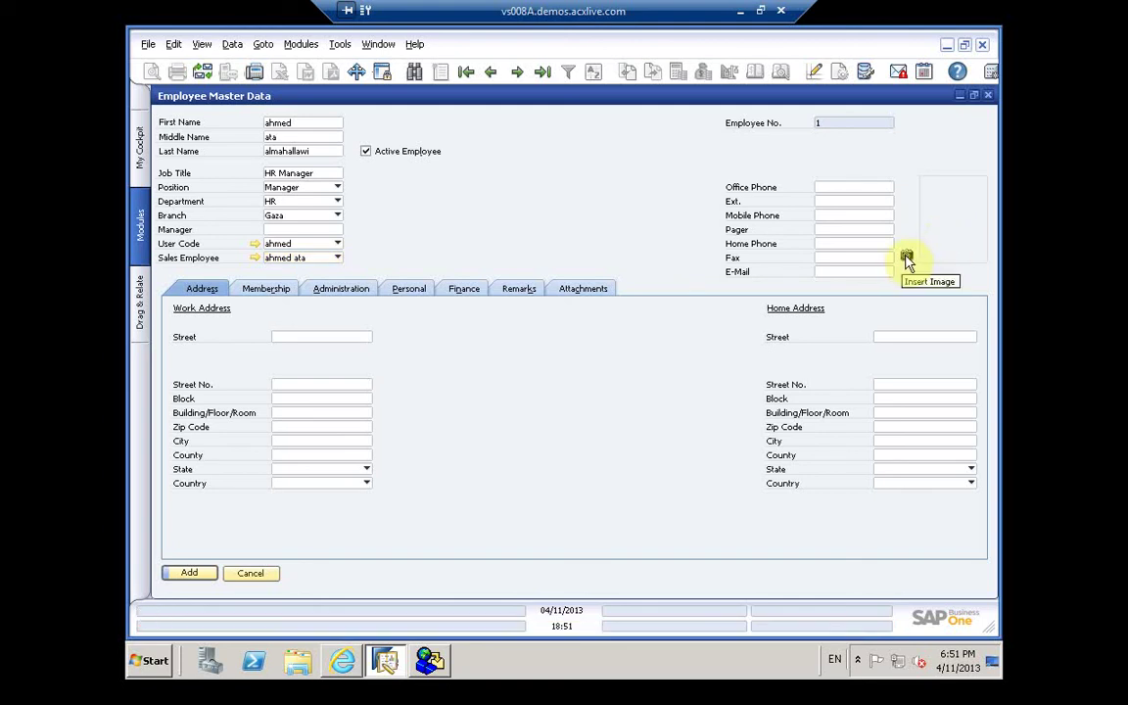
{"action": "left_click", "coordinate": [906, 259]}
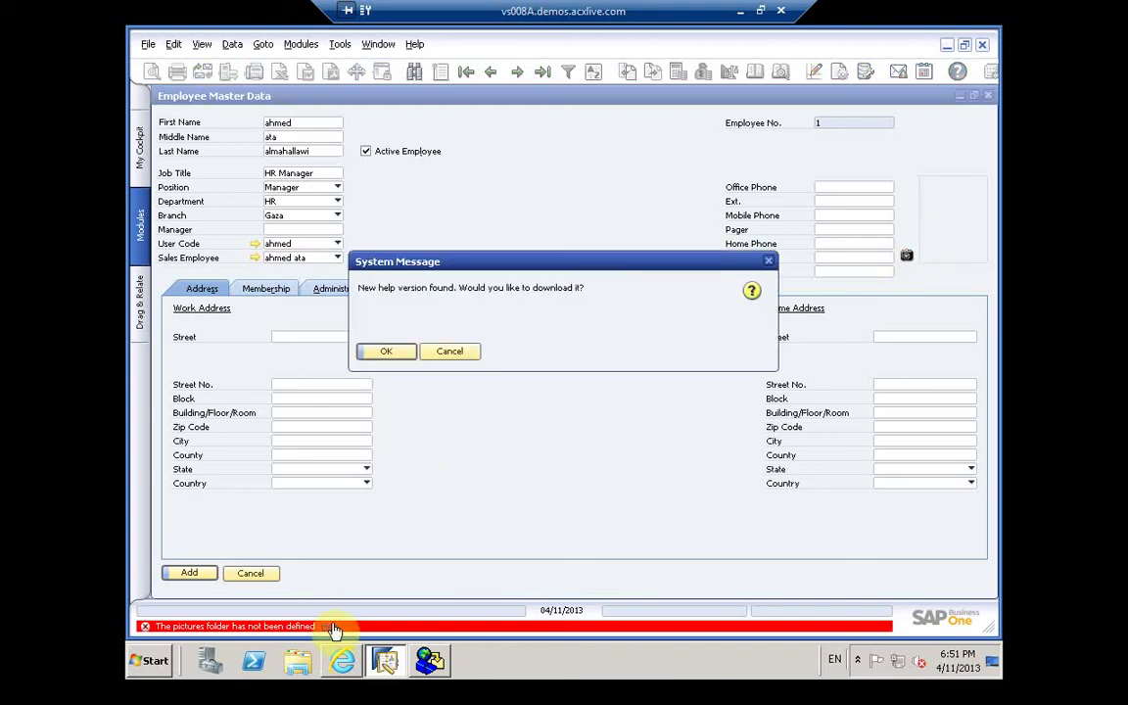
{"action": "left_click", "coordinate": [388, 351]}
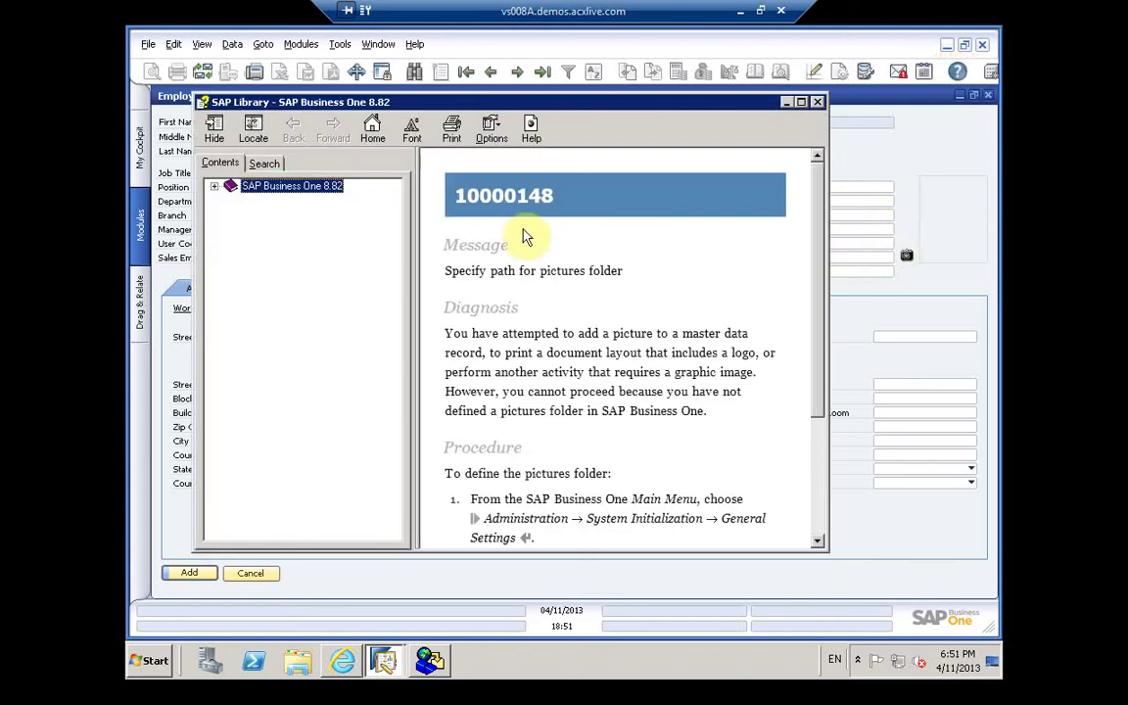
Step: Expand the help contents down to the Human Resources chapter, then return to the employee form
{"action": "left_click", "coordinate": [215, 187]}
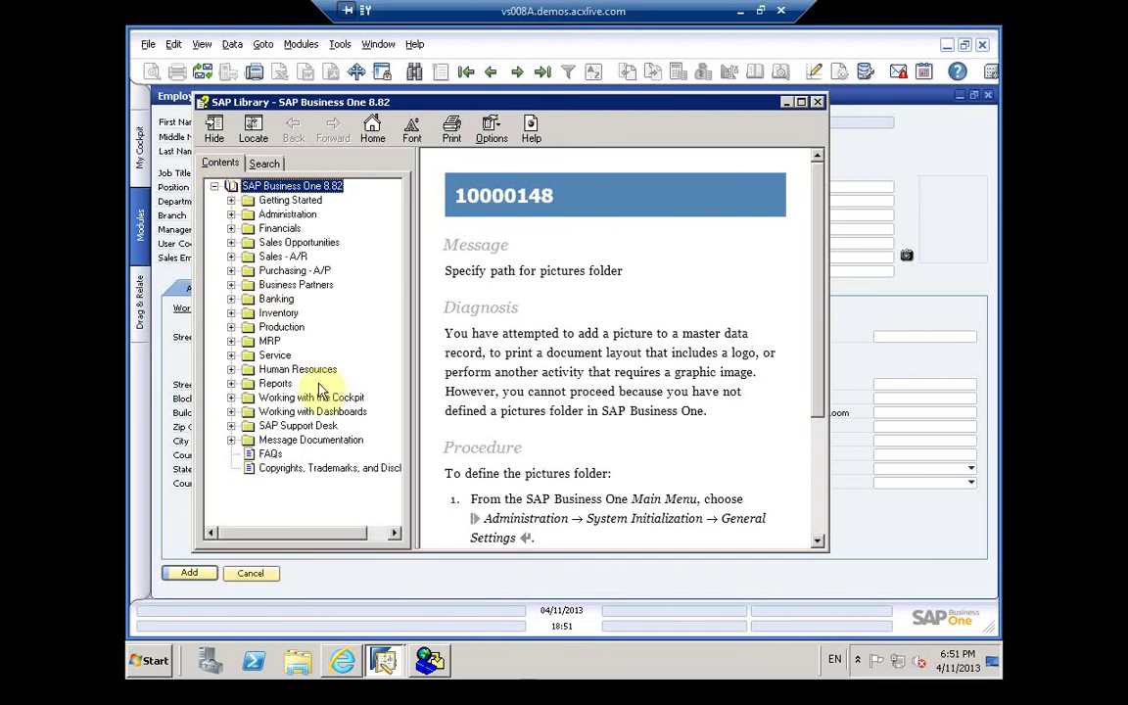
{"action": "left_click", "coordinate": [231, 370]}
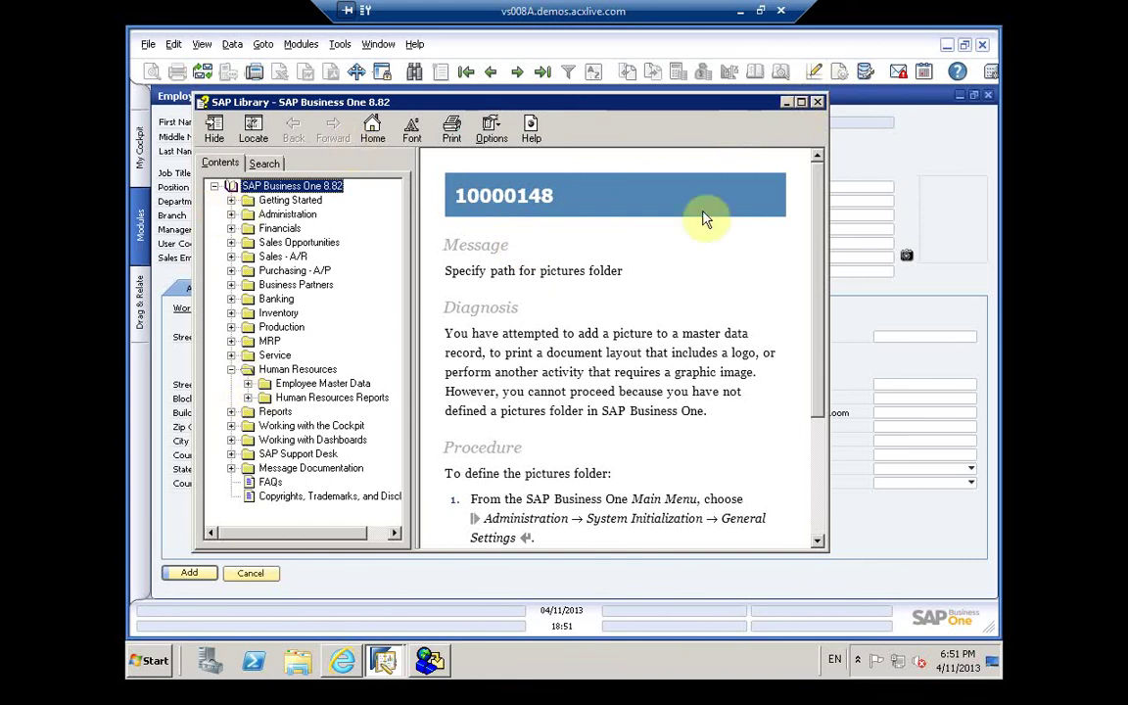
{"action": "left_click", "coordinate": [881, 169]}
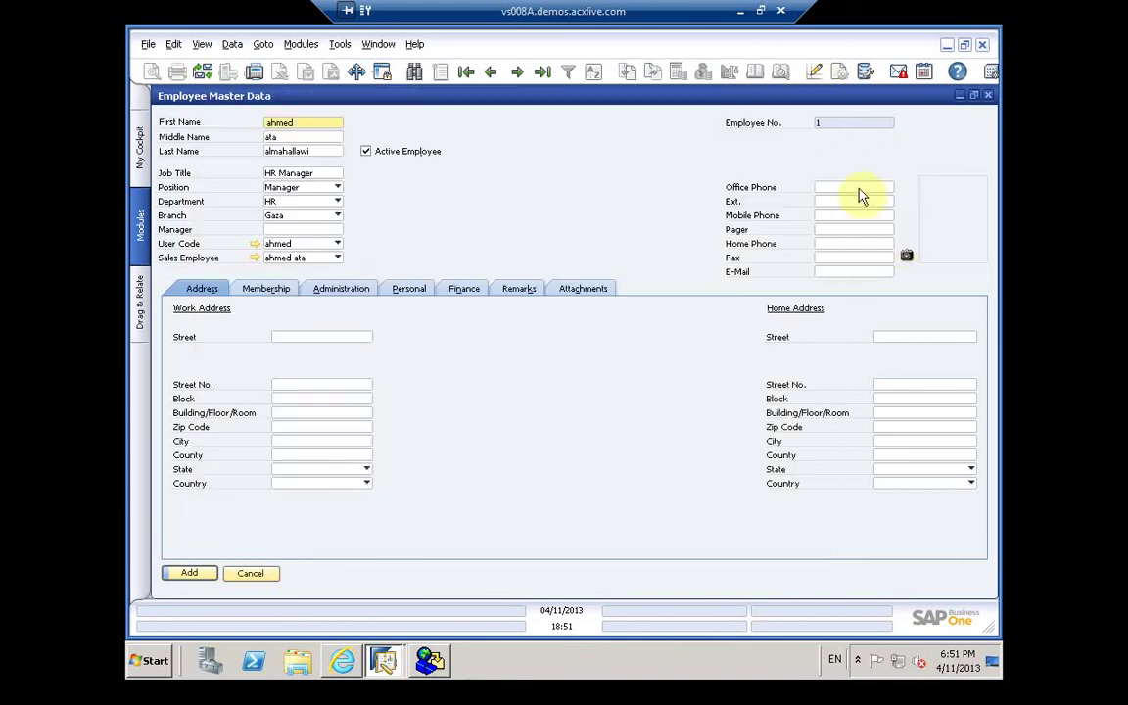
Step: Reopen the pictures folder error help, expand the Administration chapter, and switch to help search
{"action": "left_click", "coordinate": [910, 257]}
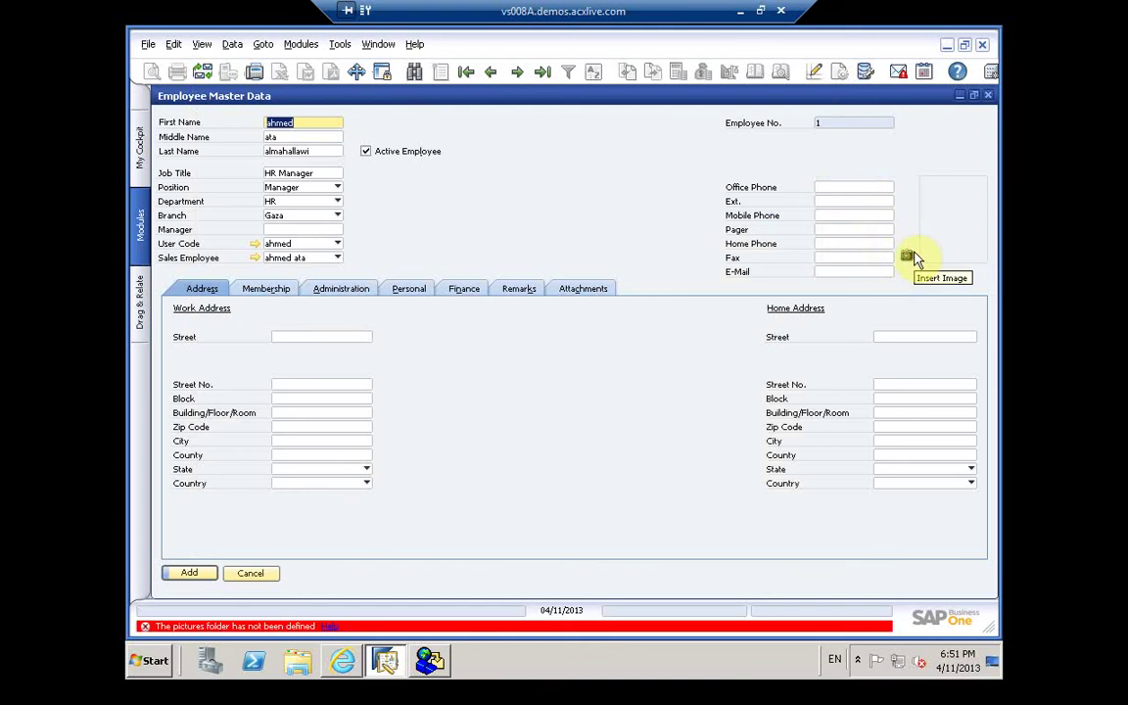
{"action": "left_click", "coordinate": [332, 634]}
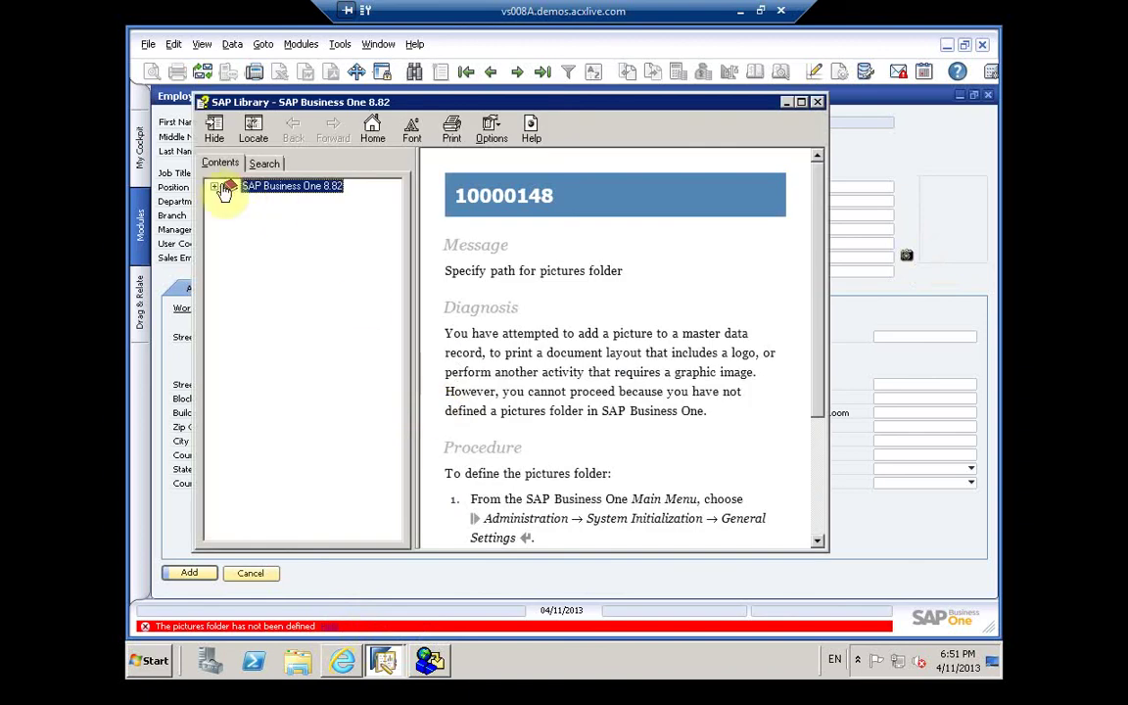
{"action": "left_click", "coordinate": [216, 187]}
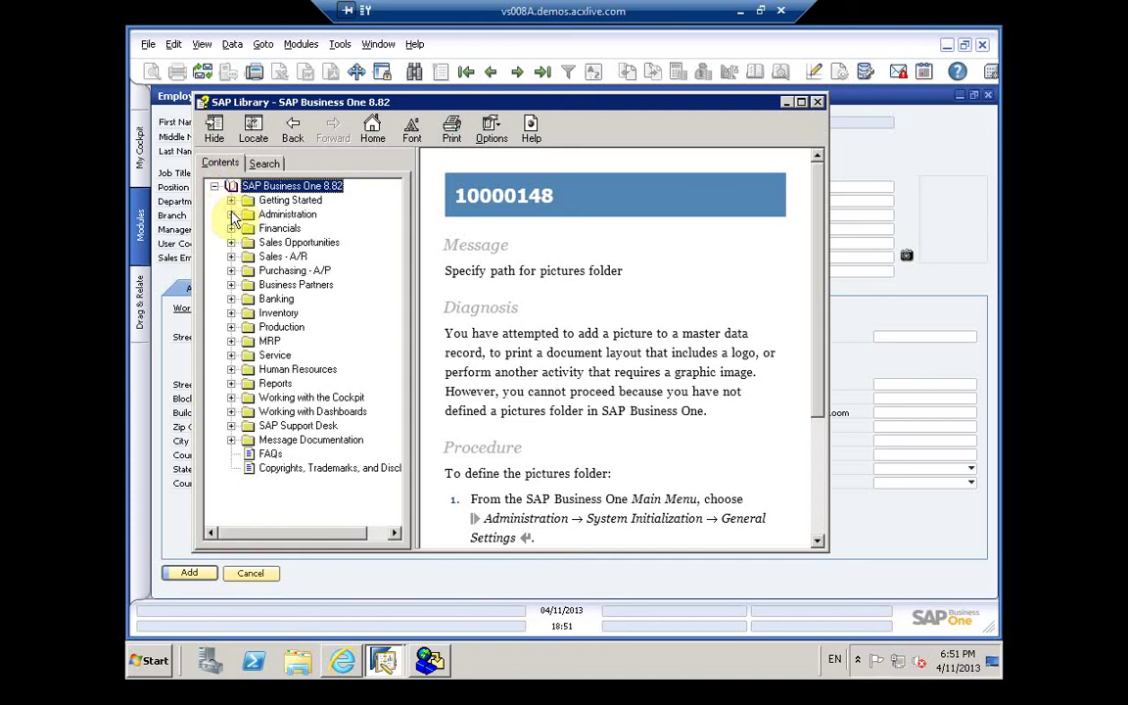
{"action": "left_click", "coordinate": [231, 213]}
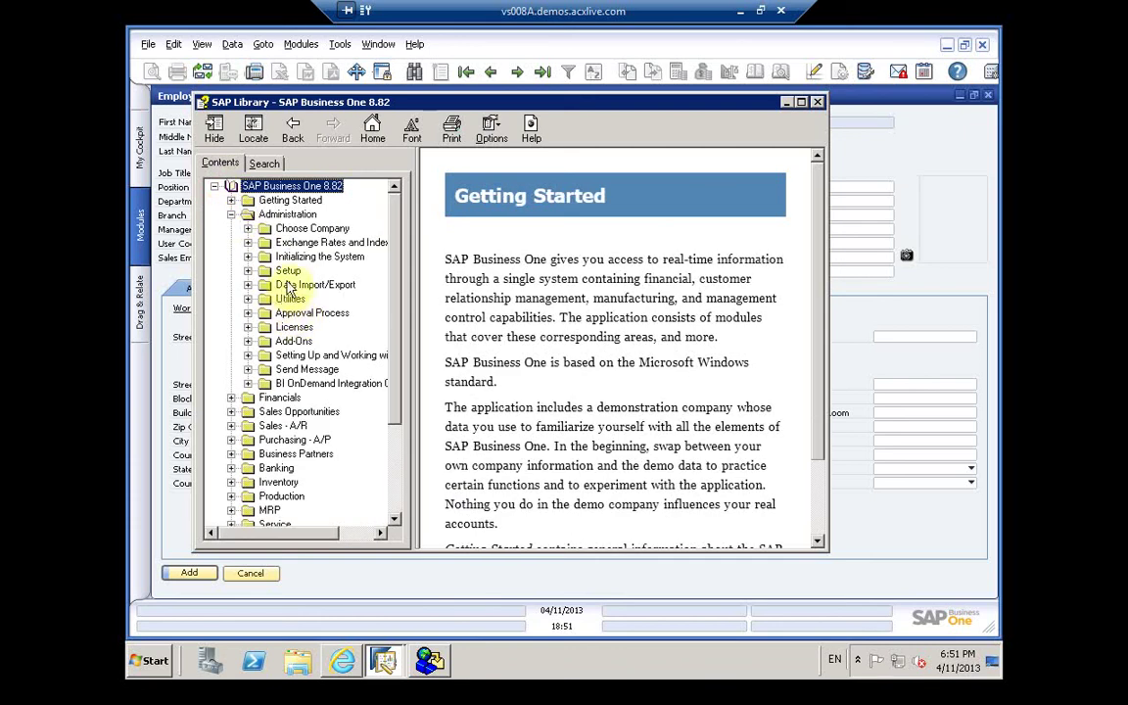
{"action": "left_click", "coordinate": [266, 163]}
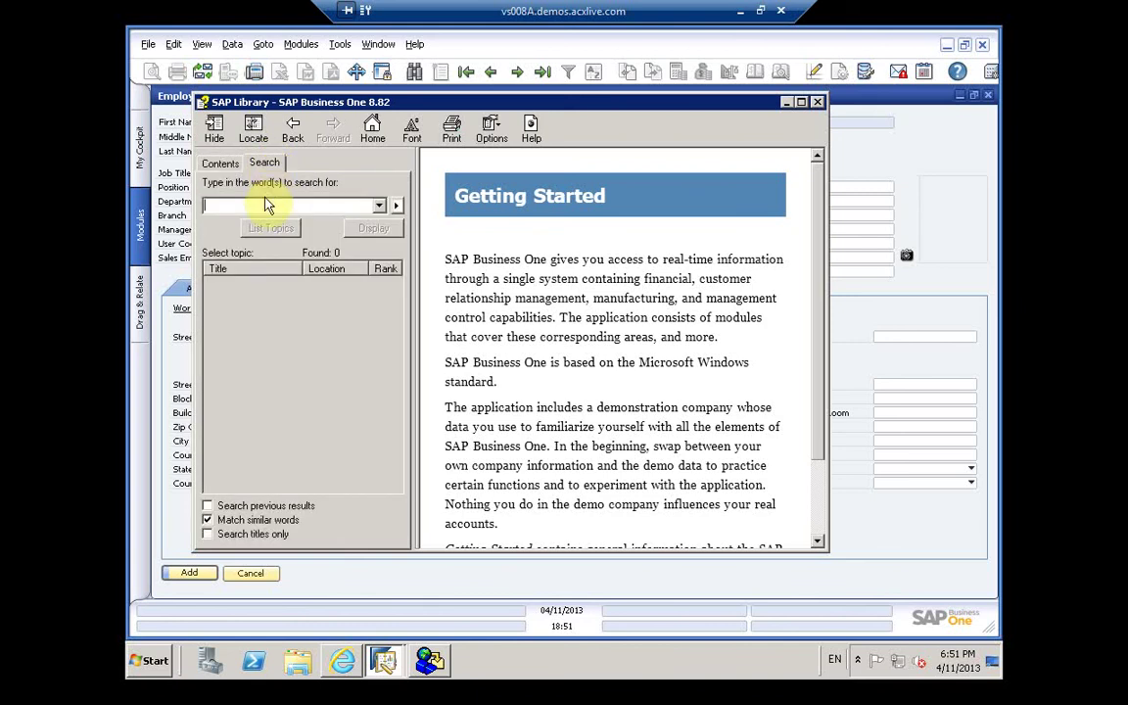
Step: Search the help for 'picture folder' and open the General Settings: Font & Bkgd Tab result
{"action": "type", "text": "picture folder"}
{"action": "key", "text": "Return"}
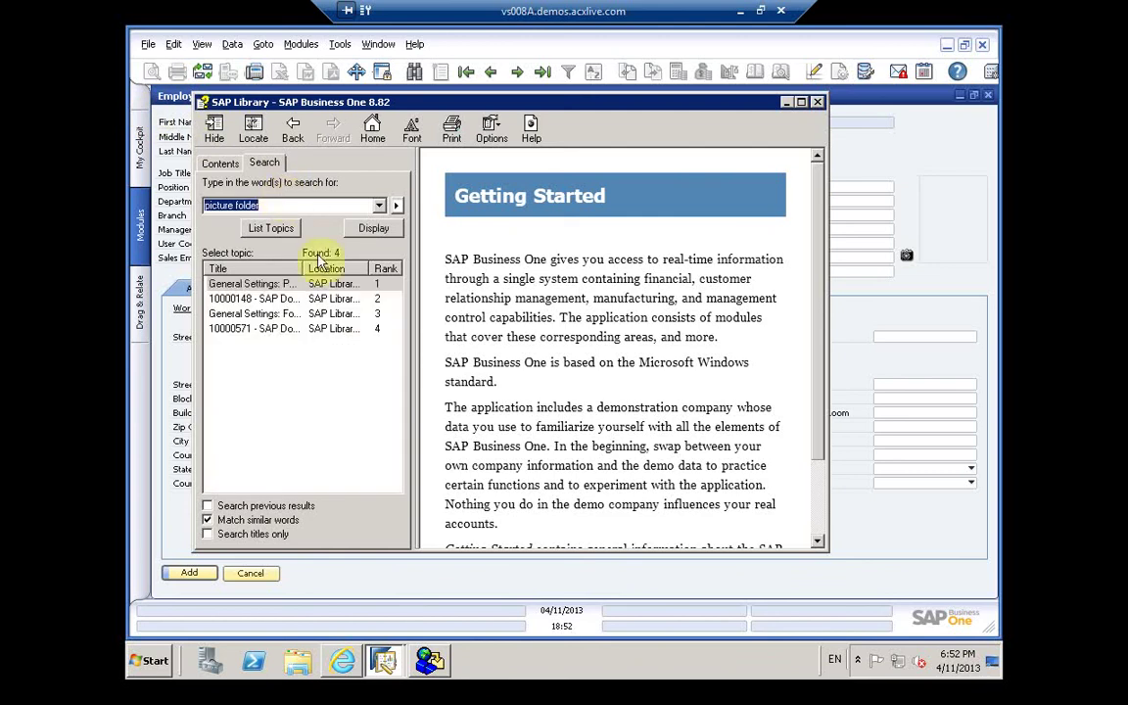
{"action": "left_click", "coordinate": [288, 314]}
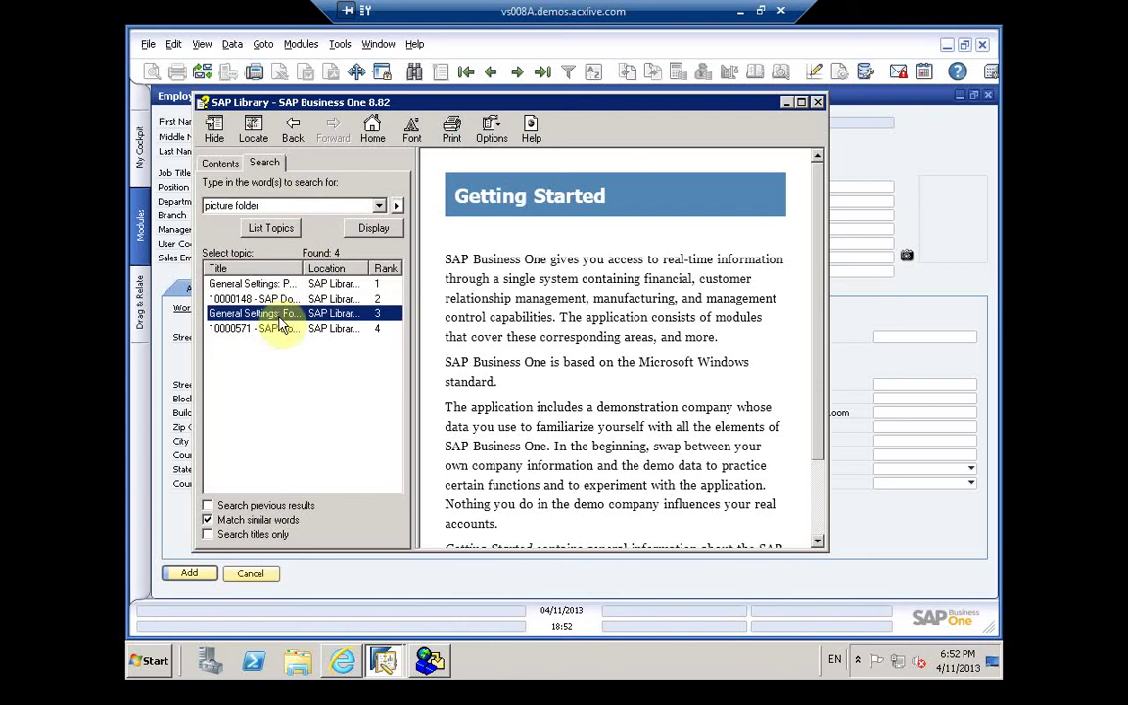
{"action": "double_click", "coordinate": [280, 315]}
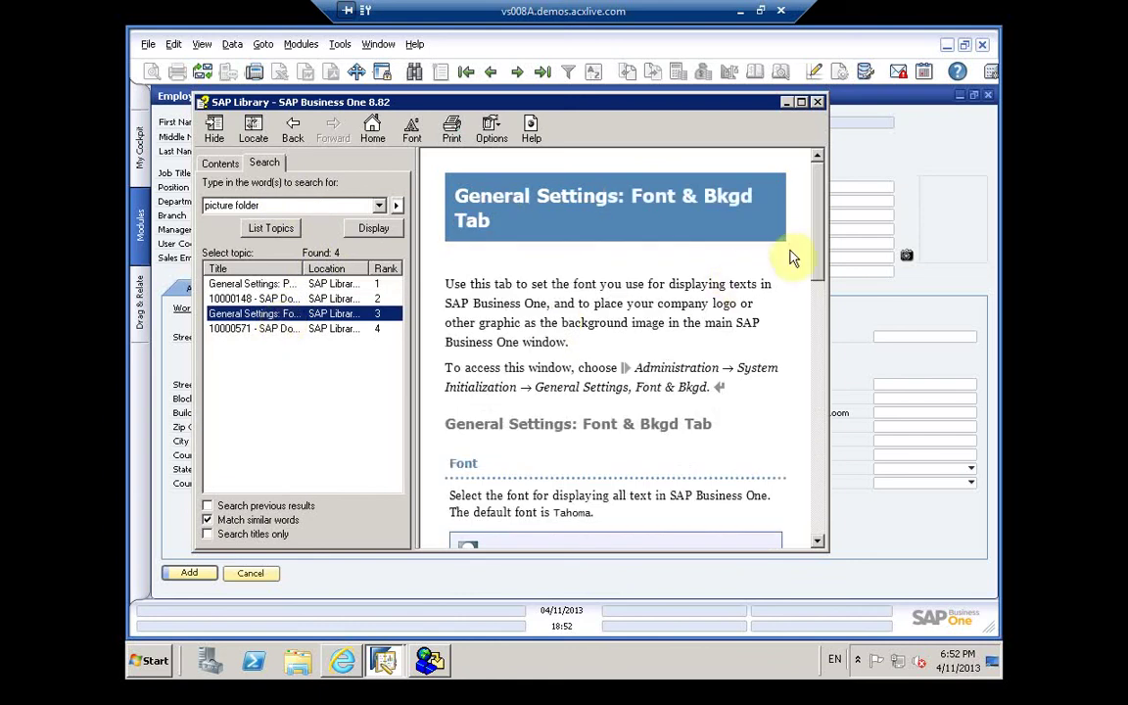
Step: Compare the results, ending on the General Settings: Path Tab topic
{"action": "left_click_drag", "start_coordinate": [818, 247], "coordinate": [825, 628]}
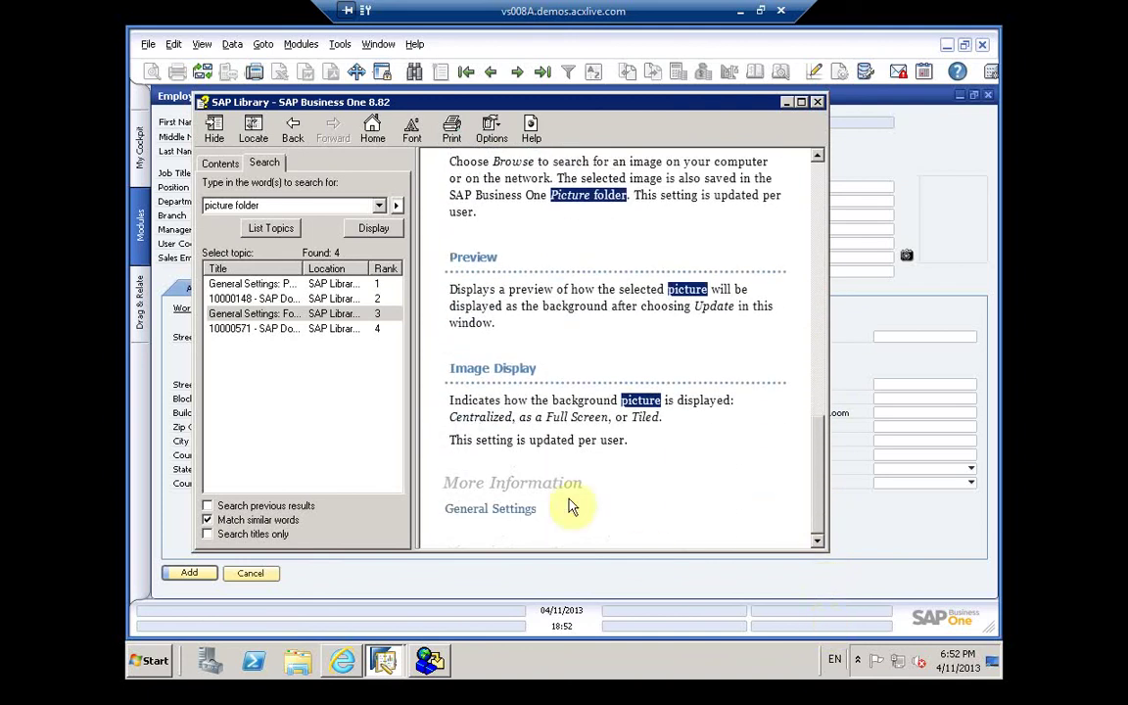
{"action": "left_click", "coordinate": [290, 284]}
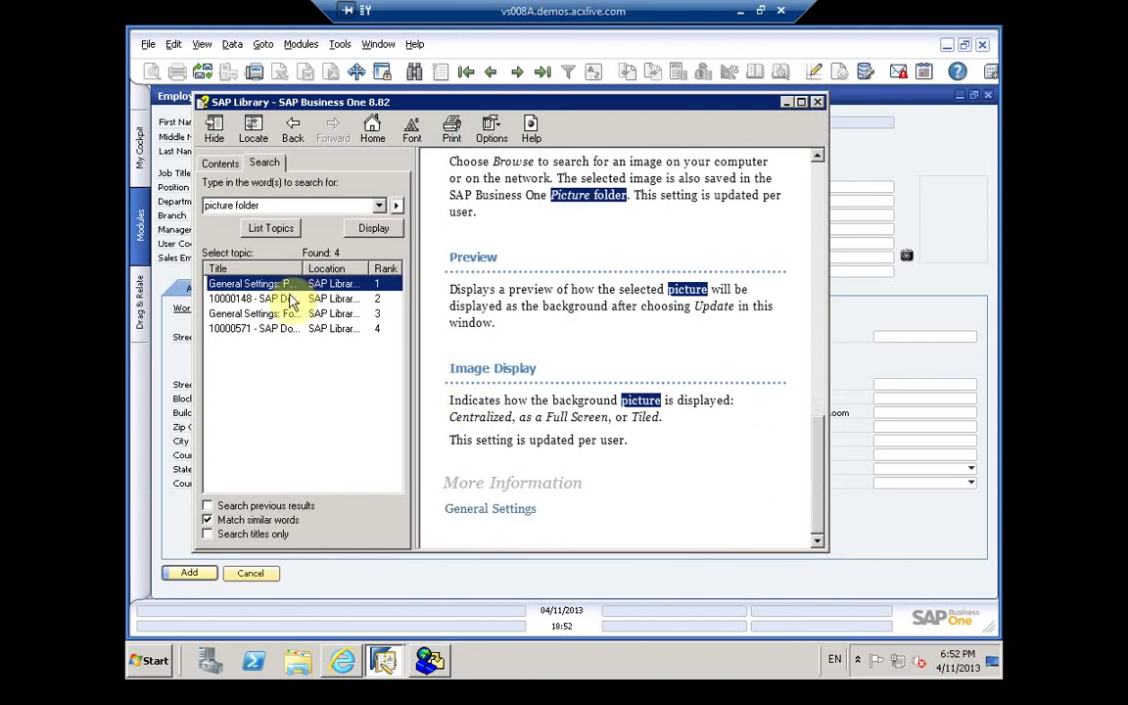
{"action": "left_click", "coordinate": [289, 298]}
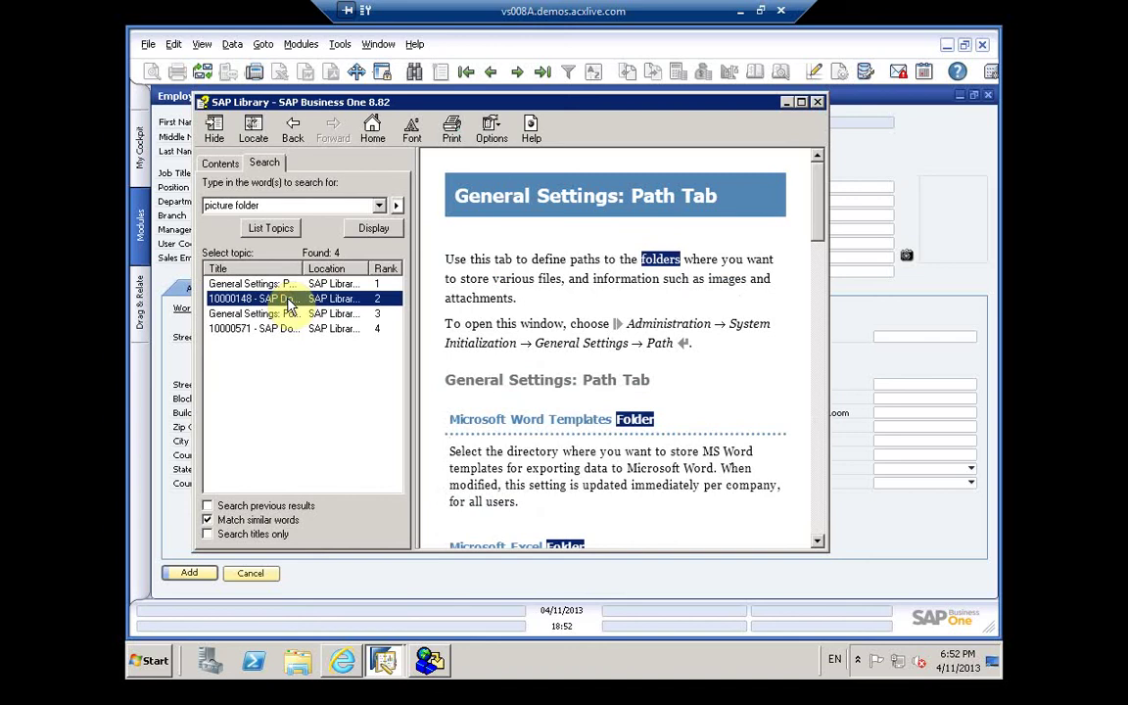
{"action": "double_click", "coordinate": [288, 299]}
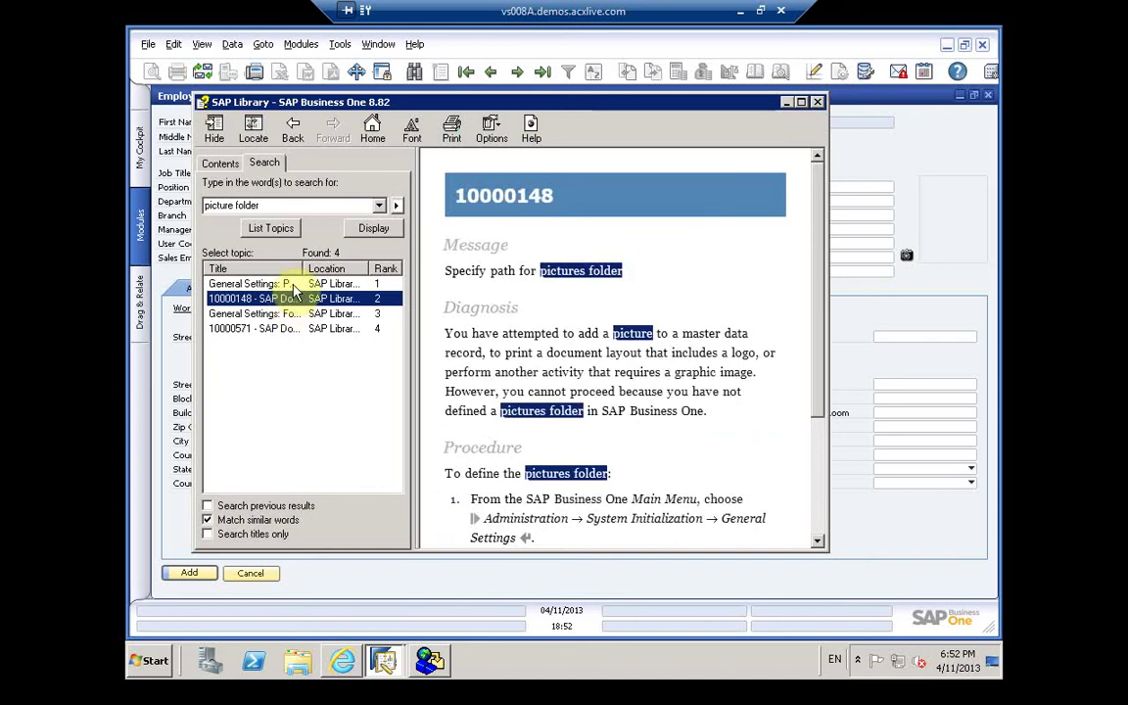
{"action": "double_click", "coordinate": [291, 284]}
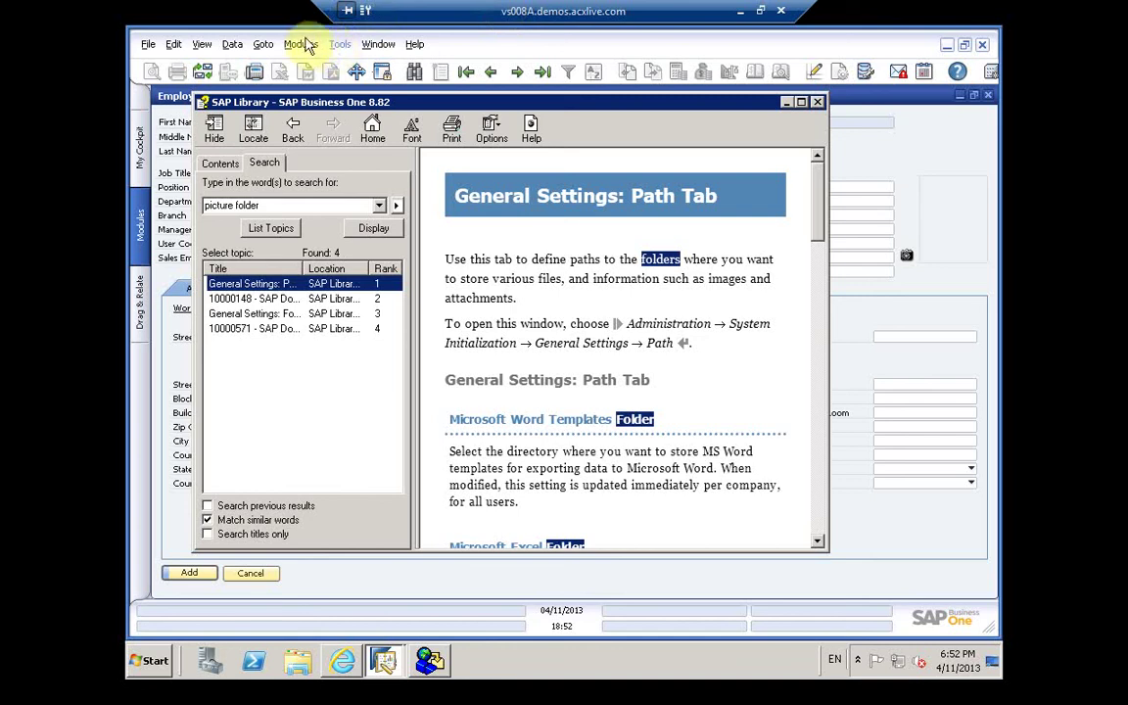
Step: From the employee record, open Administration > Setup > General > Reference Field Links
{"action": "left_click", "coordinate": [372, 49]}
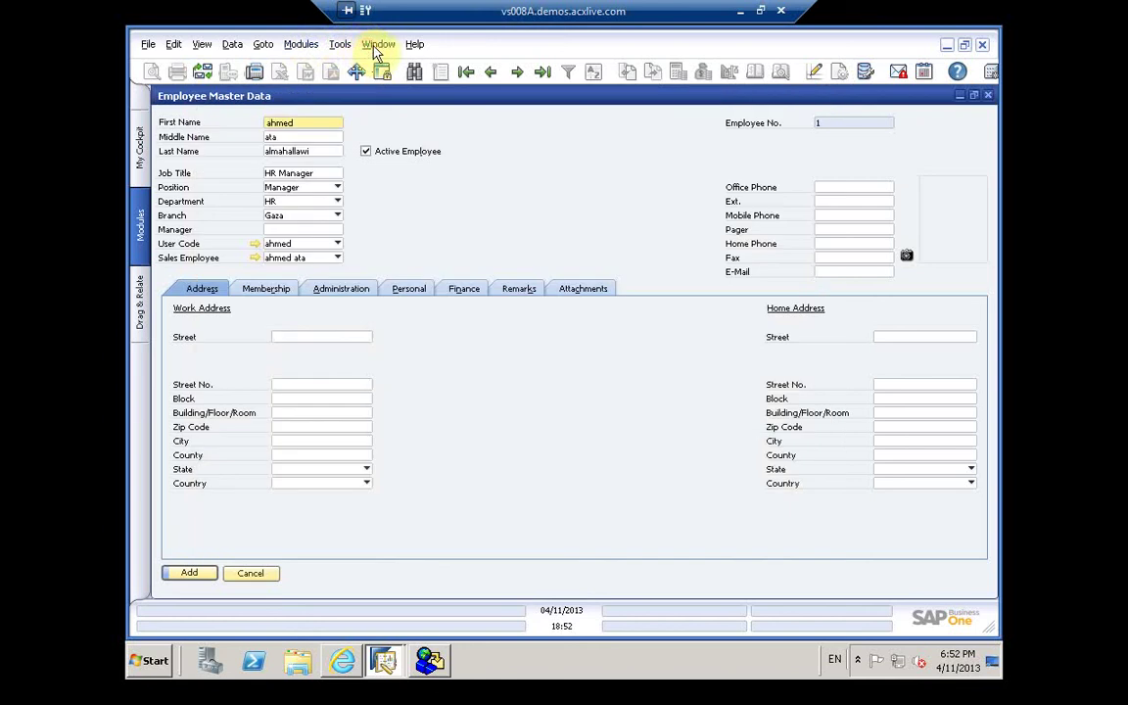
{"action": "left_click", "coordinate": [296, 46]}
{"action": "mouse_move", "coordinate": [328, 70]}
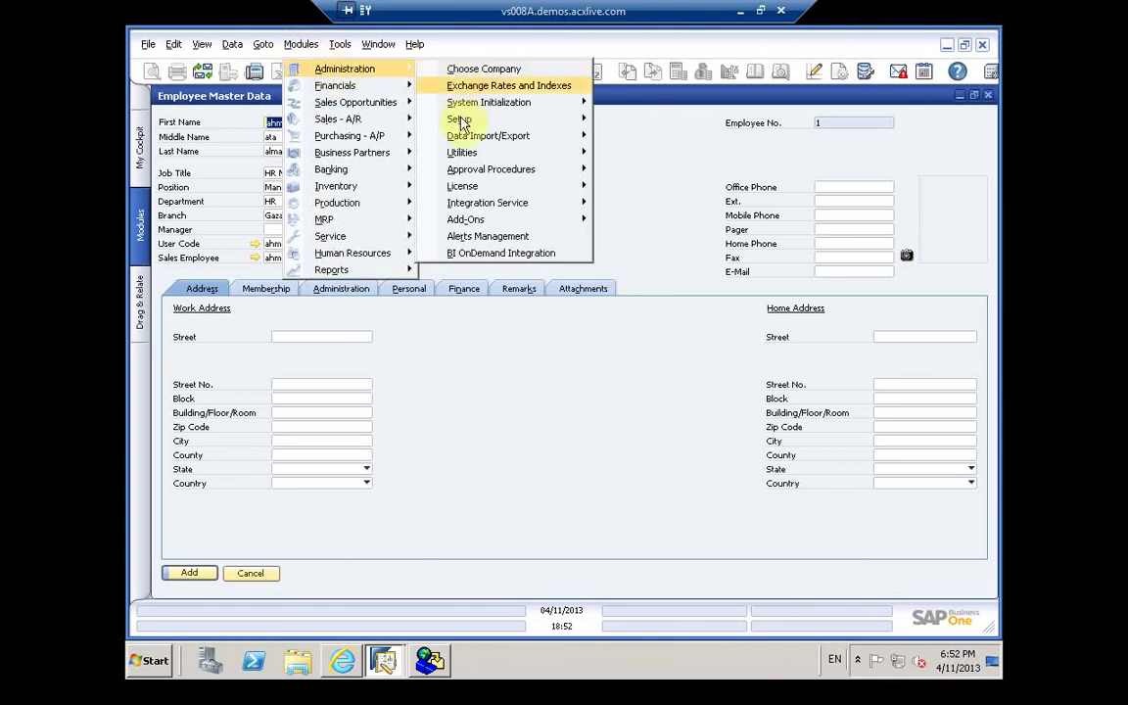
{"action": "mouse_move", "coordinate": [460, 118]}
{"action": "mouse_move", "coordinate": [610, 128]}
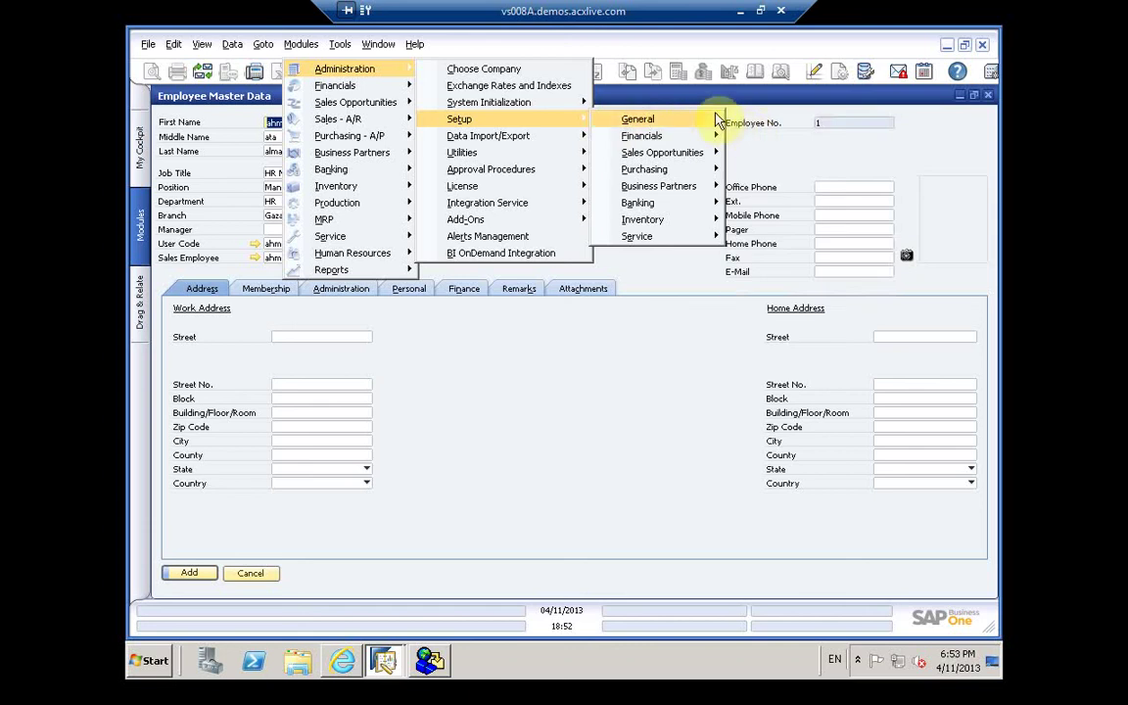
{"action": "mouse_move", "coordinate": [713, 119]}
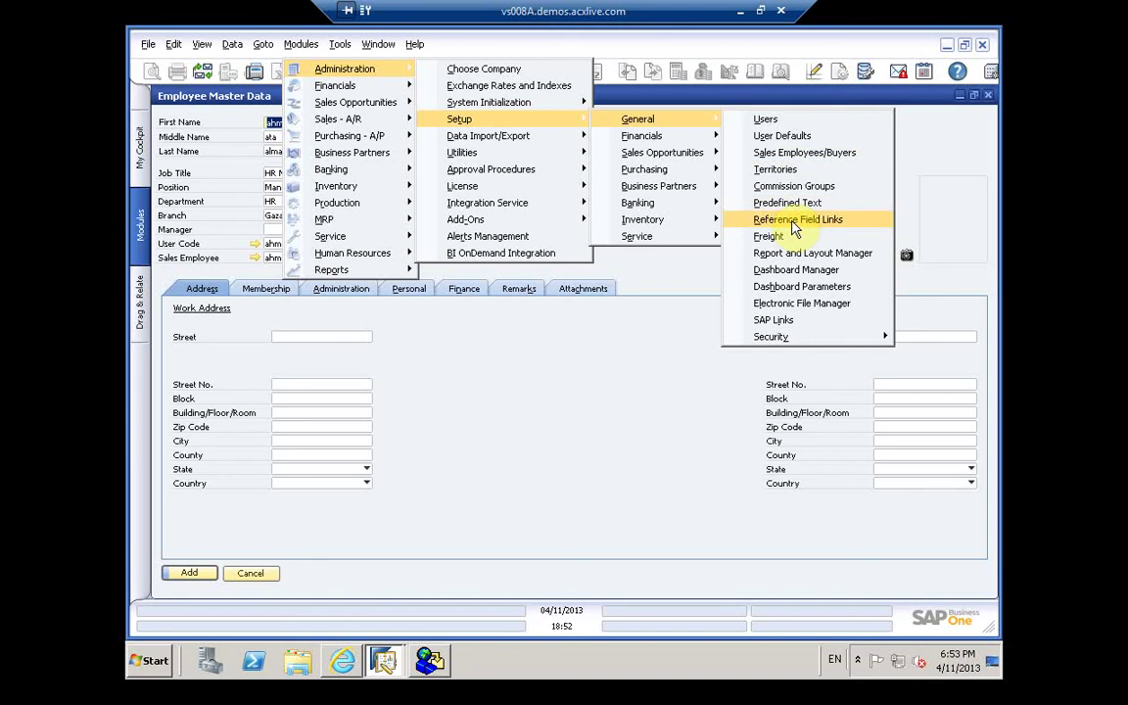
{"action": "left_click", "coordinate": [789, 224]}
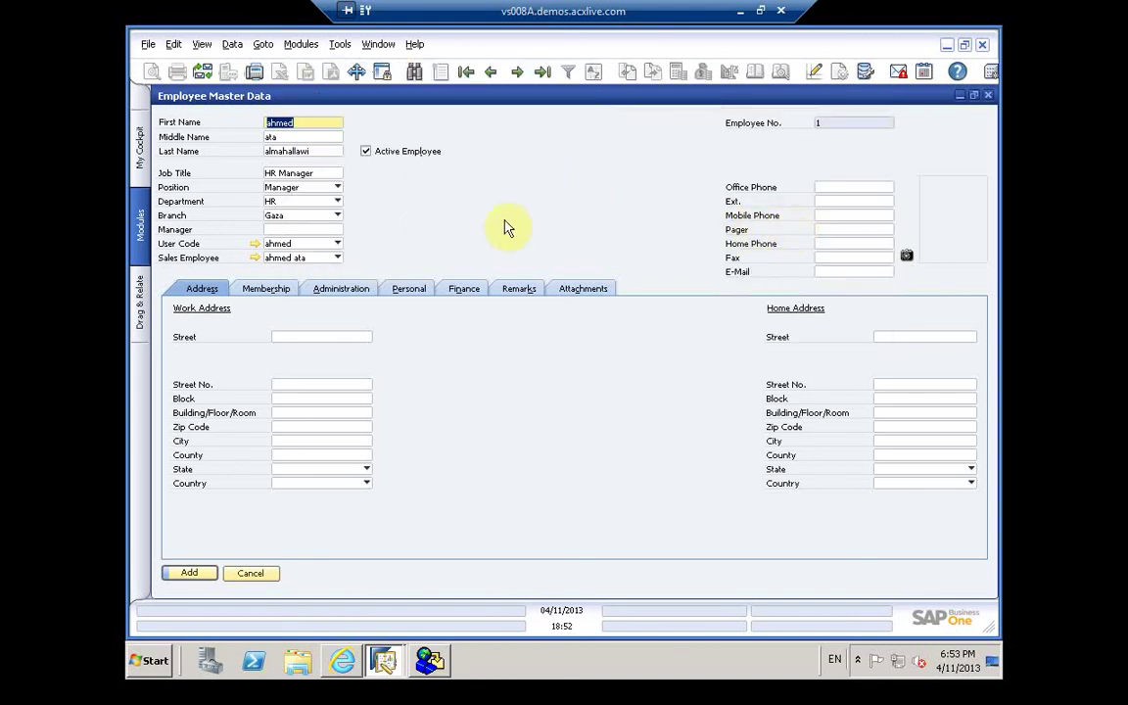
Step: Move the download manager and help windows aside and close Reference Field Links setup
{"action": "left_click", "coordinate": [430, 662]}
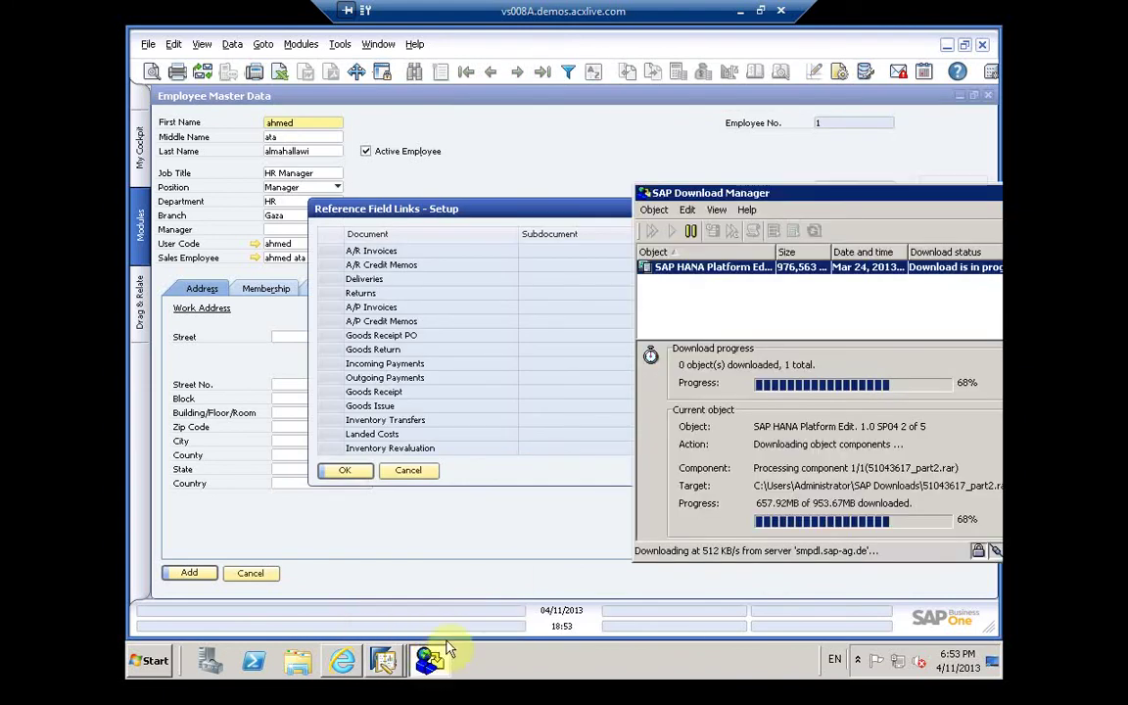
{"action": "mouse_move", "coordinate": [352, 664]}
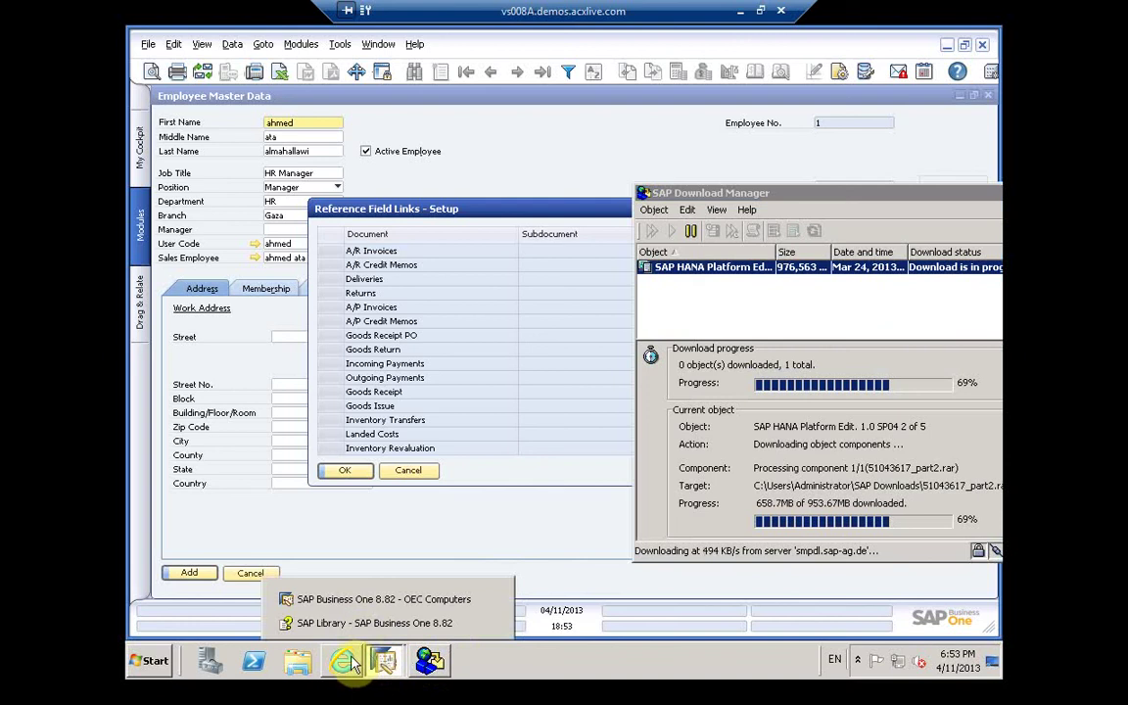
{"action": "left_click", "coordinate": [353, 624]}
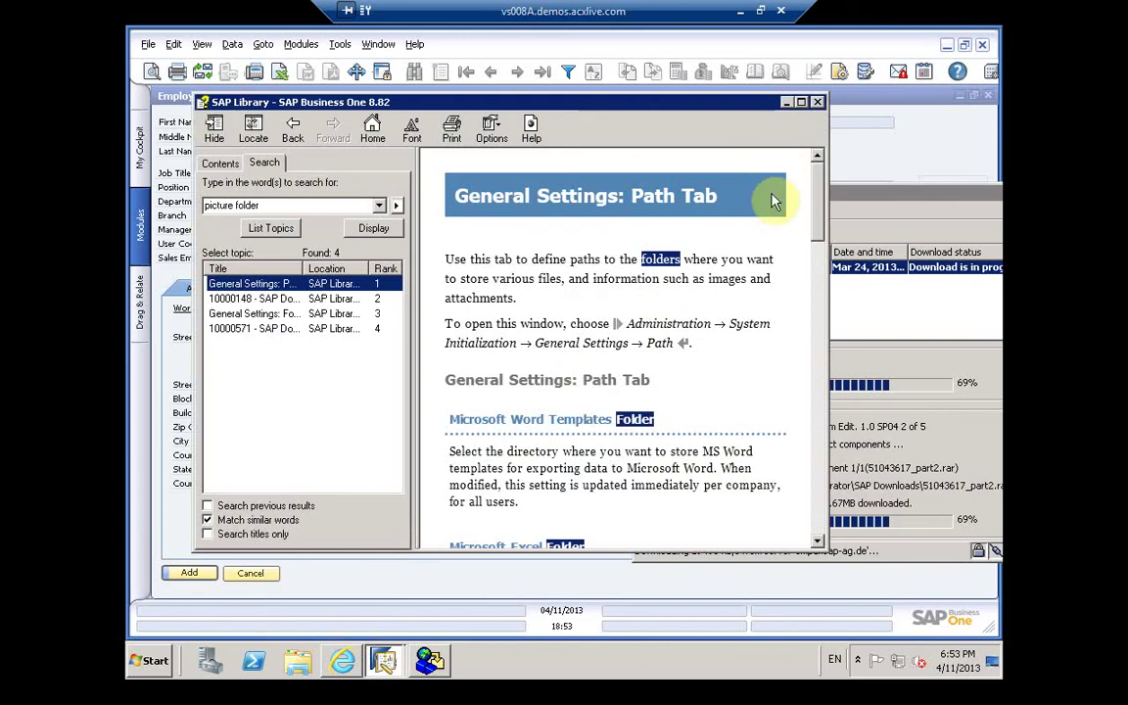
{"action": "left_click", "coordinate": [787, 104]}
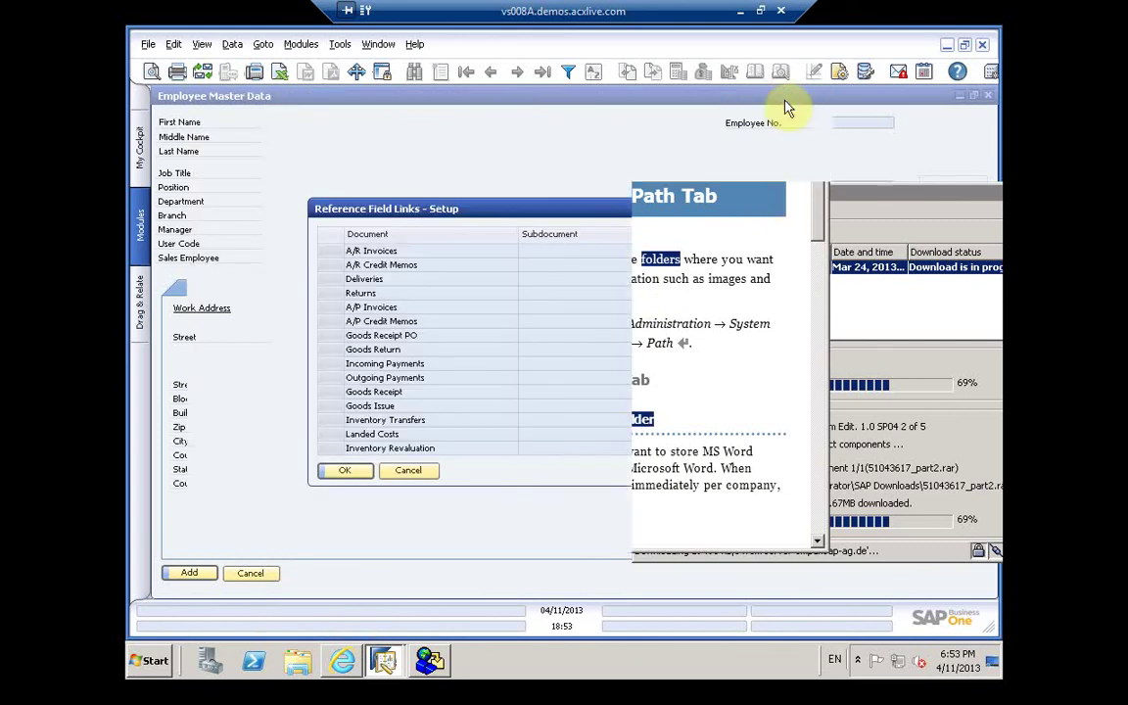
{"action": "left_click", "coordinate": [617, 204]}
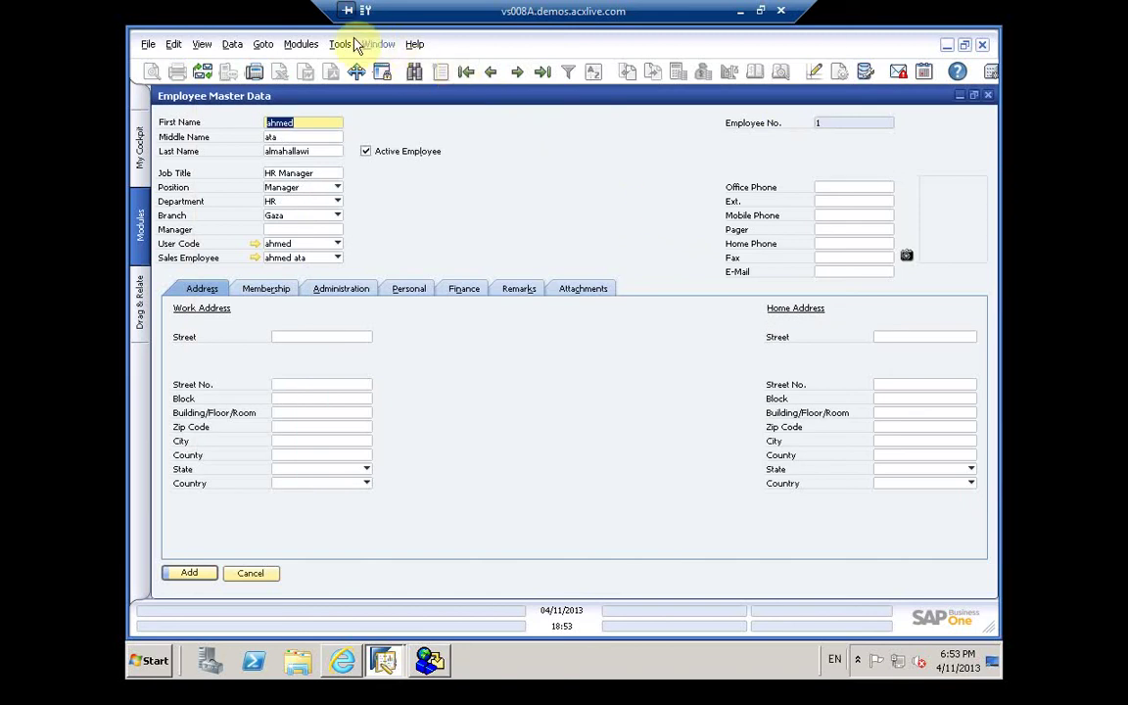
Step: Open and close Electronic File Manager setup, then retry attaching the employee picture
{"action": "left_click", "coordinate": [297, 44]}
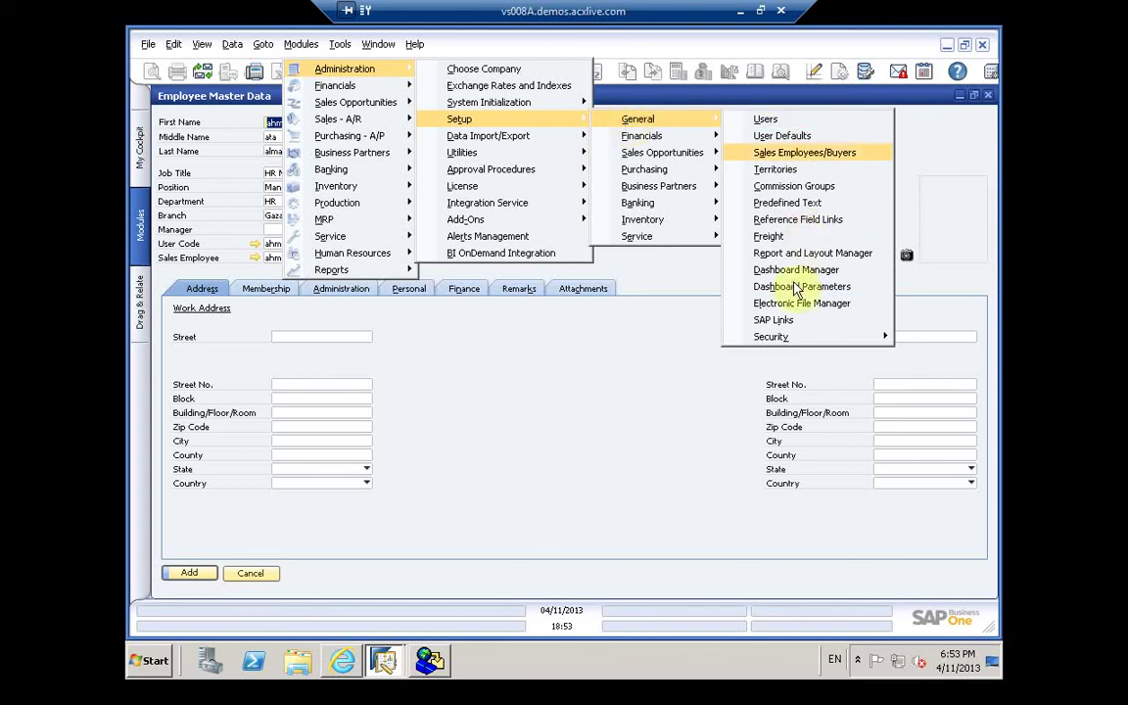
{"action": "mouse_move", "coordinate": [791, 342]}
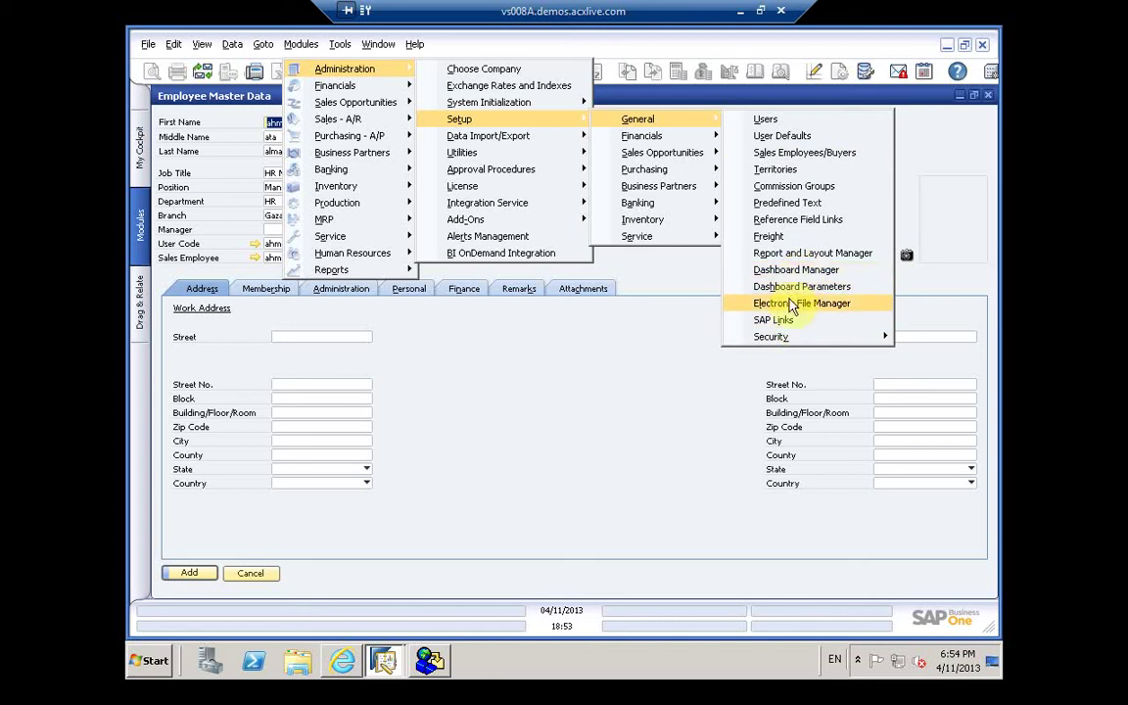
{"action": "left_click", "coordinate": [791, 304]}
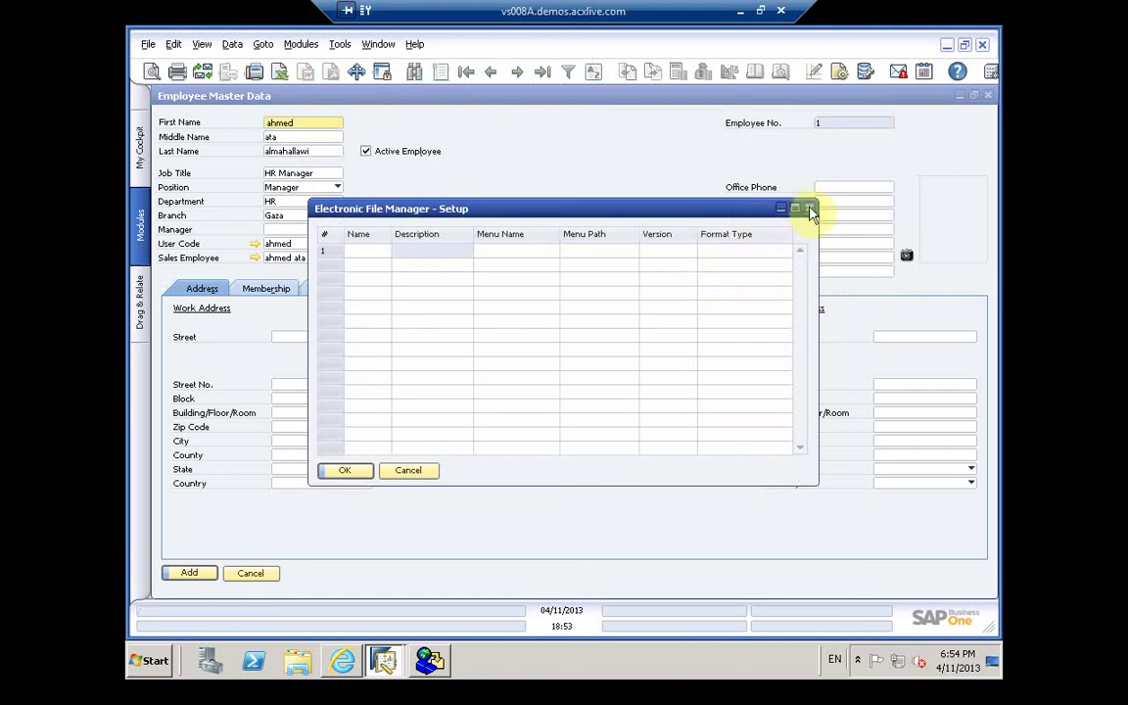
{"action": "left_click", "coordinate": [810, 209]}
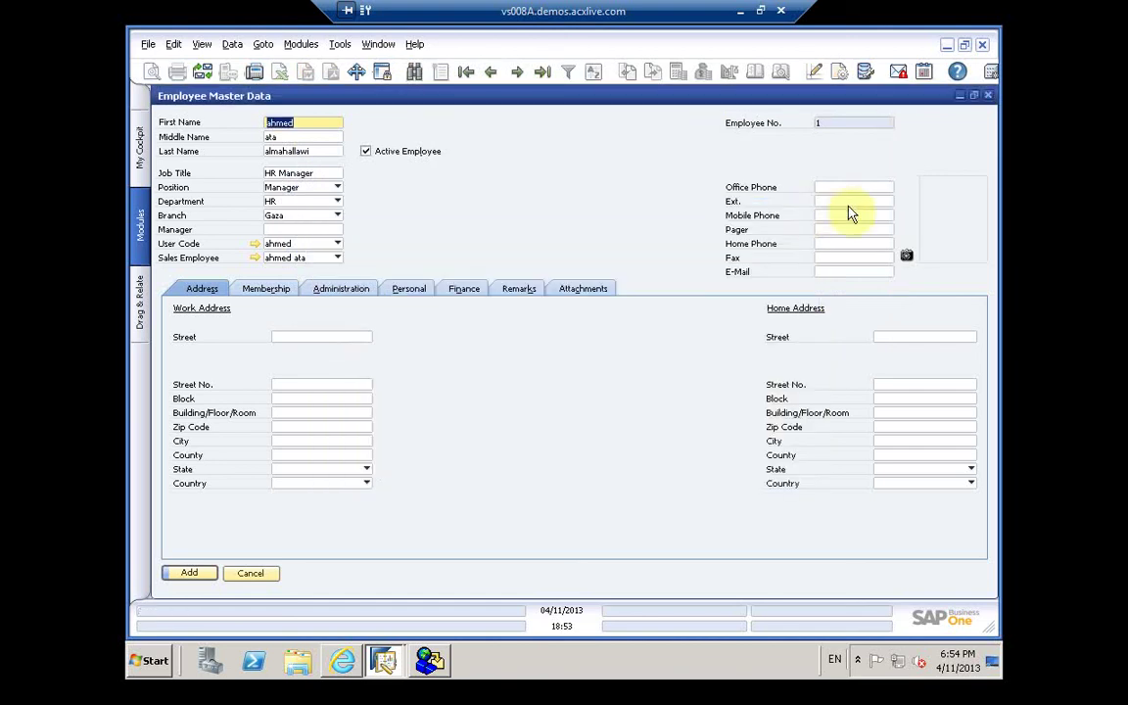
{"action": "left_click", "coordinate": [906, 256]}
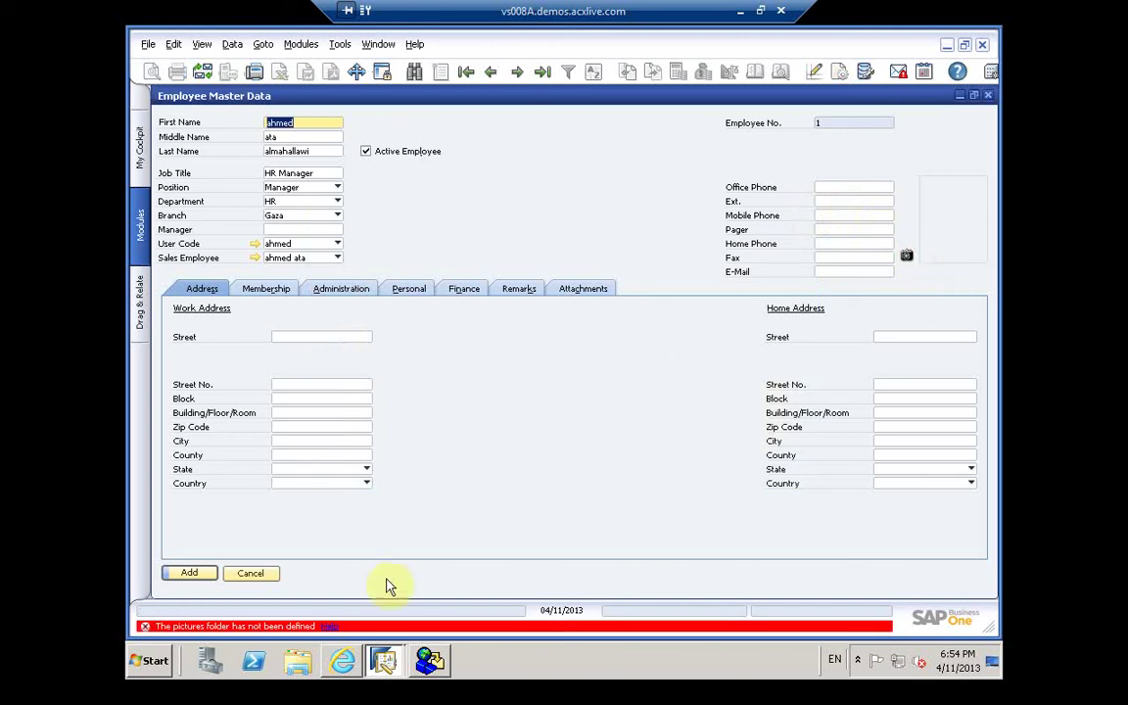
{"action": "left_click", "coordinate": [383, 660]}
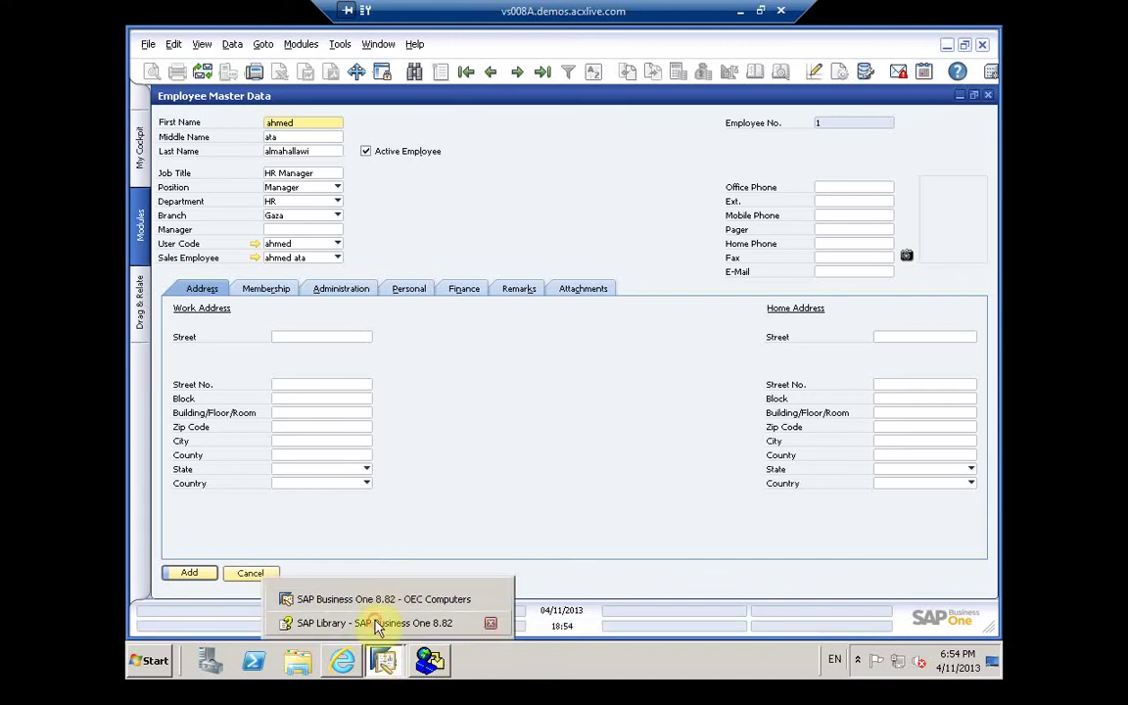
Step: Rerun the help search with the query 'pictures folder'
{"action": "left_click", "coordinate": [368, 623]}
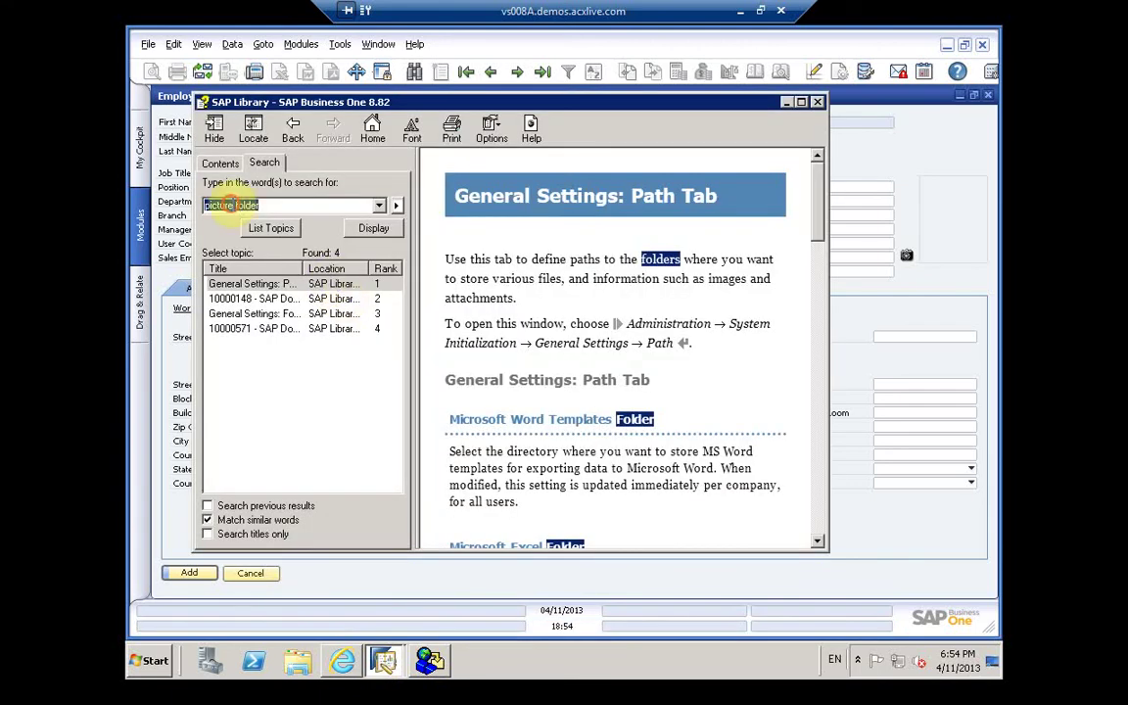
{"action": "left_click", "coordinate": [232, 205]}
{"action": "type", "text": "s"}
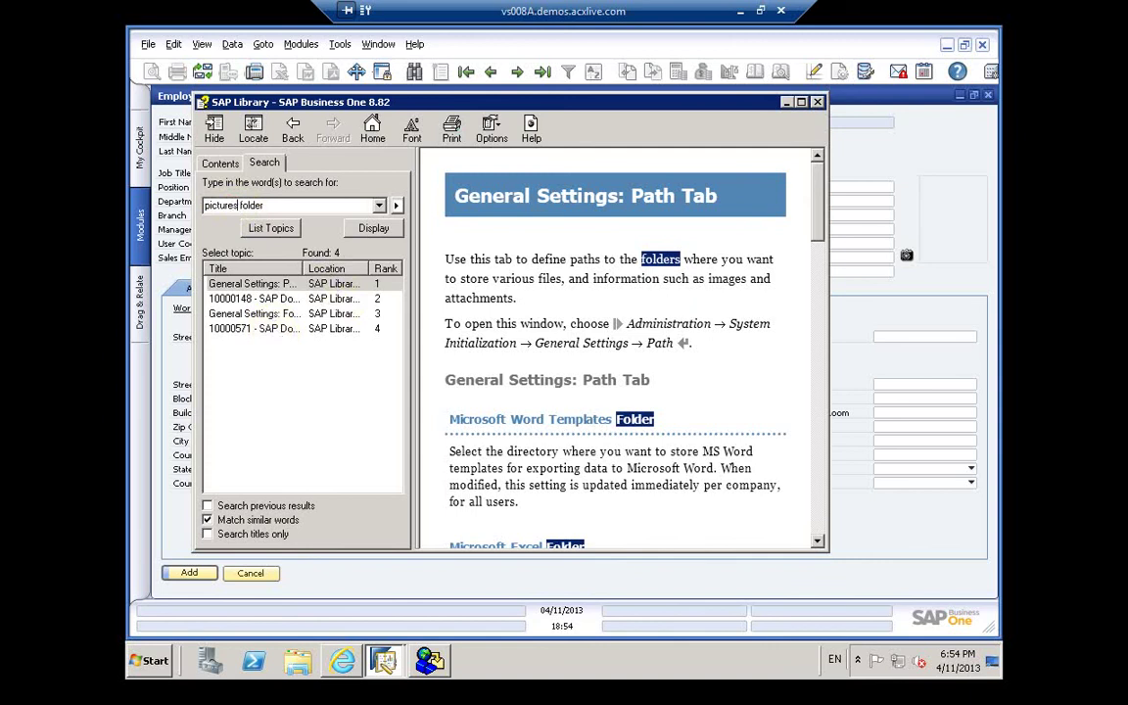
{"action": "key", "text": "Return"}
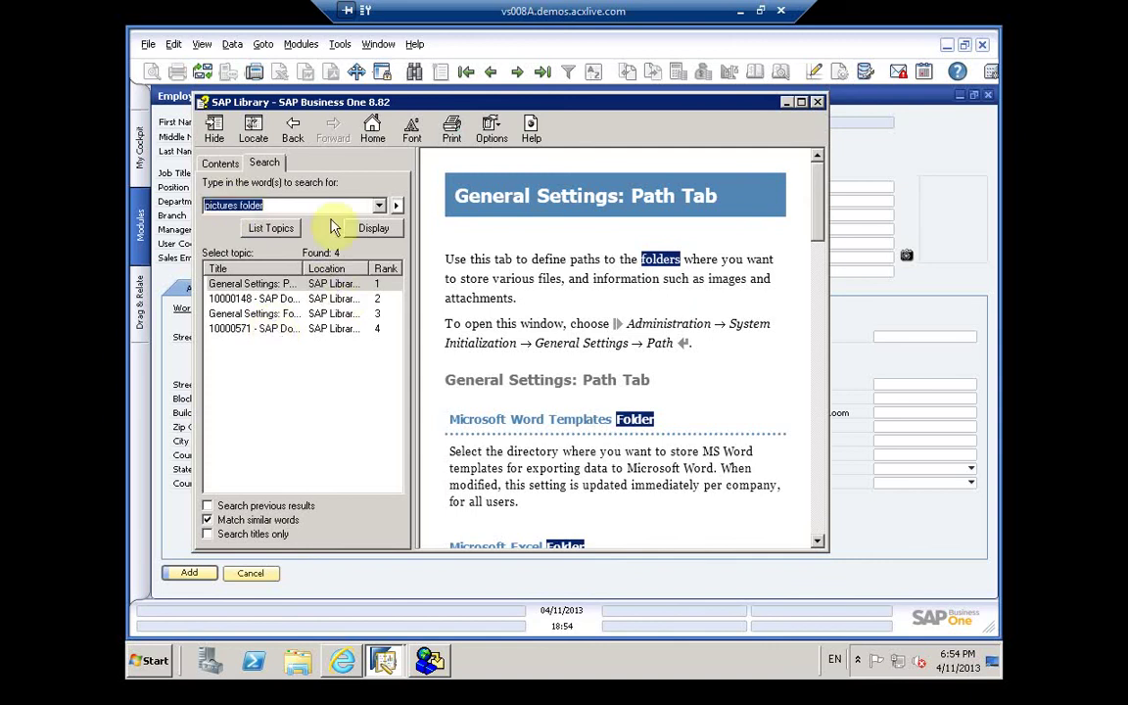
Step: Try a titles-only search, revert to full-text search, and select result 10000571
{"action": "left_click", "coordinate": [209, 535]}
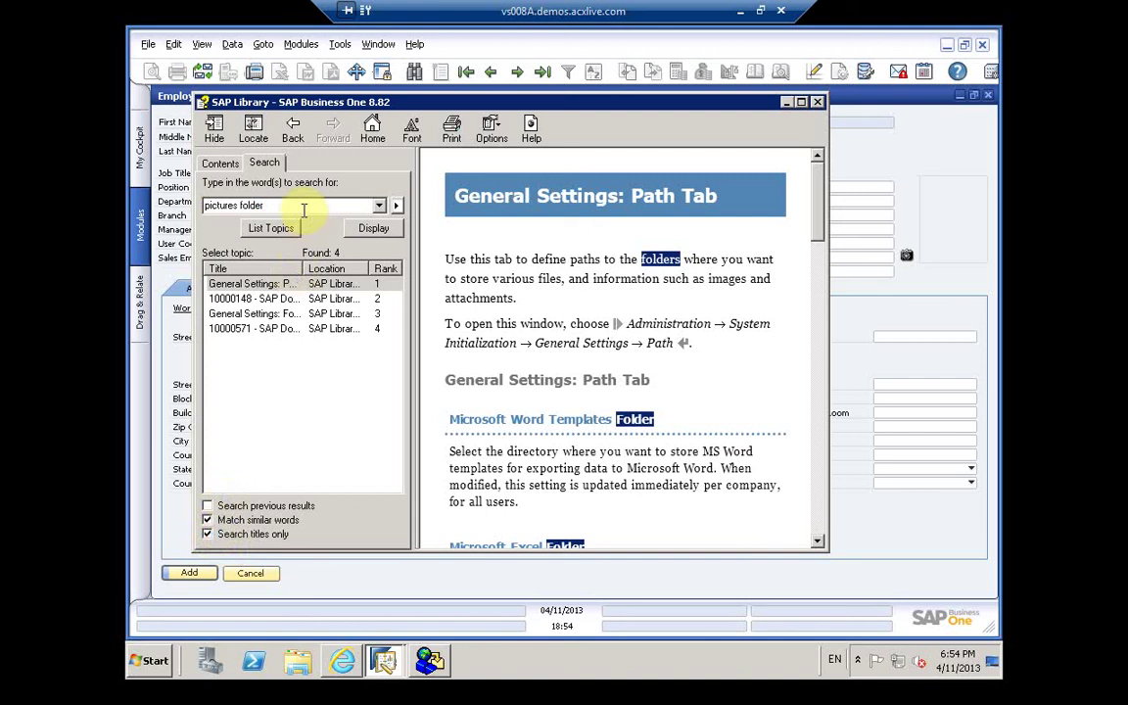
{"action": "key", "text": "Return"}
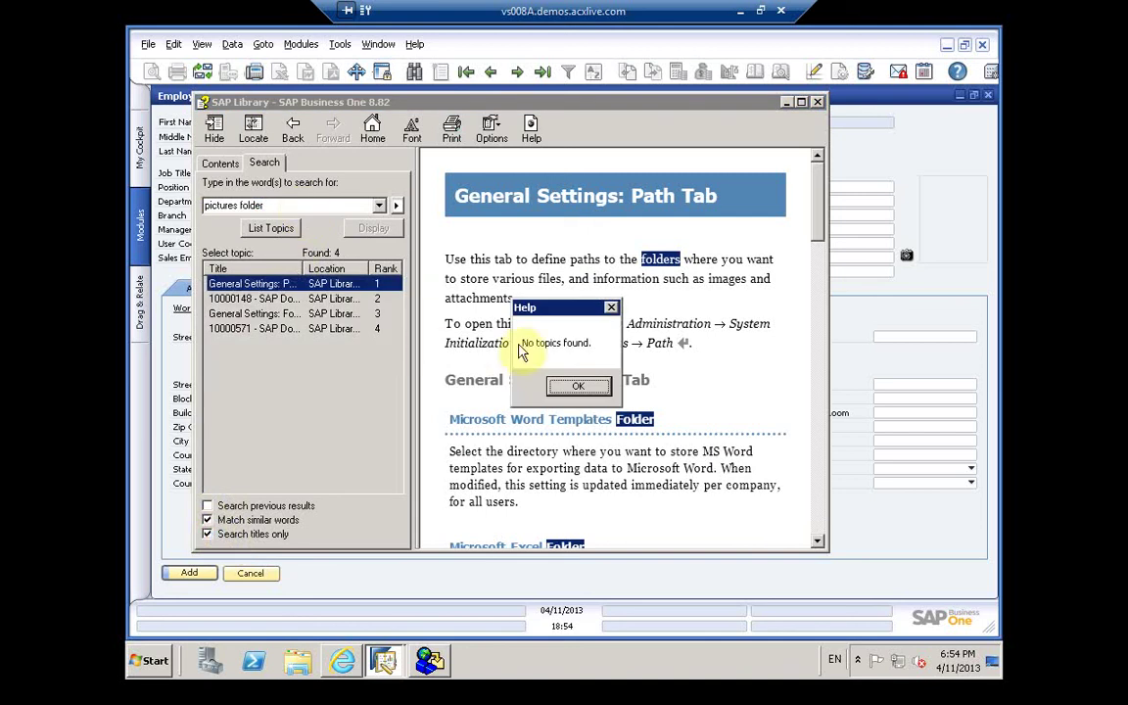
{"action": "left_click", "coordinate": [572, 385]}
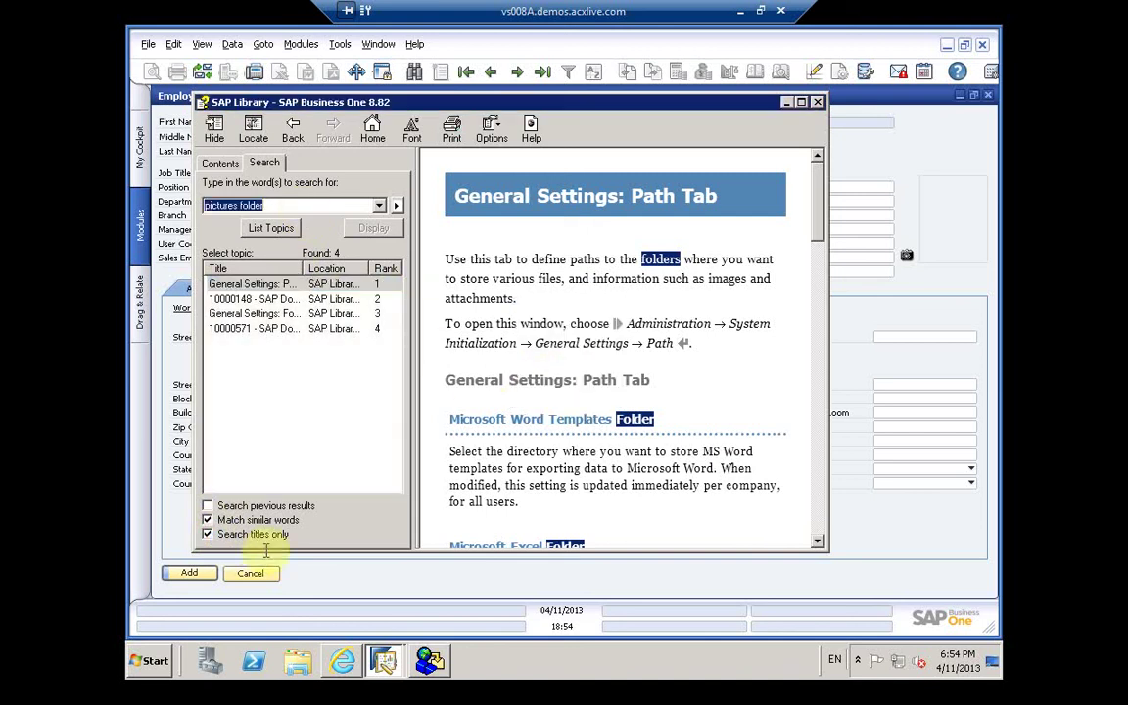
{"action": "left_click", "coordinate": [208, 535]}
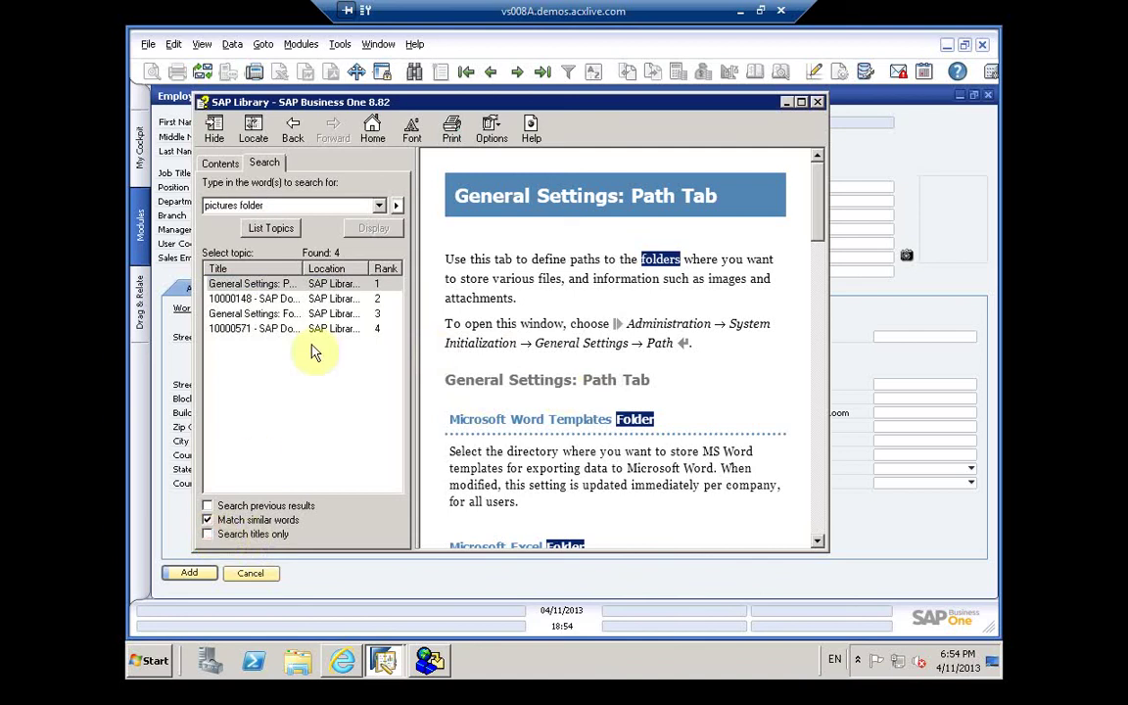
{"action": "left_click", "coordinate": [290, 285]}
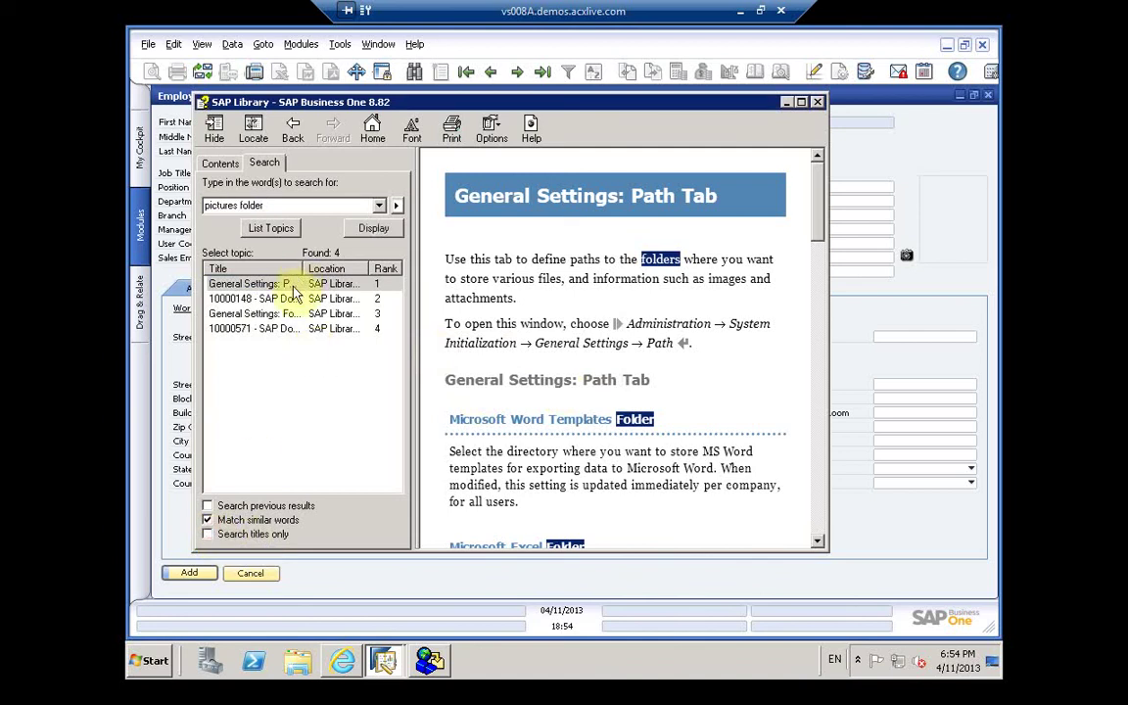
{"action": "left_click", "coordinate": [269, 331]}
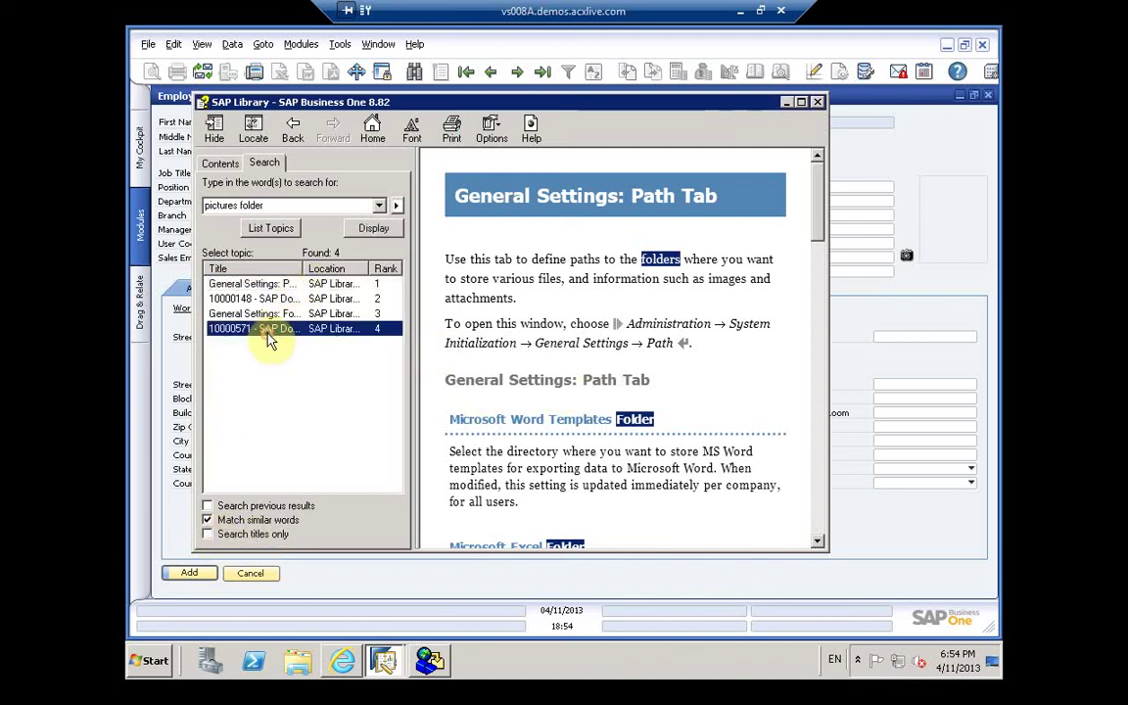
Step: Display topic 10000571, then review the Font & Bkgd and Path Tab topics
{"action": "double_click", "coordinate": [268, 332]}
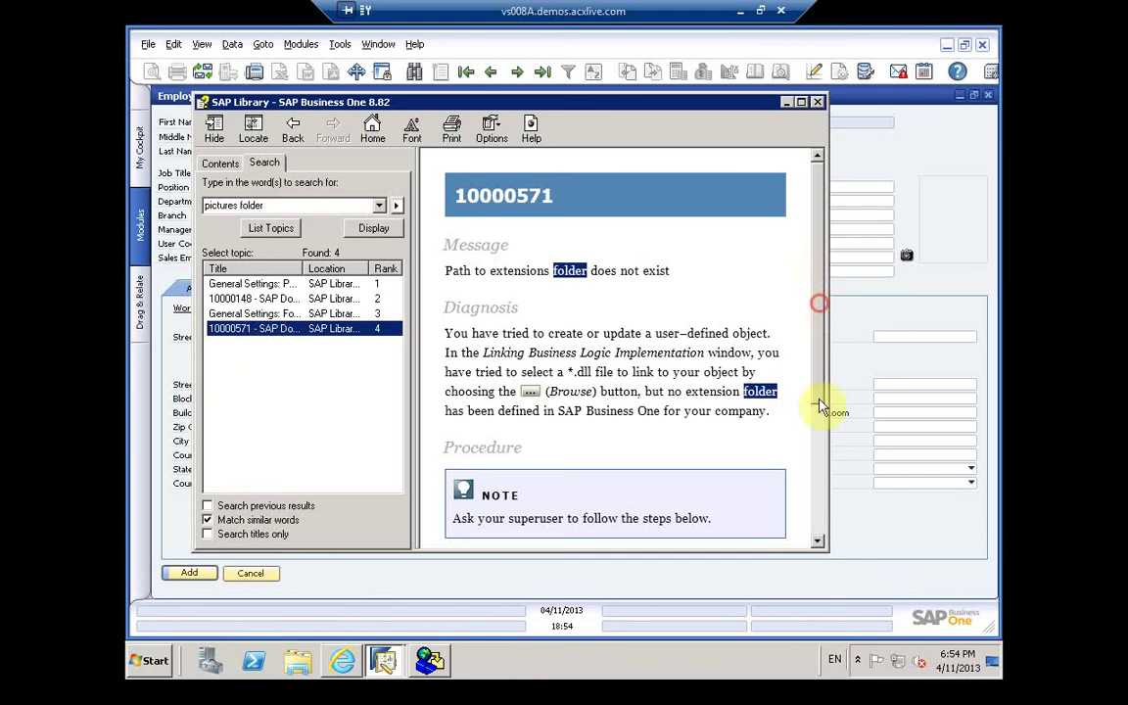
{"action": "left_click_drag", "start_coordinate": [812, 395], "coordinate": [820, 464]}
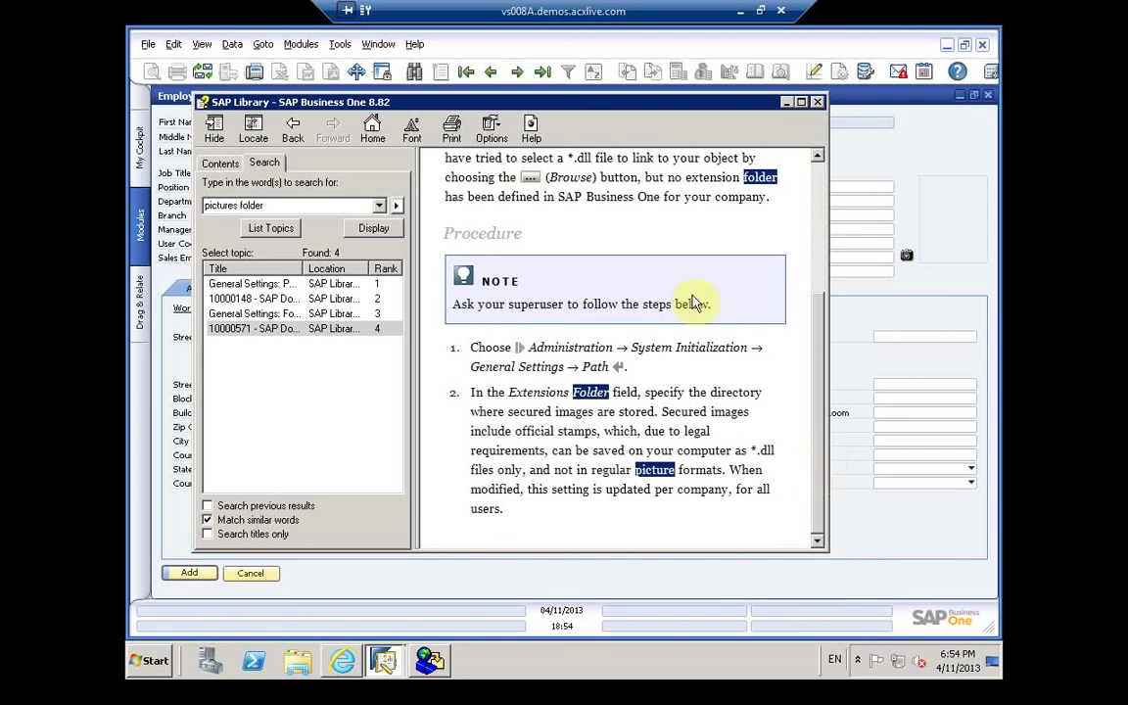
{"action": "left_click", "coordinate": [302, 313]}
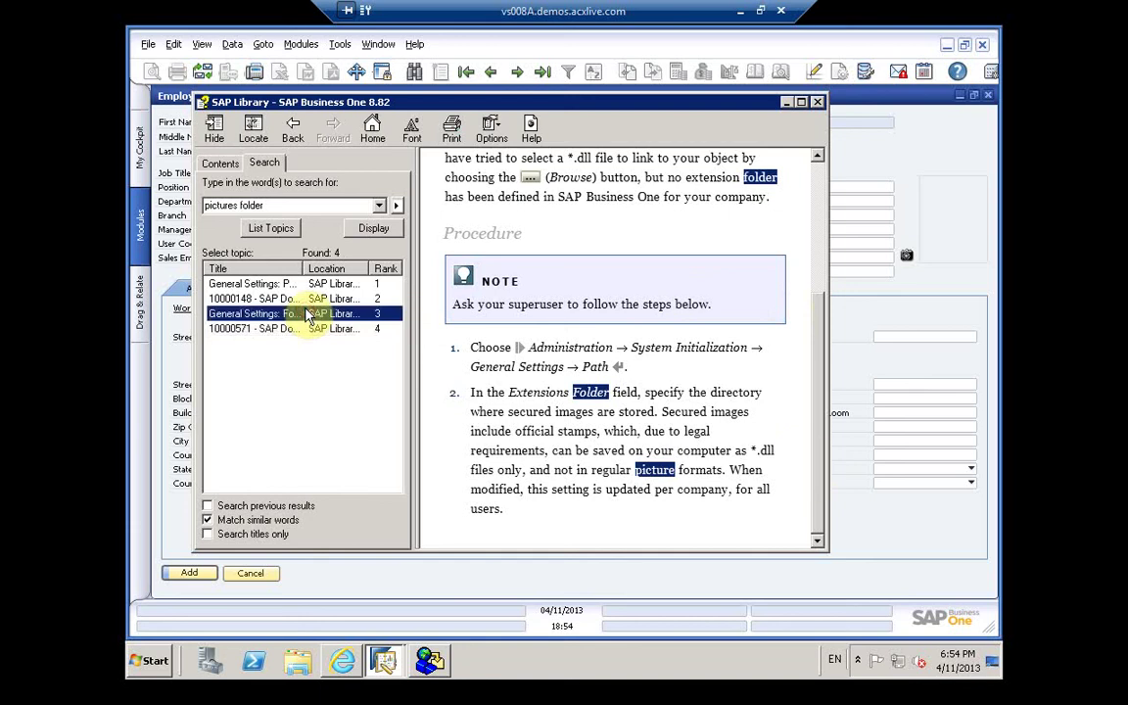
{"action": "left_click", "coordinate": [290, 298]}
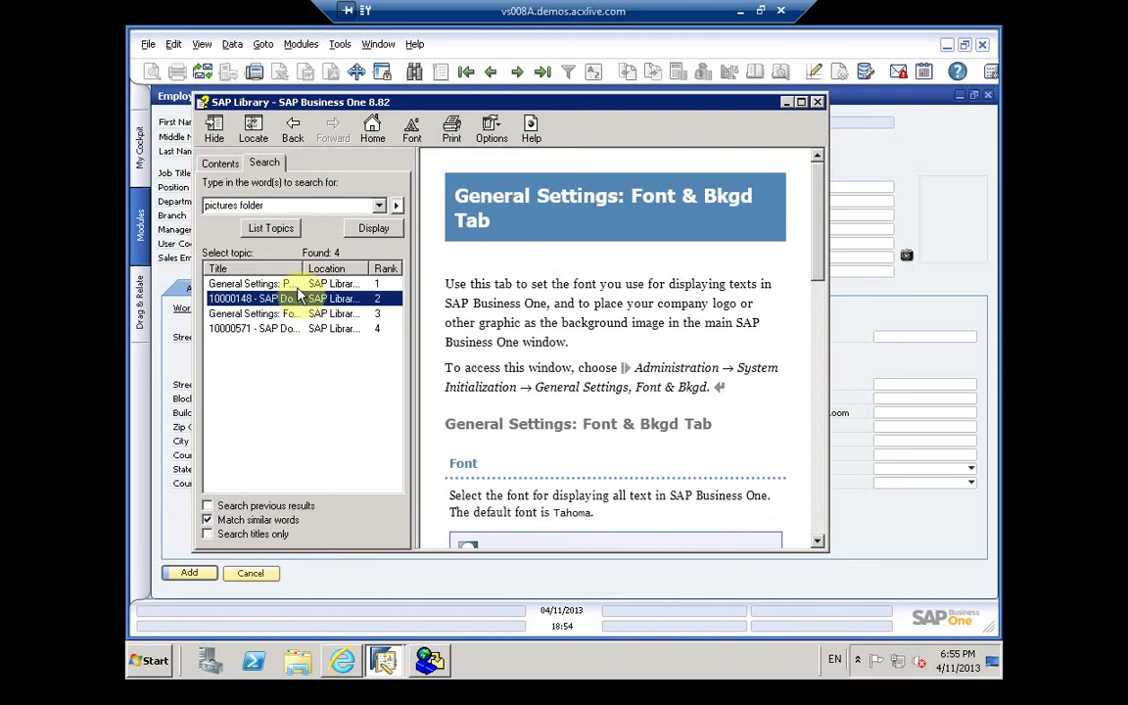
{"action": "left_click", "coordinate": [292, 284]}
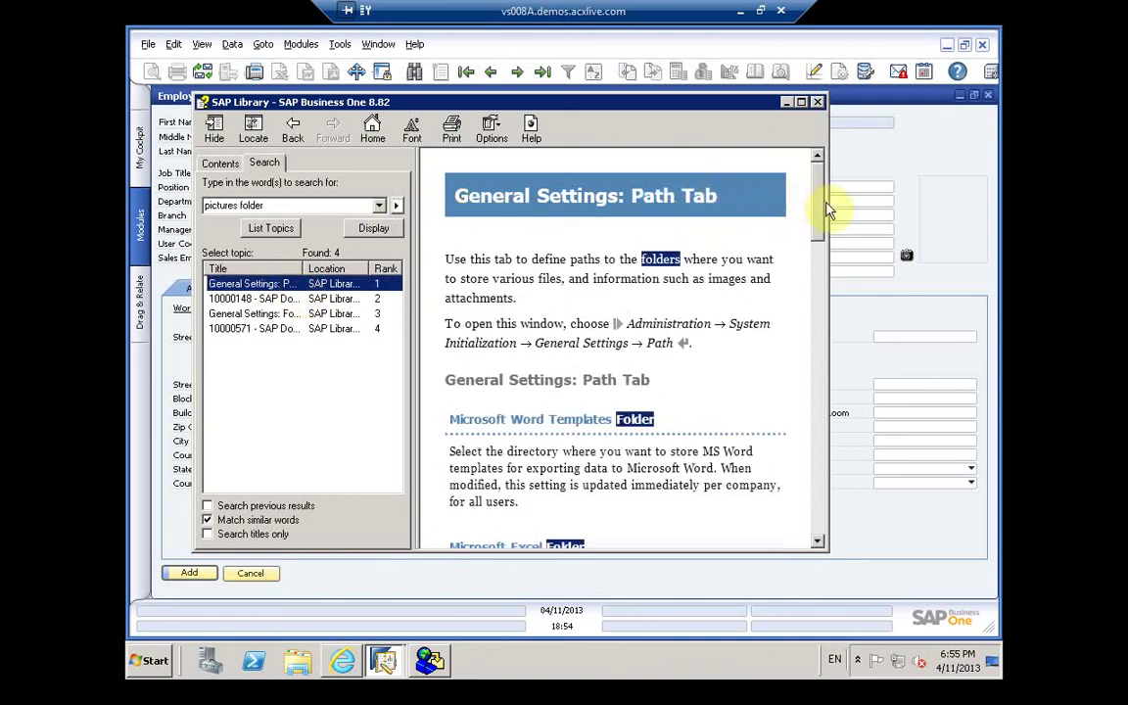
Step: Scroll the Path Tab topic to the XML Files Folder section and close the help window
{"action": "scroll", "coordinate": [815, 424], "scroll_direction": "down", "scroll_amount": 1}
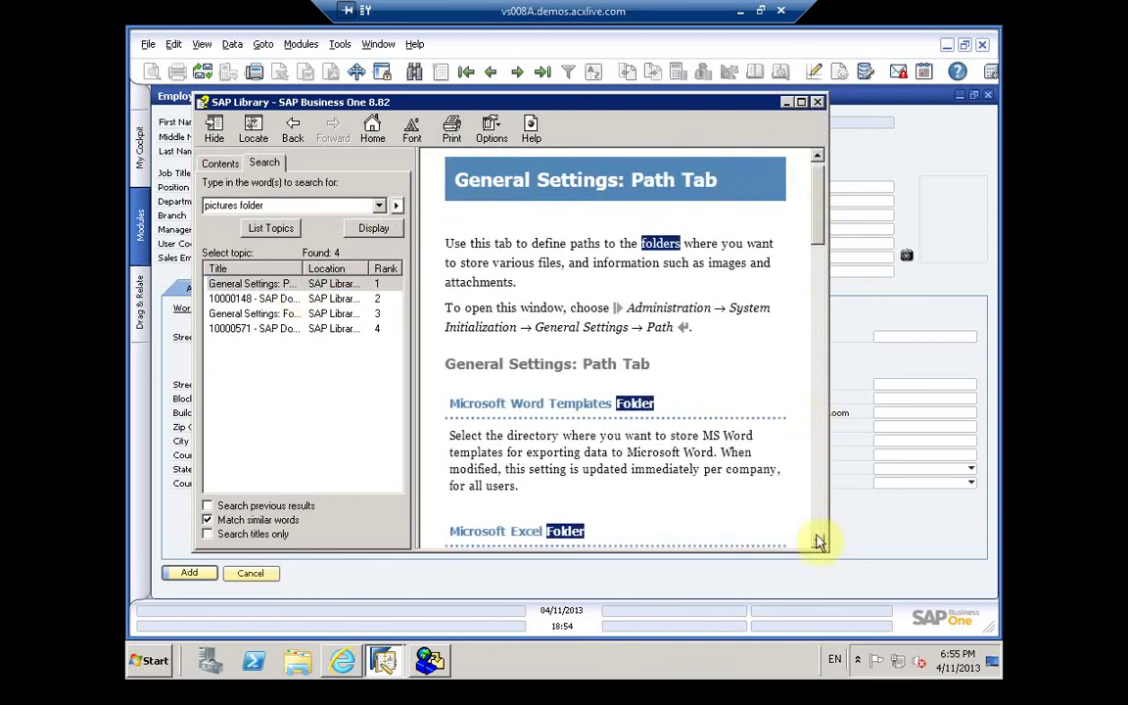
{"action": "left_click", "coordinate": [816, 541]}
{"action": "scroll", "coordinate": [814, 544], "scroll_direction": "down", "scroll_amount": 4}
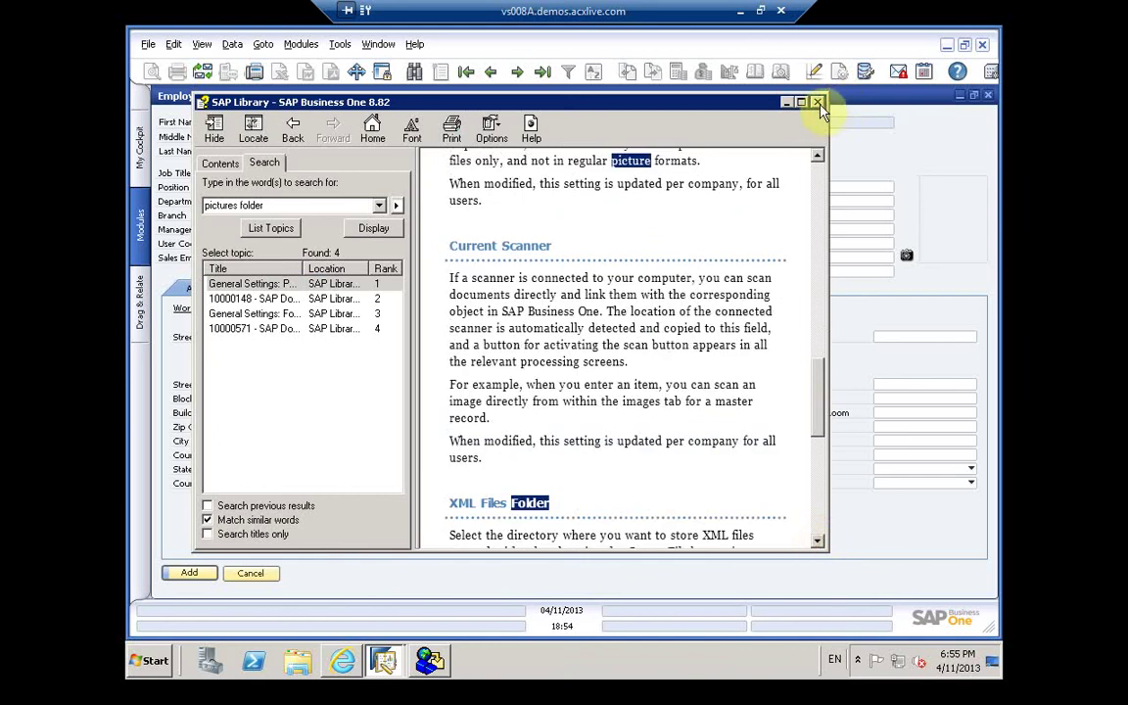
{"action": "scroll", "coordinate": [818, 106], "scroll_direction": "down", "scroll_amount": 3}
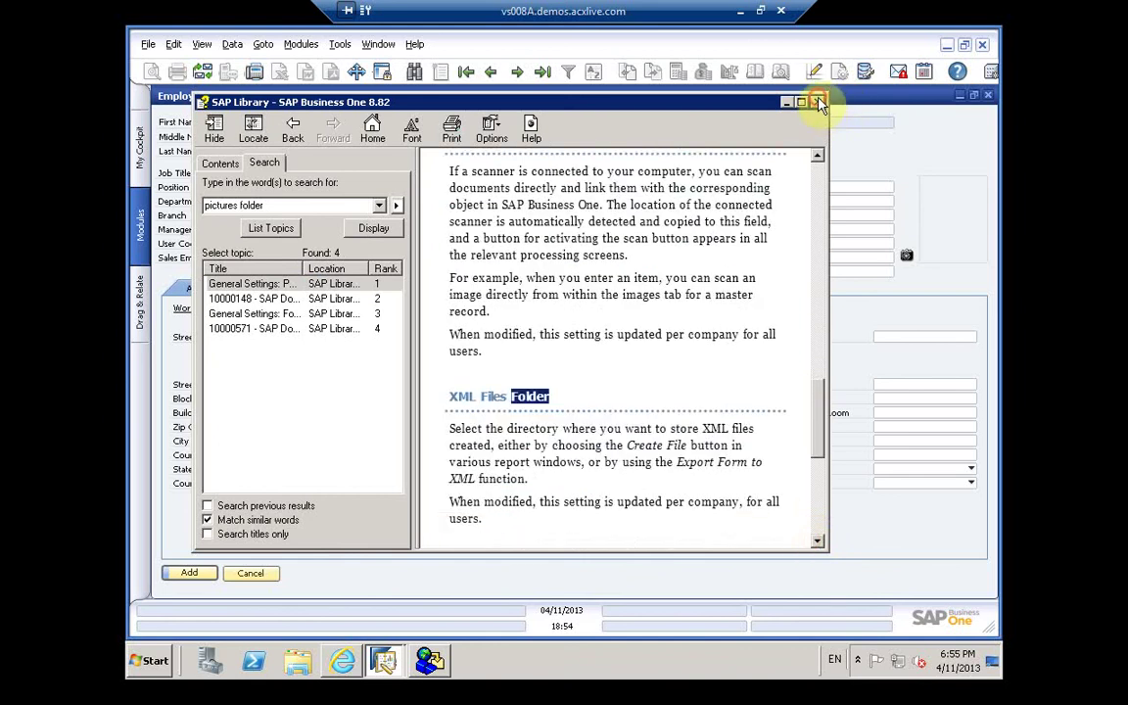
{"action": "scroll", "coordinate": [822, 113], "scroll_direction": "down", "scroll_amount": 5}
{"action": "left_click", "coordinate": [819, 103]}
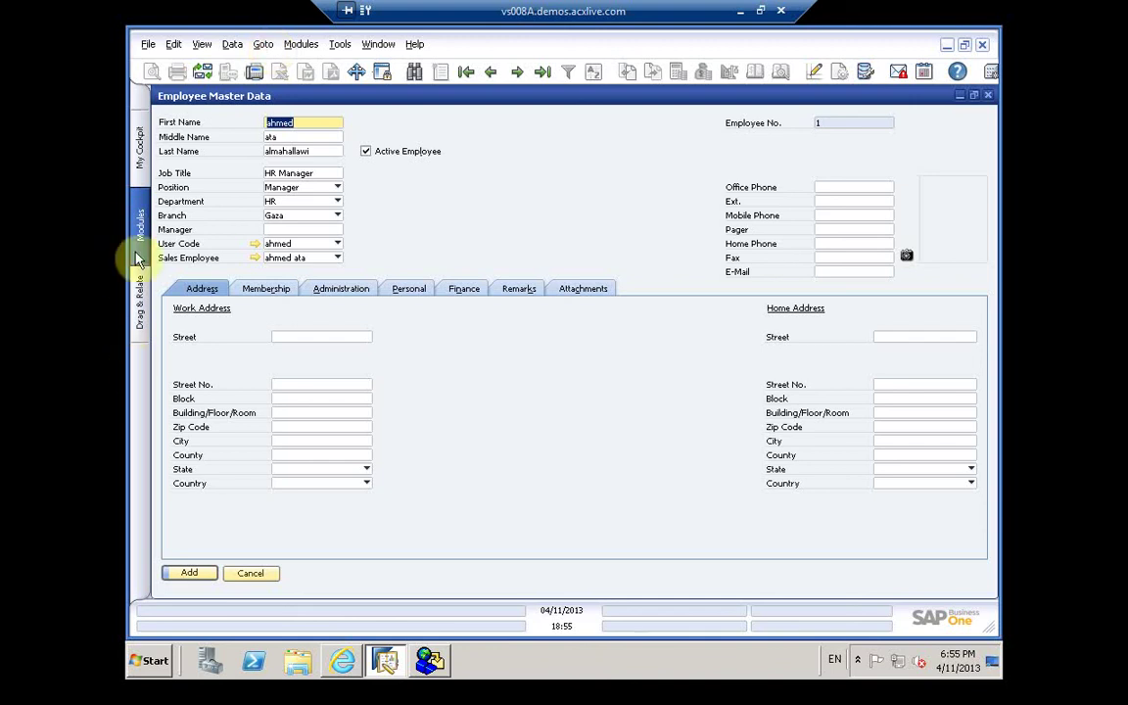
Step: Restore the Employee Master Data window and cancel Reference Field Links setup unchanged
{"action": "left_click", "coordinate": [973, 95]}
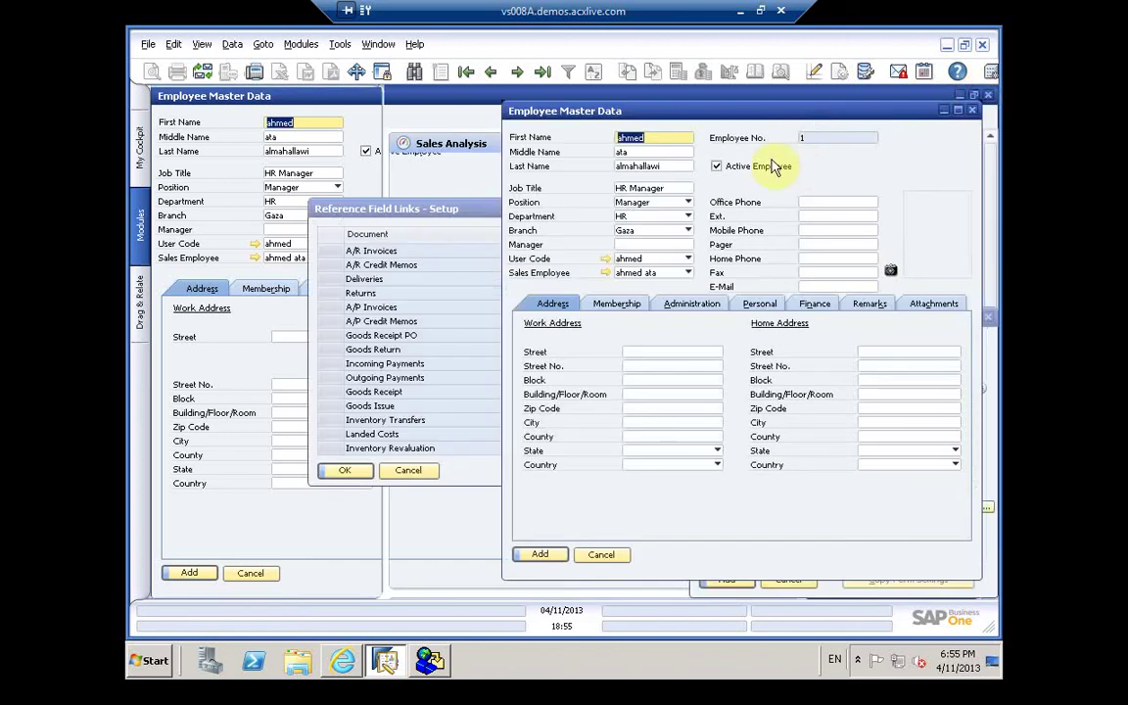
{"action": "left_click", "coordinate": [448, 211]}
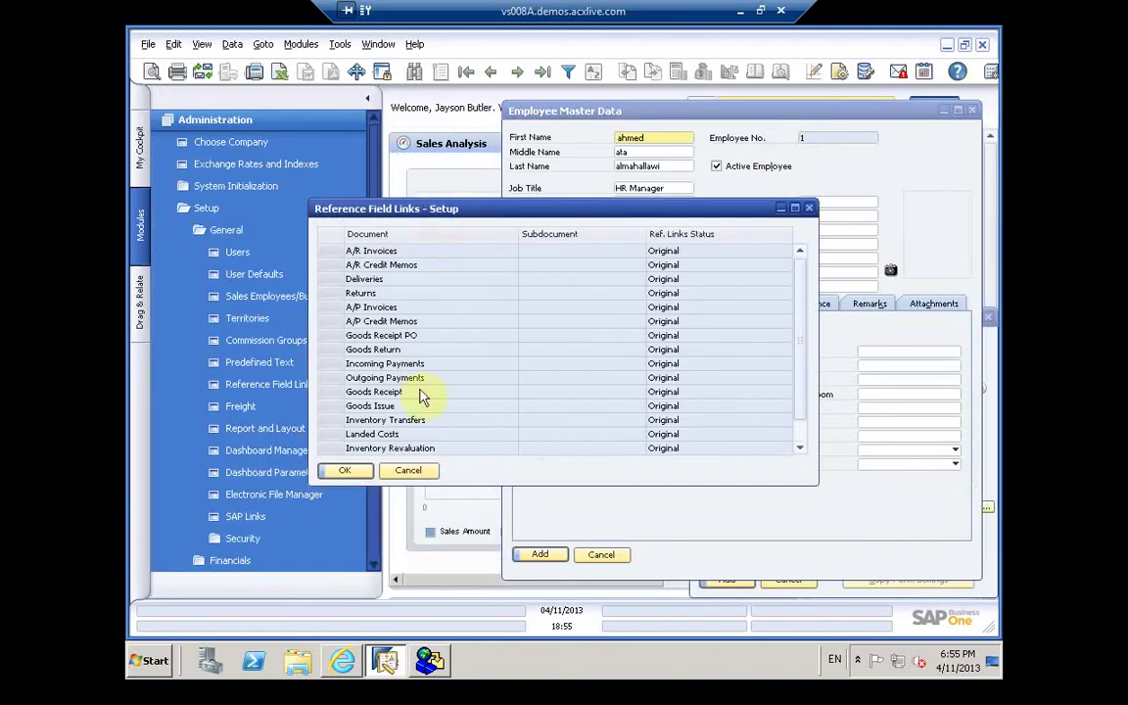
{"action": "left_click", "coordinate": [411, 471]}
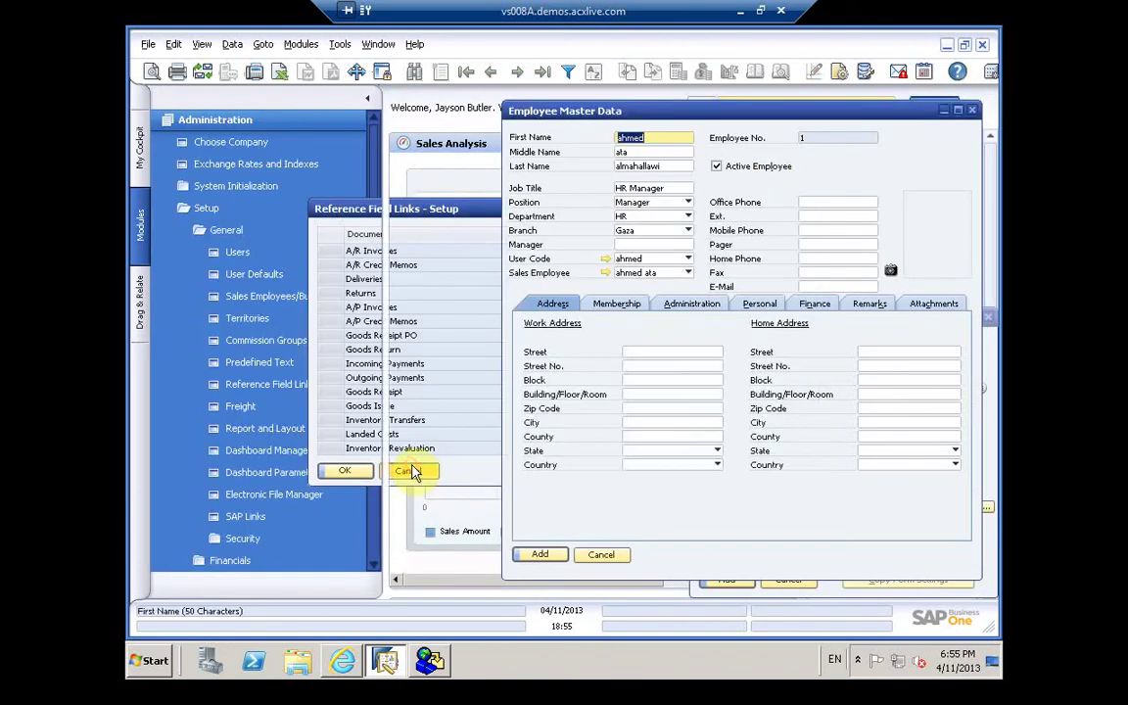
Step: Expand System Initialization in Administration and open General Settings
{"action": "left_click", "coordinate": [227, 187]}
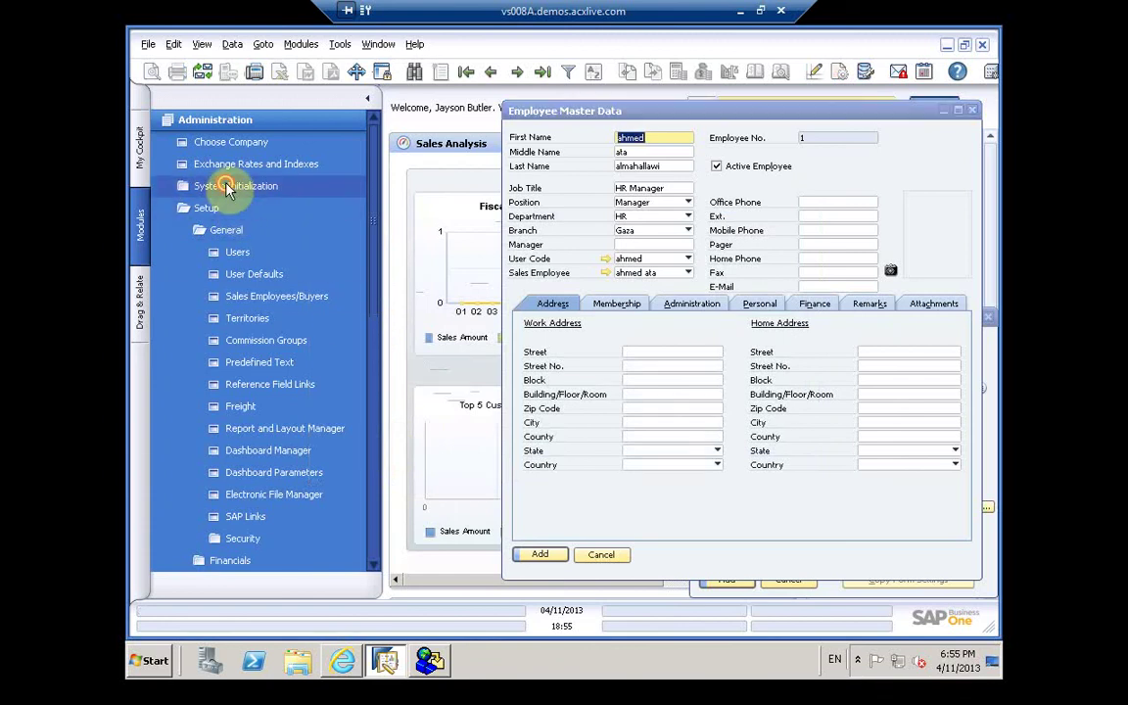
{"action": "left_click", "coordinate": [227, 187]}
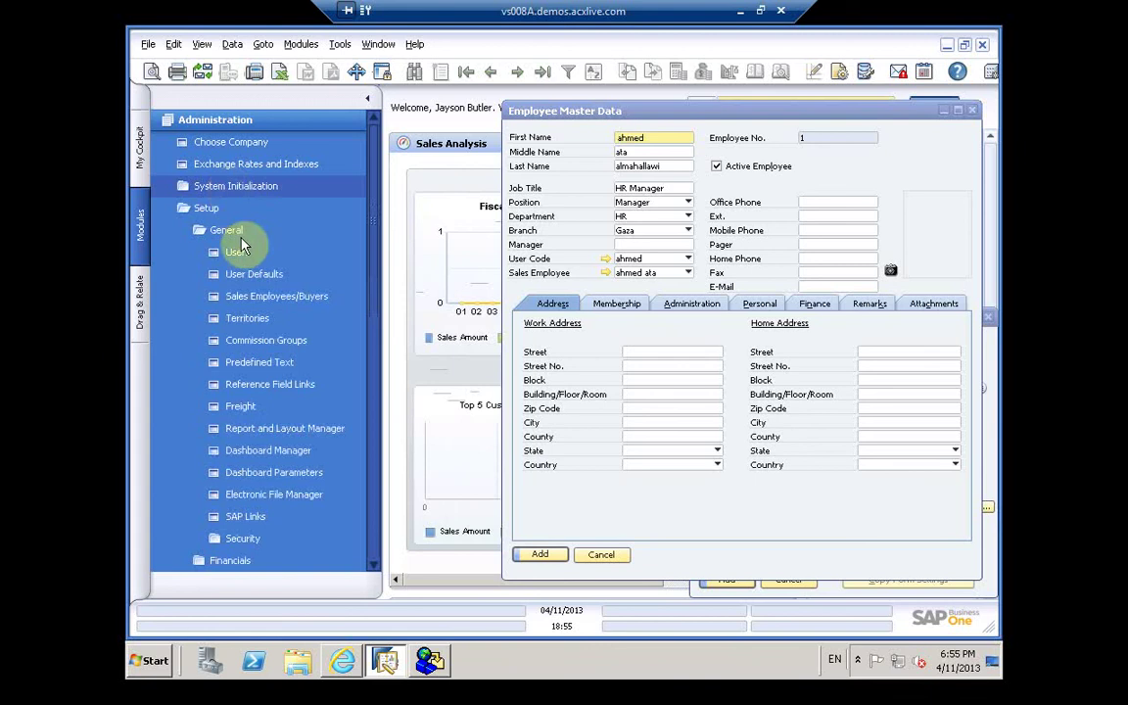
{"action": "left_click", "coordinate": [215, 188]}
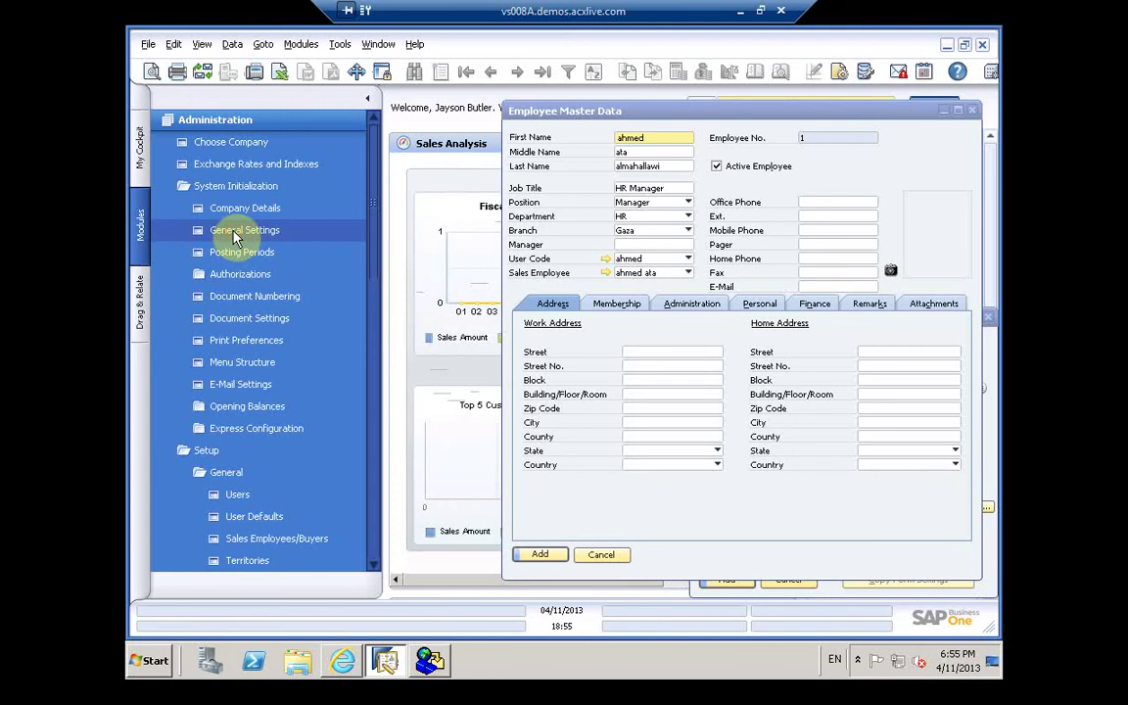
{"action": "left_click", "coordinate": [234, 233]}
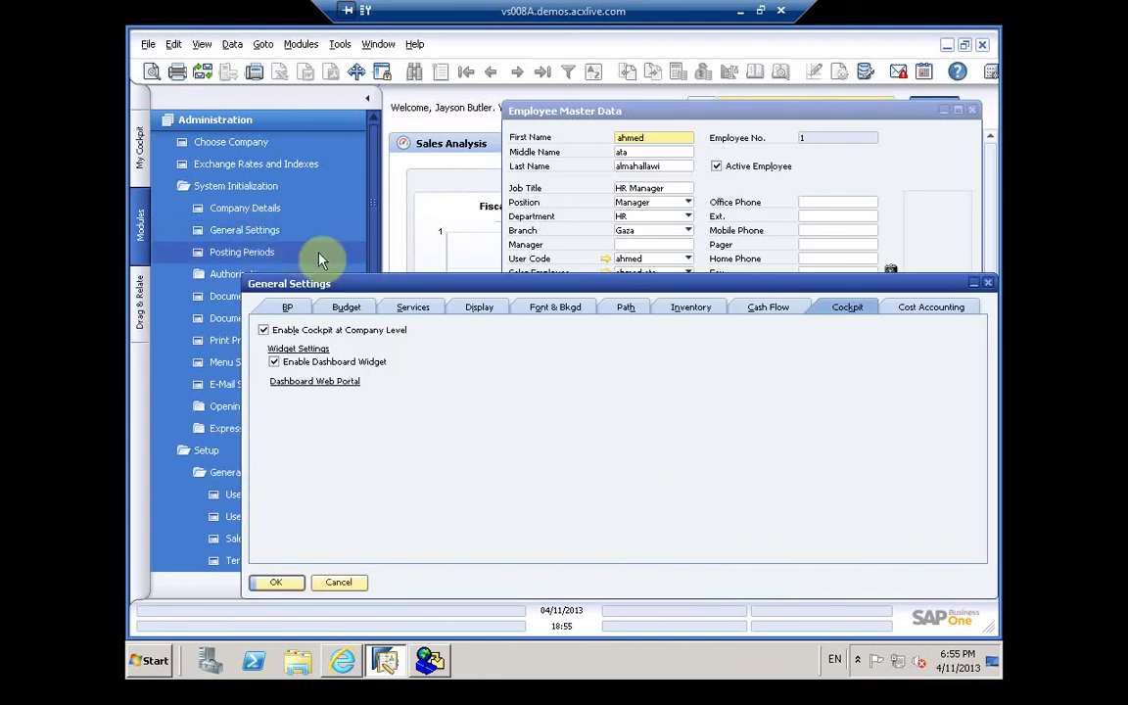
Step: On the Path tab, cancel an Extensions folder browse and dismiss a scanner error
{"action": "left_click", "coordinate": [626, 309]}
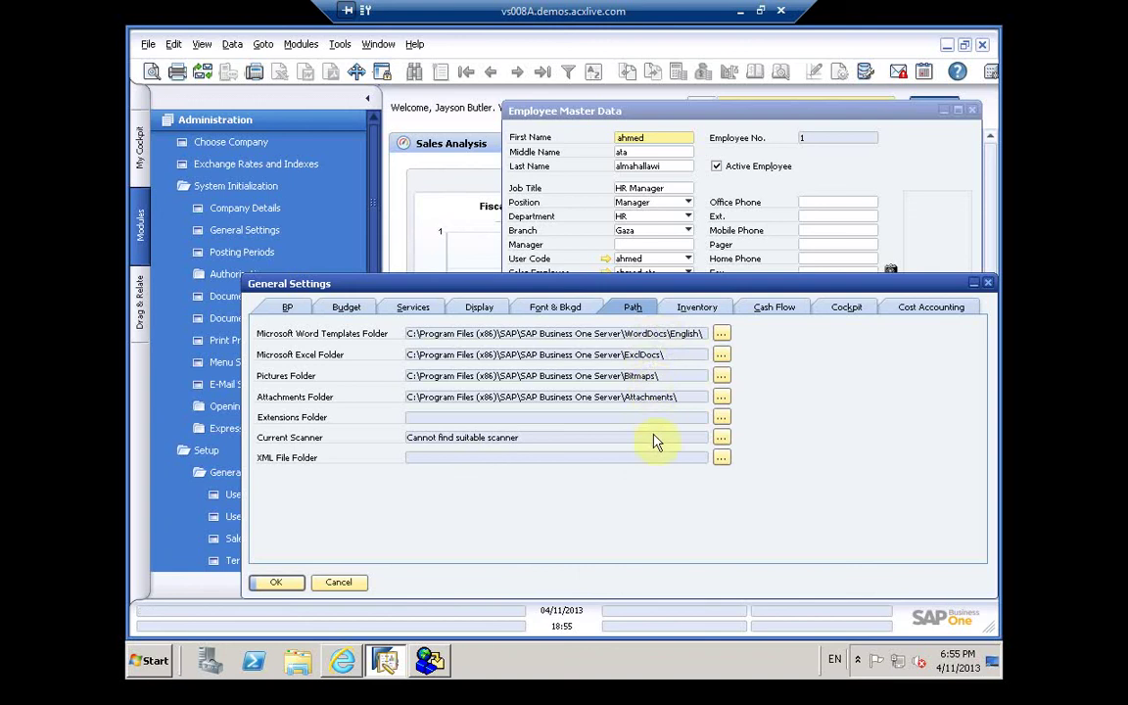
{"action": "left_click", "coordinate": [721, 418]}
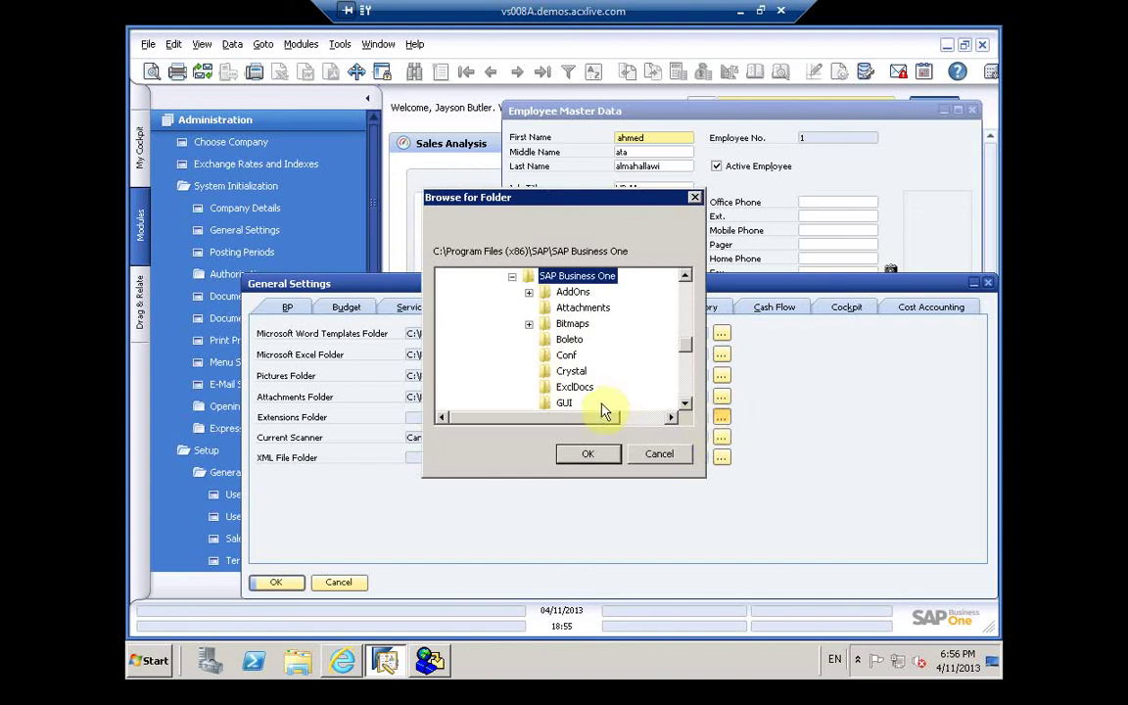
{"action": "left_click", "coordinate": [688, 364]}
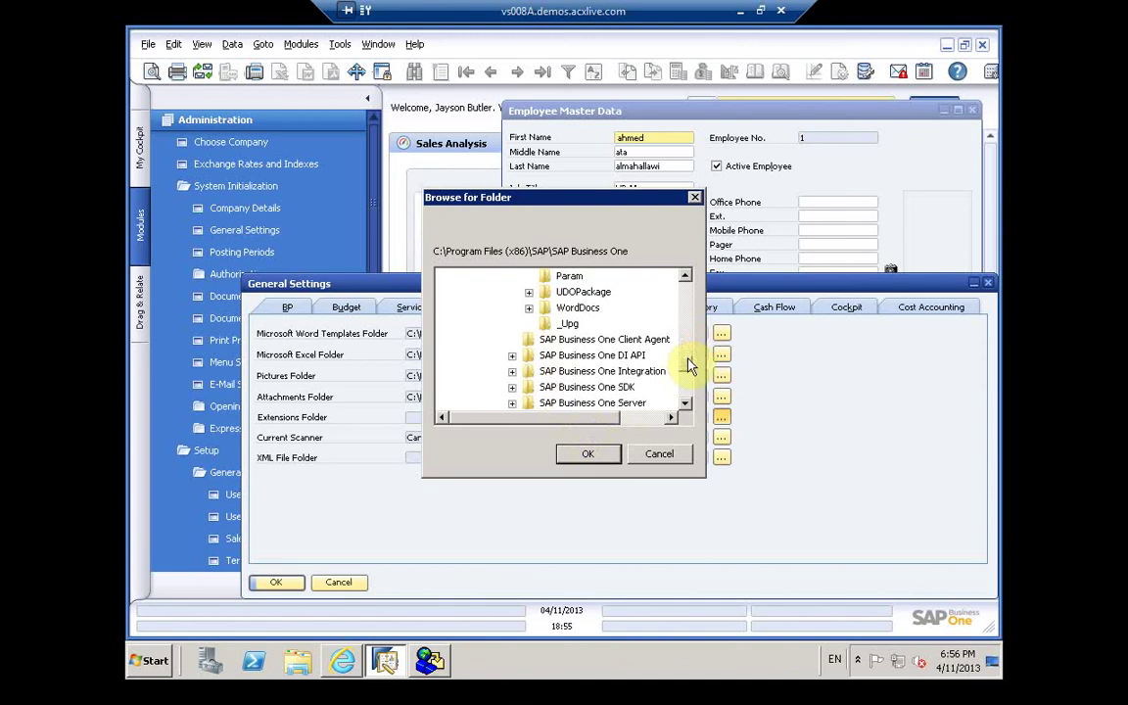
{"action": "left_click", "coordinate": [657, 454]}
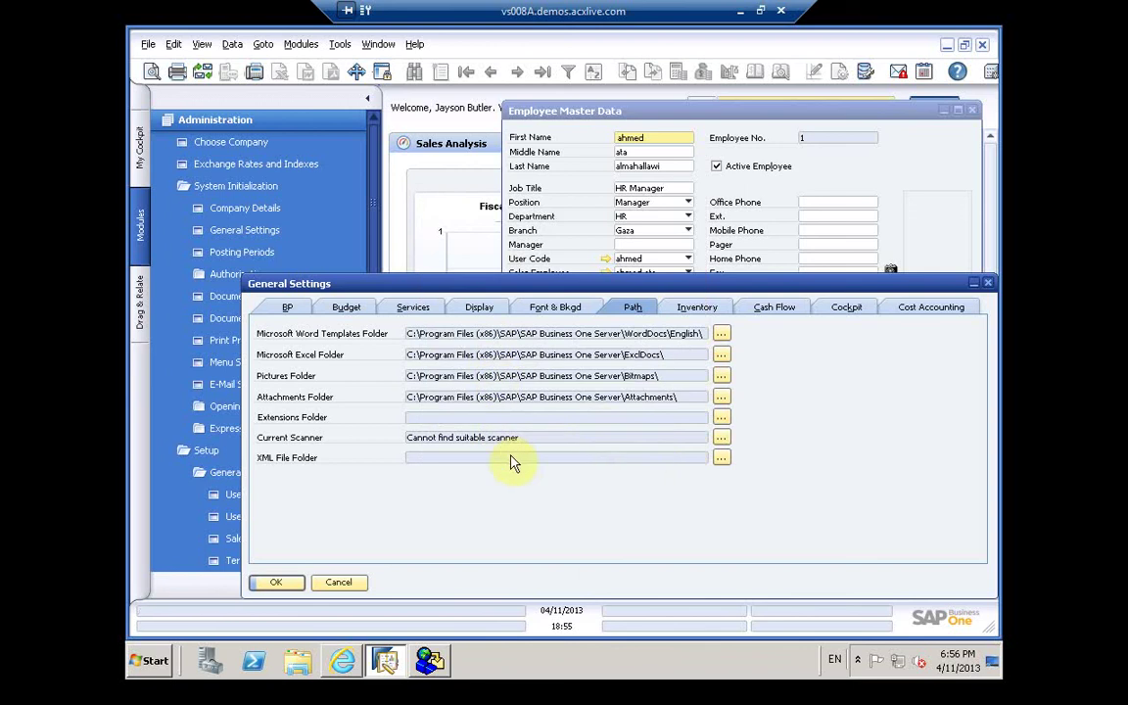
{"action": "left_click", "coordinate": [720, 437]}
{"action": "left_click", "coordinate": [669, 397]}
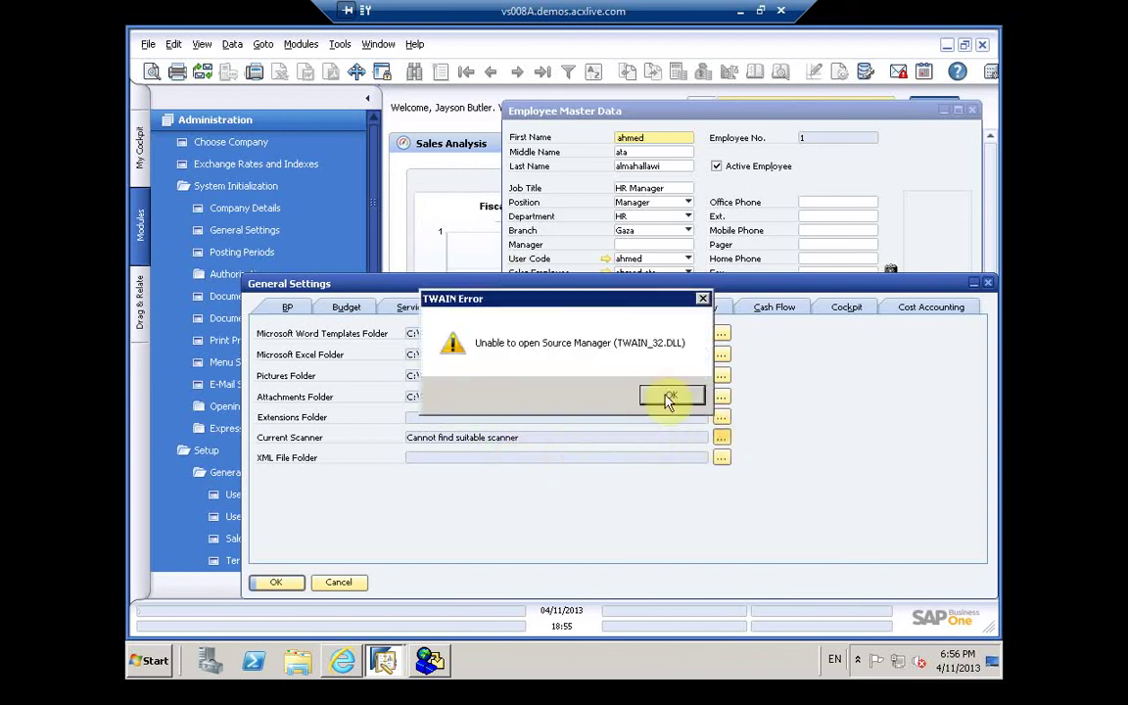
Step: Point the XML File Folder and Extensions Folder to the SAP Business One program folder
{"action": "left_click", "coordinate": [719, 457]}
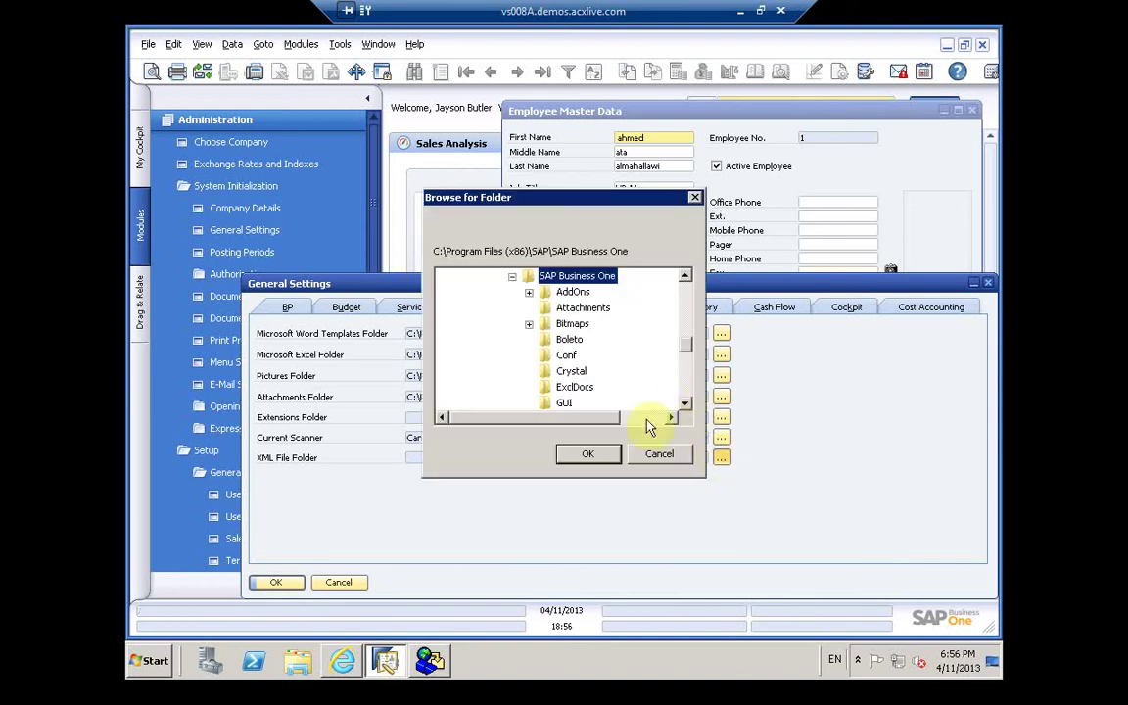
{"action": "left_click", "coordinate": [588, 454]}
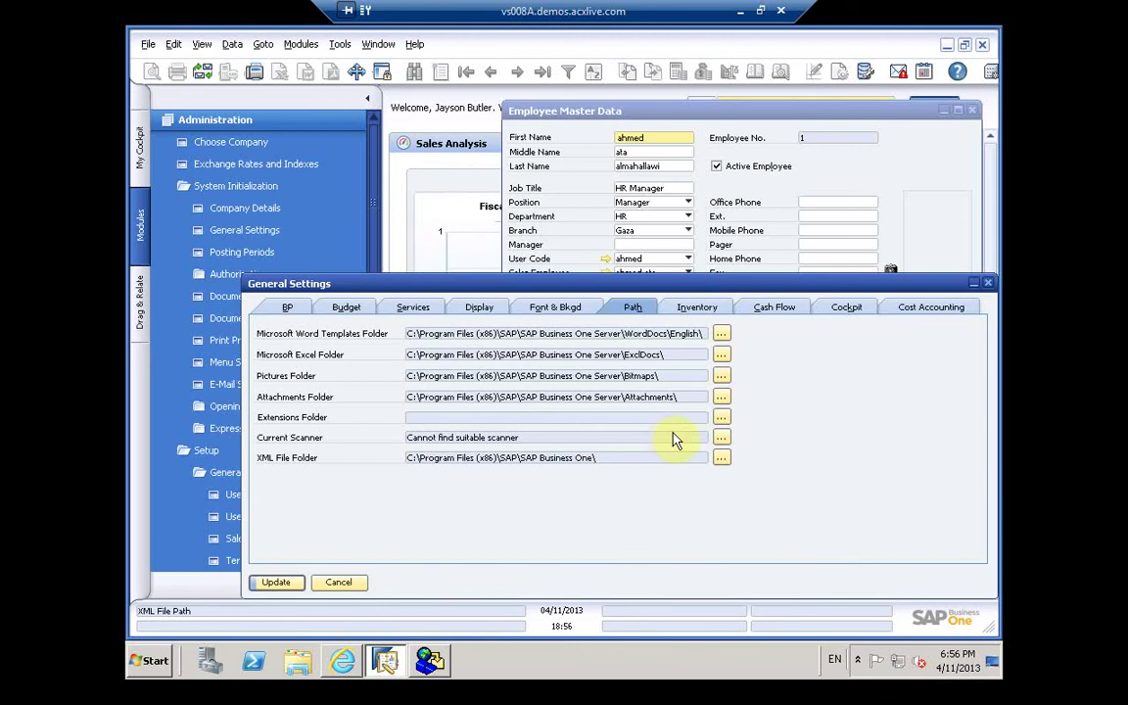
{"action": "left_click", "coordinate": [721, 419]}
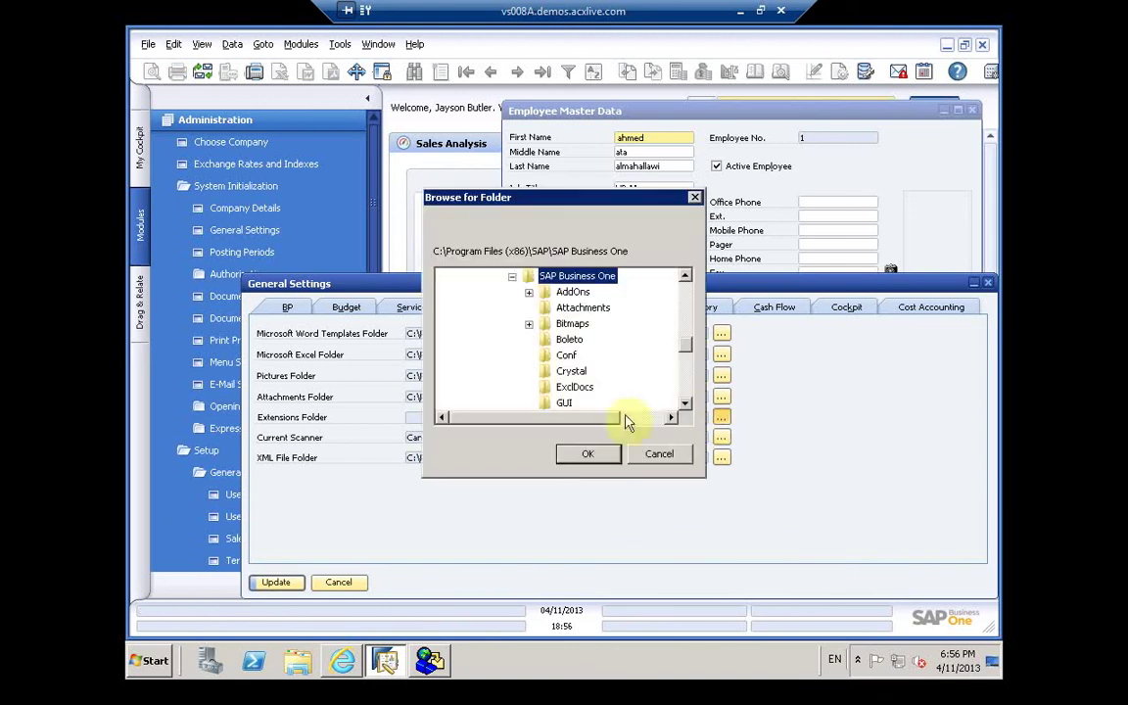
{"action": "left_click", "coordinate": [588, 456]}
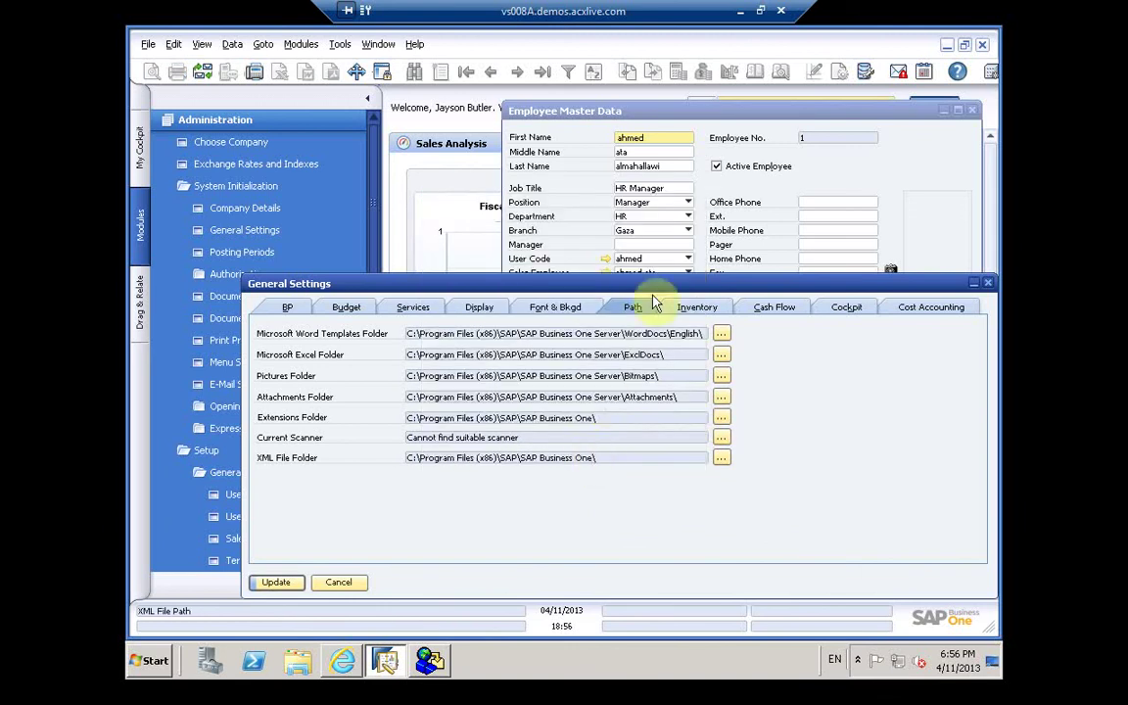
Step: Browse the BP, Budget and Services settings pages, ending back on Display
{"action": "left_click", "coordinate": [486, 309]}
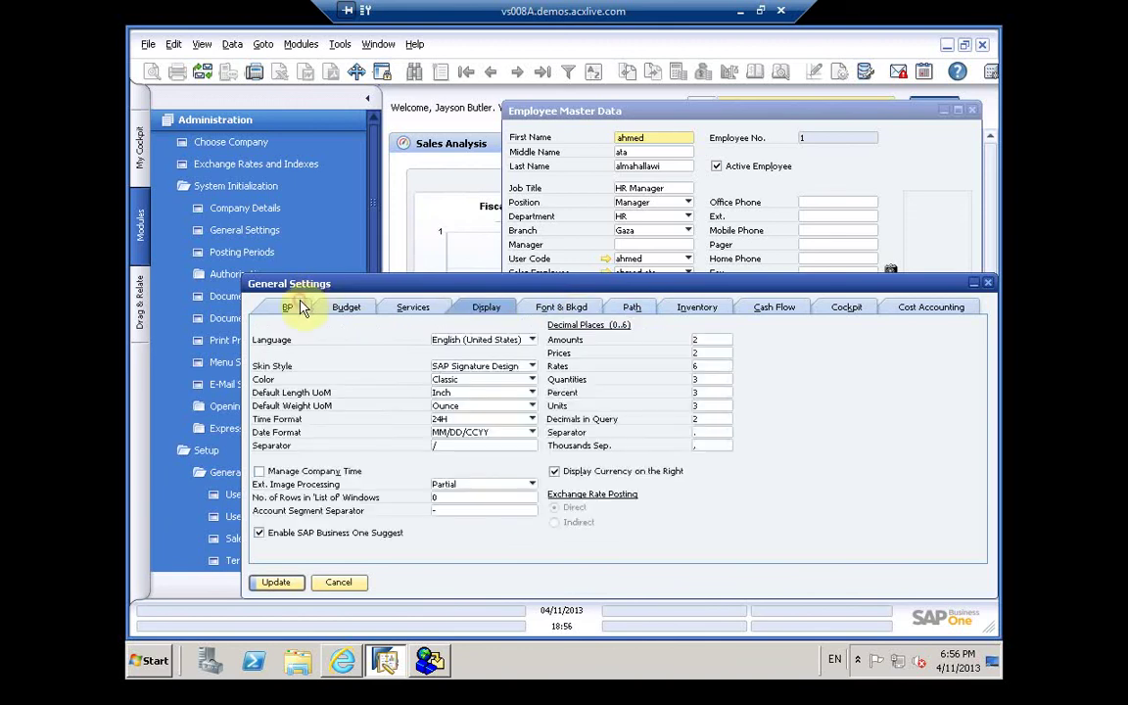
{"action": "left_click", "coordinate": [297, 308]}
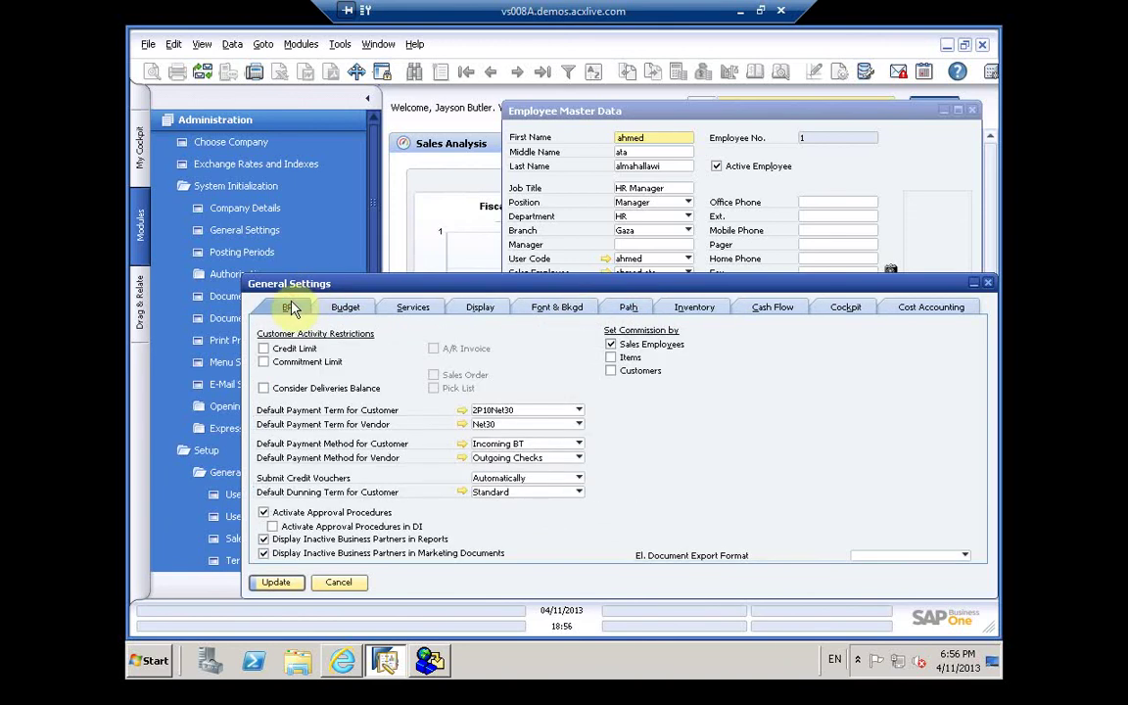
{"action": "left_click", "coordinate": [346, 308]}
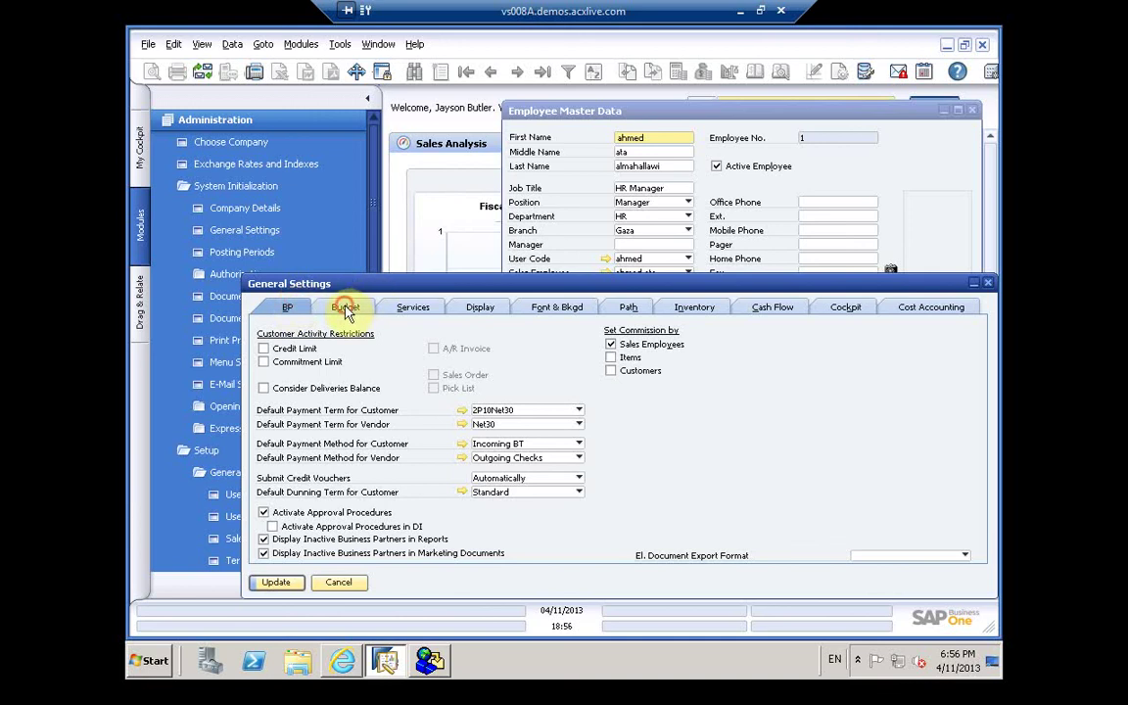
{"action": "left_click", "coordinate": [401, 309]}
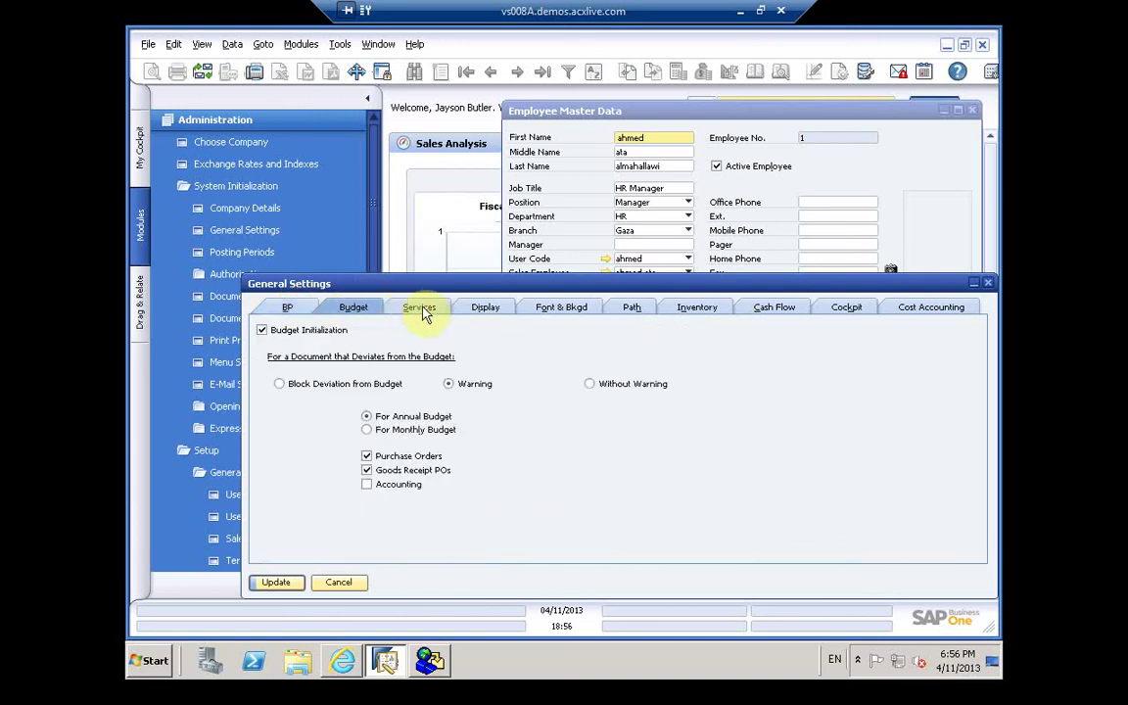
{"action": "left_click", "coordinate": [483, 309]}
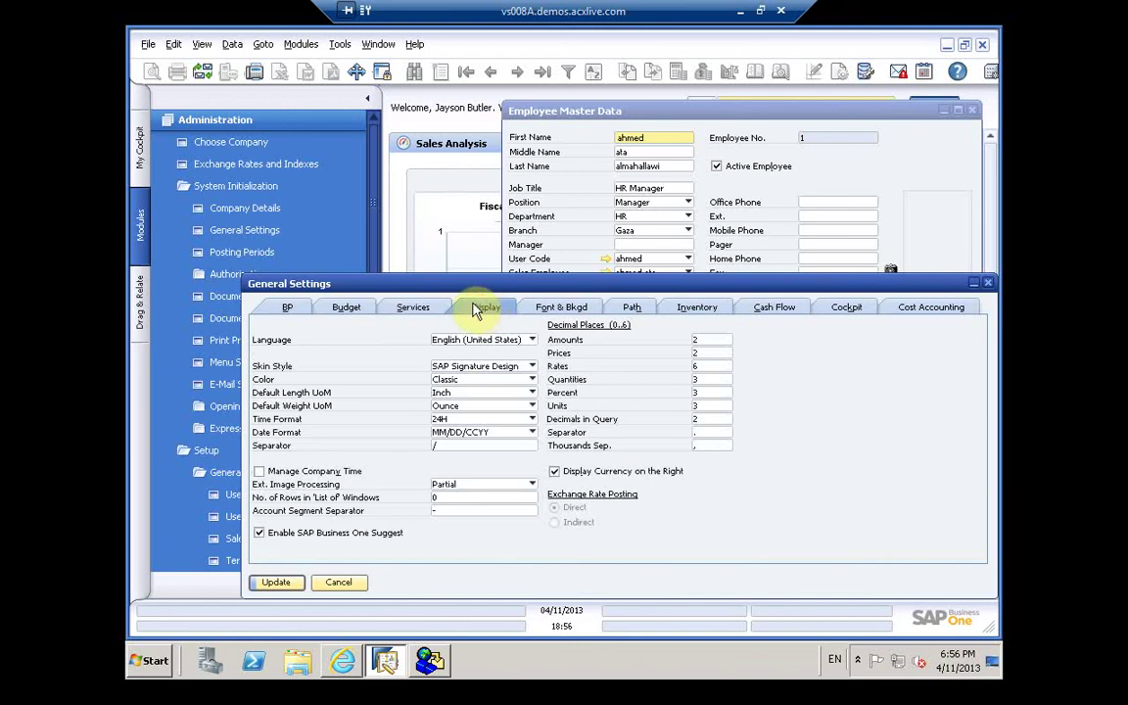
Step: Look through the Language list and close it, keeping English (United States)
{"action": "left_click", "coordinate": [473, 339]}
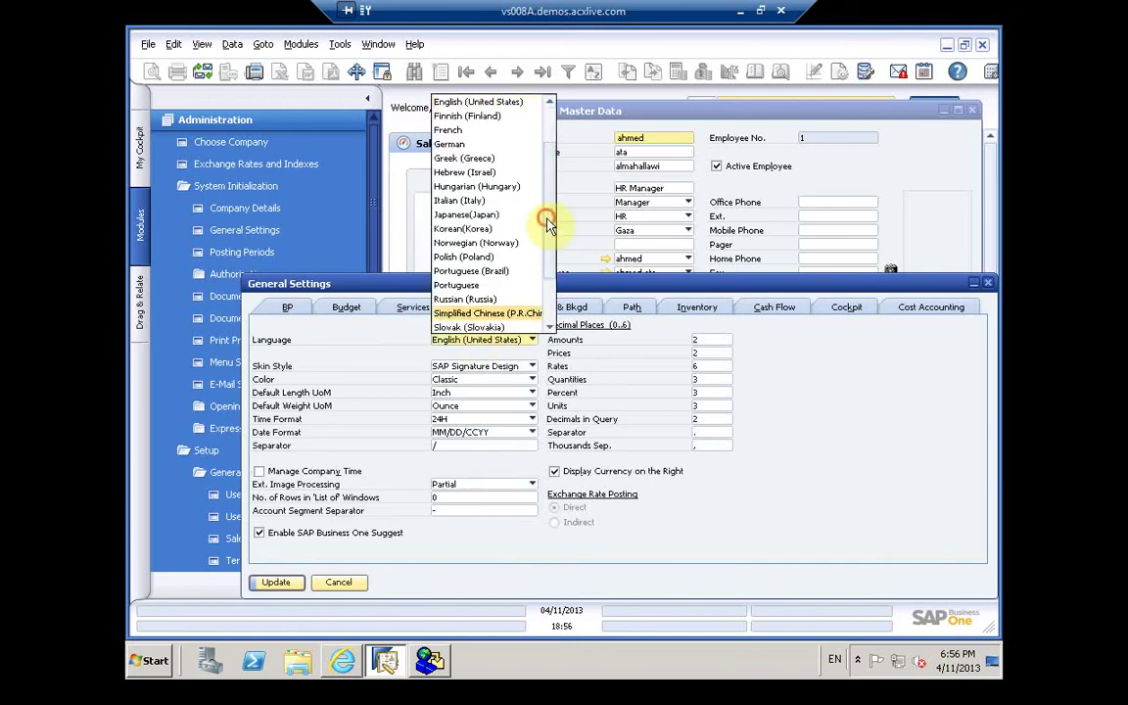
{"action": "scroll", "coordinate": [480, 115], "scroll_direction": "up", "scroll_amount": 2}
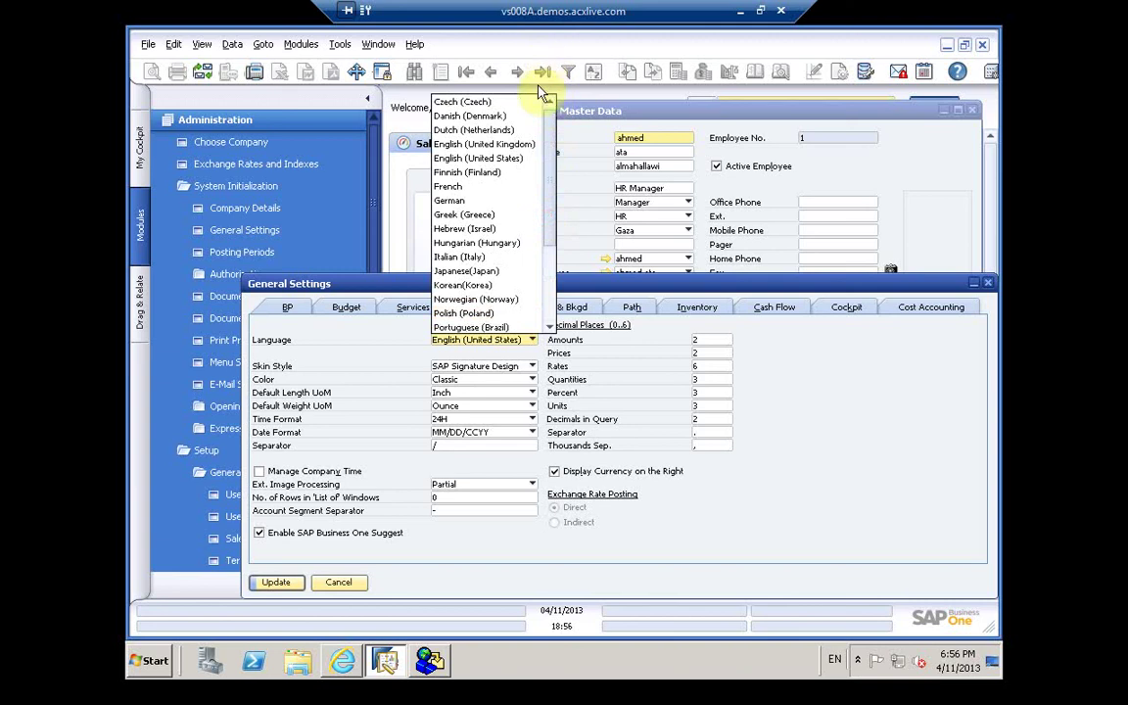
{"action": "scroll", "coordinate": [540, 281], "scroll_direction": "down", "scroll_amount": 3}
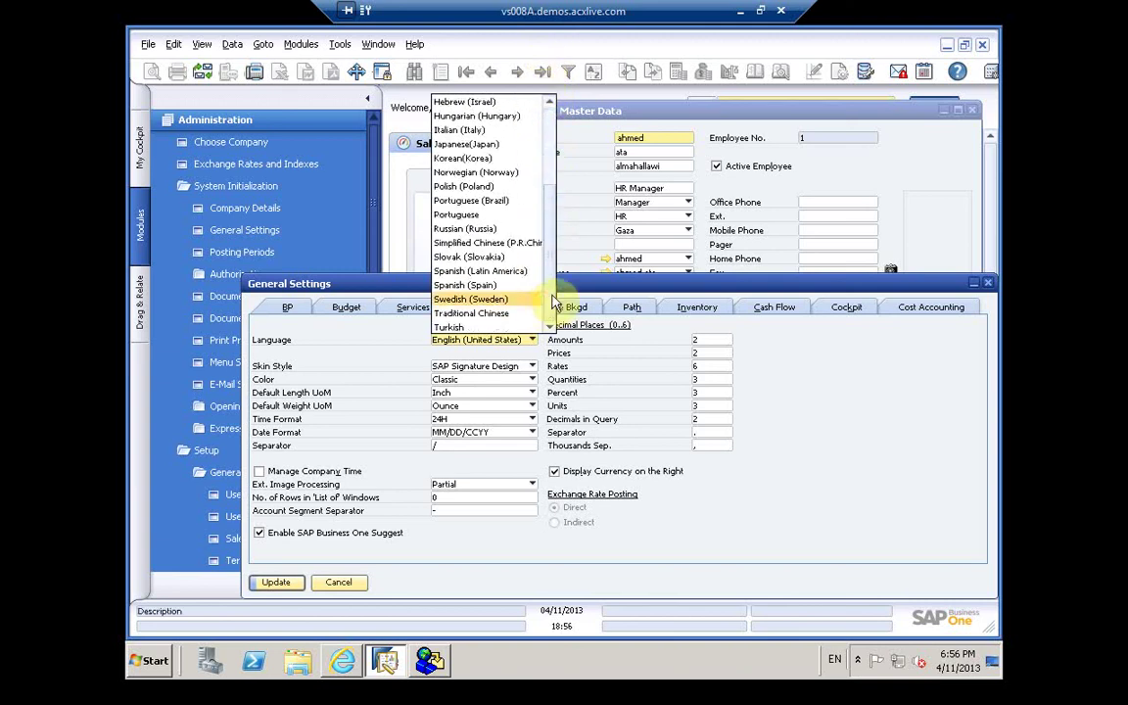
{"action": "scroll", "coordinate": [495, 143], "scroll_direction": "up", "scroll_amount": 3}
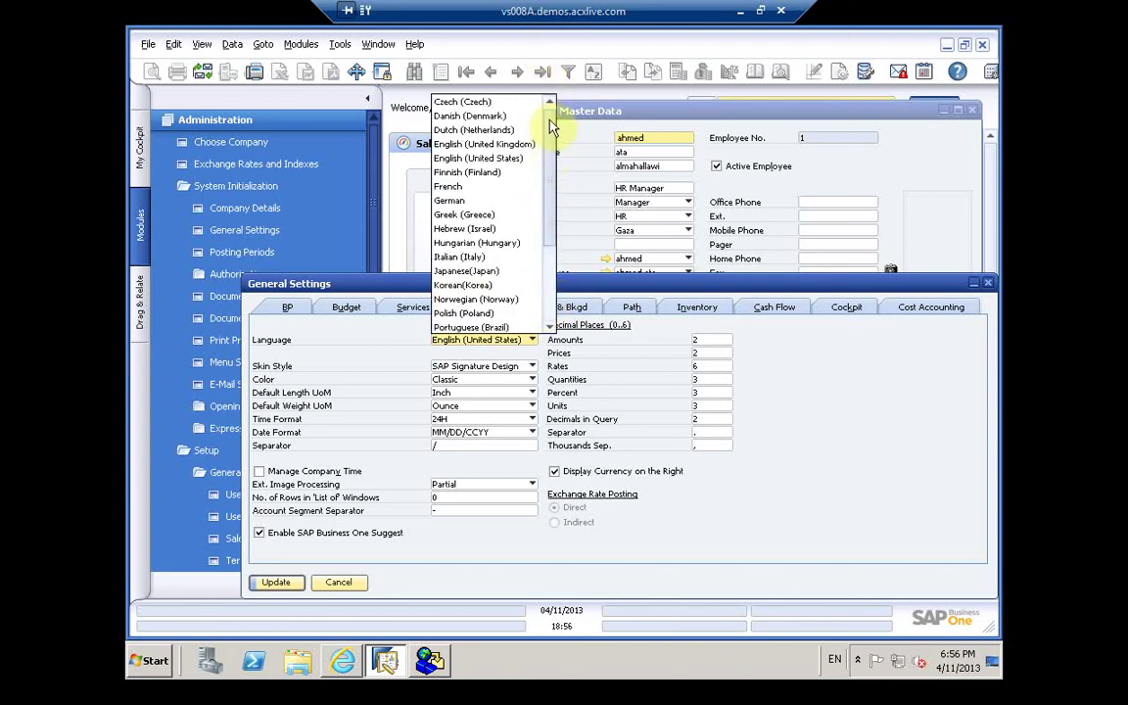
{"action": "scroll", "coordinate": [561, 329], "scroll_direction": "down", "scroll_amount": 3}
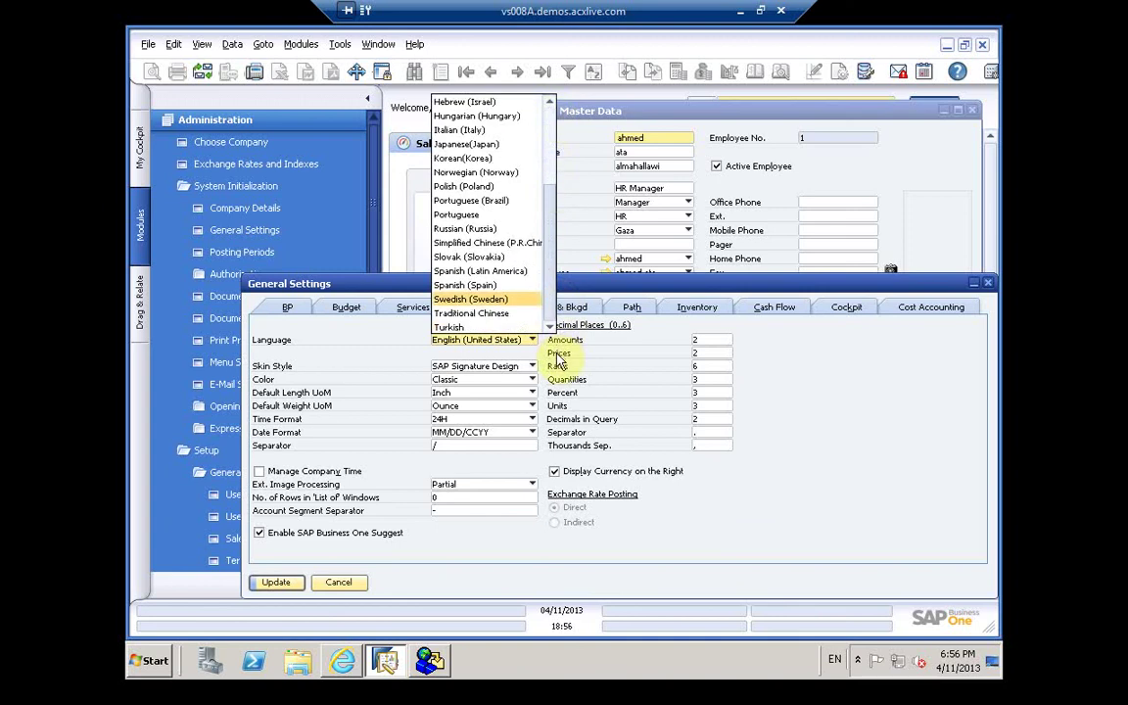
{"action": "left_click", "coordinate": [338, 384]}
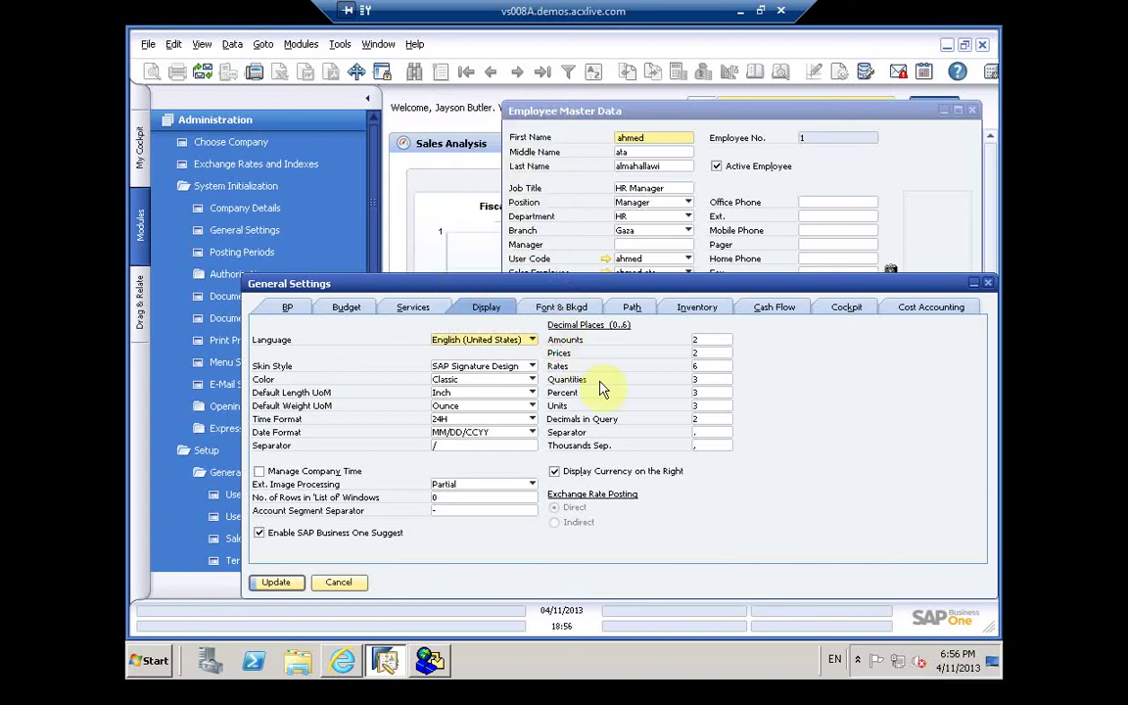
Step: On Font & Background, leave the background image as '- Without -'
{"action": "left_click", "coordinate": [555, 309]}
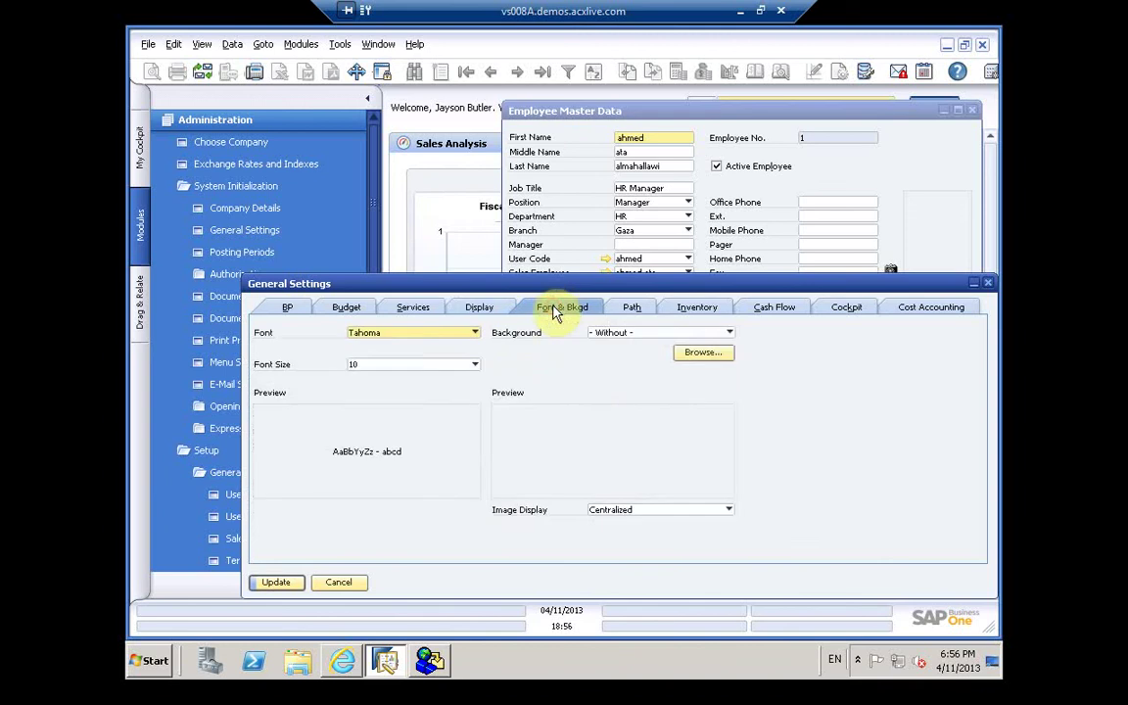
{"action": "left_click", "coordinate": [610, 333]}
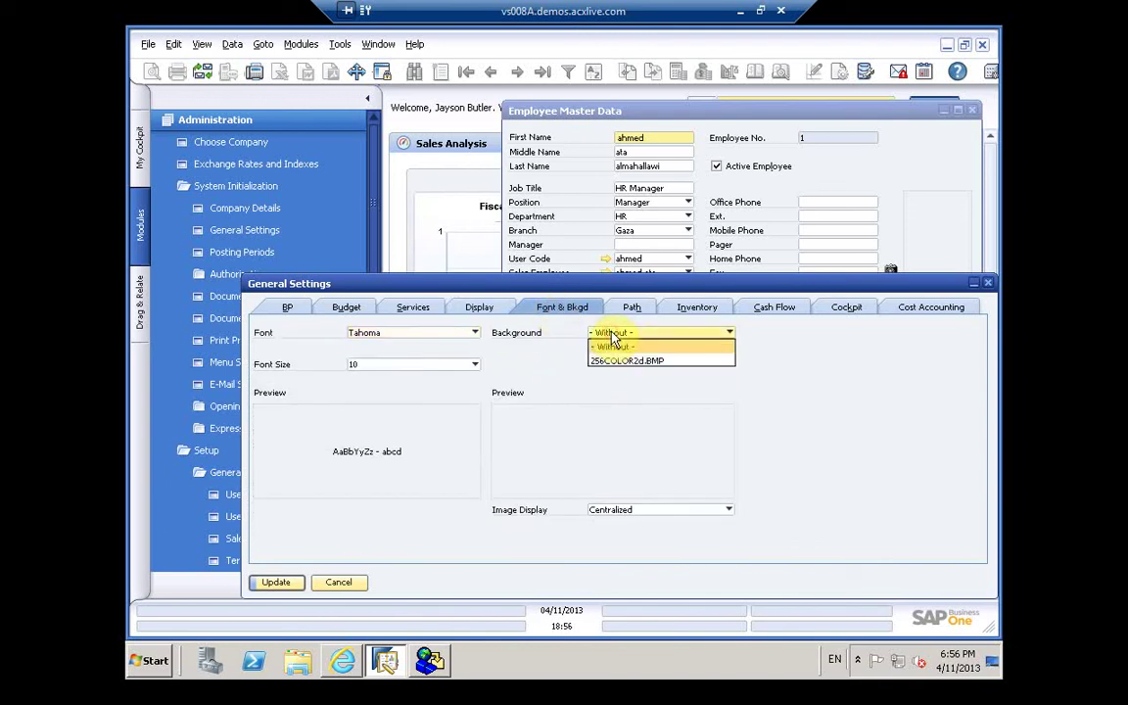
{"action": "left_click", "coordinate": [611, 334]}
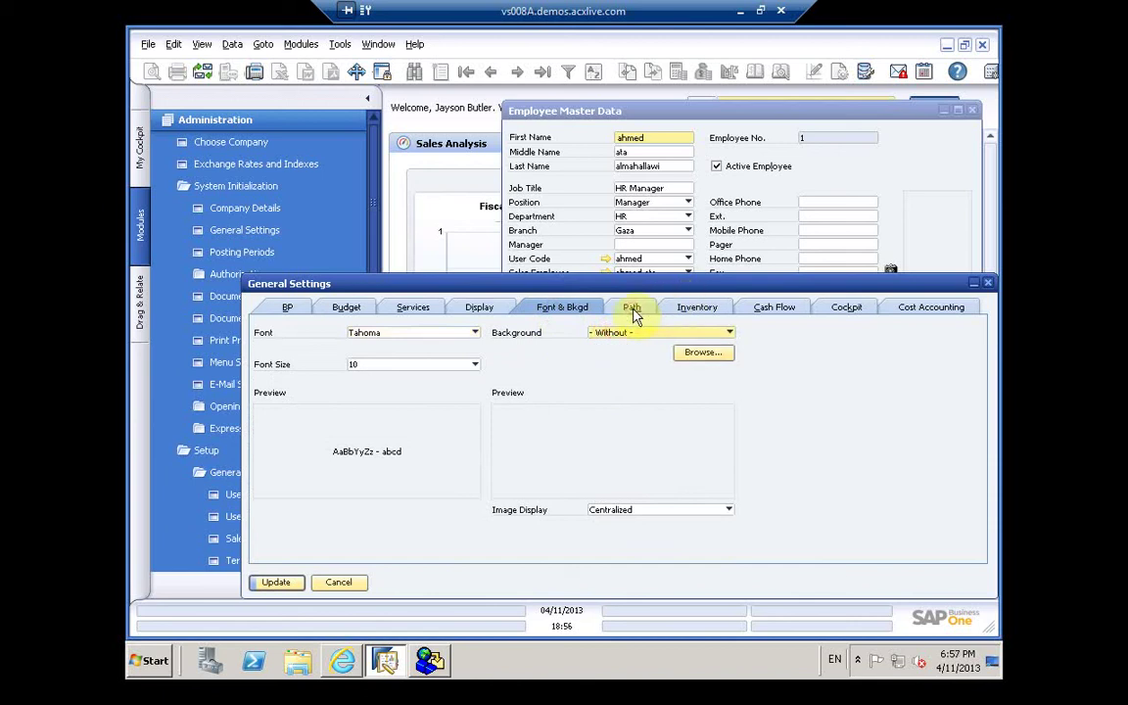
Step: Review the Path, Inventory (Planning, Reporting), Cash Flow, Cockpit and Cost Accounting settings
{"action": "left_click", "coordinate": [633, 310]}
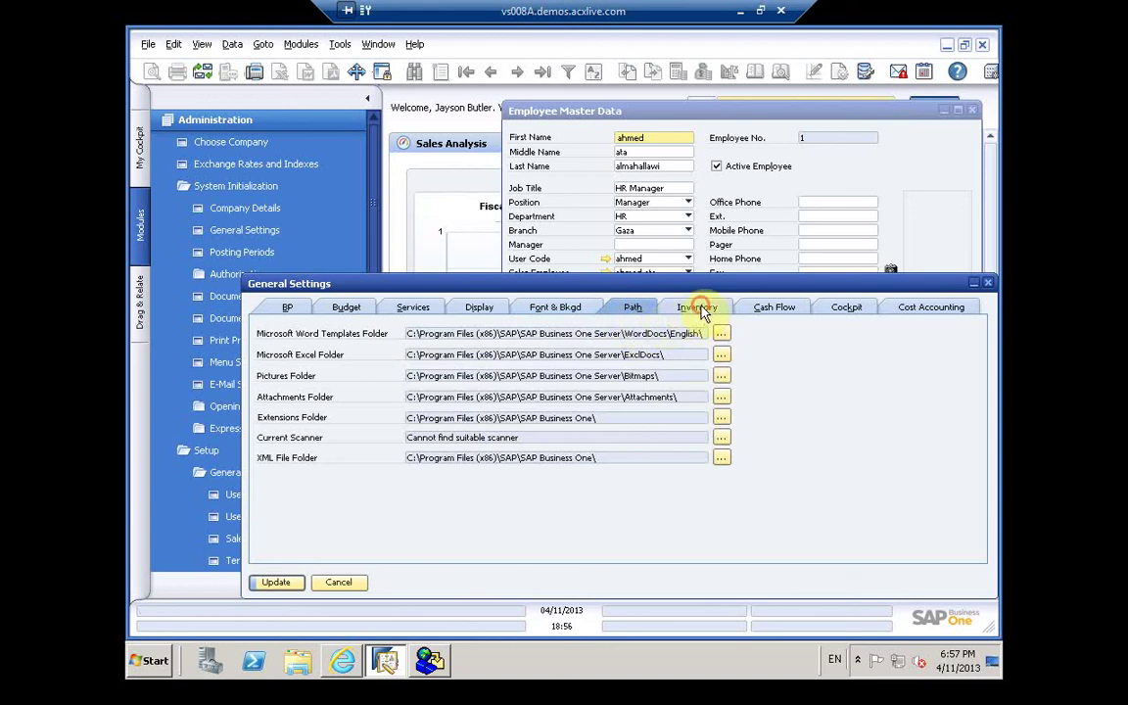
{"action": "left_click", "coordinate": [753, 307]}
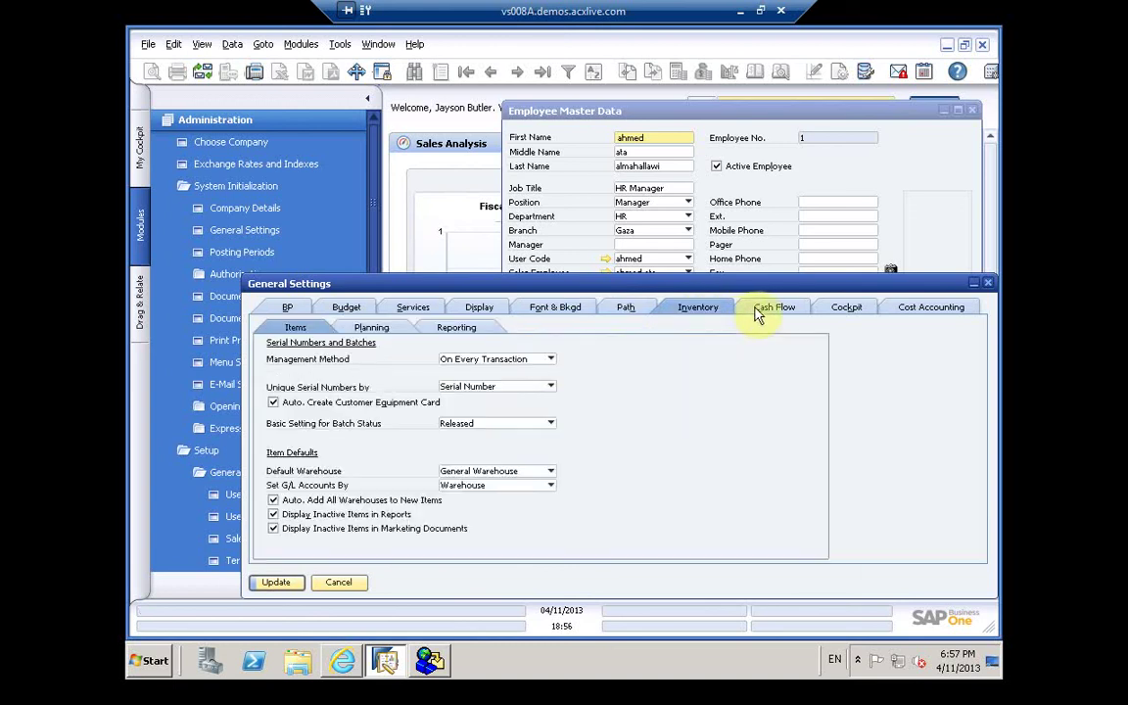
{"action": "left_click", "coordinate": [756, 311]}
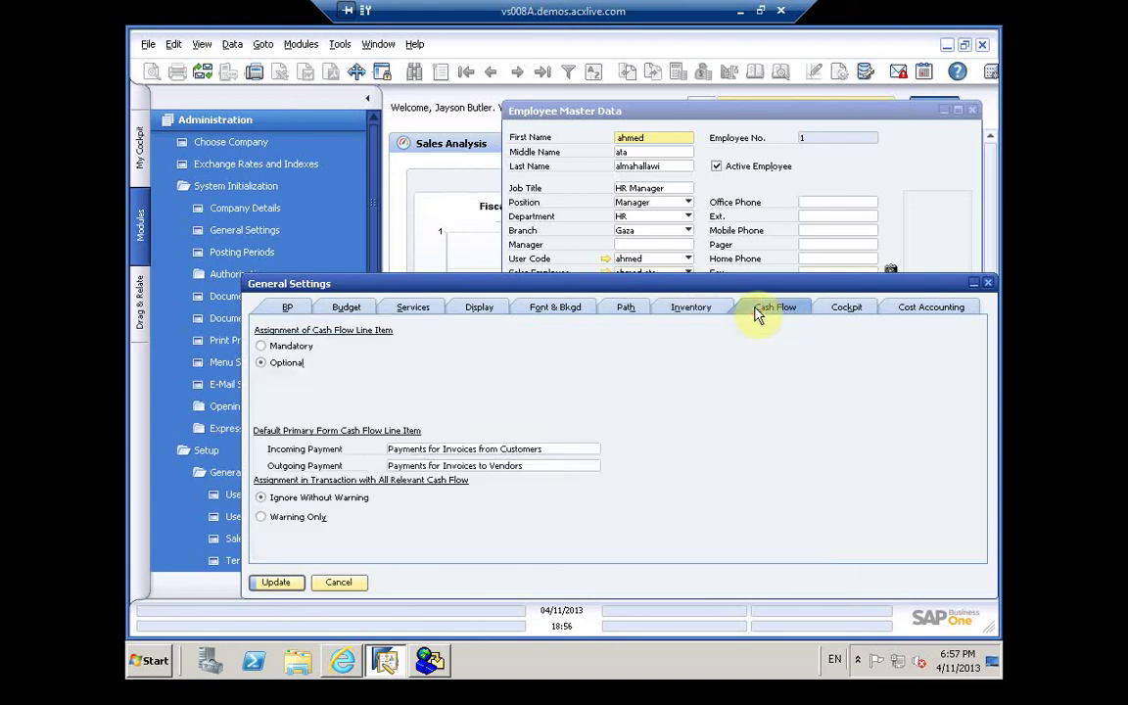
{"action": "left_click", "coordinate": [693, 306]}
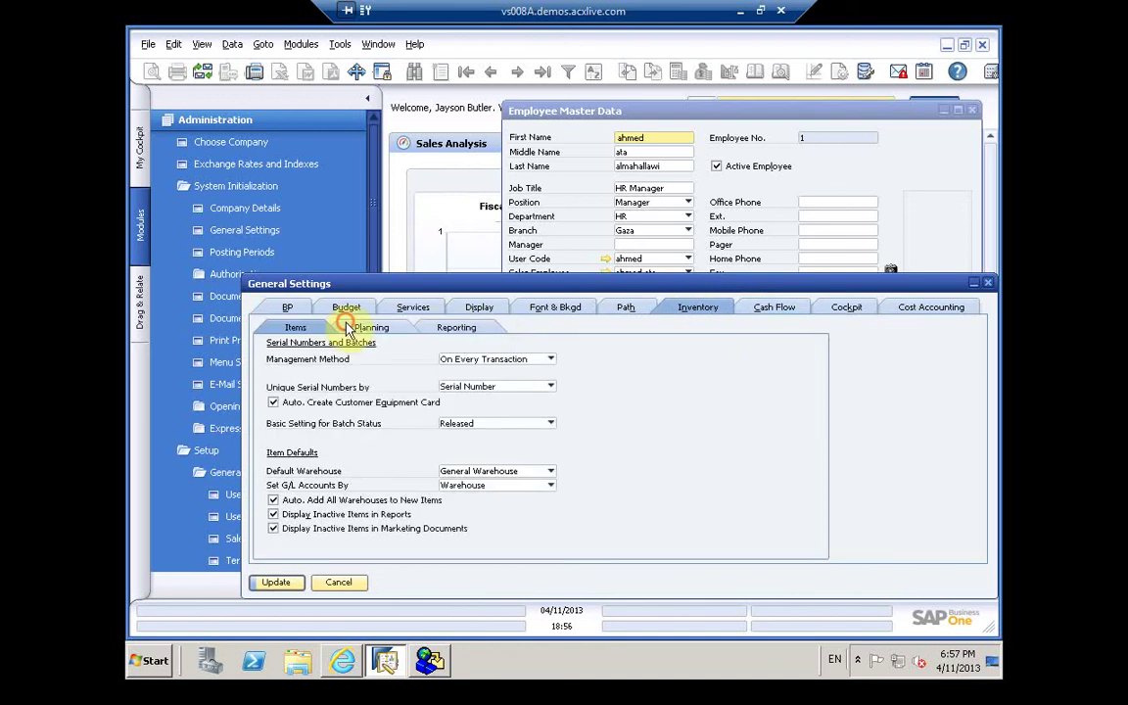
{"action": "left_click", "coordinate": [377, 327]}
{"action": "left_click", "coordinate": [454, 328]}
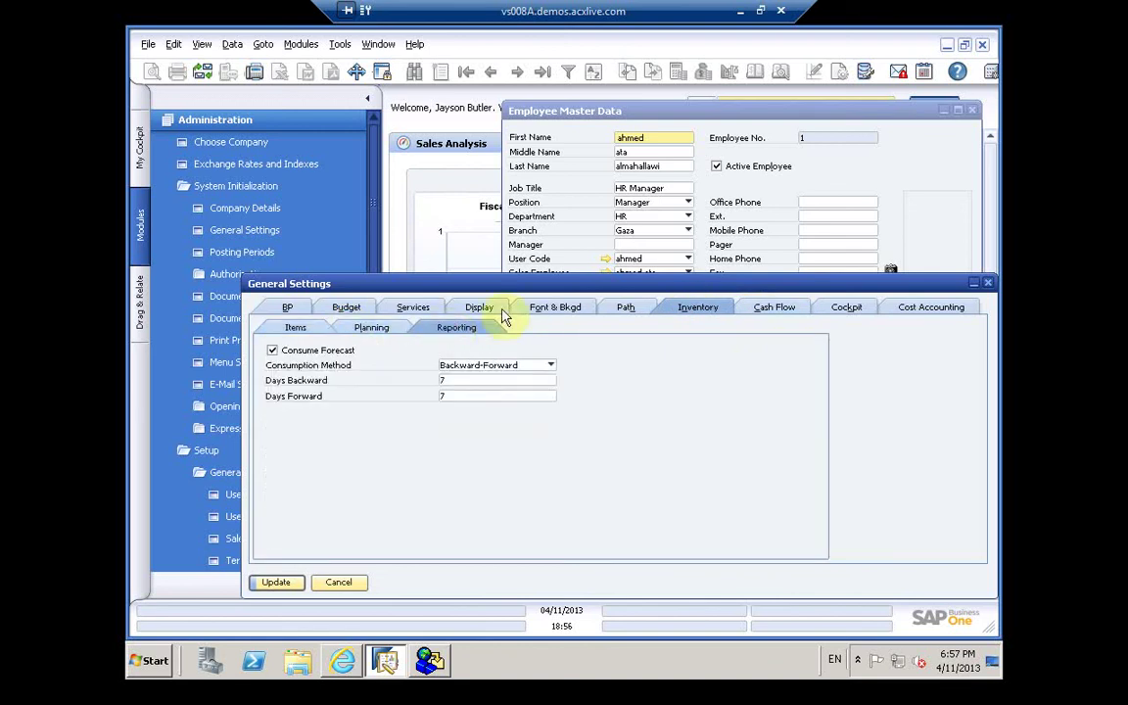
{"action": "left_click", "coordinate": [782, 311]}
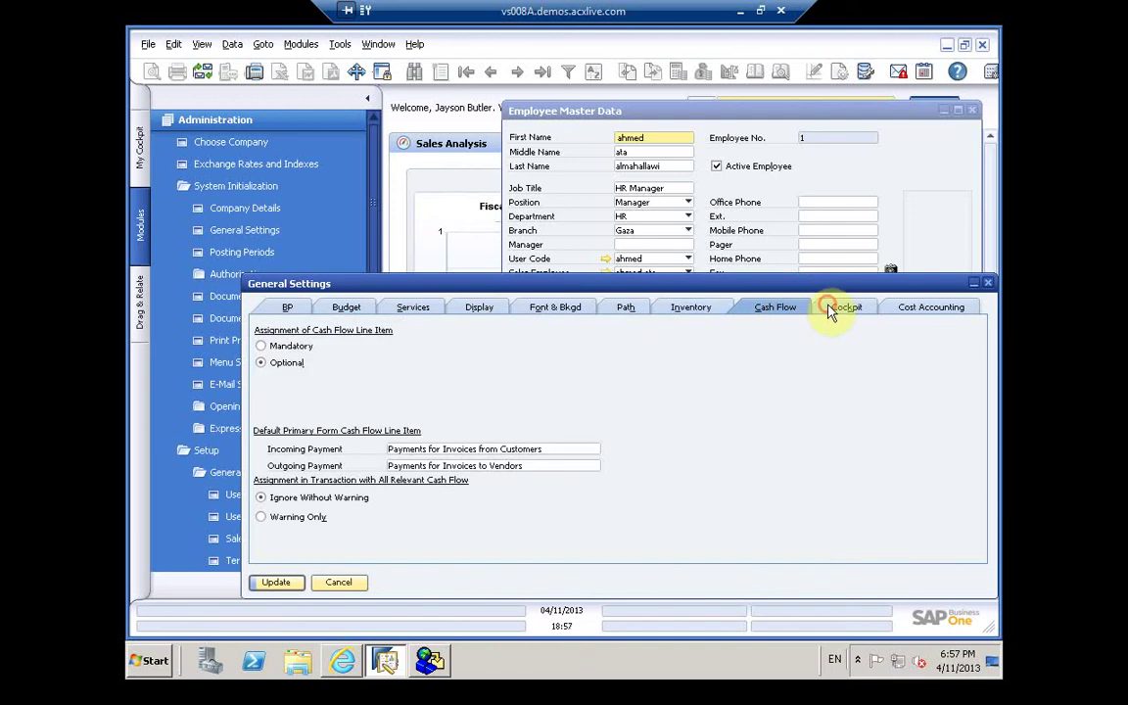
{"action": "left_click", "coordinate": [829, 311]}
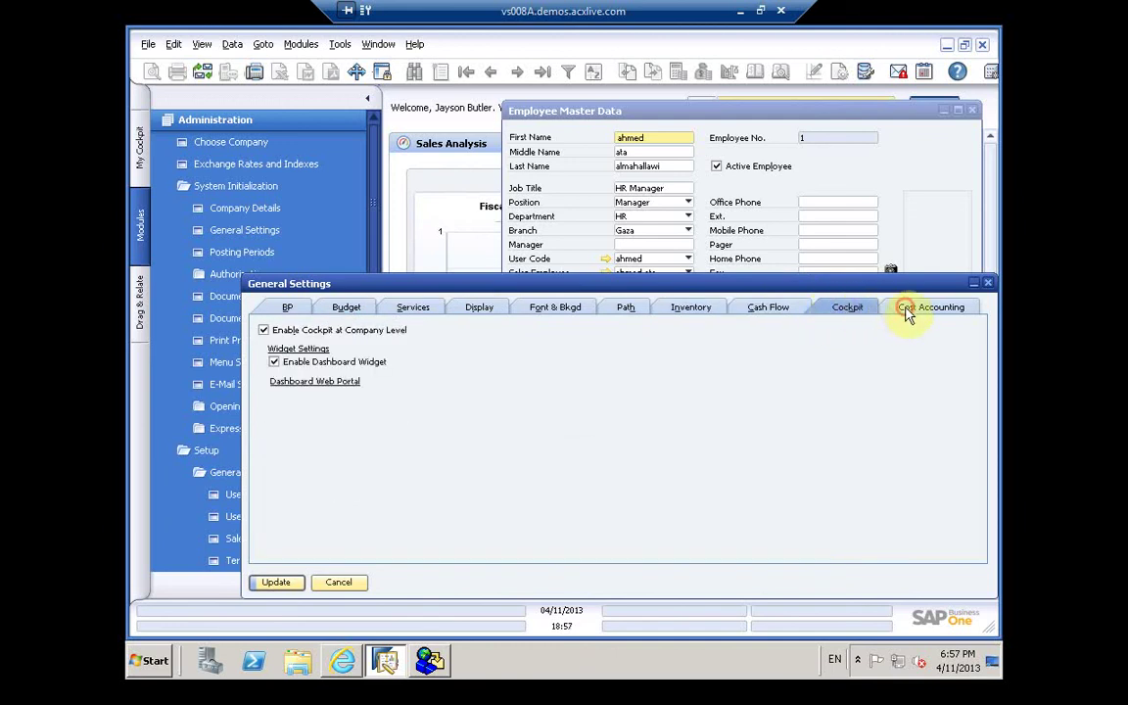
{"action": "left_click", "coordinate": [906, 311]}
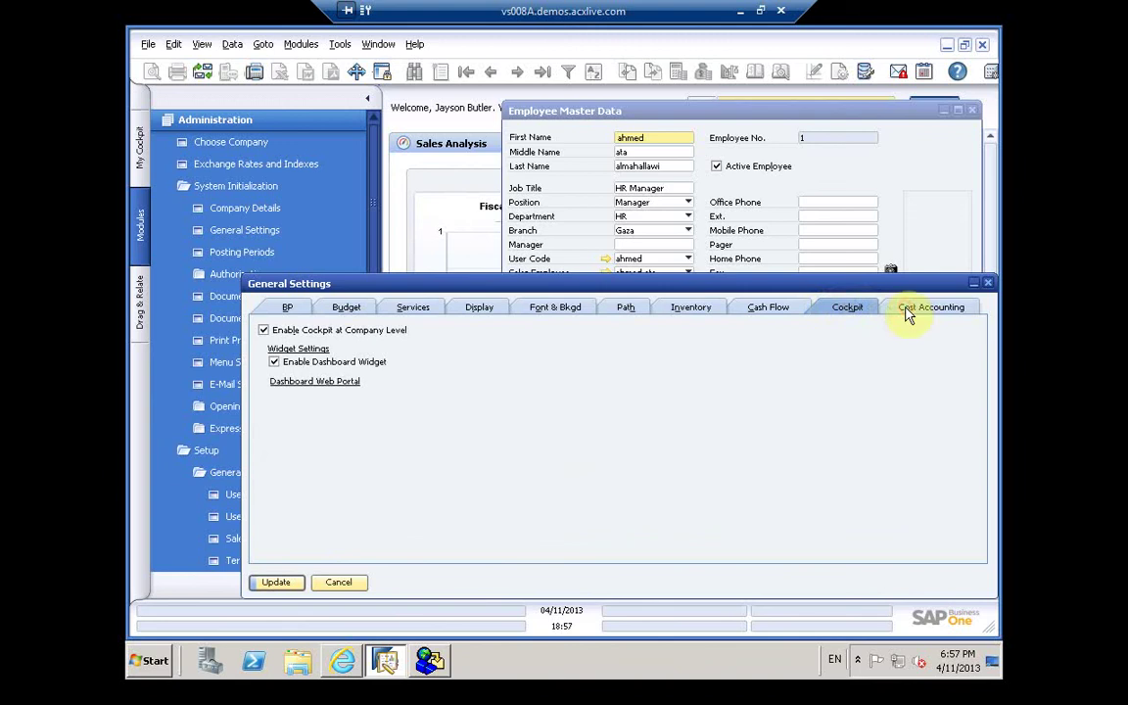
Step: Cancel General Settings and try attaching a photo to the employee record
{"action": "left_click", "coordinate": [343, 584]}
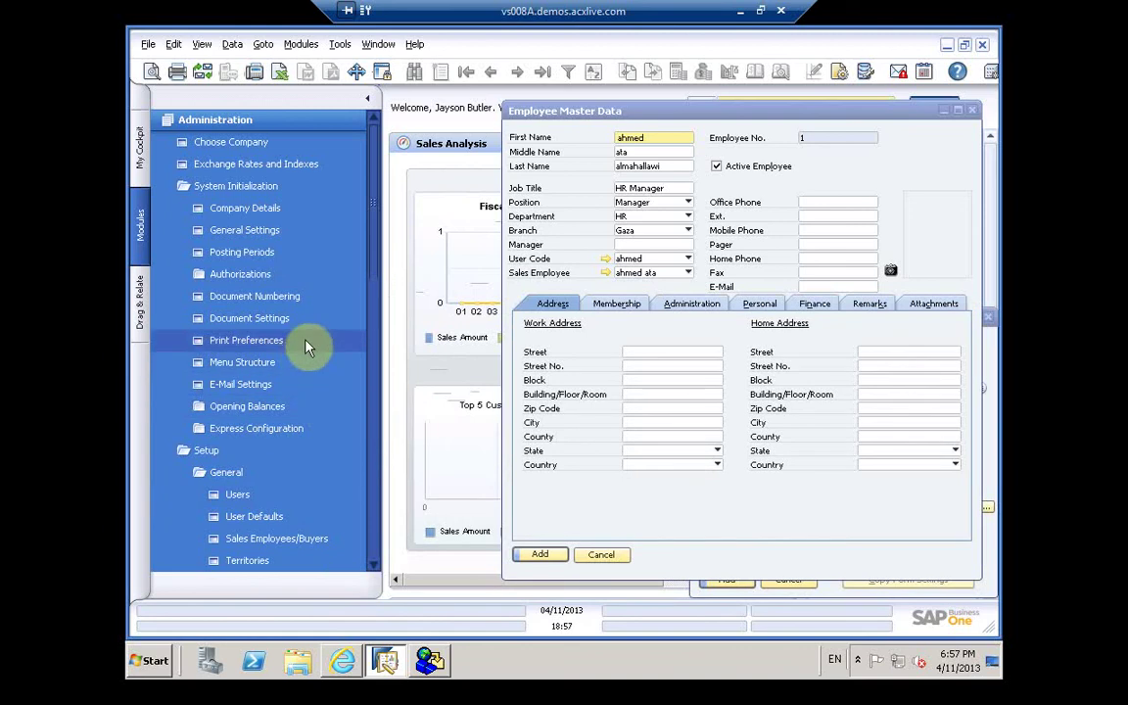
{"action": "left_click", "coordinate": [890, 269]}
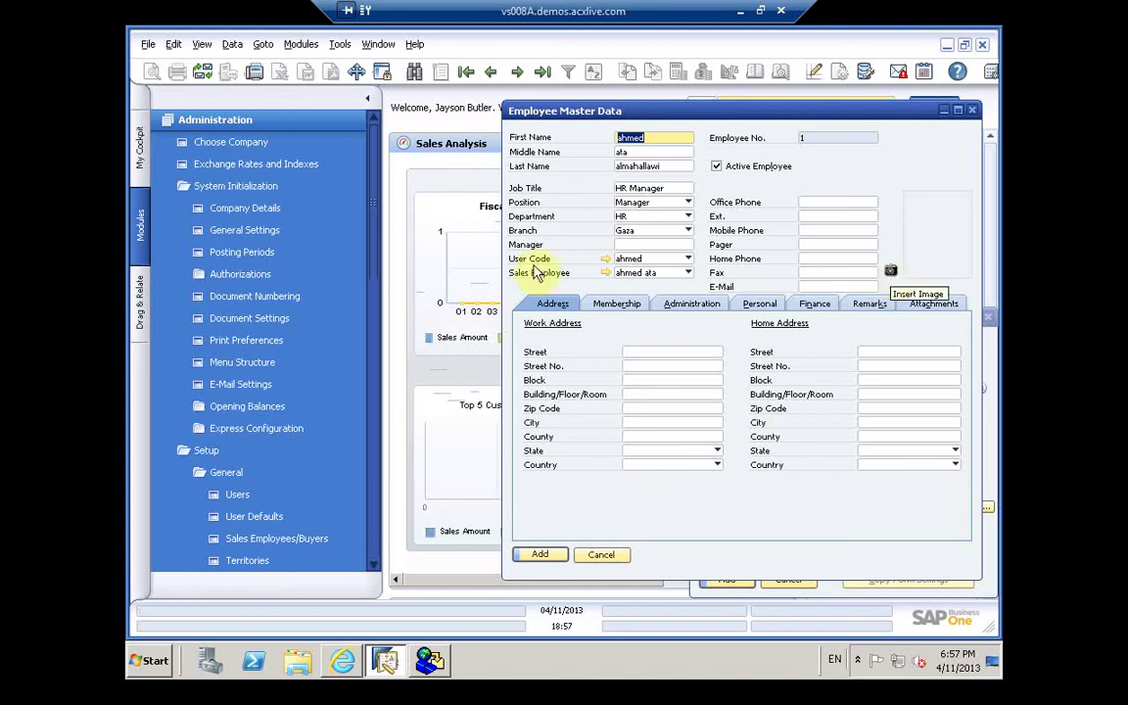
{"action": "left_click", "coordinate": [328, 364]}
{"action": "left_click", "coordinate": [275, 320]}
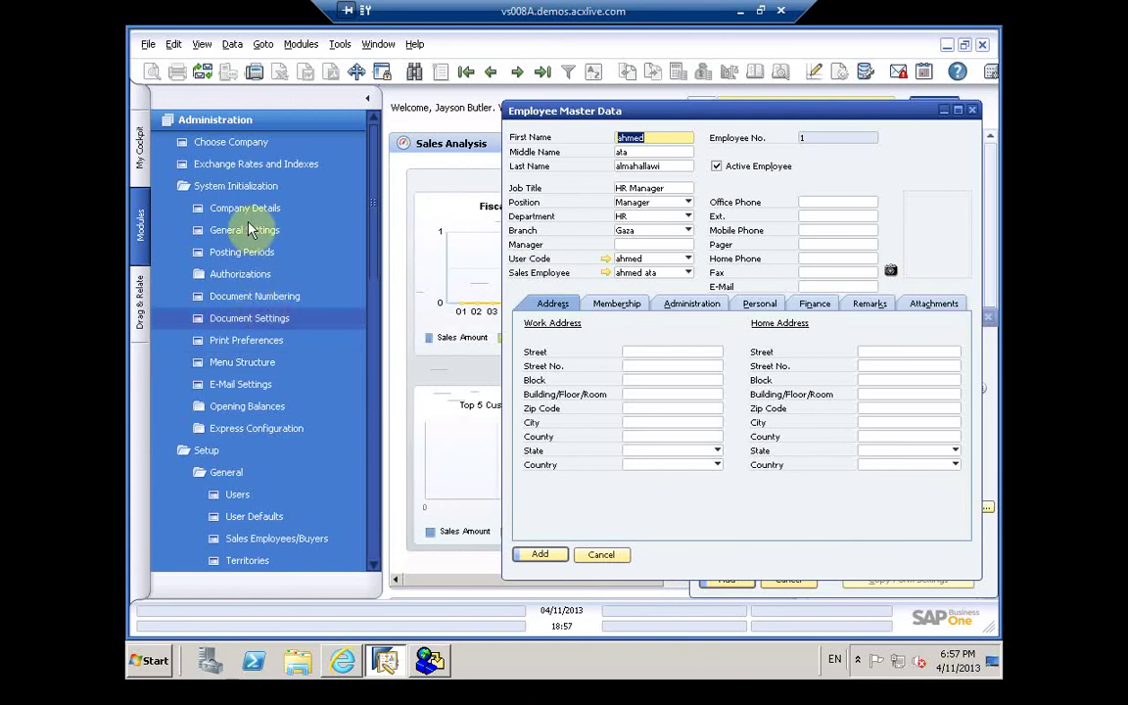
Step: Browse the Administration modules tree, then bring up the Choose Company window
{"action": "key", "text": "Up"}
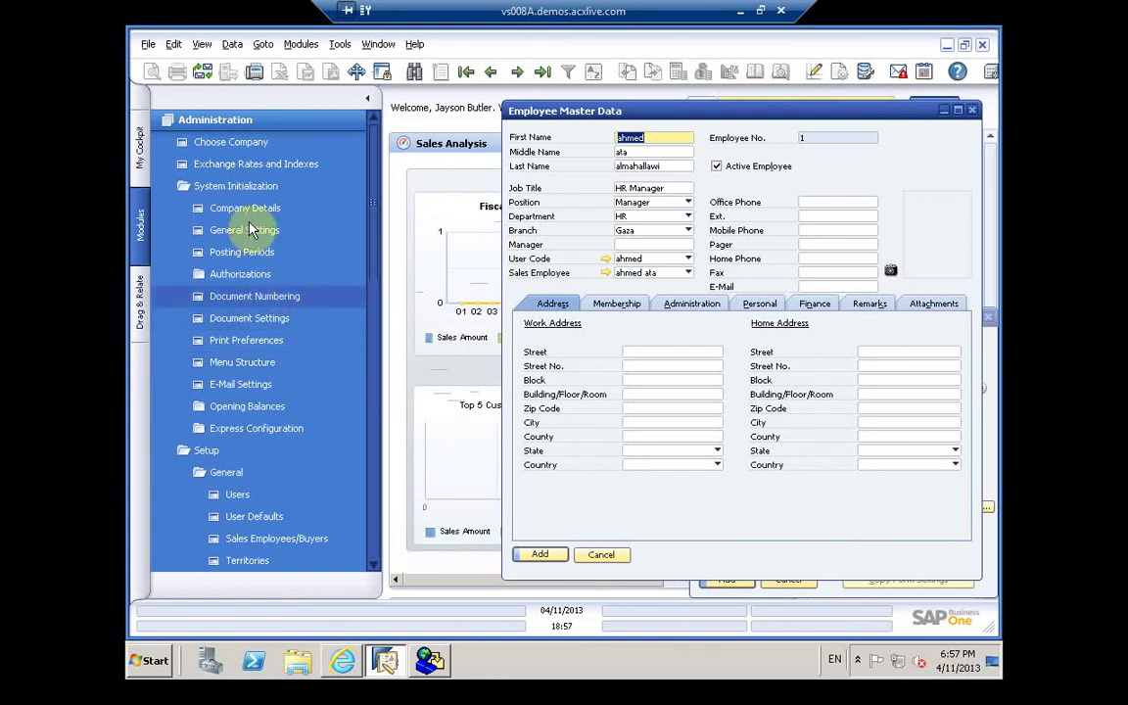
{"action": "key", "text": "Up"}
{"action": "key", "text": "Up"}
{"action": "key", "text": "Up"}
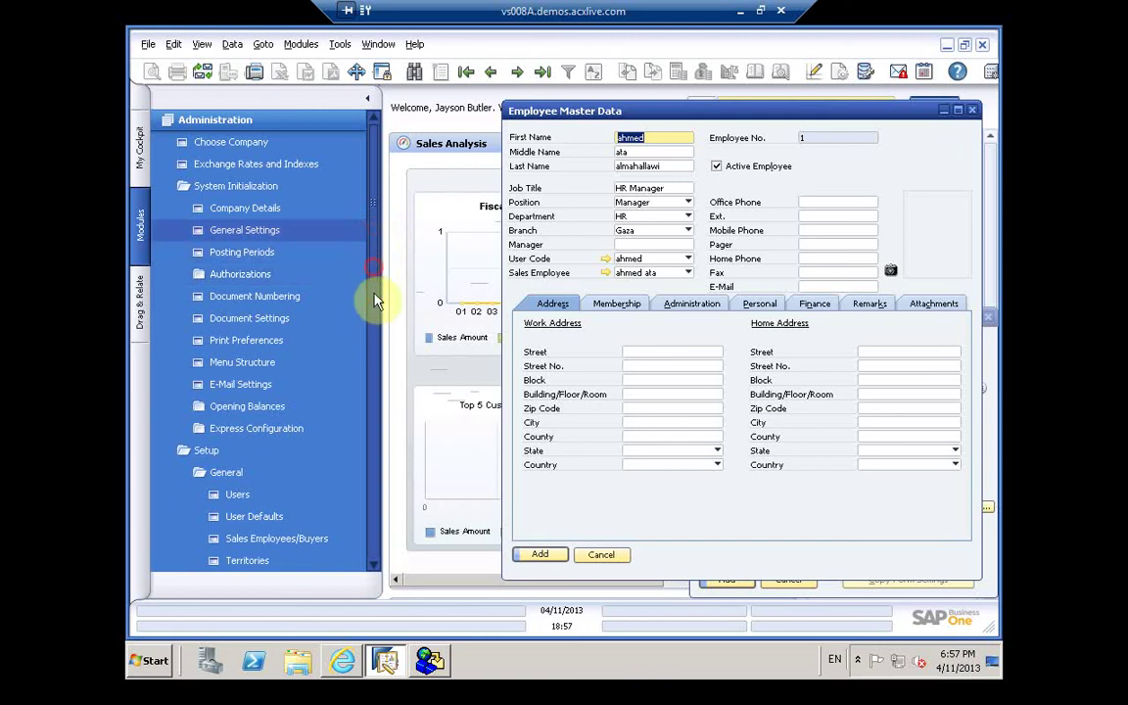
{"action": "left_click", "coordinate": [373, 313]}
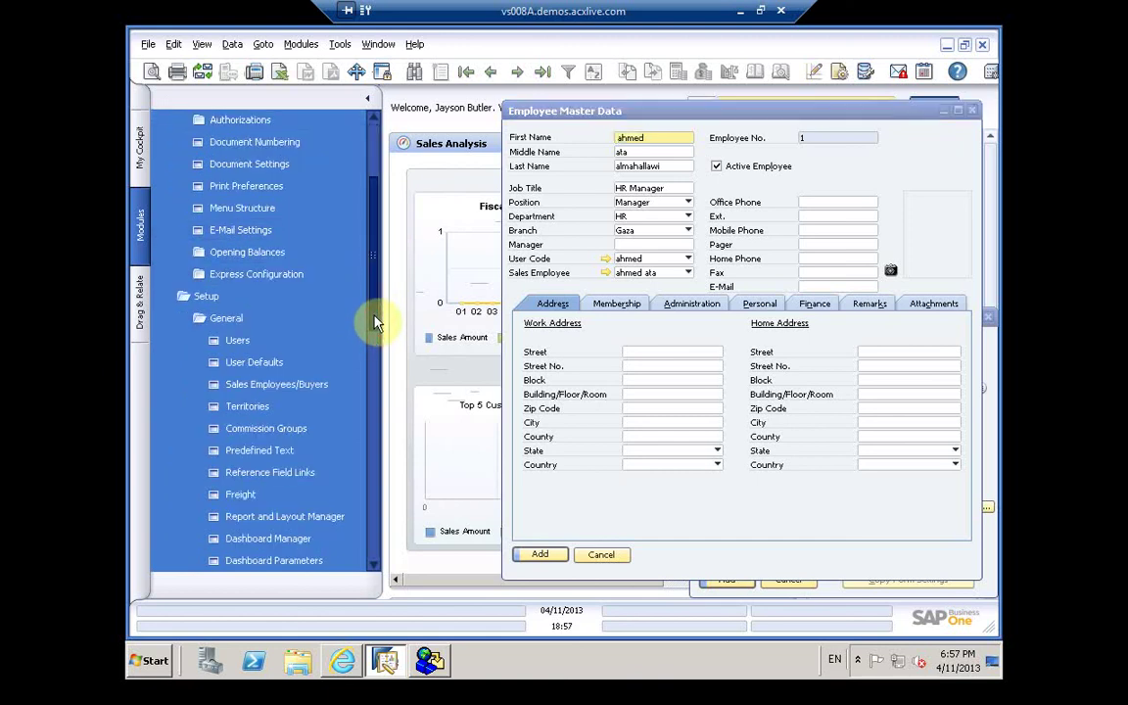
{"action": "scroll", "coordinate": [373, 317], "scroll_direction": "down", "scroll_amount": 4}
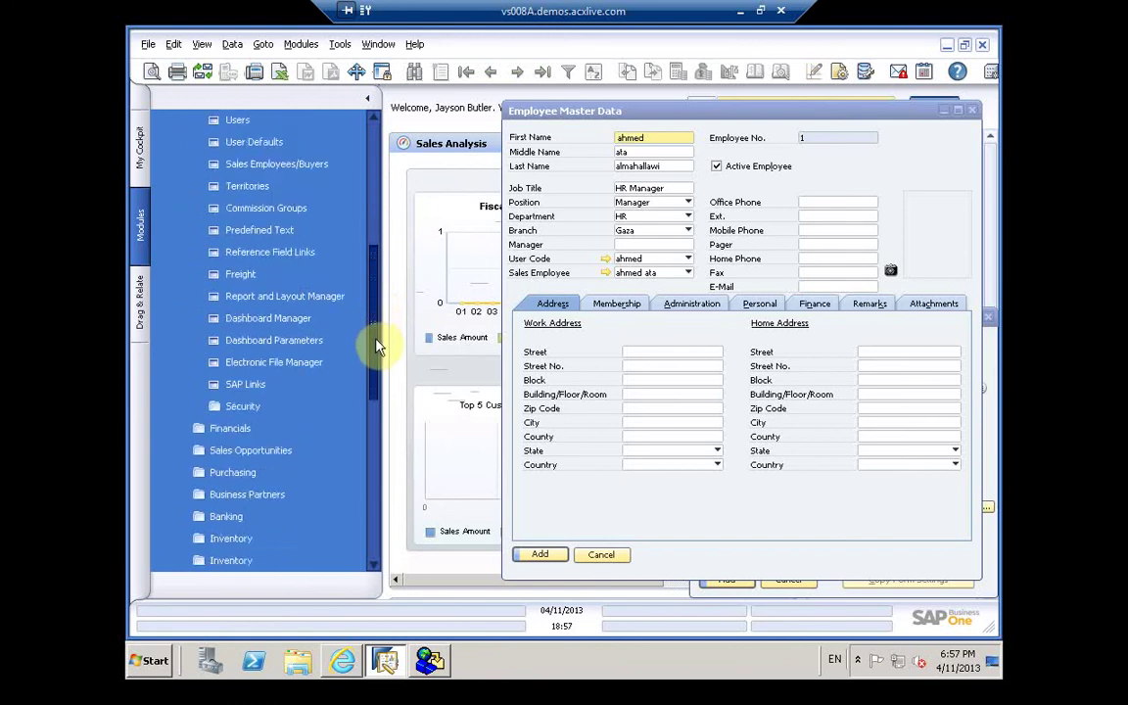
{"action": "scroll", "coordinate": [378, 364], "scroll_direction": "down", "scroll_amount": 4}
{"action": "scroll", "coordinate": [354, 235], "scroll_direction": "up", "scroll_amount": 1}
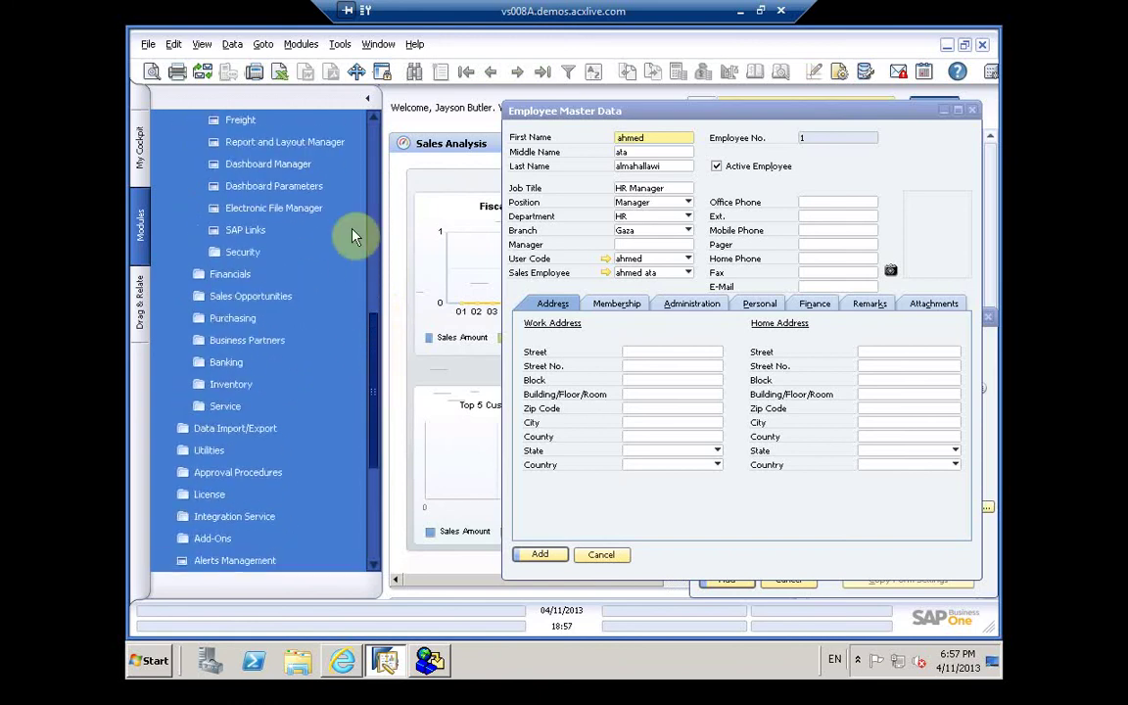
{"action": "scroll", "coordinate": [355, 236], "scroll_direction": "up", "scroll_amount": 7}
{"action": "left_click", "coordinate": [217, 250]}
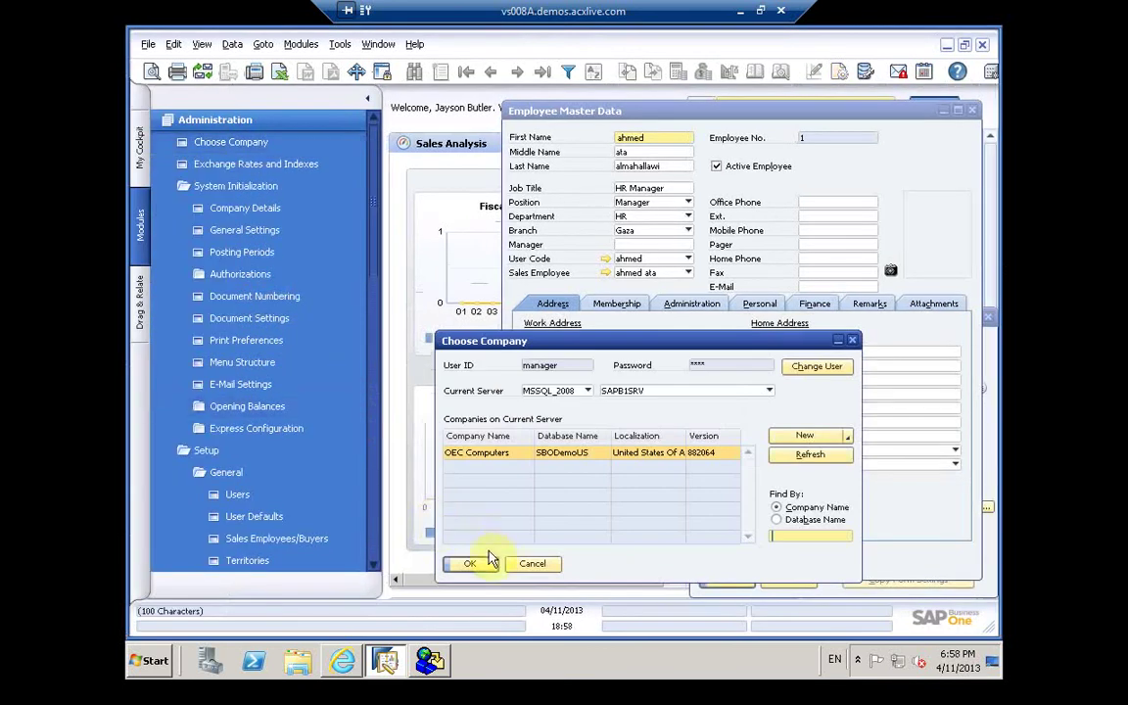
Step: Dismiss Choose Company, add the HR Manager employee, and confirm updating the linked user
{"action": "left_click", "coordinate": [525, 564]}
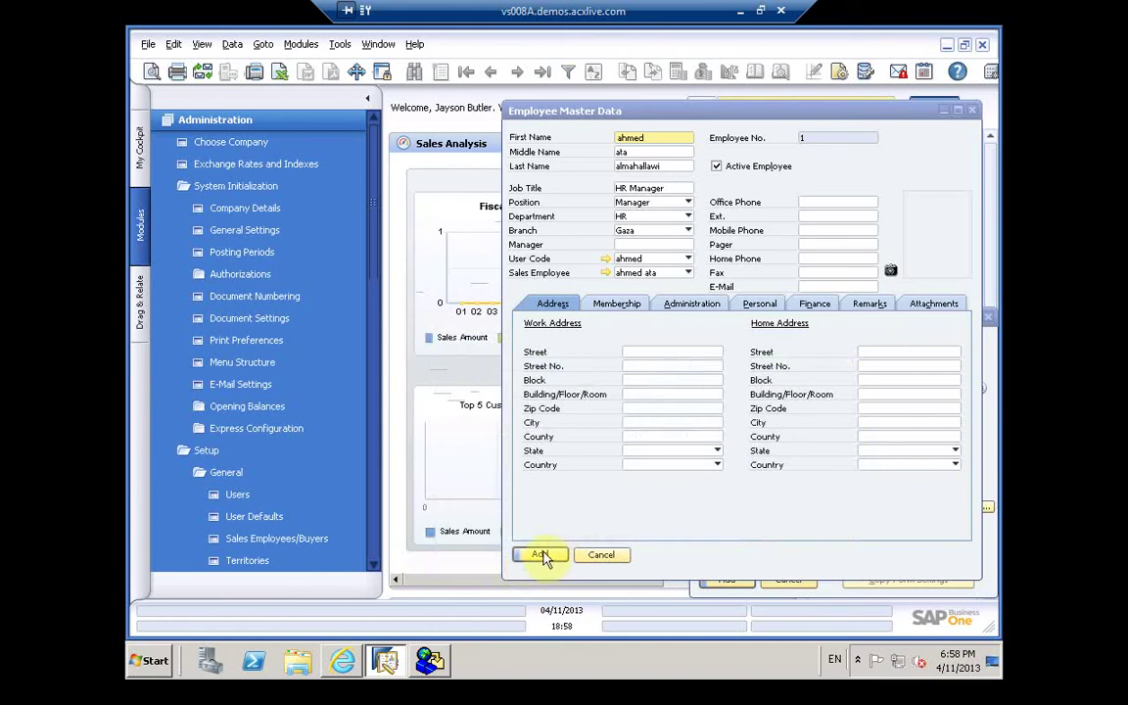
{"action": "left_click", "coordinate": [541, 555]}
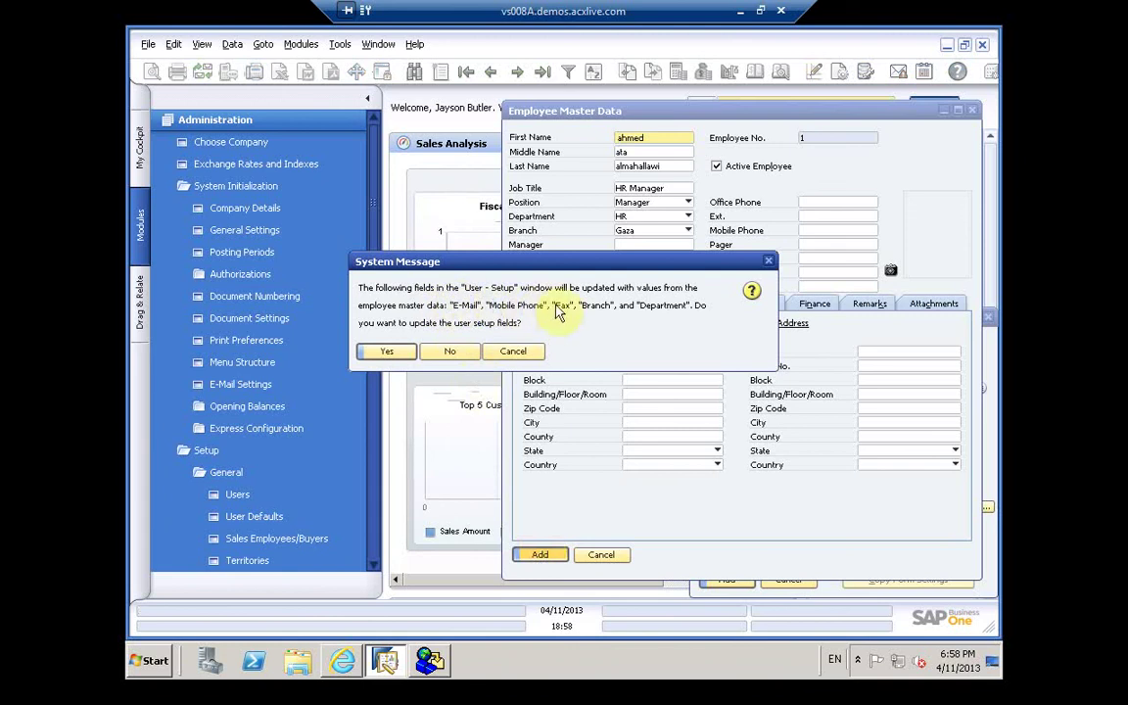
{"action": "left_click", "coordinate": [395, 353]}
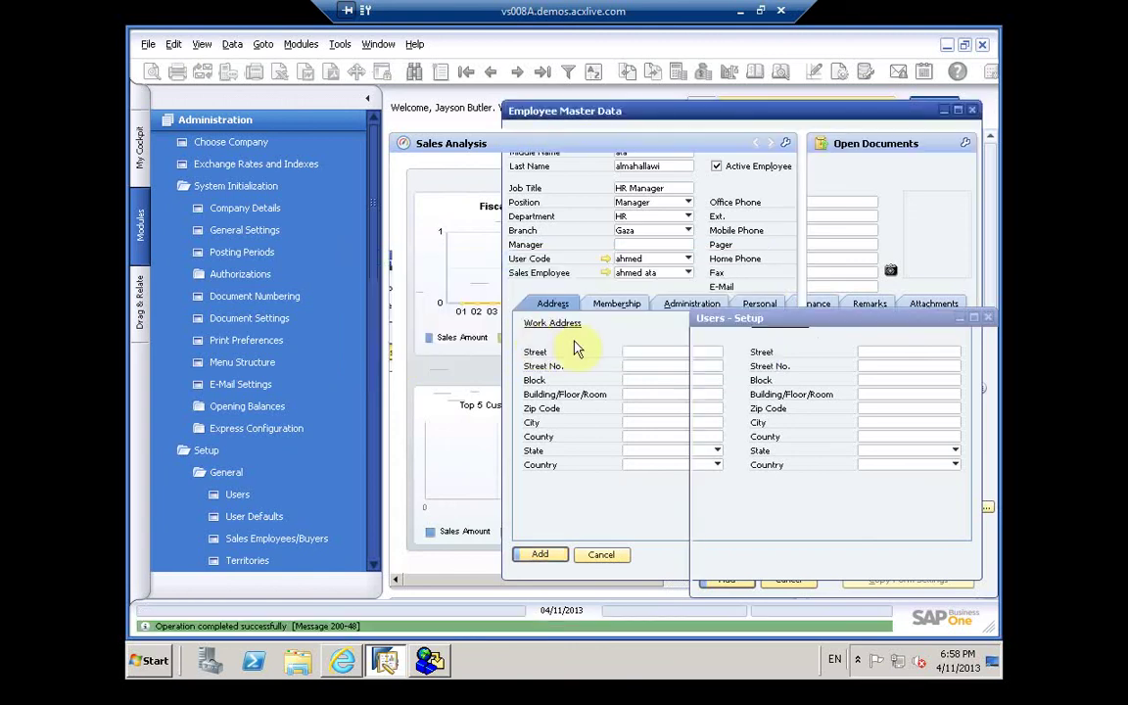
Step: Retype the linked user's User Name in Users - Setup
{"action": "left_click", "coordinate": [727, 579]}
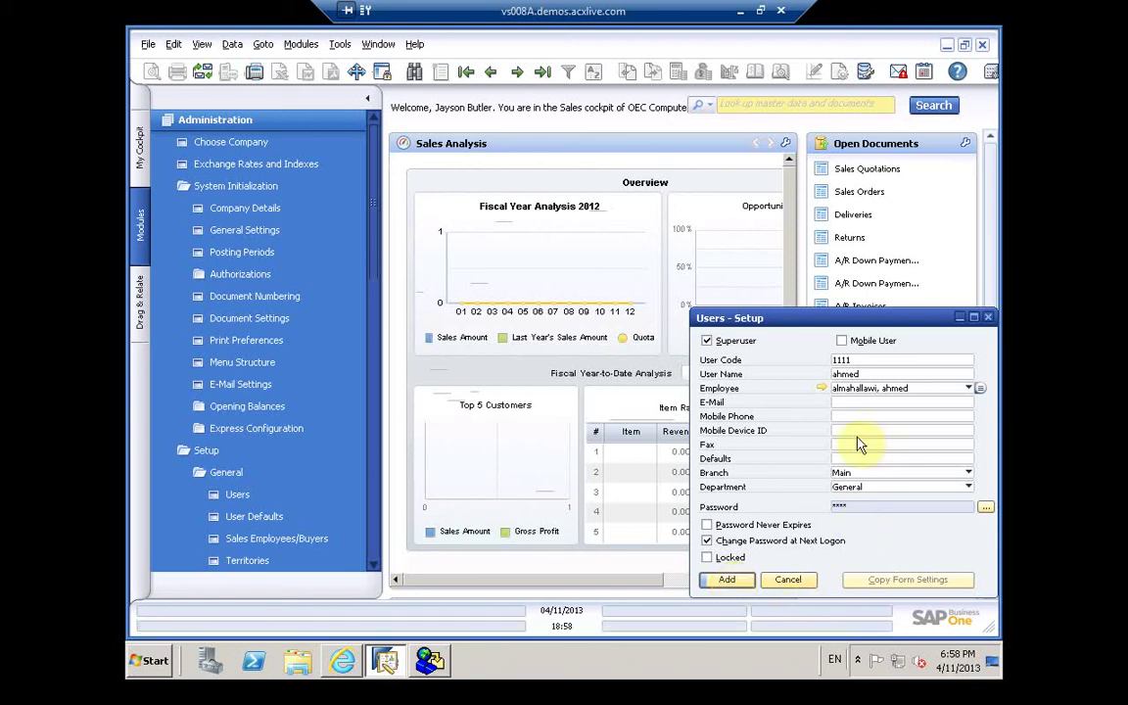
{"action": "left_click", "coordinate": [860, 372]}
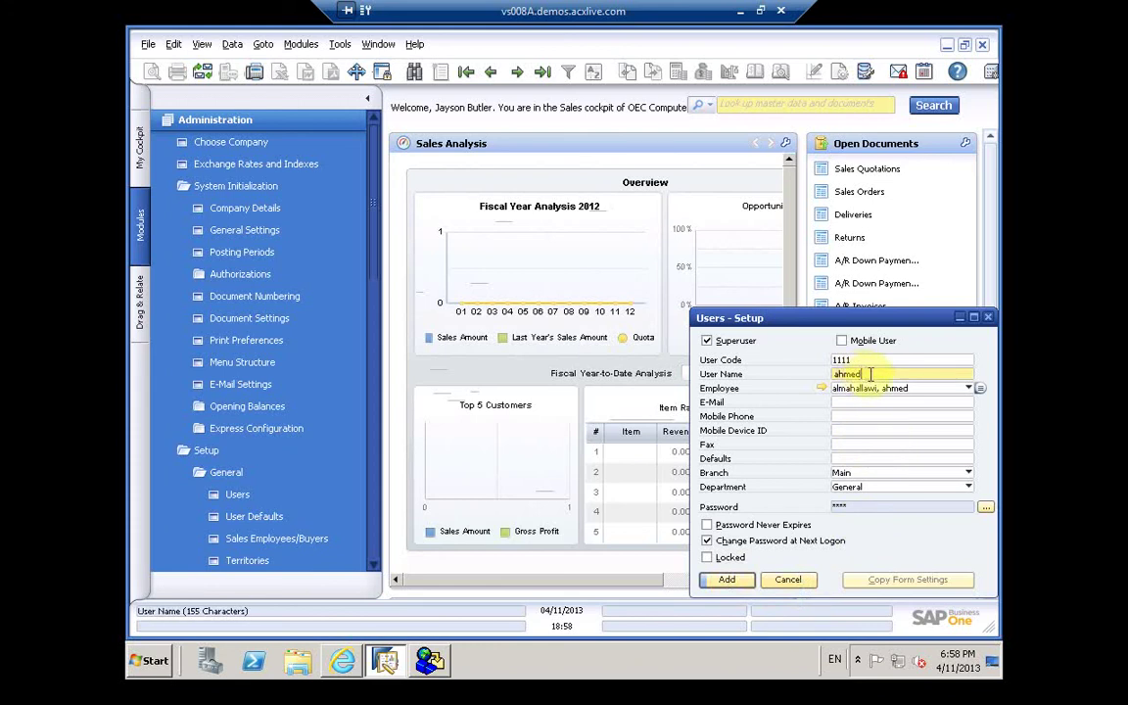
{"action": "double_click", "coordinate": [870, 374]}
{"action": "type", "text": "ata"}
{"action": "left_click", "coordinate": [752, 581]}
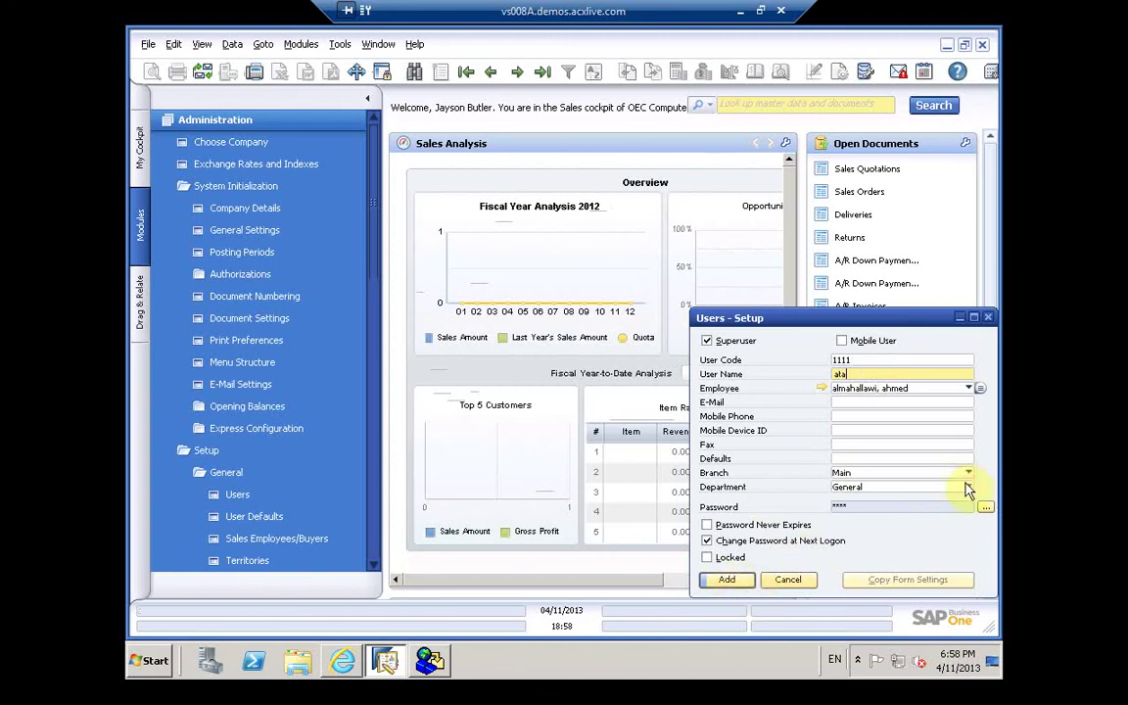
Step: Set the user's Department to HR and open Branches - Setup to edit the Gaza branch
{"action": "left_click", "coordinate": [967, 487]}
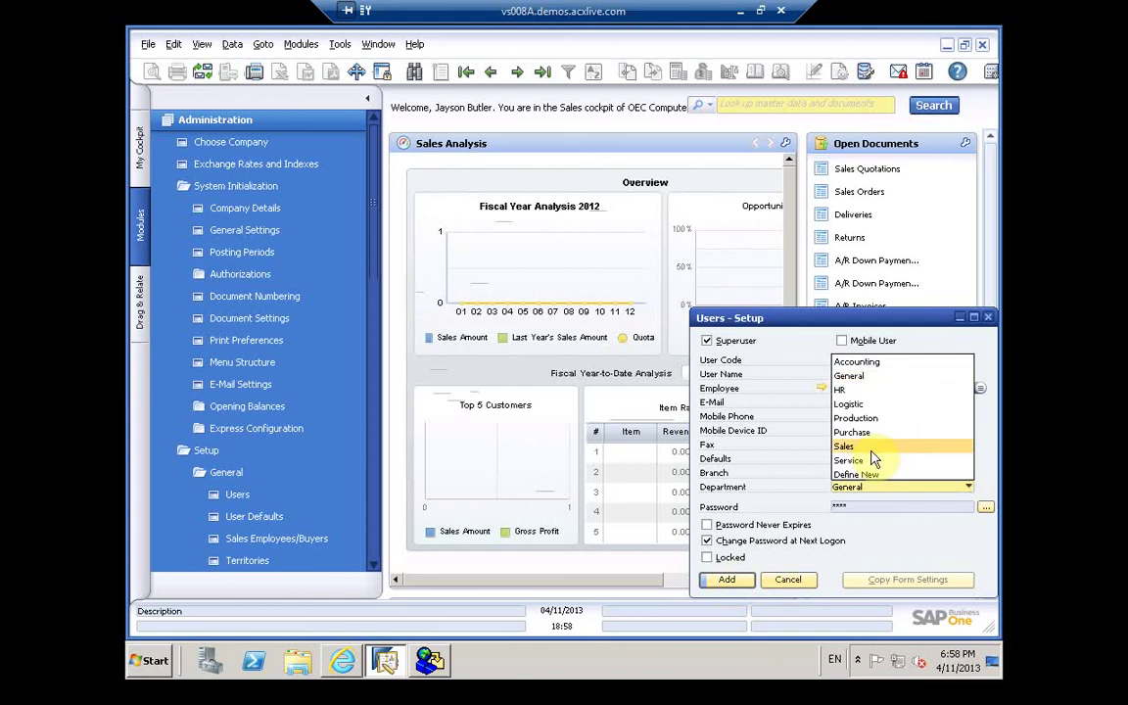
{"action": "left_click", "coordinate": [857, 392]}
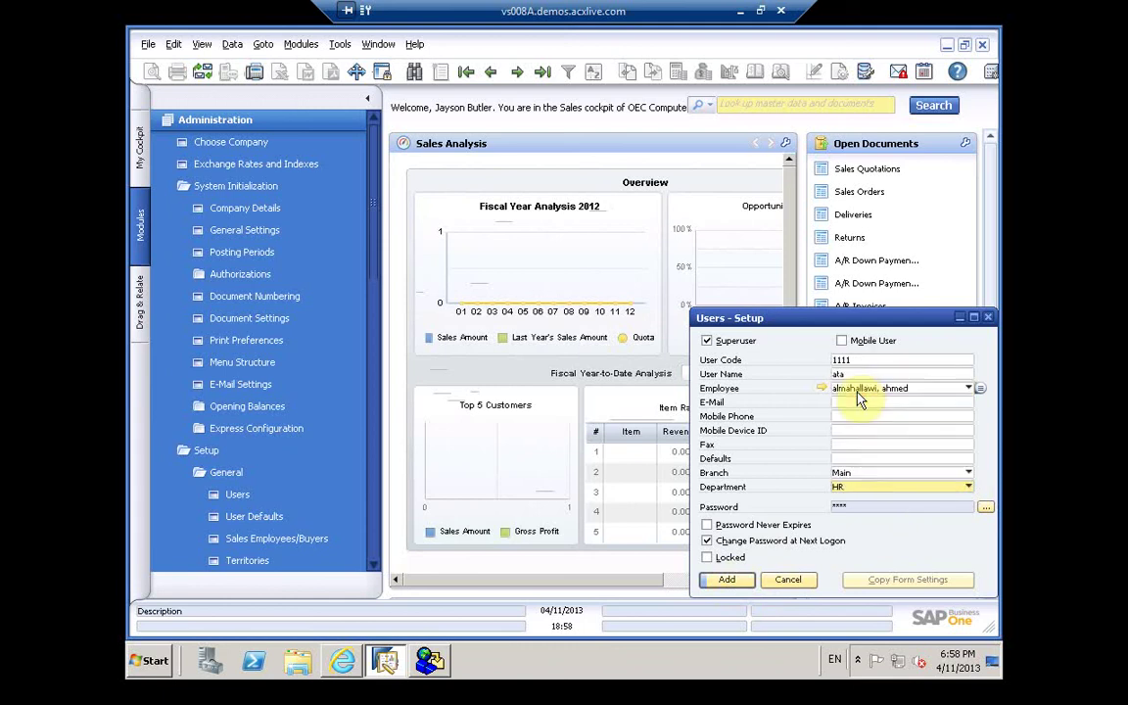
{"action": "left_click", "coordinate": [874, 477]}
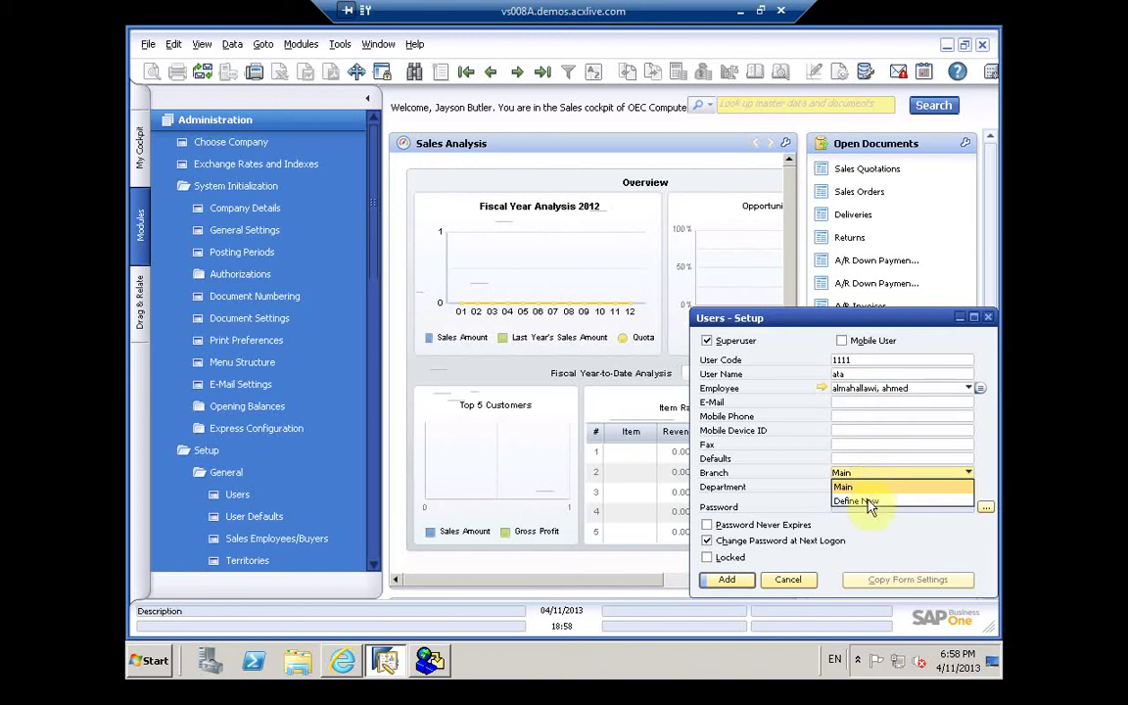
{"action": "left_click", "coordinate": [867, 501]}
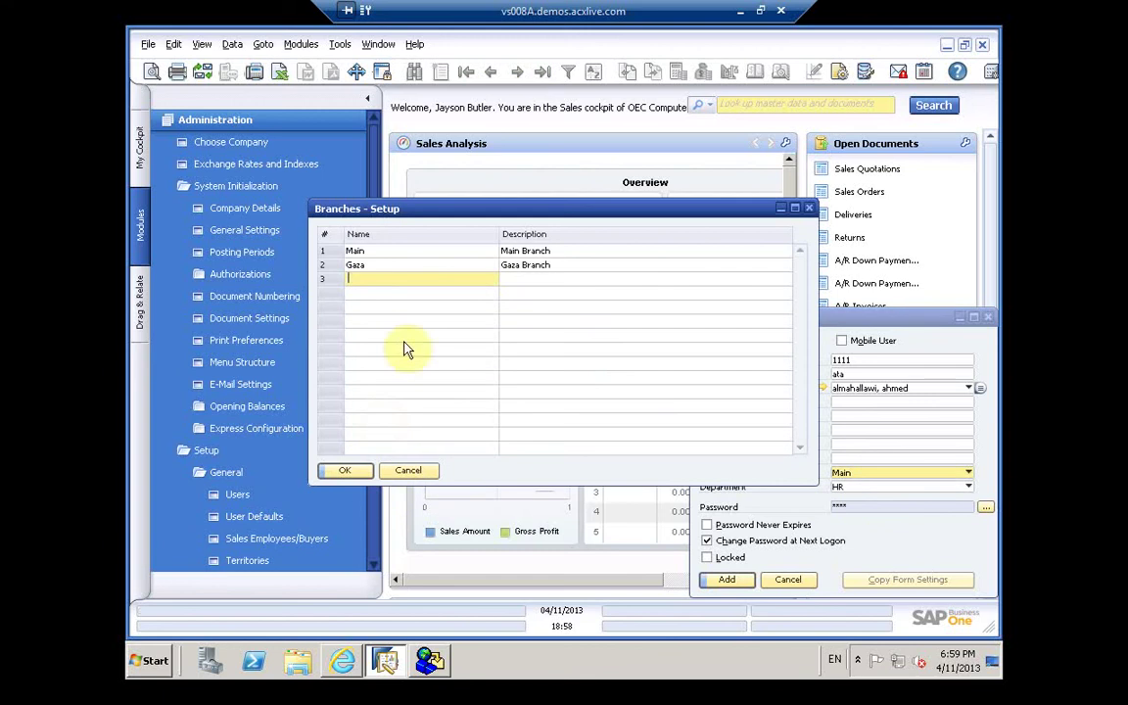
{"action": "left_click", "coordinate": [378, 266]}
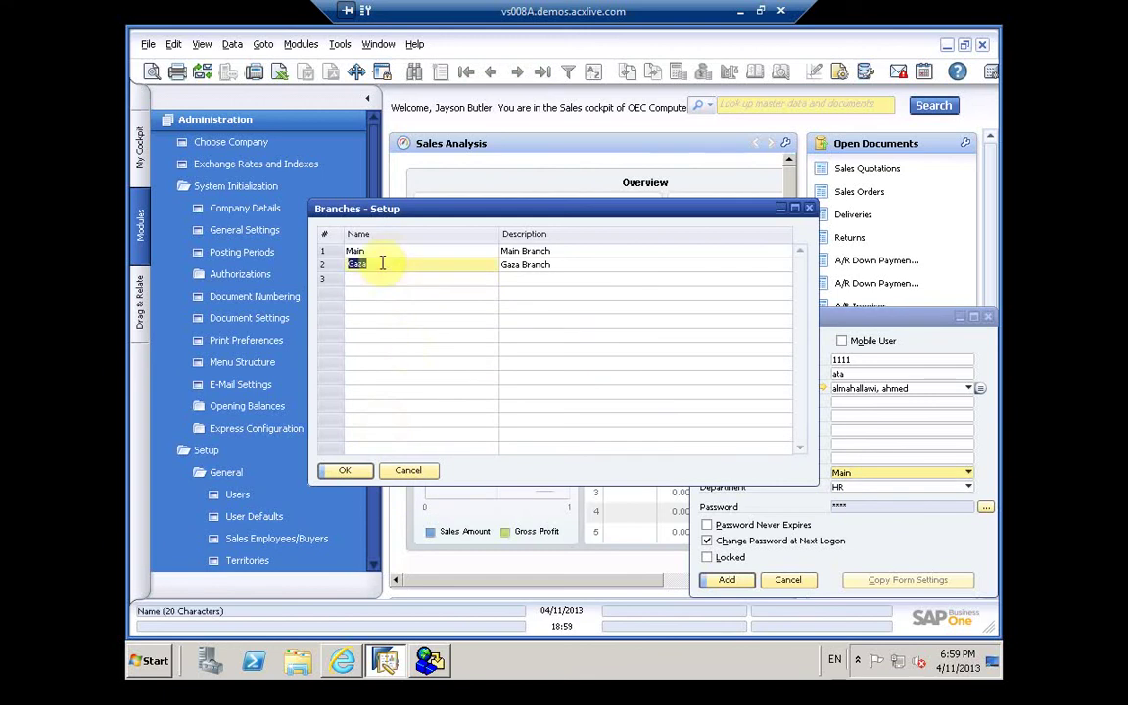